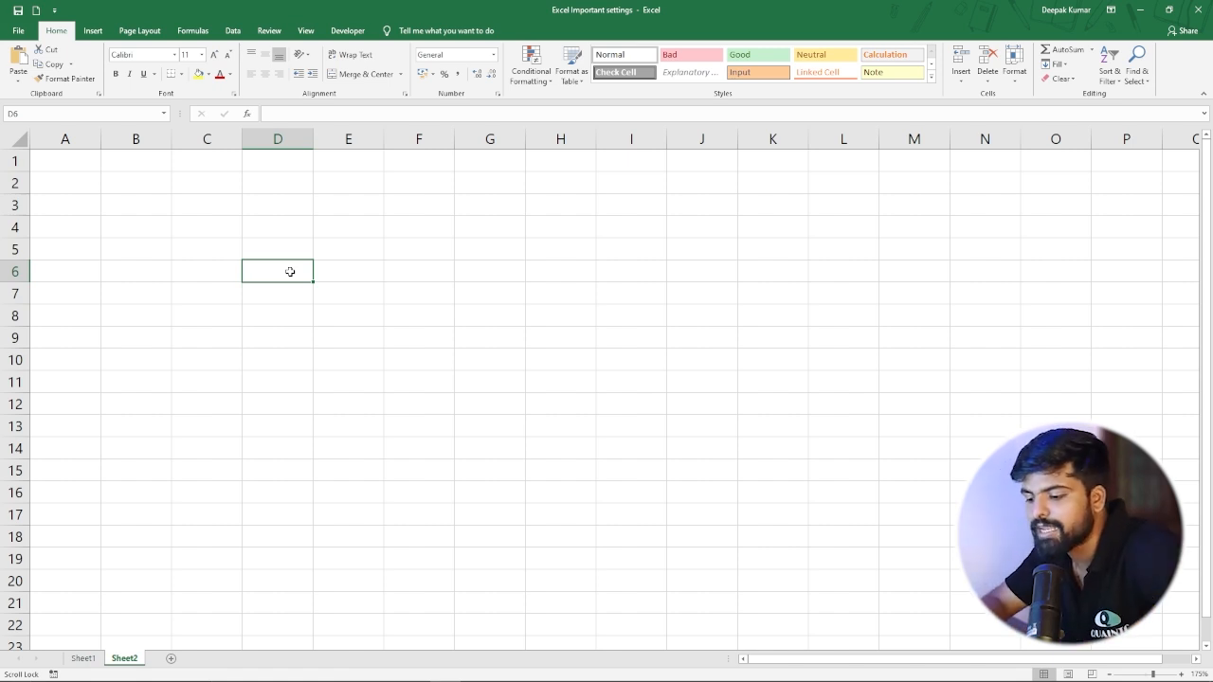
Enter "Quaintc Pvt ltd" in cell D6 of Sheet2.
type("Quai")
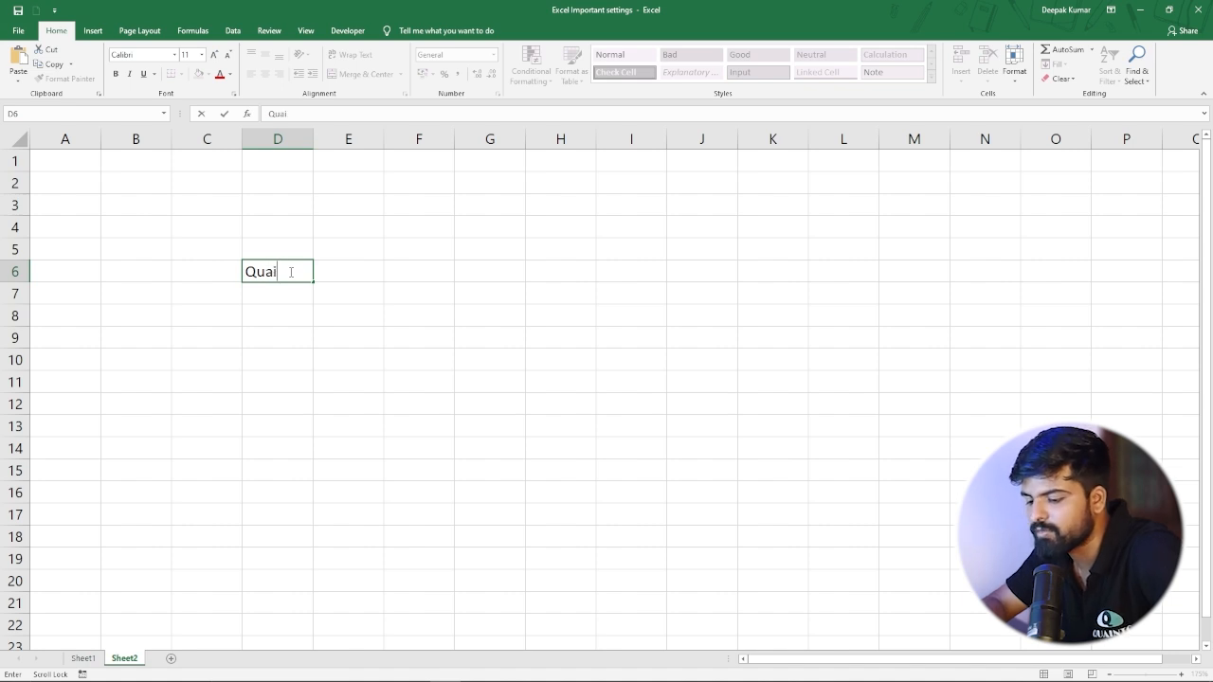
type("ntc Pvt ltd")
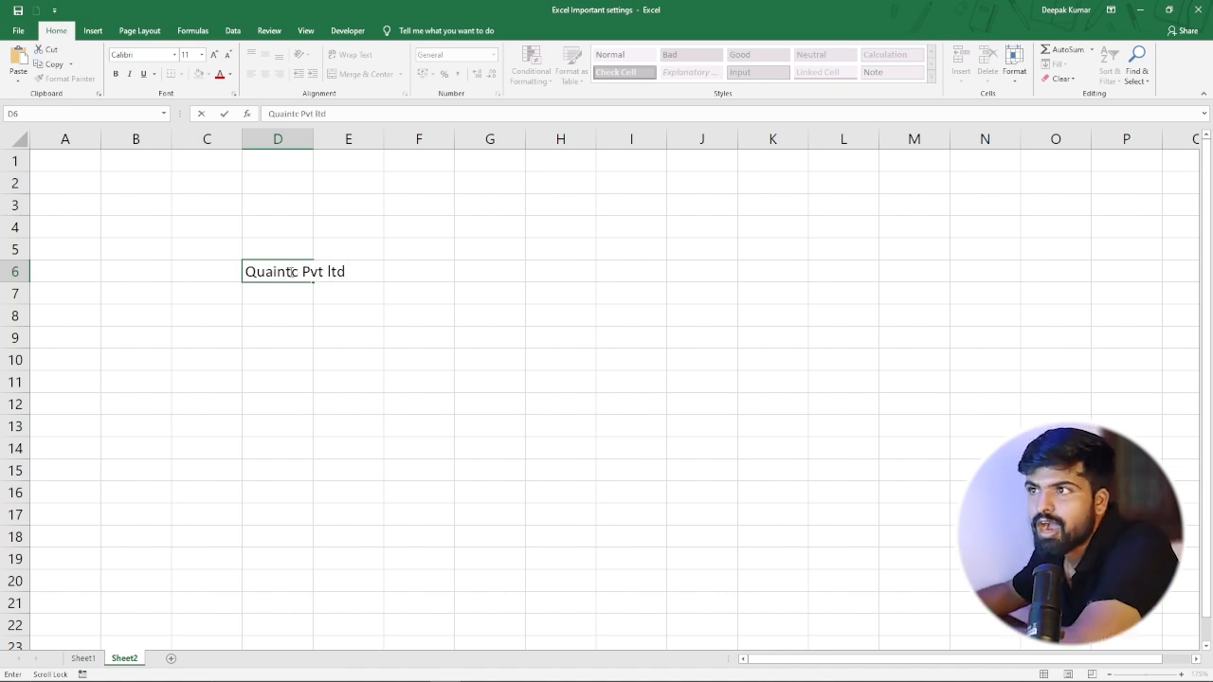
left_click(302, 306)
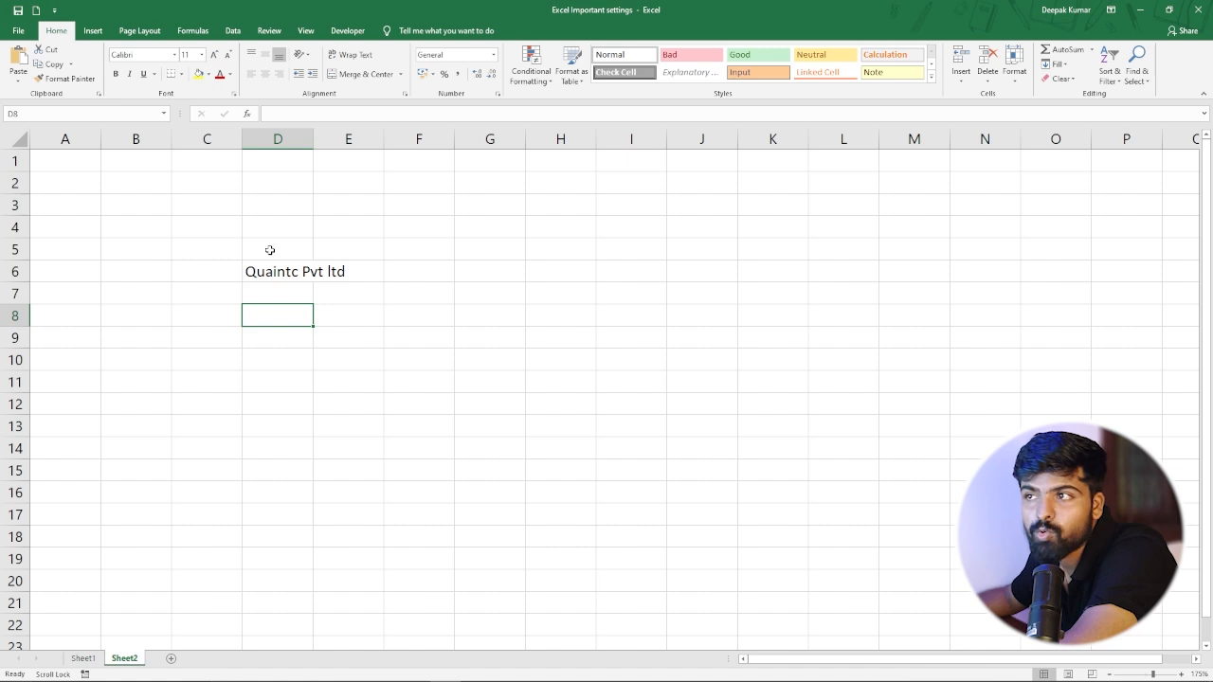
Open the AutoCorrect options from the proofing settings in Excel Options.
left_click(23, 35)
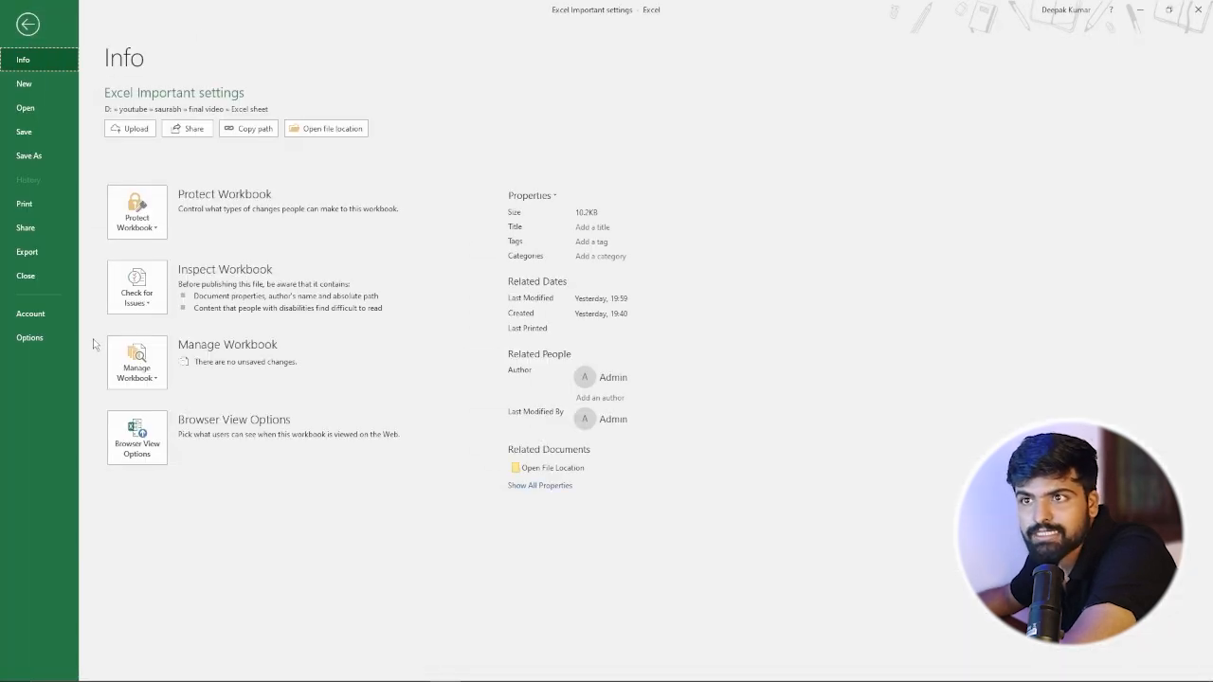
left_click(52, 339)
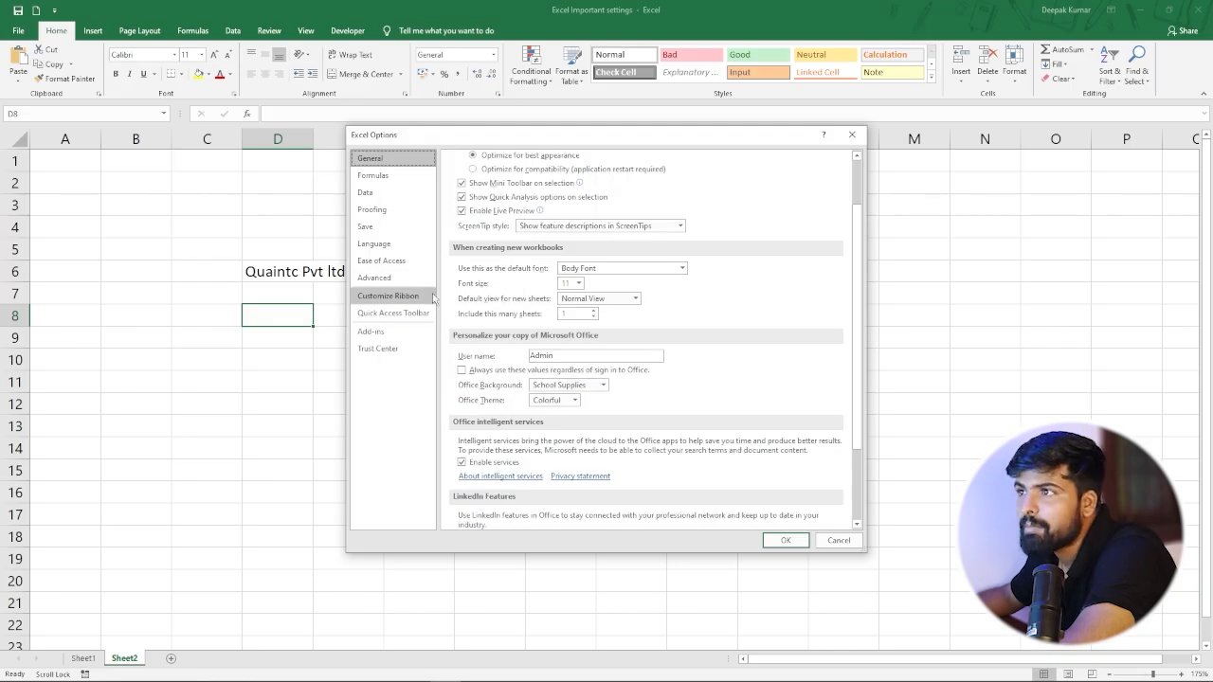
left_click(380, 213)
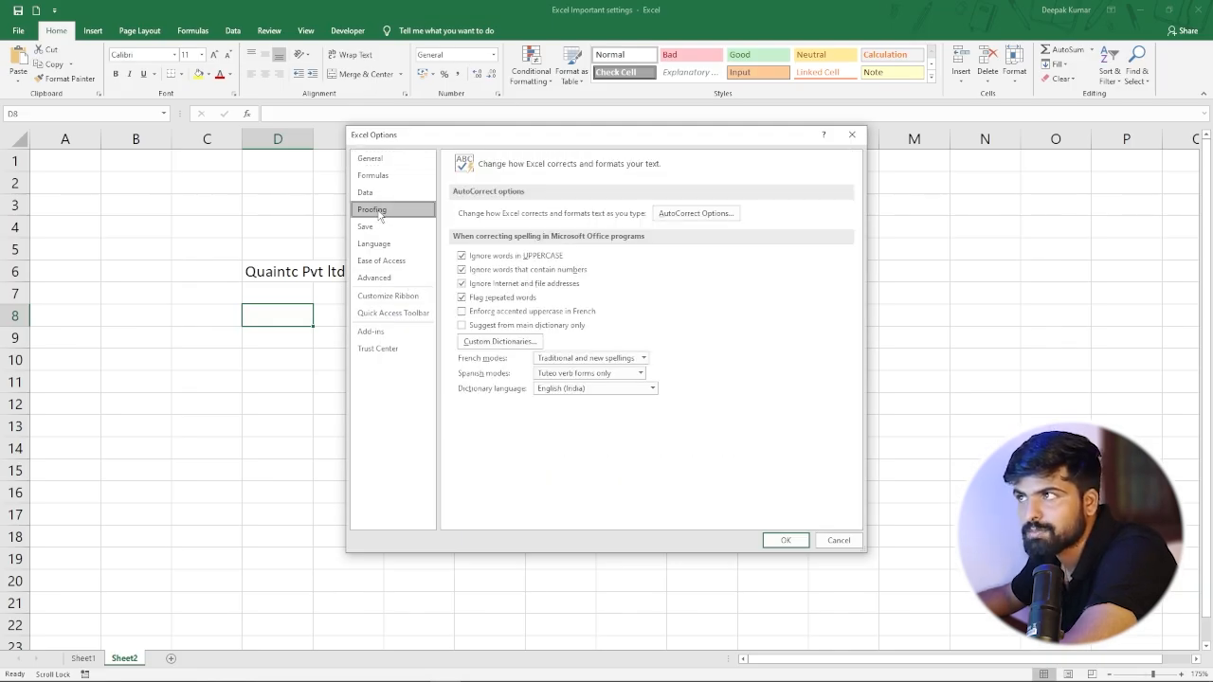
left_click(687, 216)
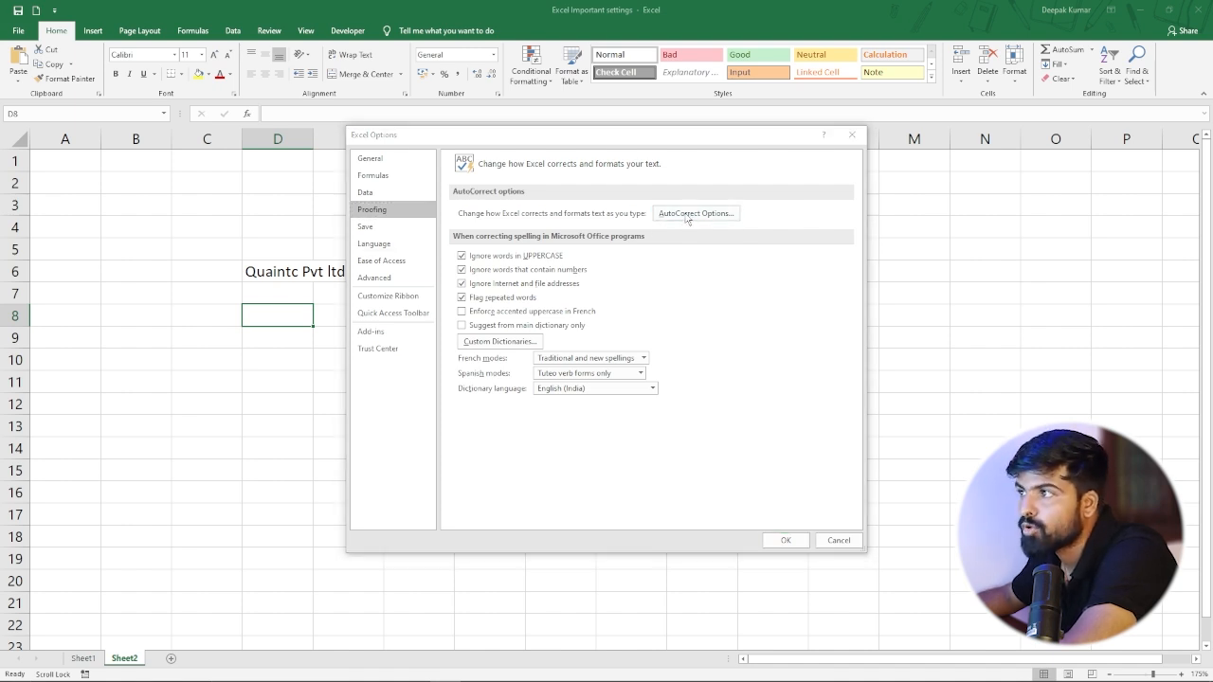
left_click_drag(347, 138, 393, 145)
left_click(484, 135)
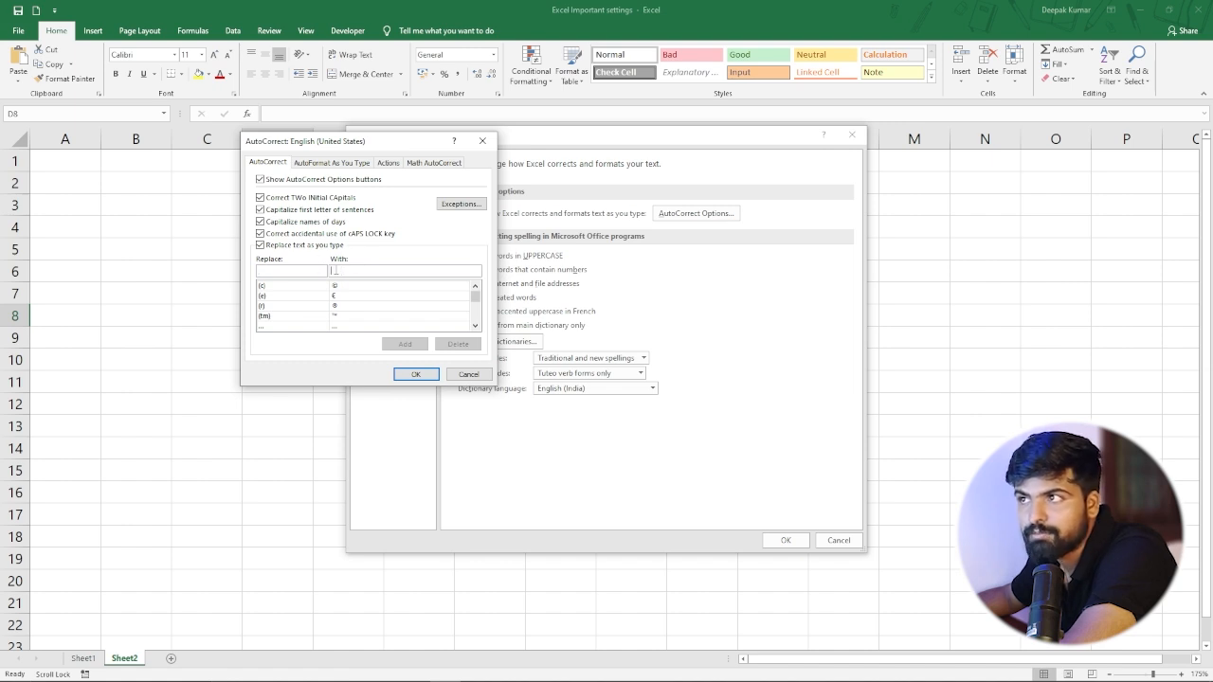
Add an AutoCorrect entry that replaces "Qua" with "Quaintc Pvt ltd" and apply the settings.
type("Q")
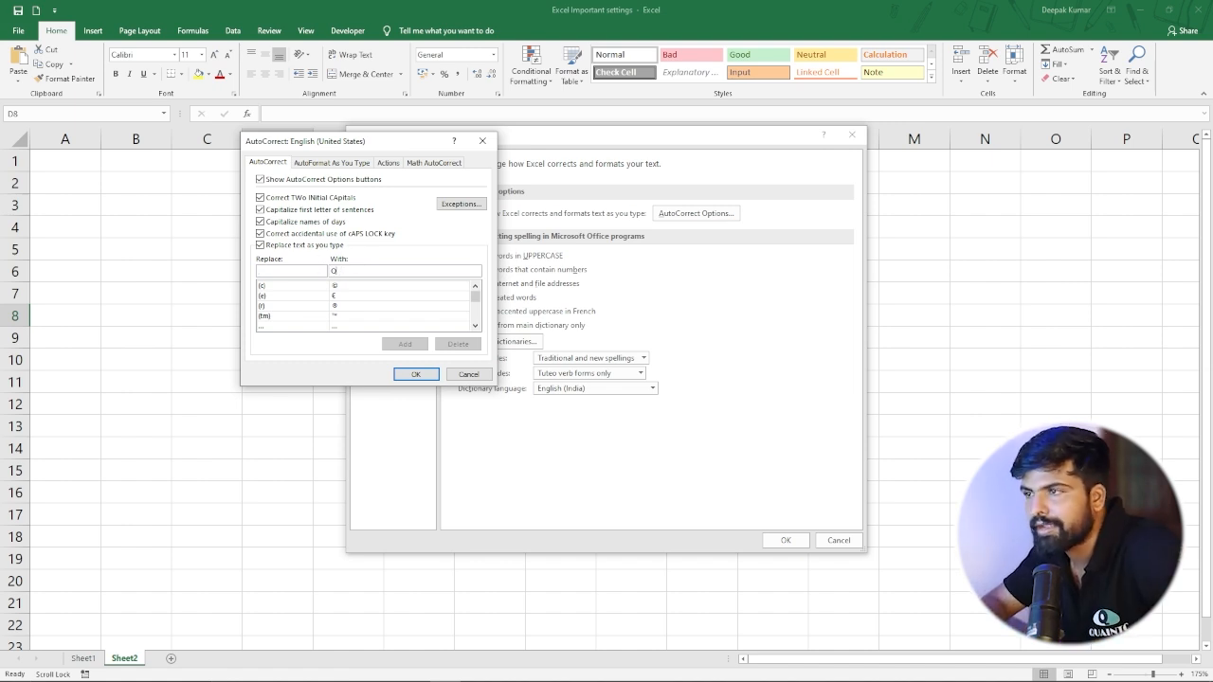
type("uaintc")
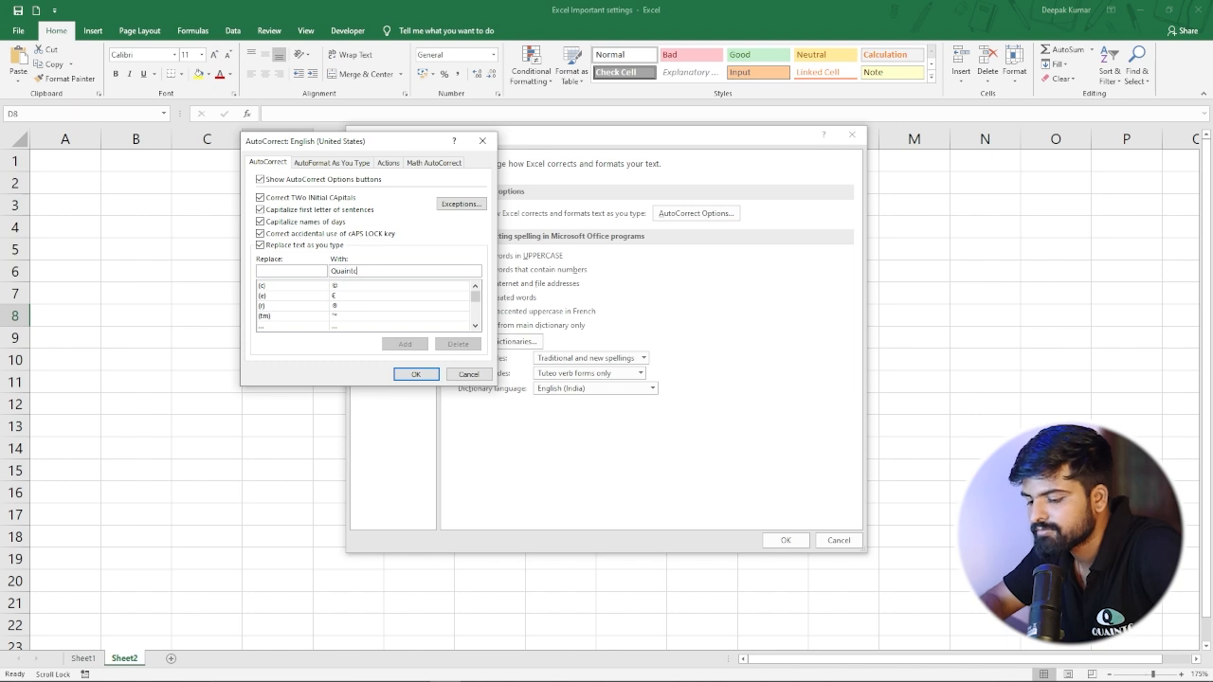
type(" Pvt ltd")
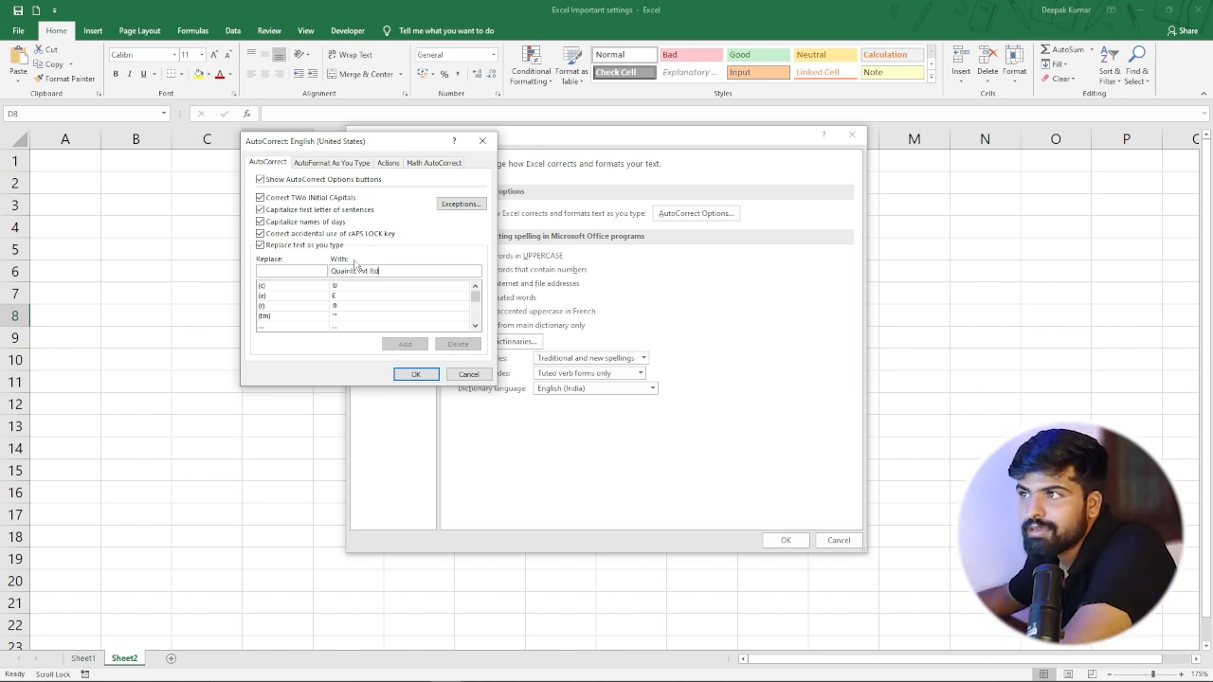
left_click(269, 270)
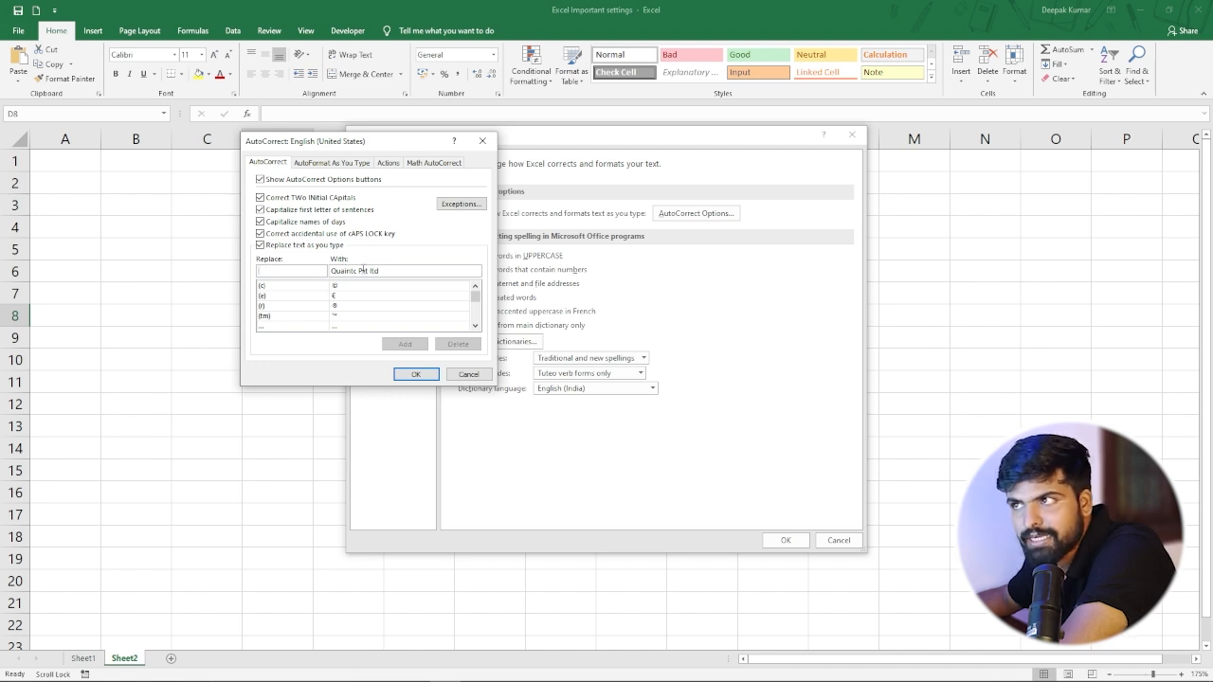
type("Q")
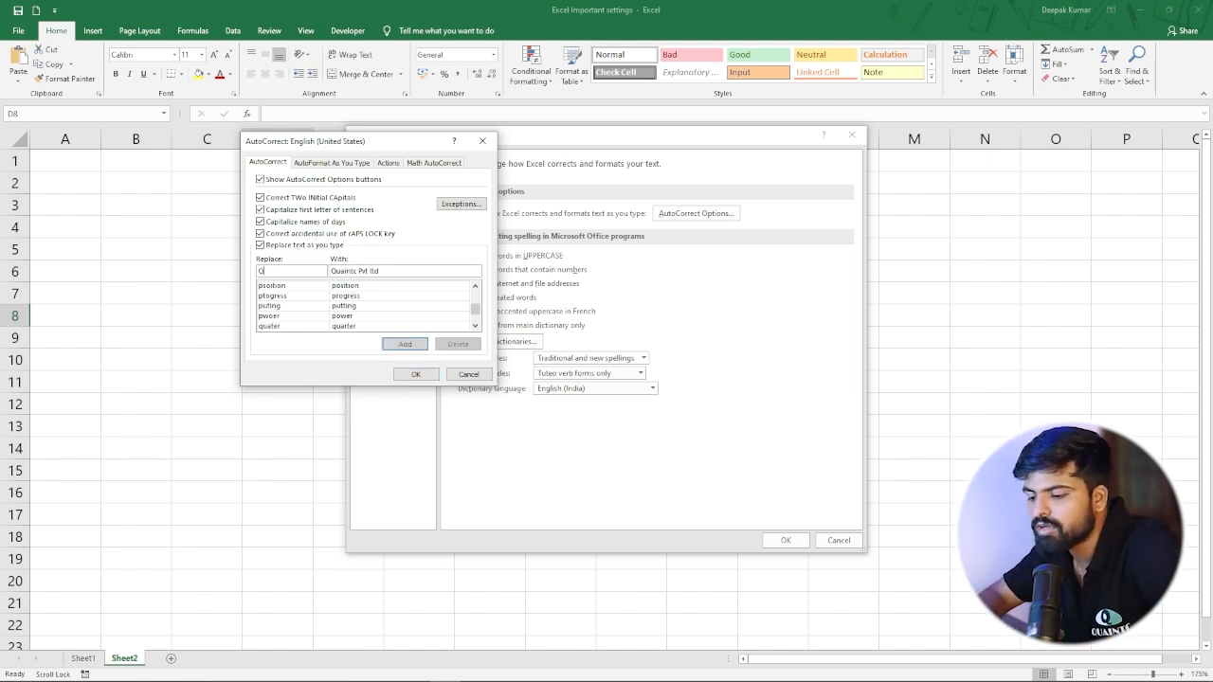
type("uia")
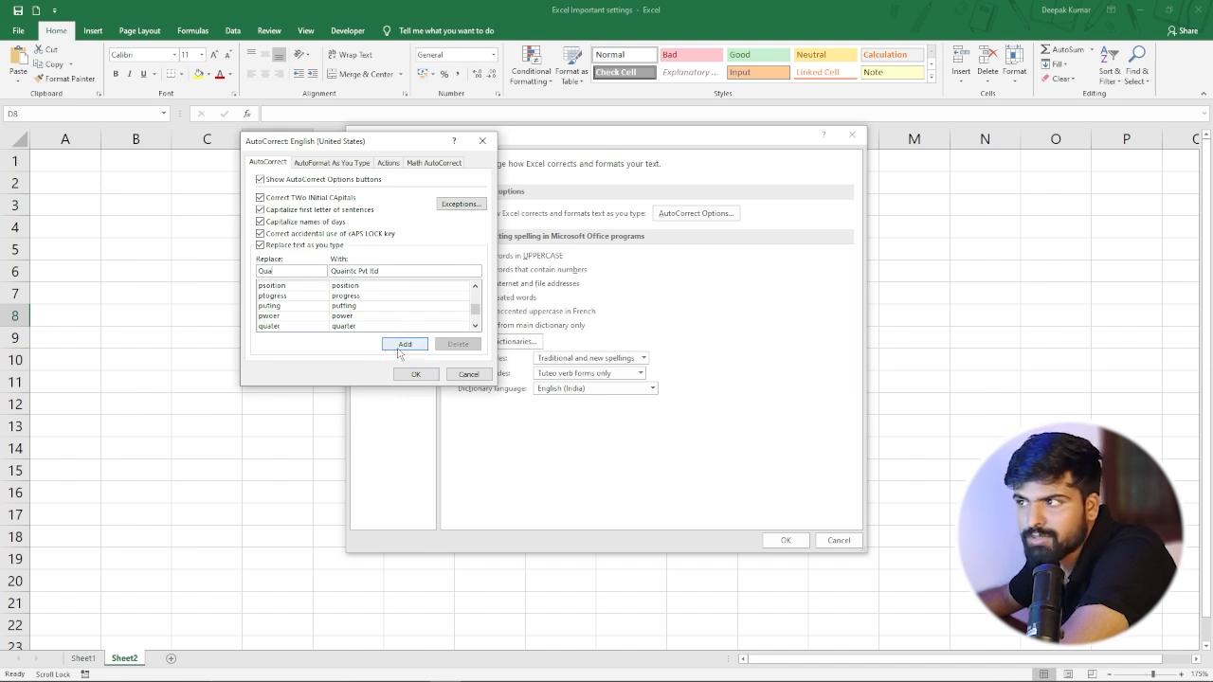
left_click(402, 345)
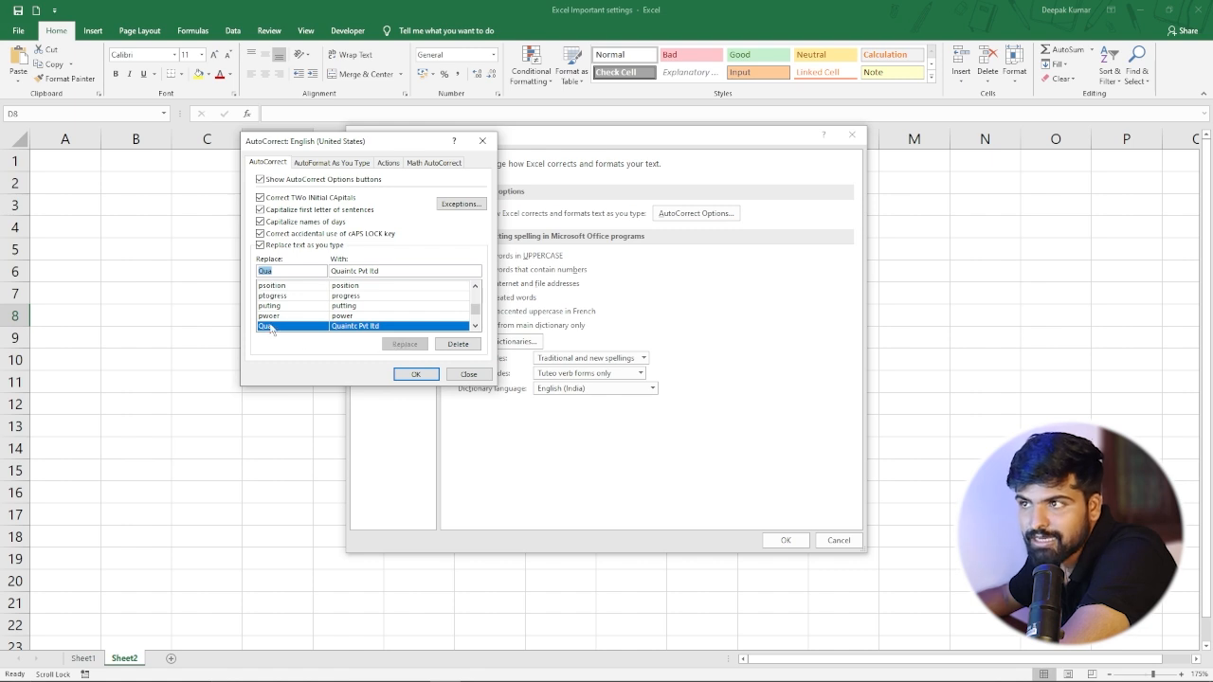
left_click(415, 375)
left_click(786, 540)
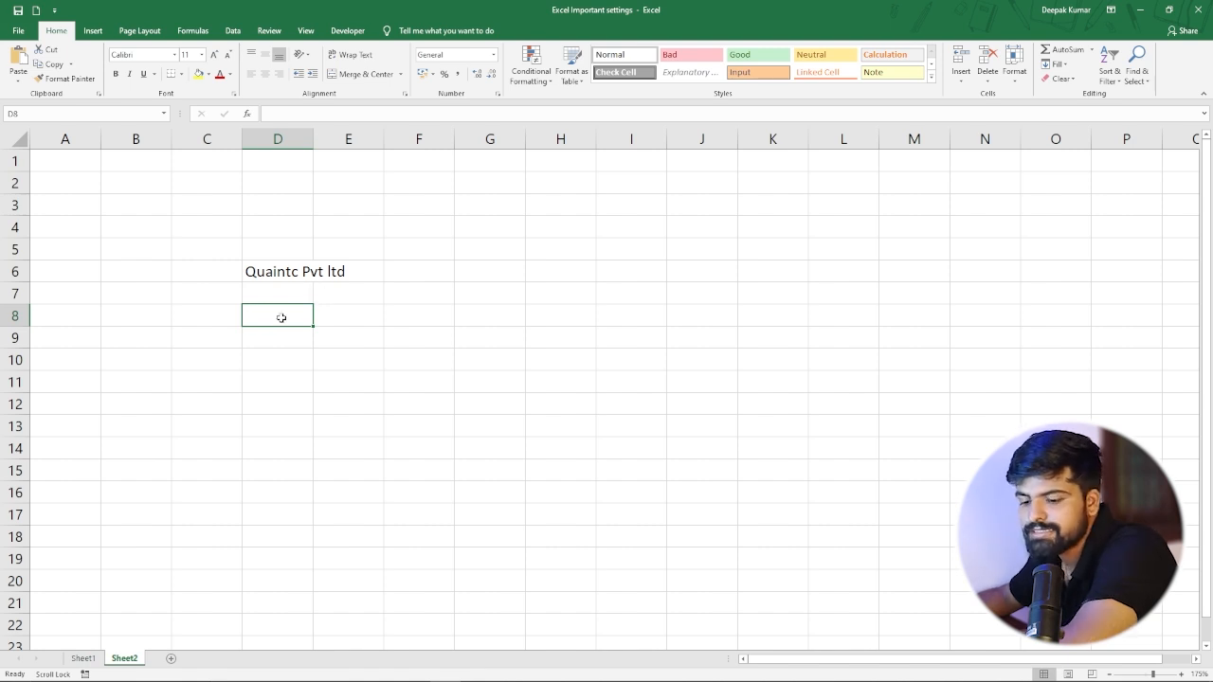
Test the AutoCorrect entry by entering "Qua" followed by a space in D8 and G7, and "qua" in F10.
type("Qua")
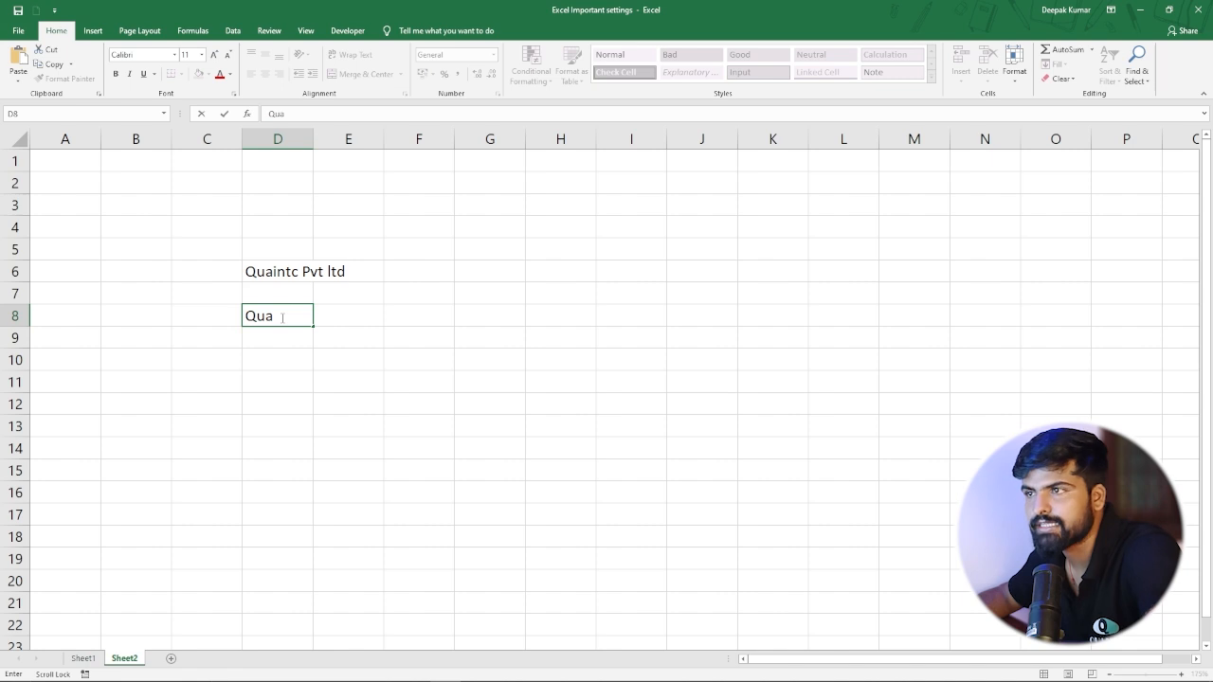
type("intc Pvt ltd")
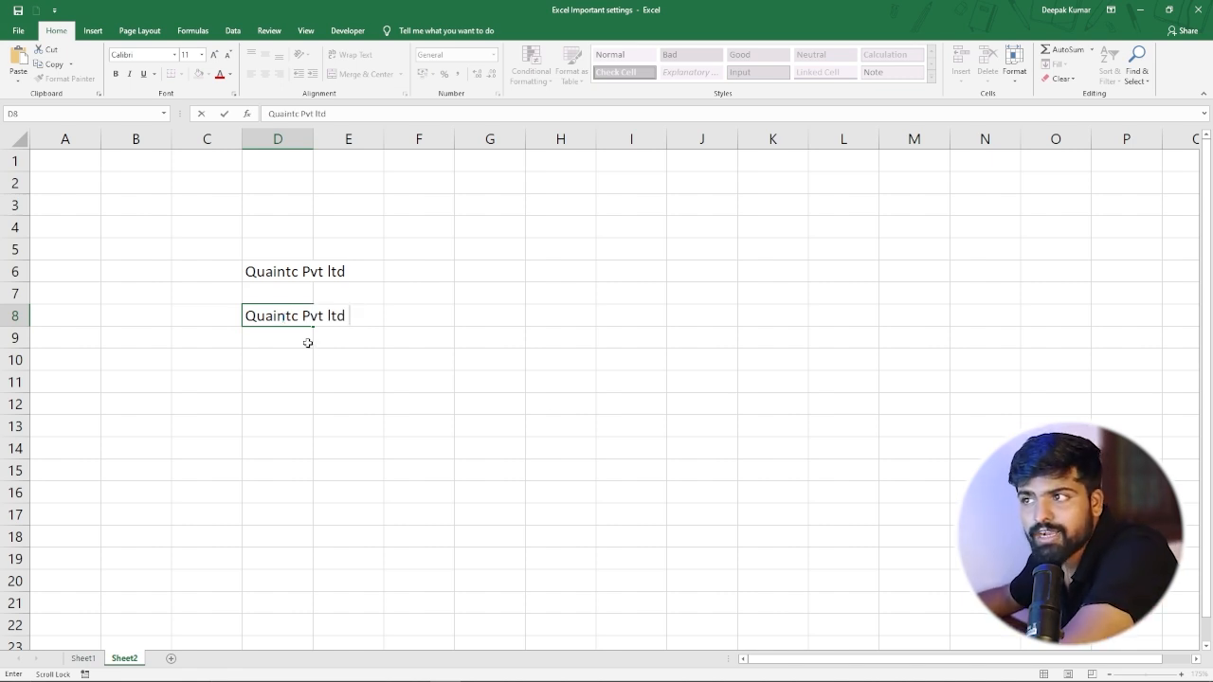
left_click(294, 356)
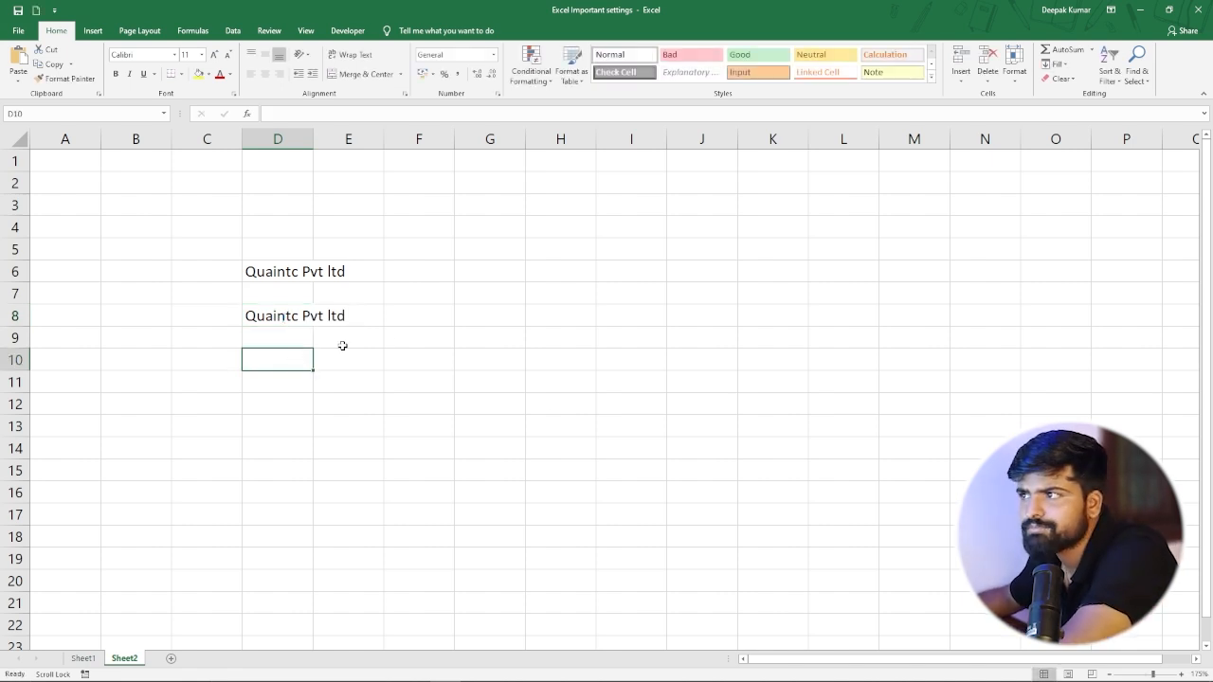
left_click(479, 292)
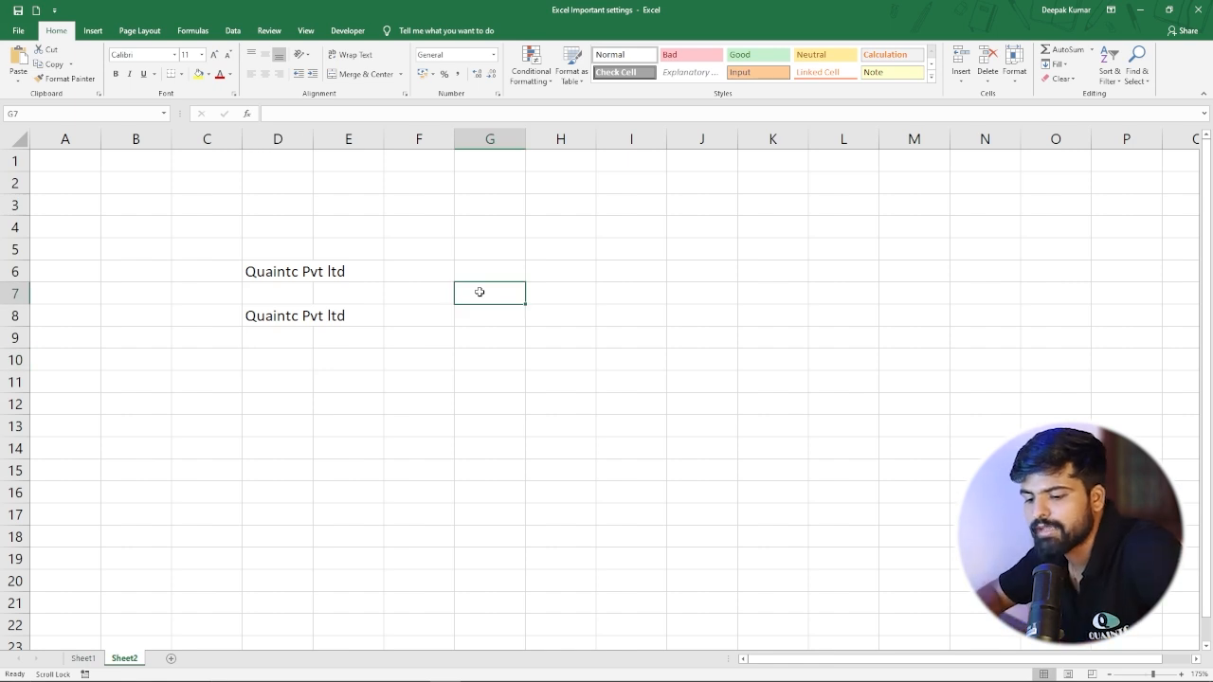
type("Qua")
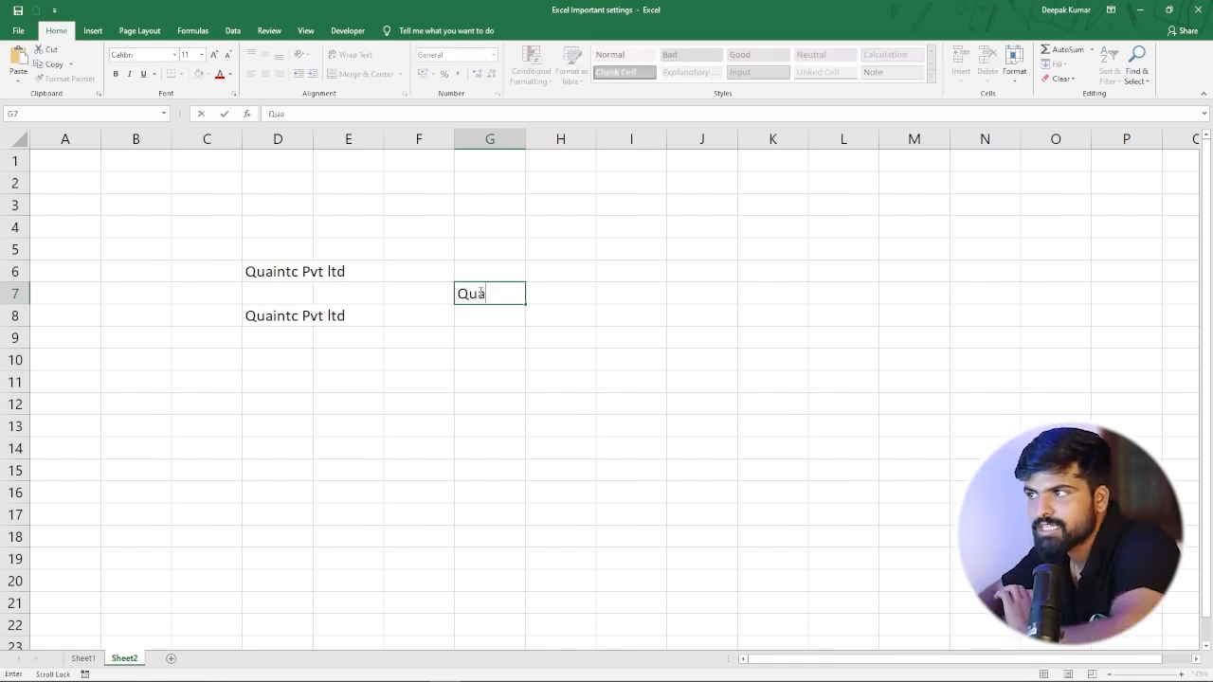
type("intc Pvt ltd")
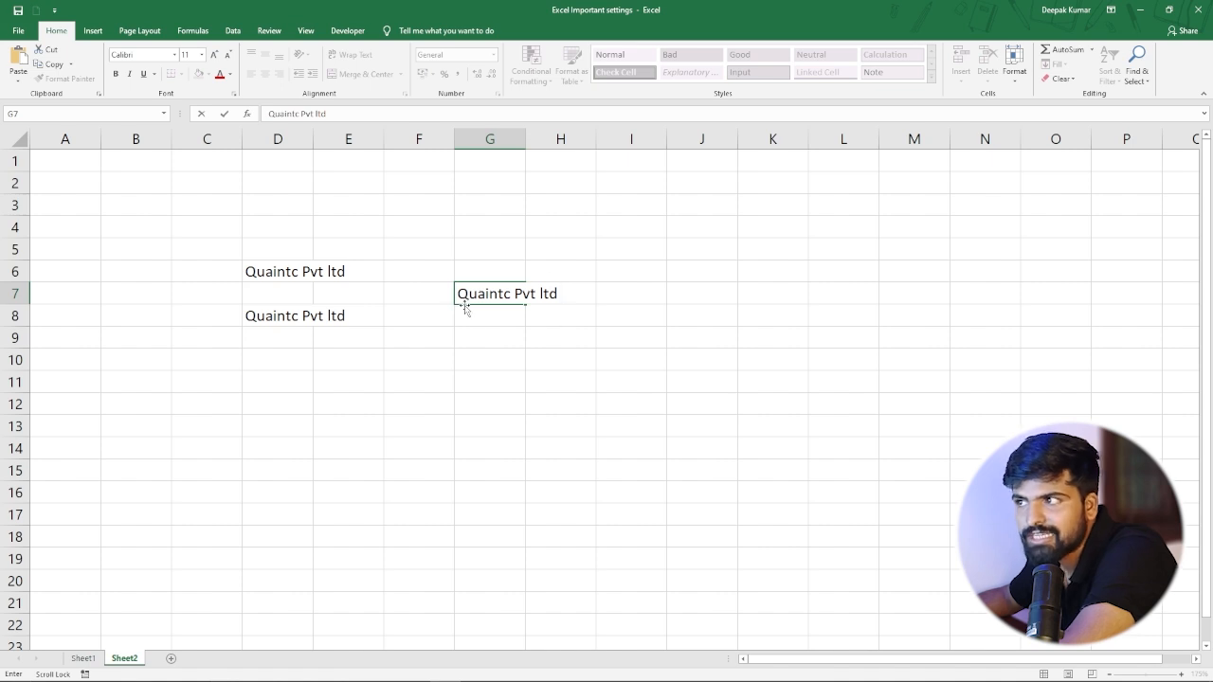
left_click(416, 361)
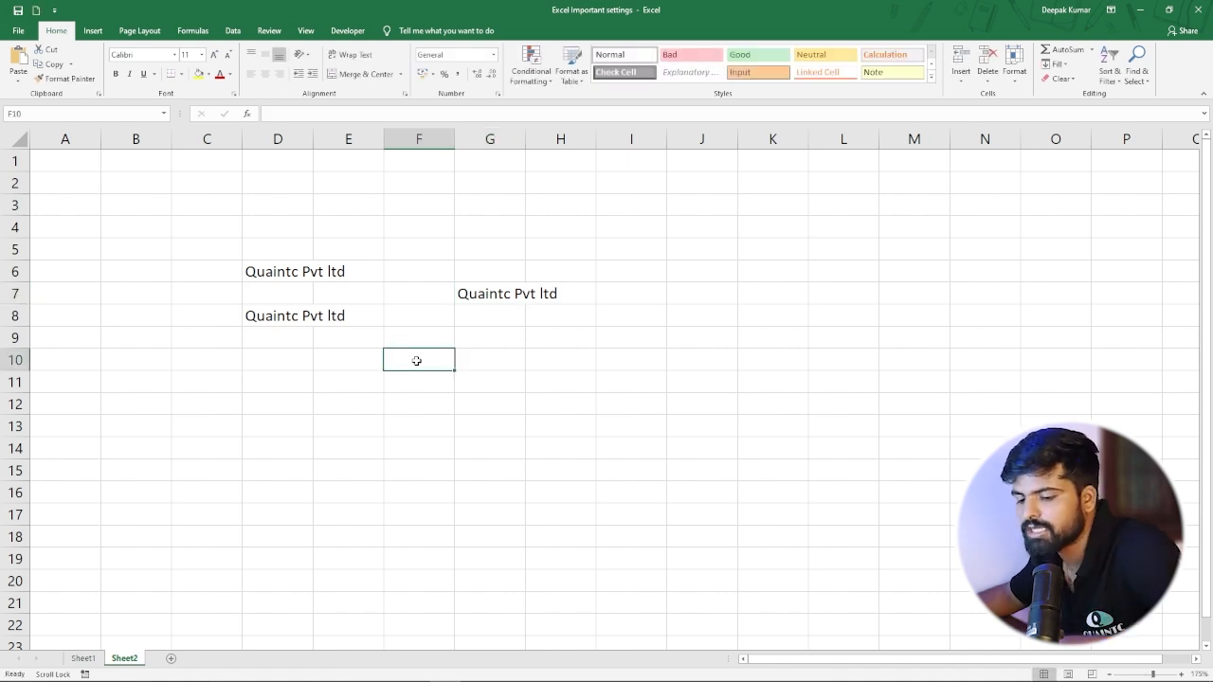
type("qua")
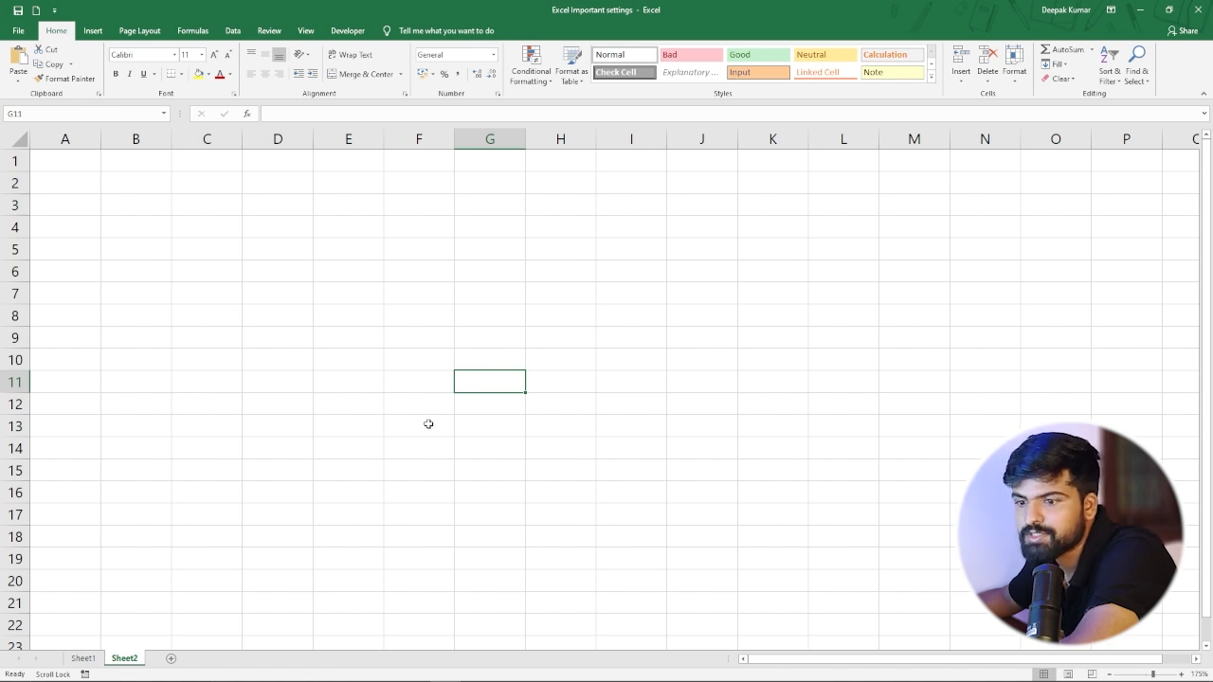
Enter "jan" in B16 and "feb" in B17 on Sheet1, below the order table.
left_click(82, 658)
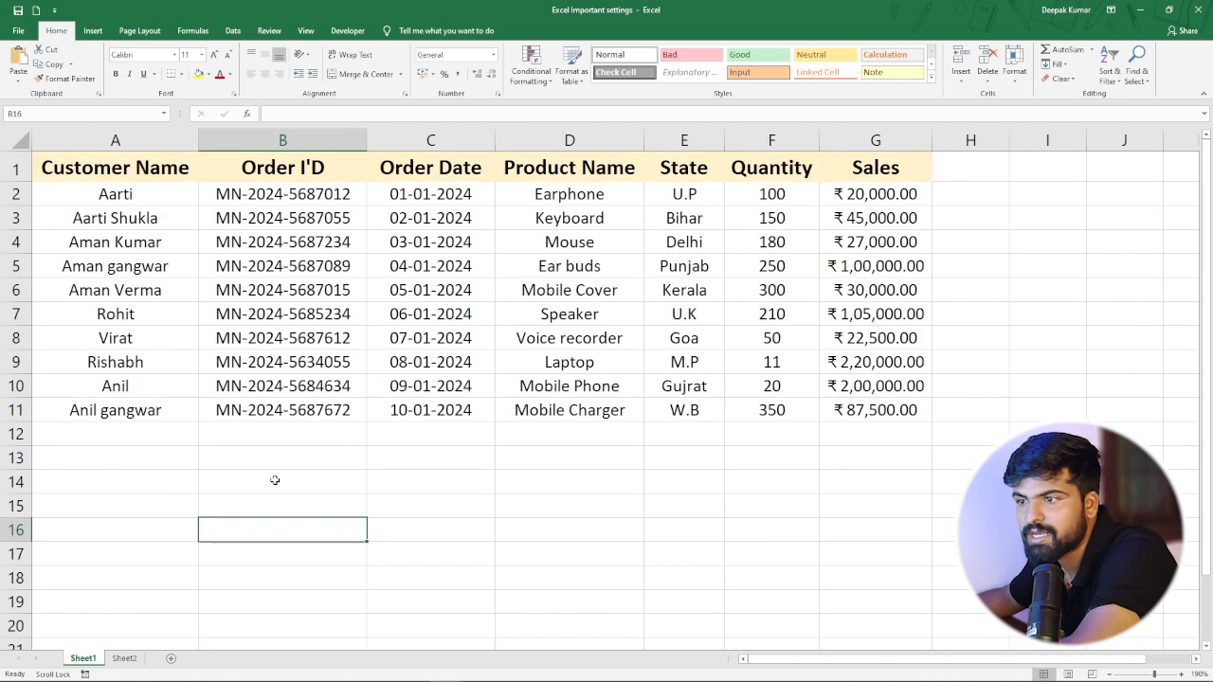
scroll(285, 437, "down", 5)
scroll(290, 347, "up", 1)
left_click(287, 296)
left_click(260, 240)
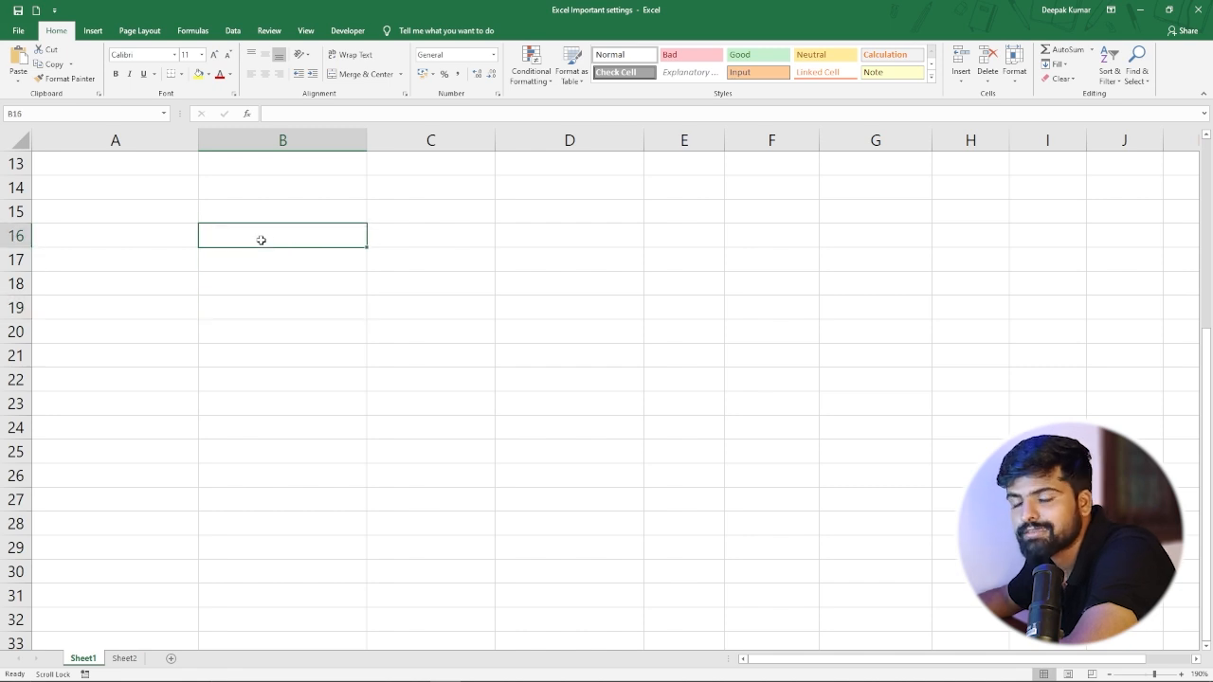
type("jan")
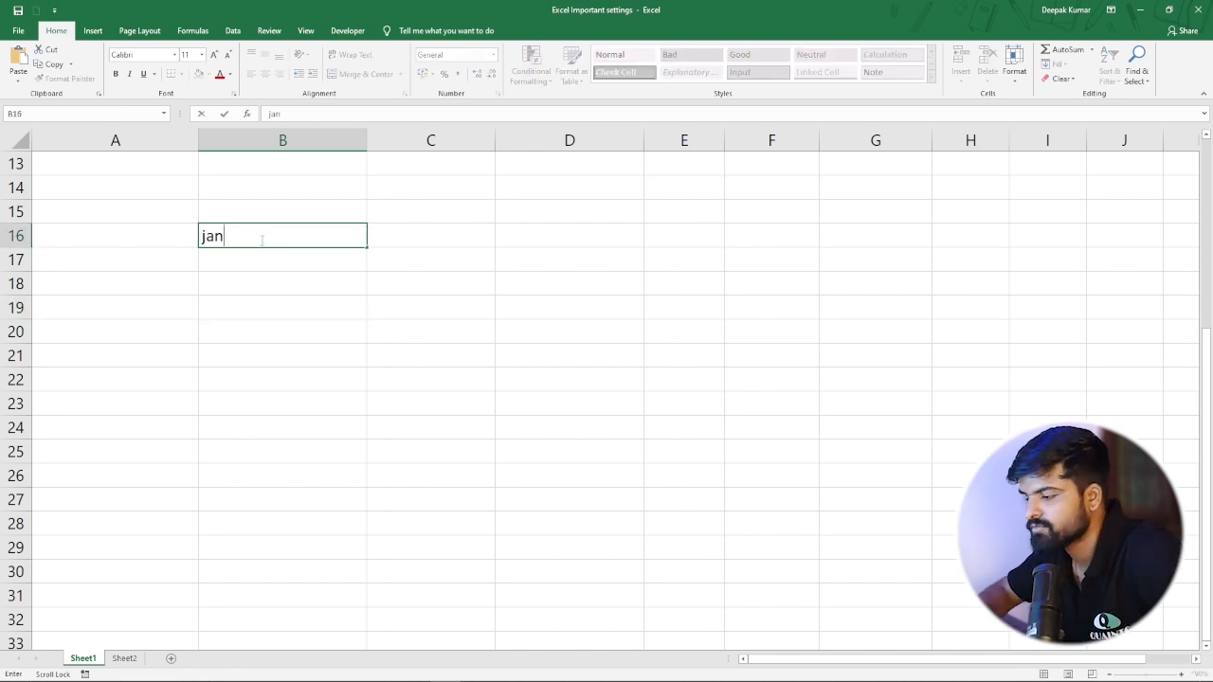
key("Return")
type("feb")
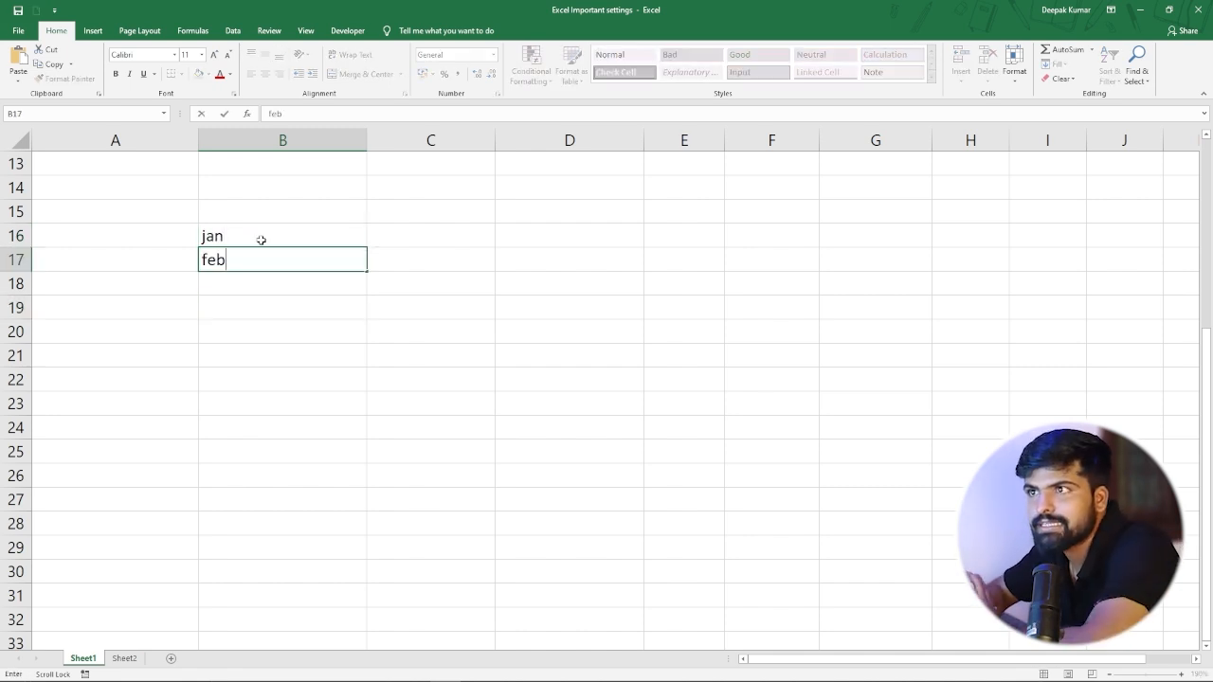
key("Return")
Extend the month series from B16:B17 down to B24, ending at "sep".
left_click_drag(260, 240, 267, 252)
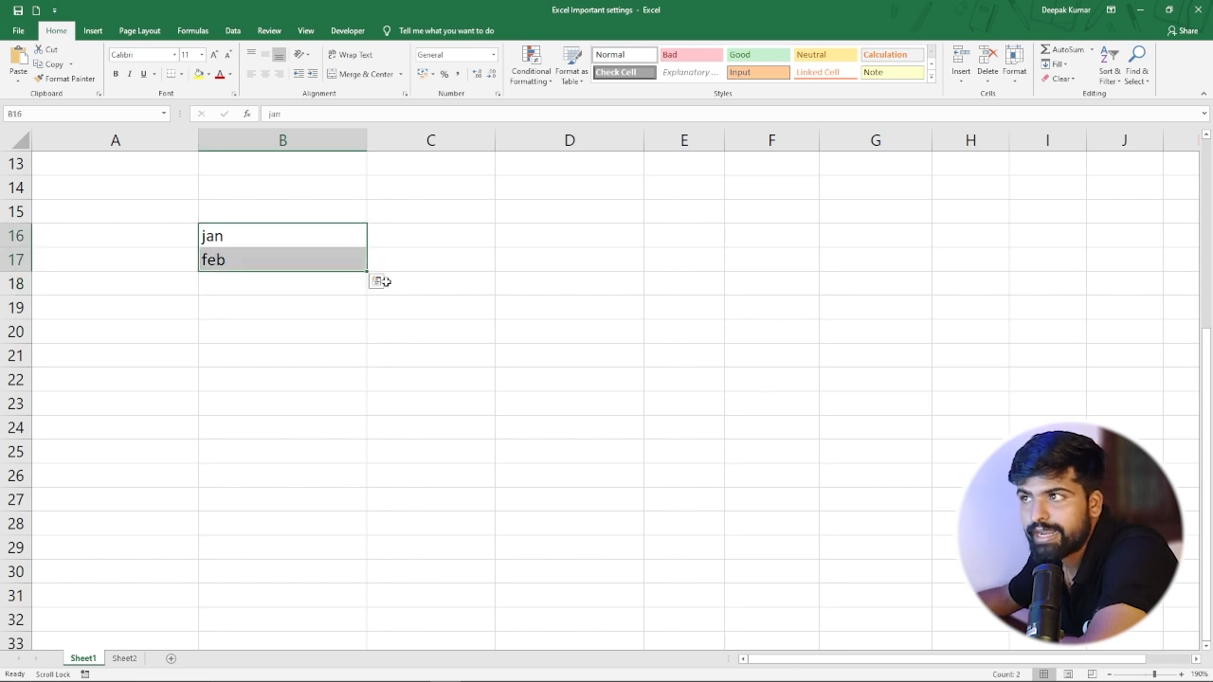
left_click_drag(366, 271, 372, 443)
left_click(426, 352)
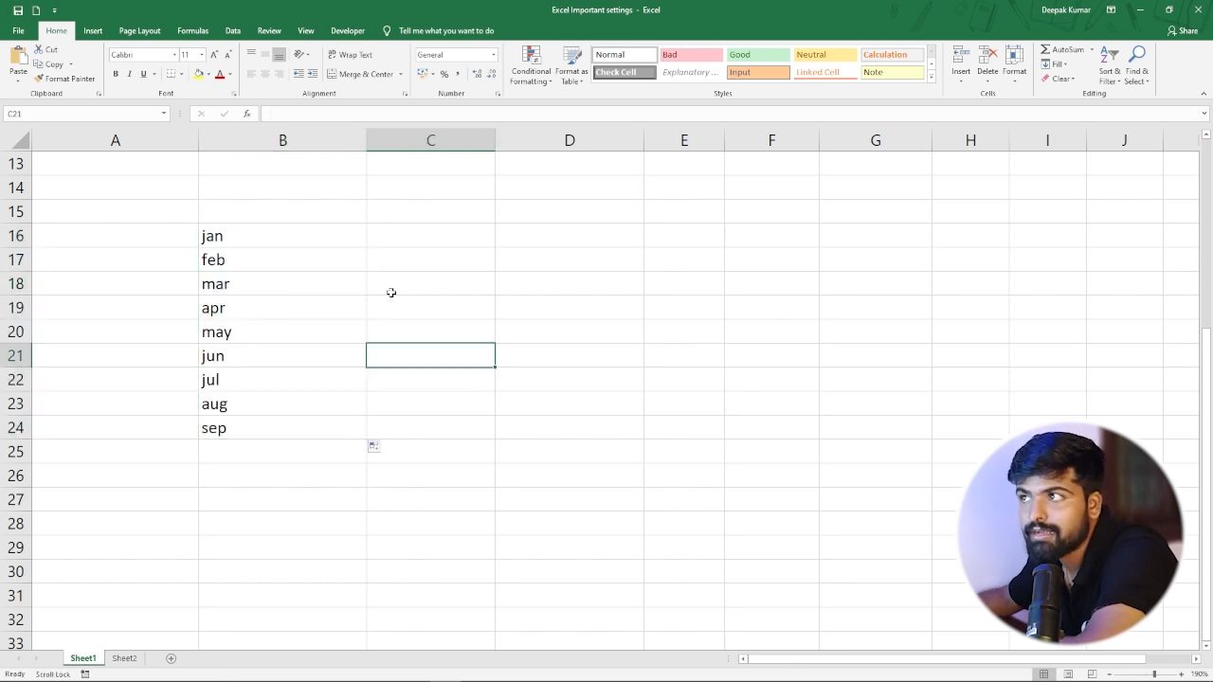
Enter 1, 2 and 3 in C16:C18 and extend the number series down to C24.
left_click(418, 233)
type("1")
key("Return")
type("2")
key("Return")
type("3")
key("Return")
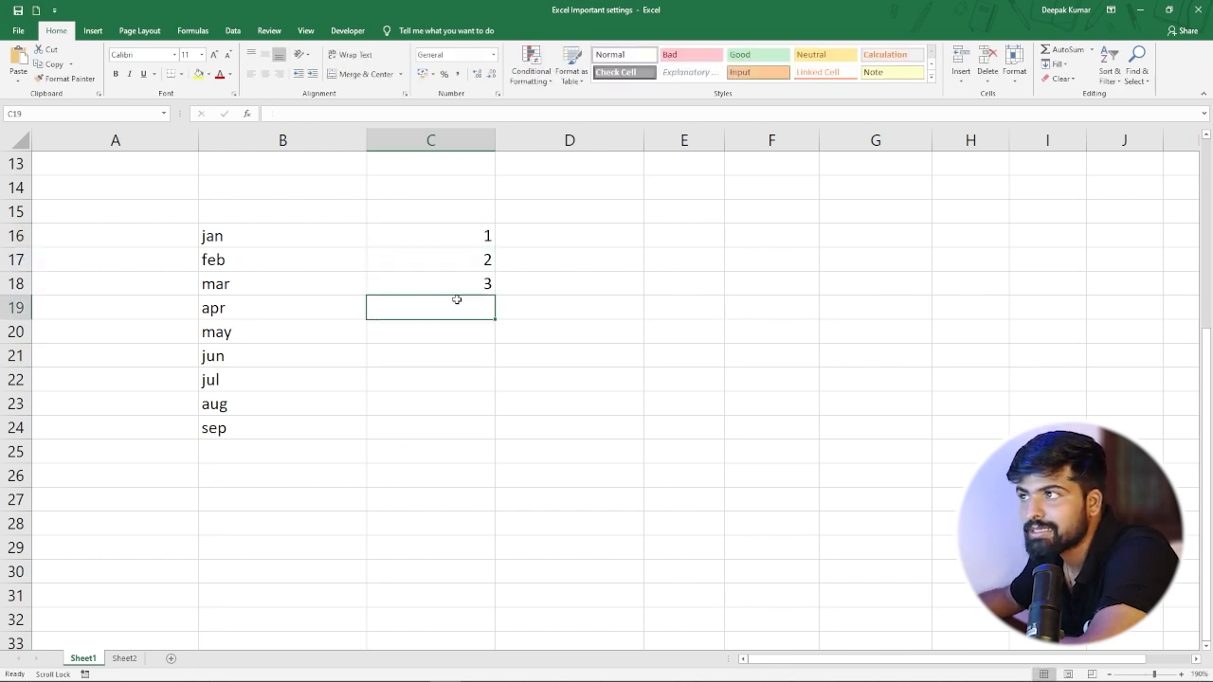
left_click_drag(455, 238, 499, 431)
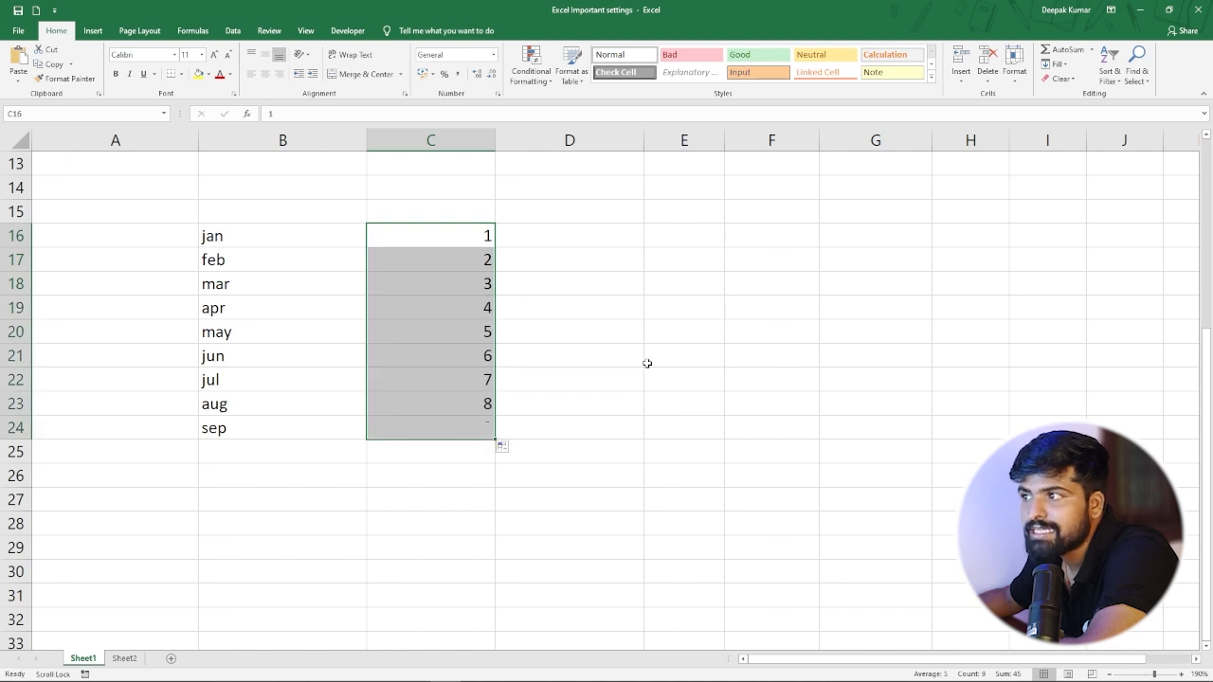
left_click(647, 364)
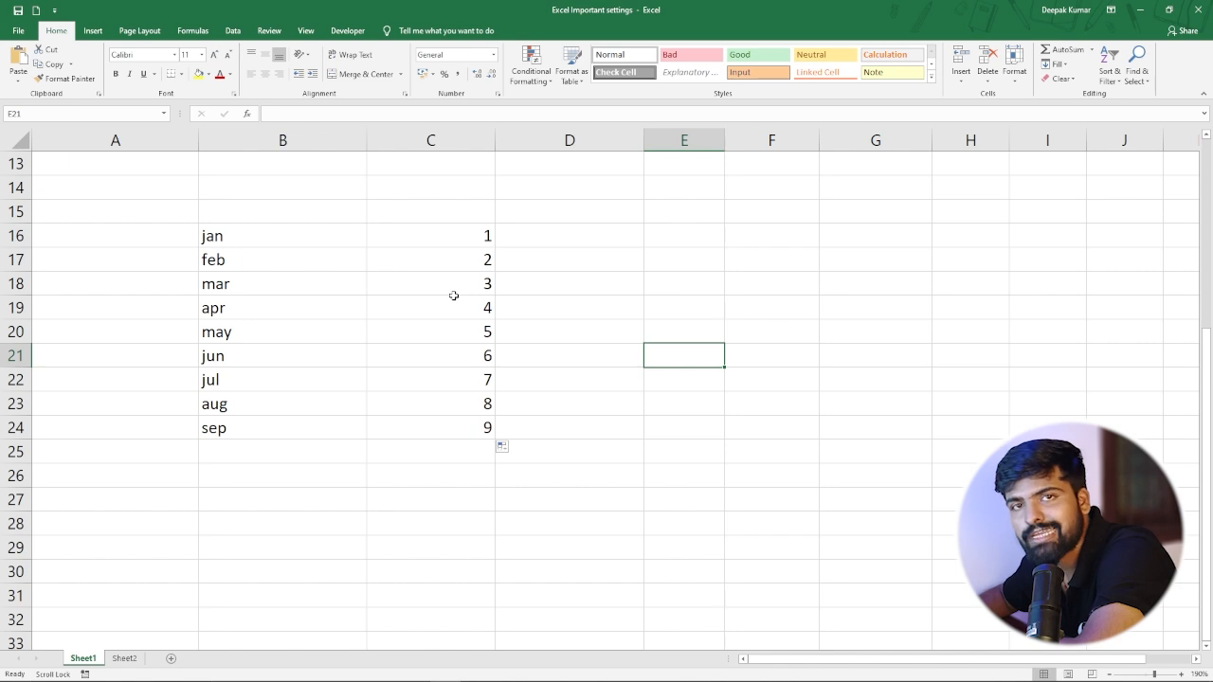
scroll(454, 295, "up", 4)
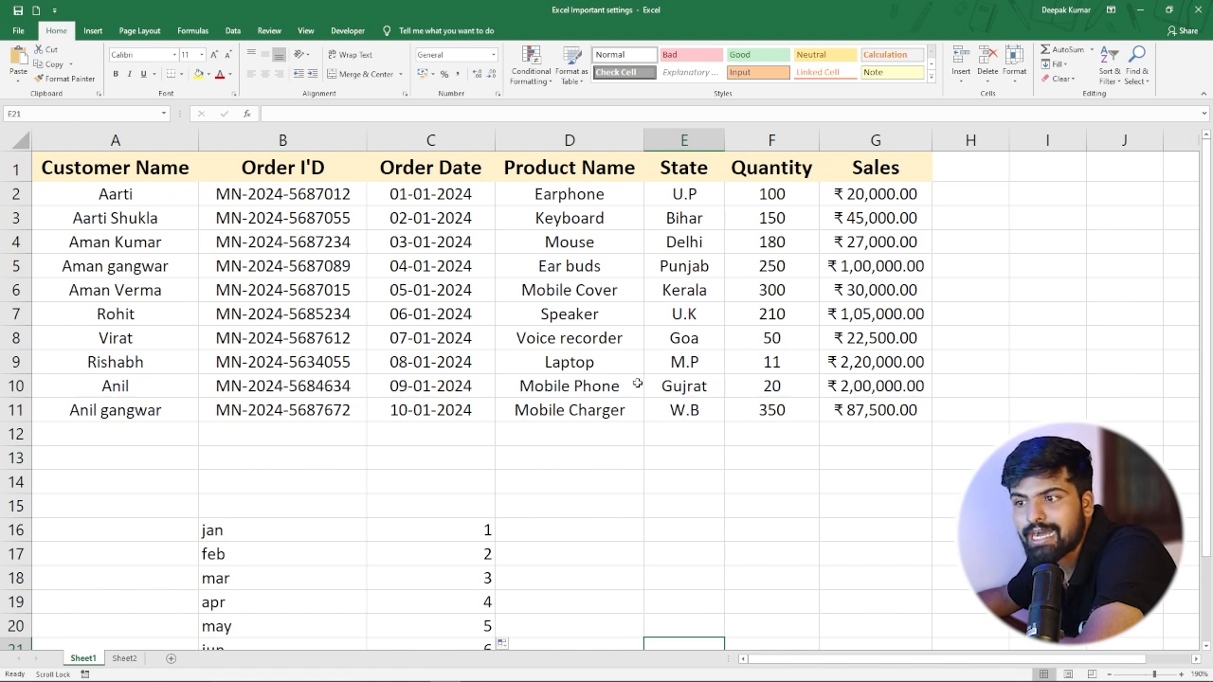
scroll(336, 460, "down", 3)
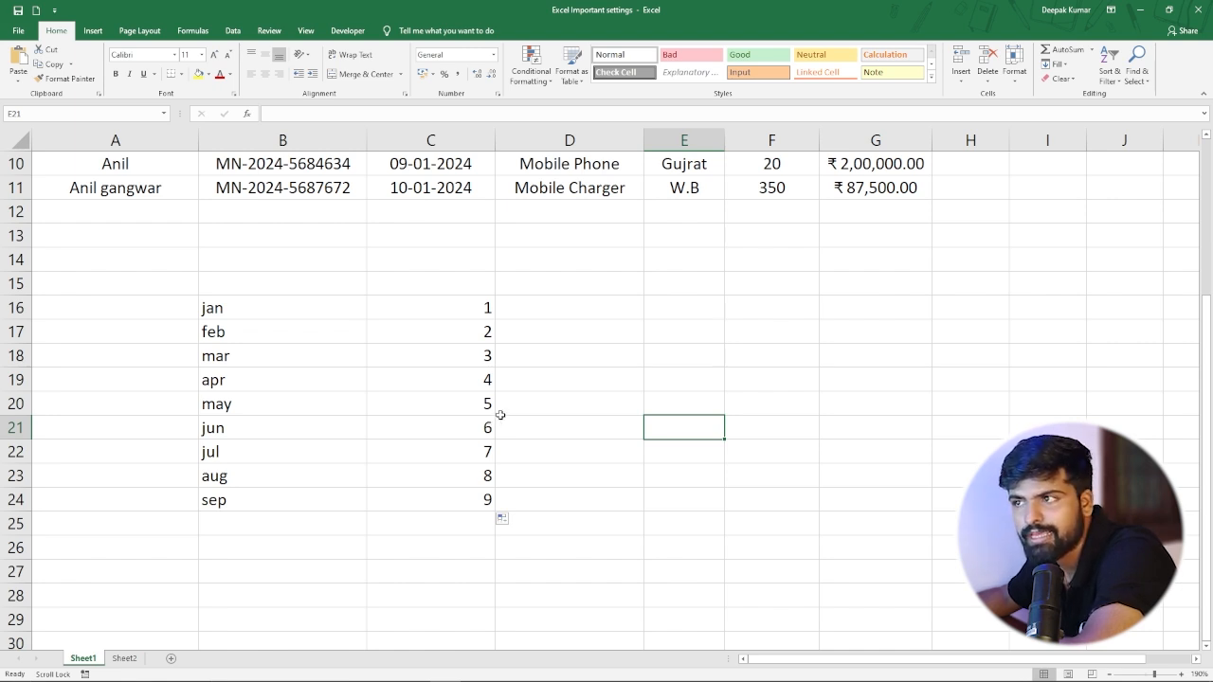
Open the custom lists editor from the General section of the Advanced Excel options.
scroll(593, 378, "up", 3)
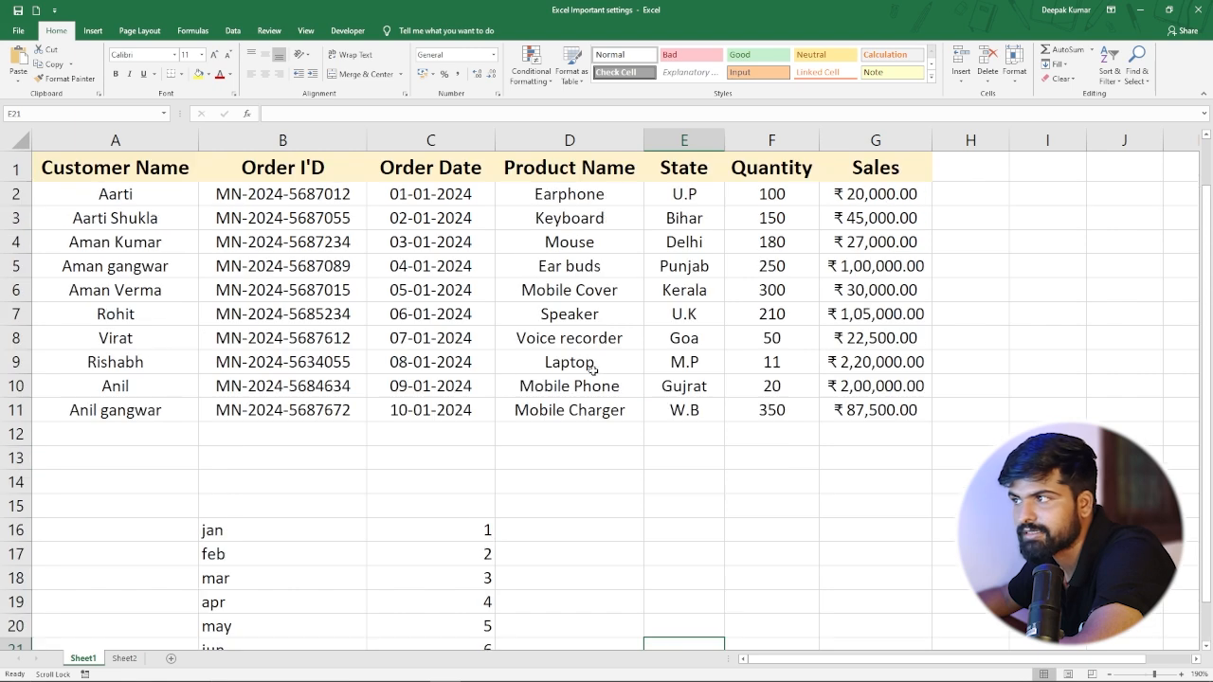
left_click(682, 516)
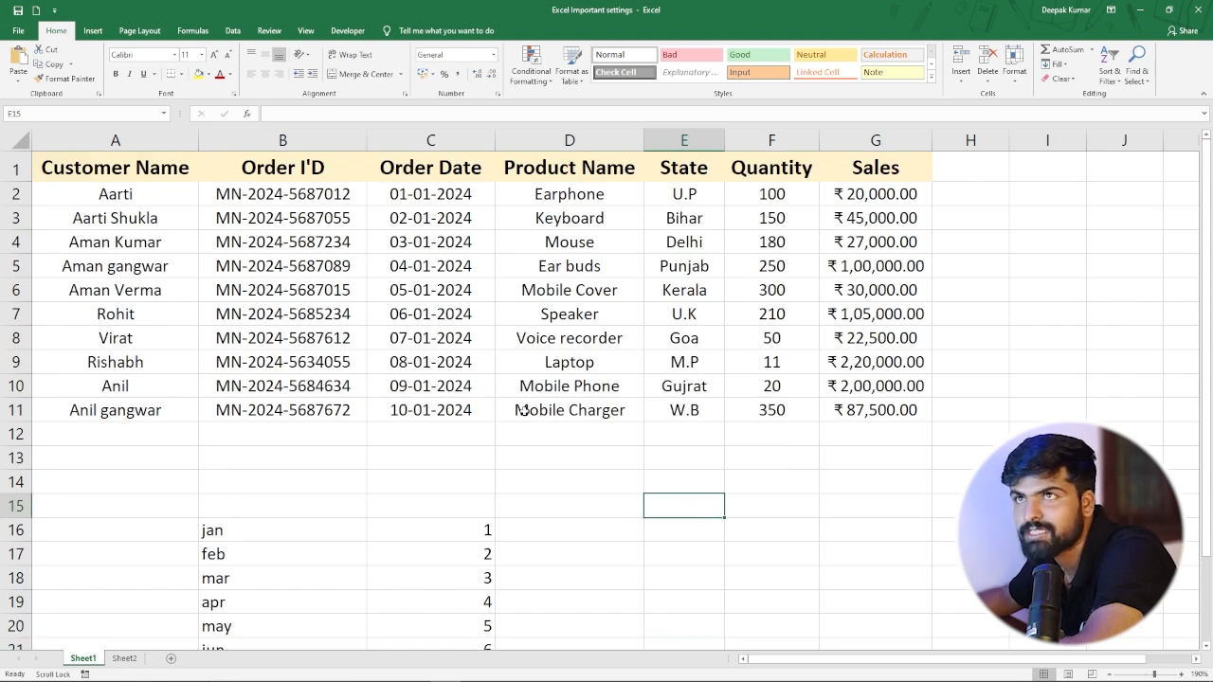
left_click(17, 34)
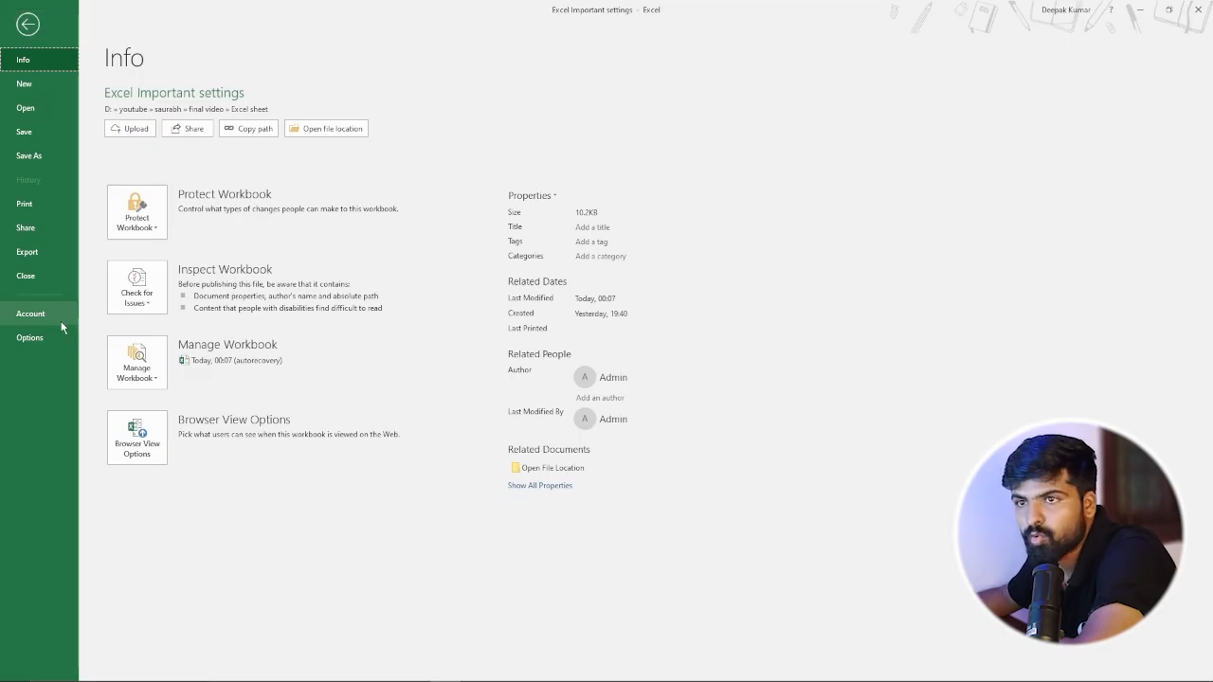
left_click(26, 337)
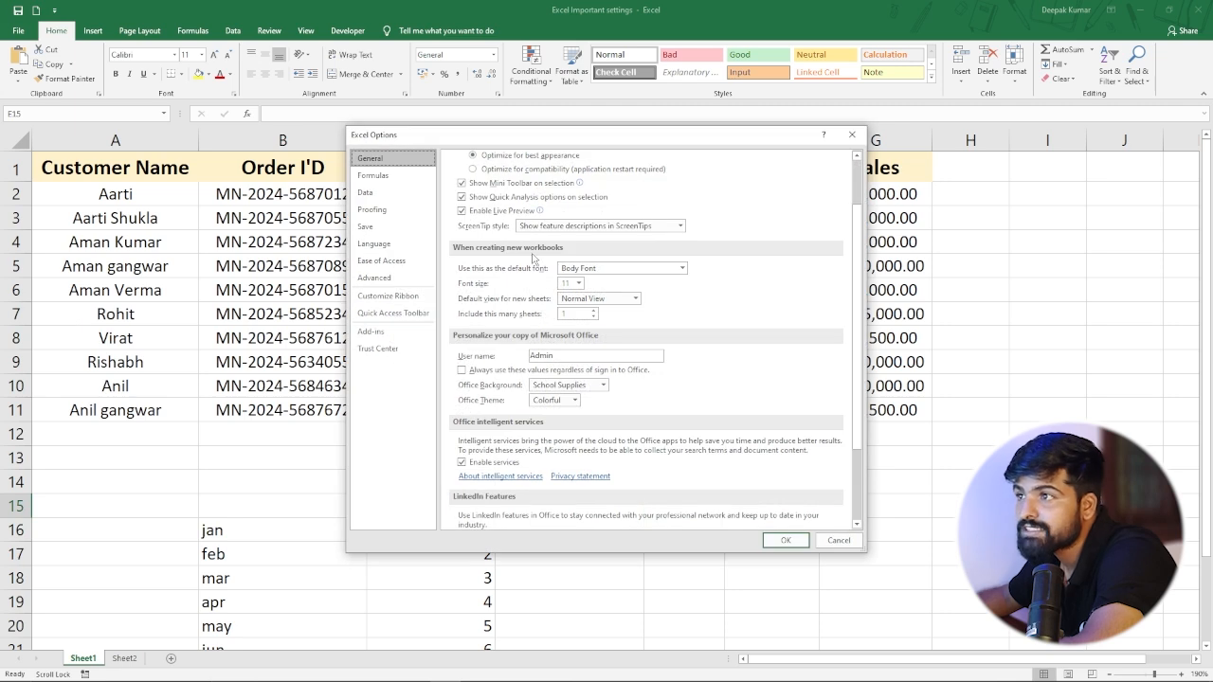
left_click(384, 278)
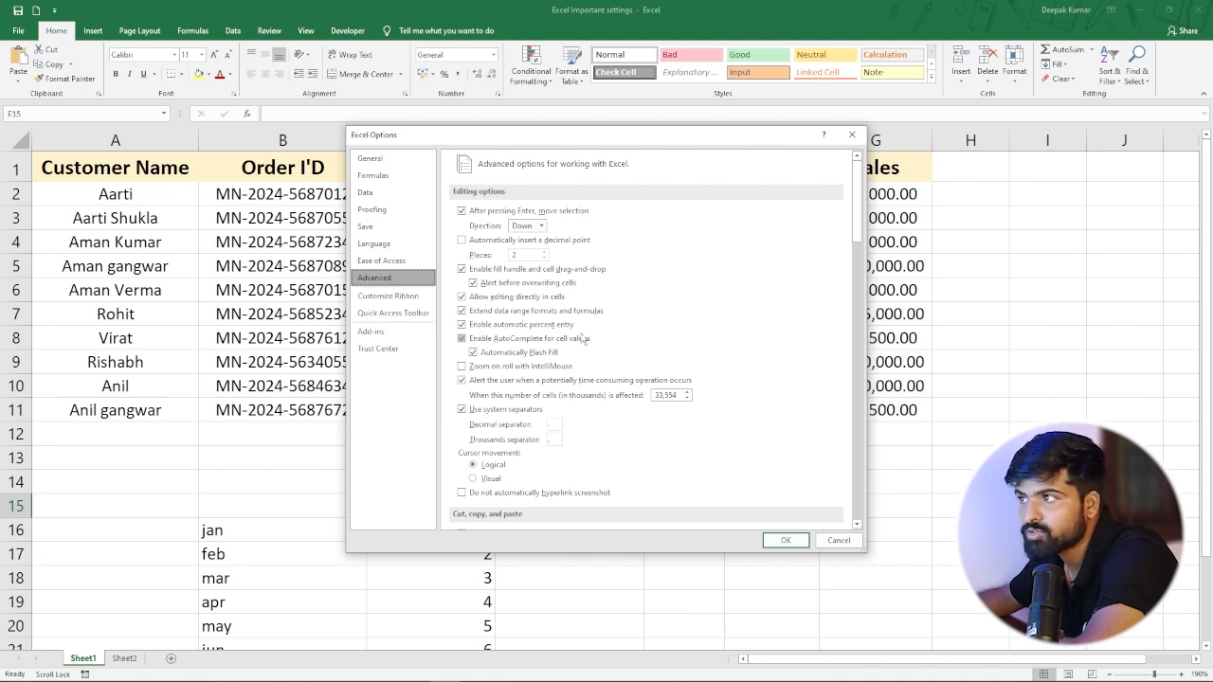
scroll(613, 272, "down", 3)
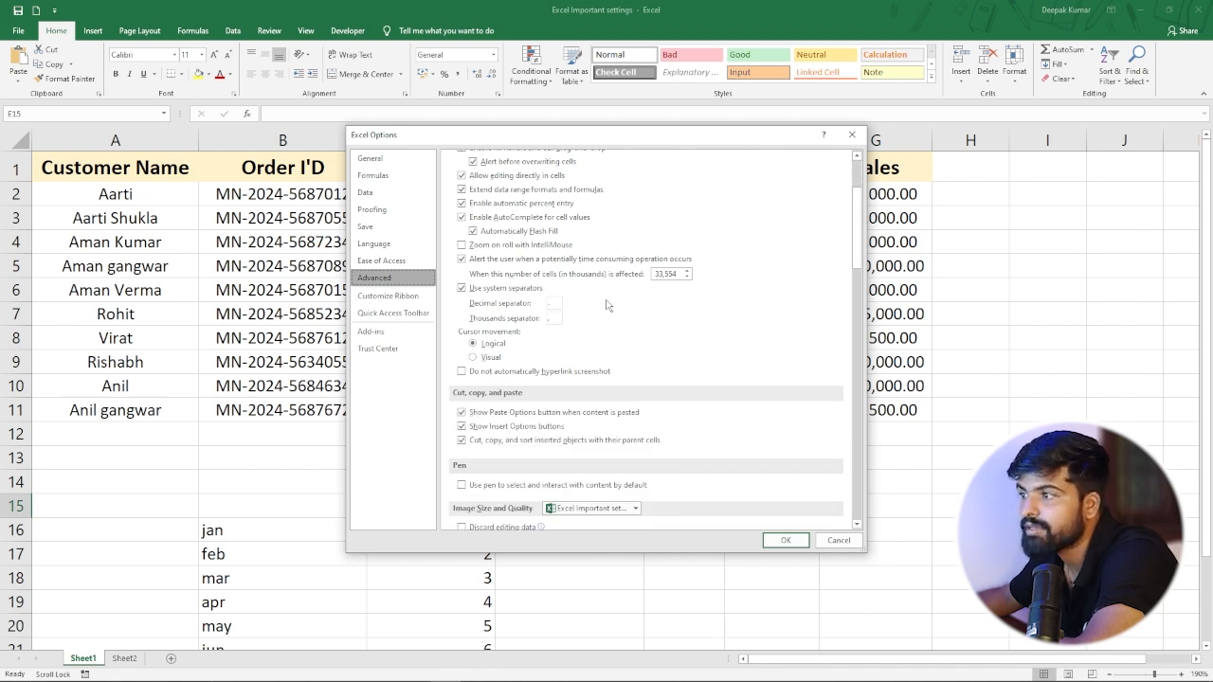
scroll(603, 304, "down", 8)
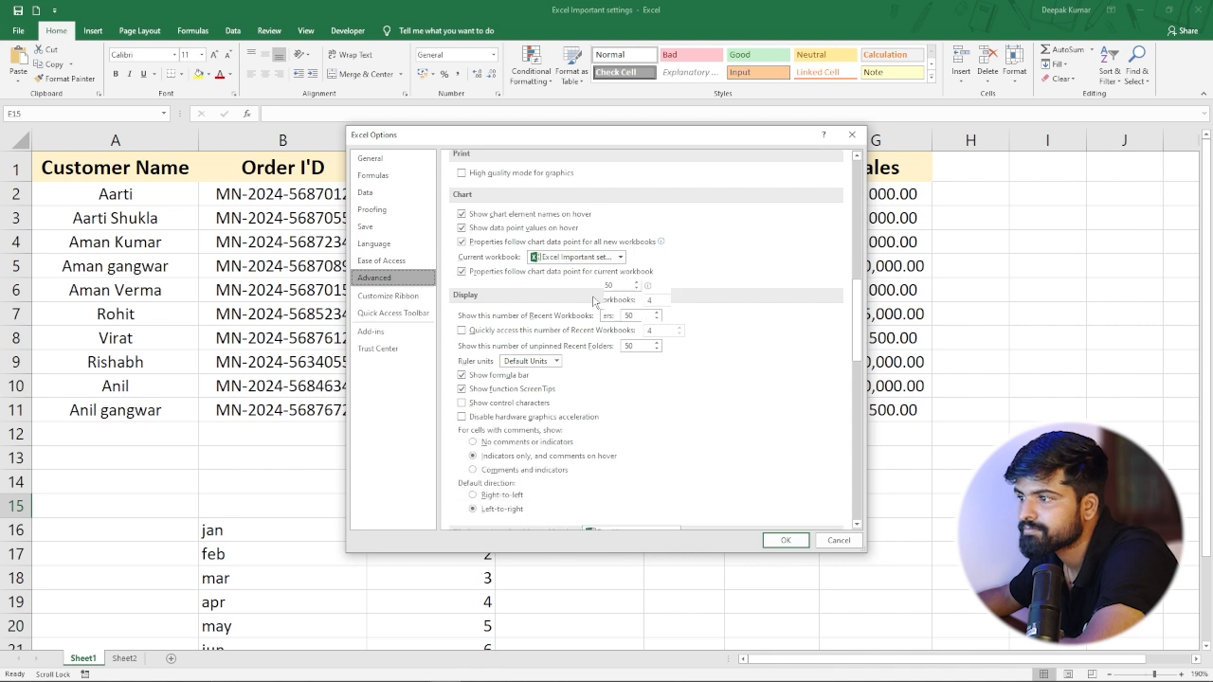
scroll(594, 302, "down", 10)
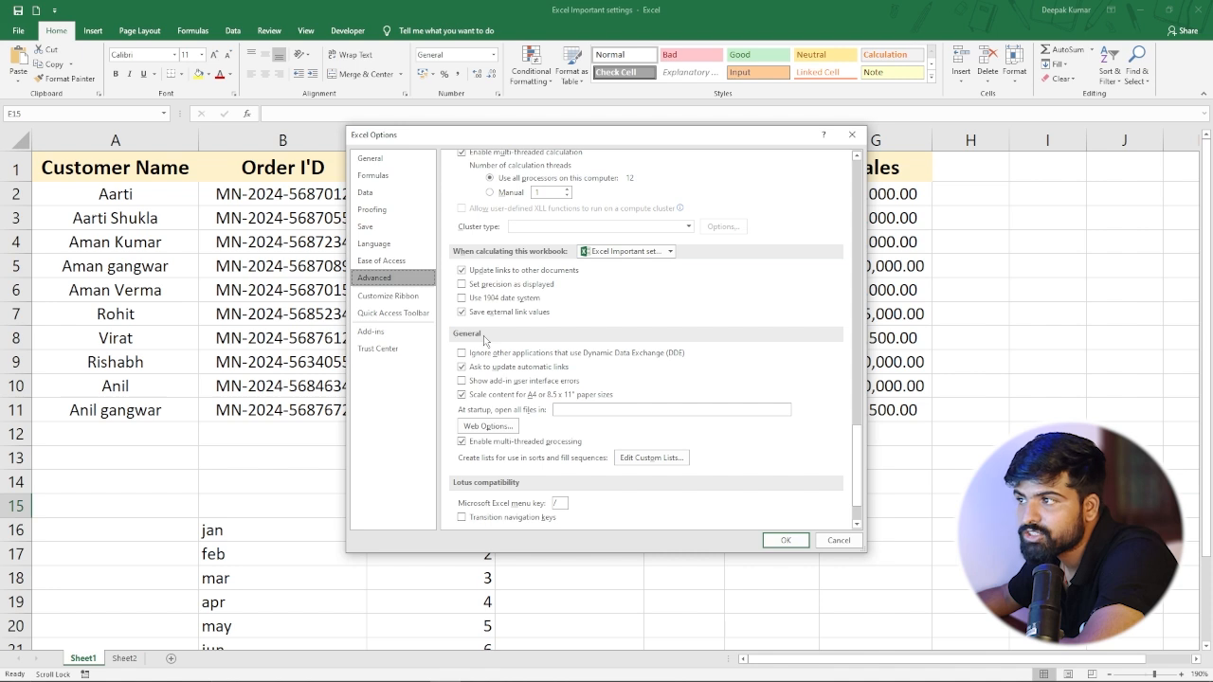
left_click(643, 460)
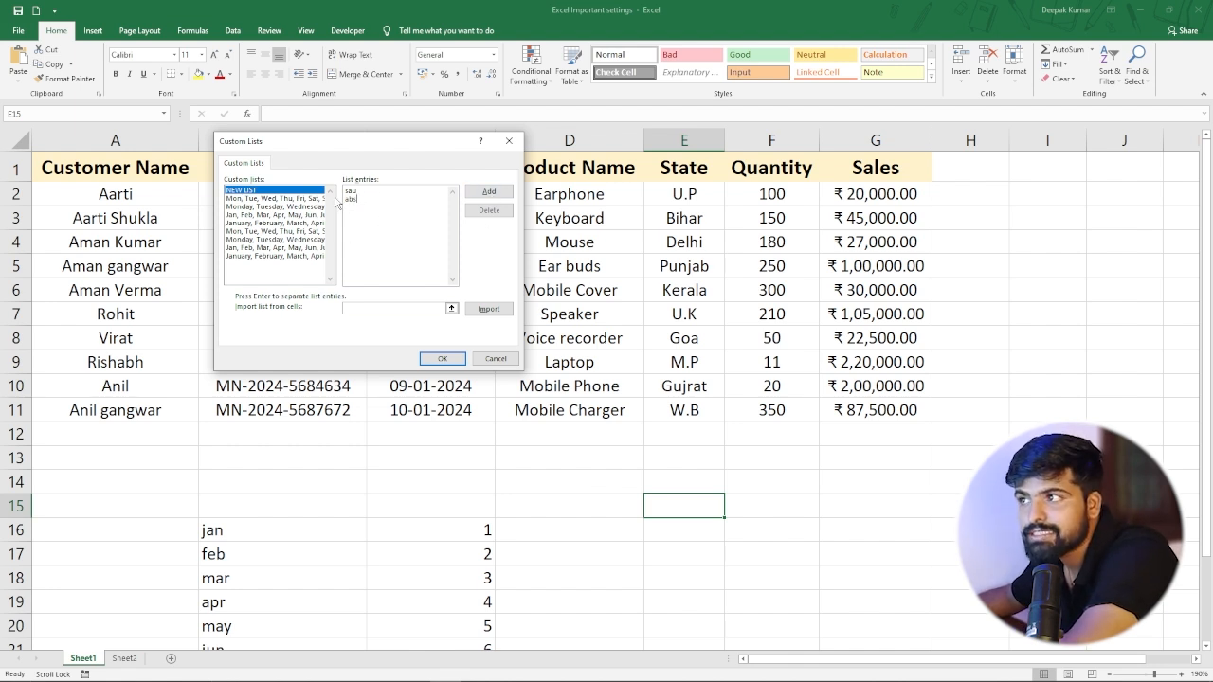
Clear the draft list entries and choose the product names in D2:D11 as the range to import.
left_click_drag(373, 207, 332, 187)
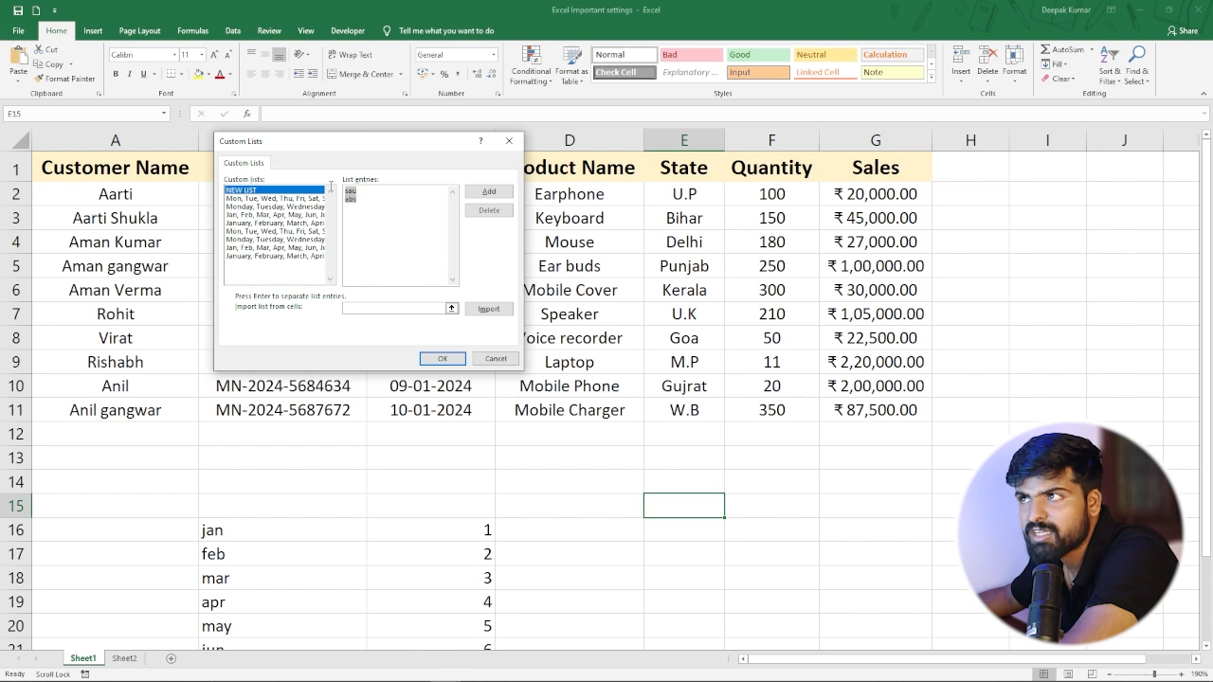
key("BackSpace")
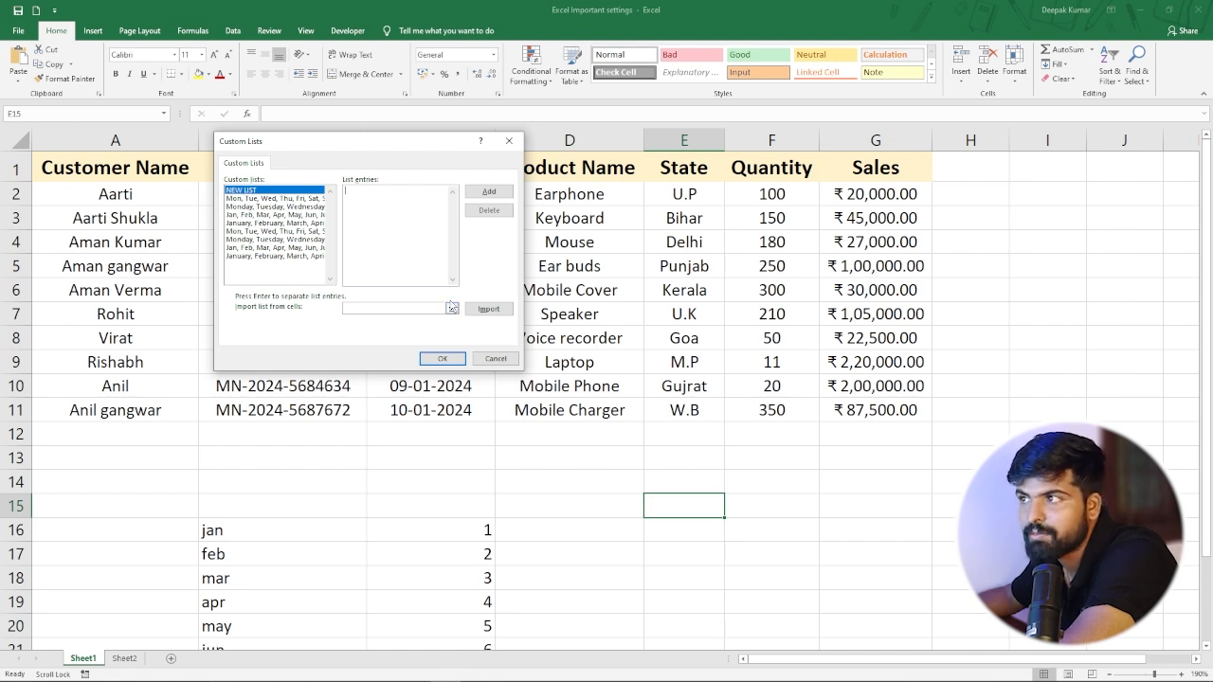
left_click(451, 309)
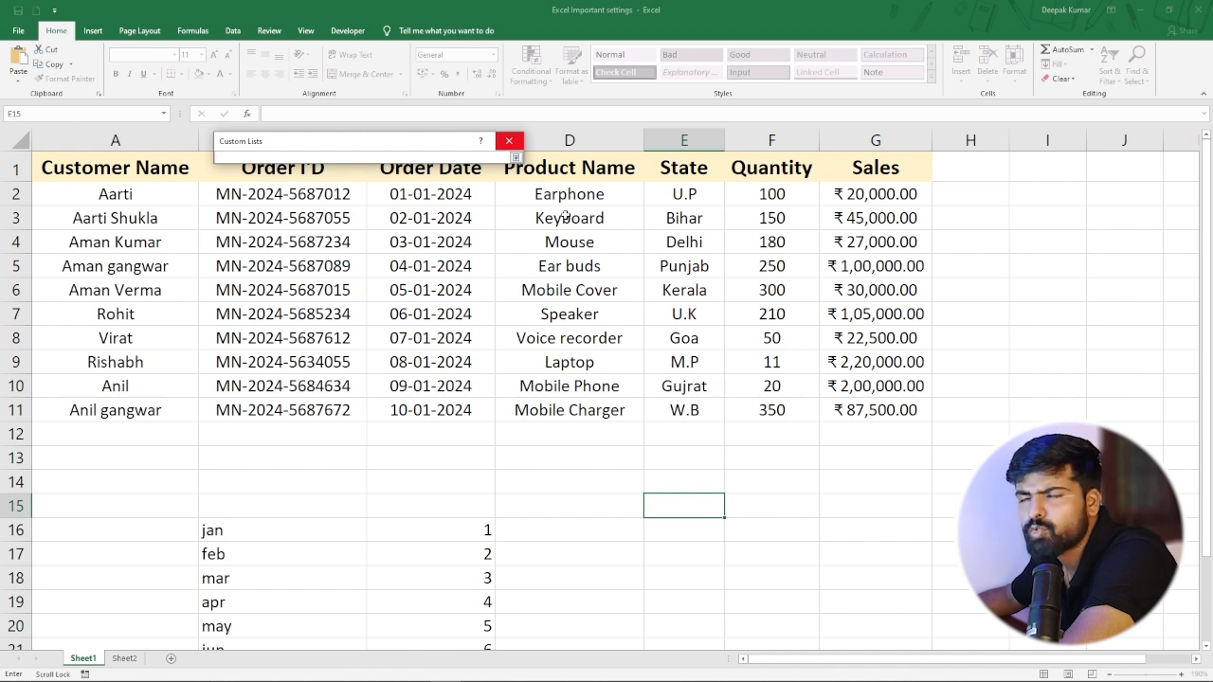
left_click_drag(559, 196, 590, 415)
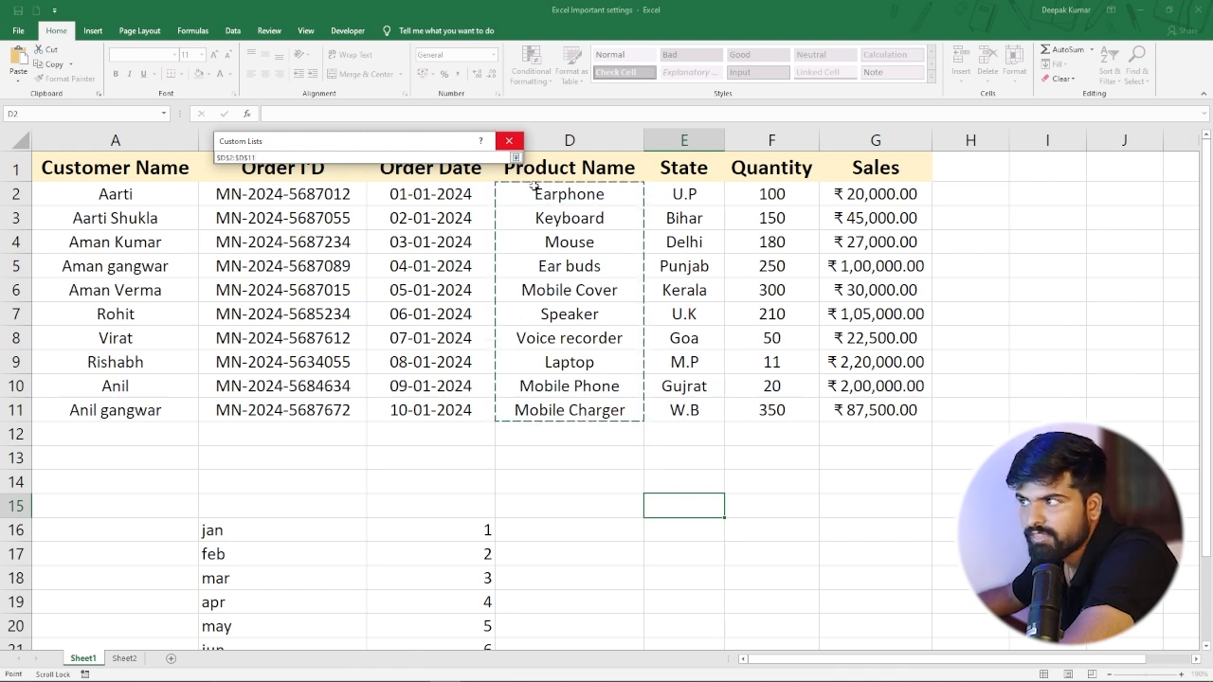
key("Return")
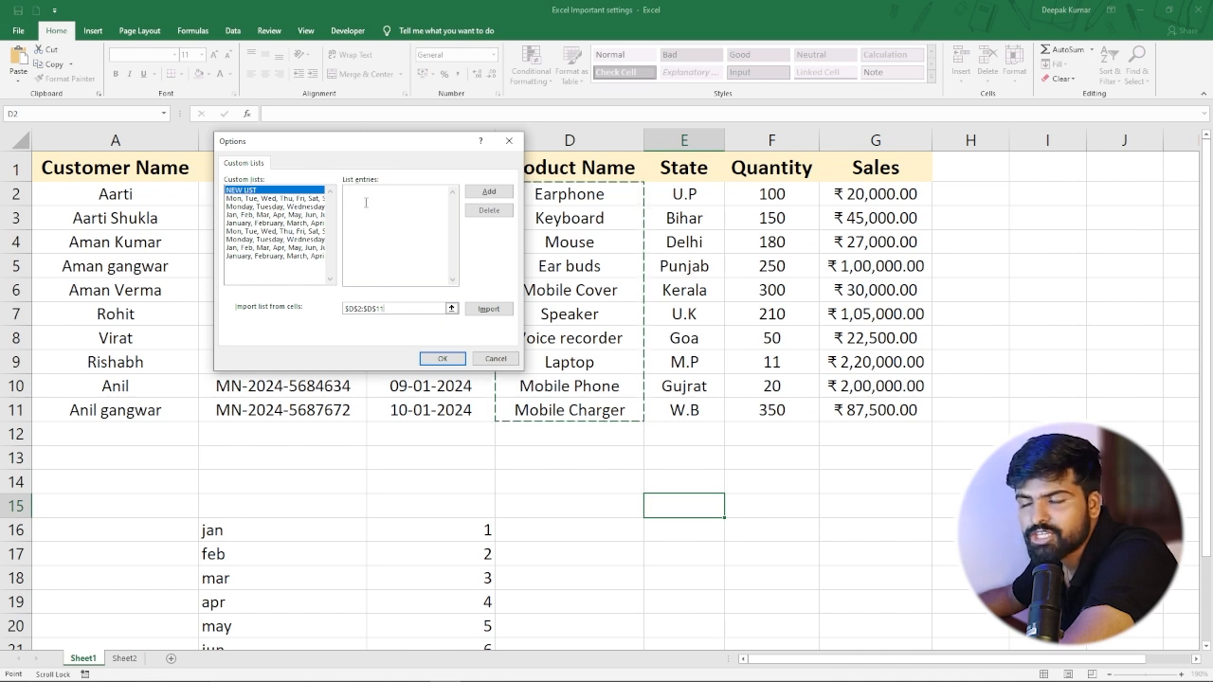
Import the chosen product names as a new custom list and accept the Excel options.
left_click(486, 311)
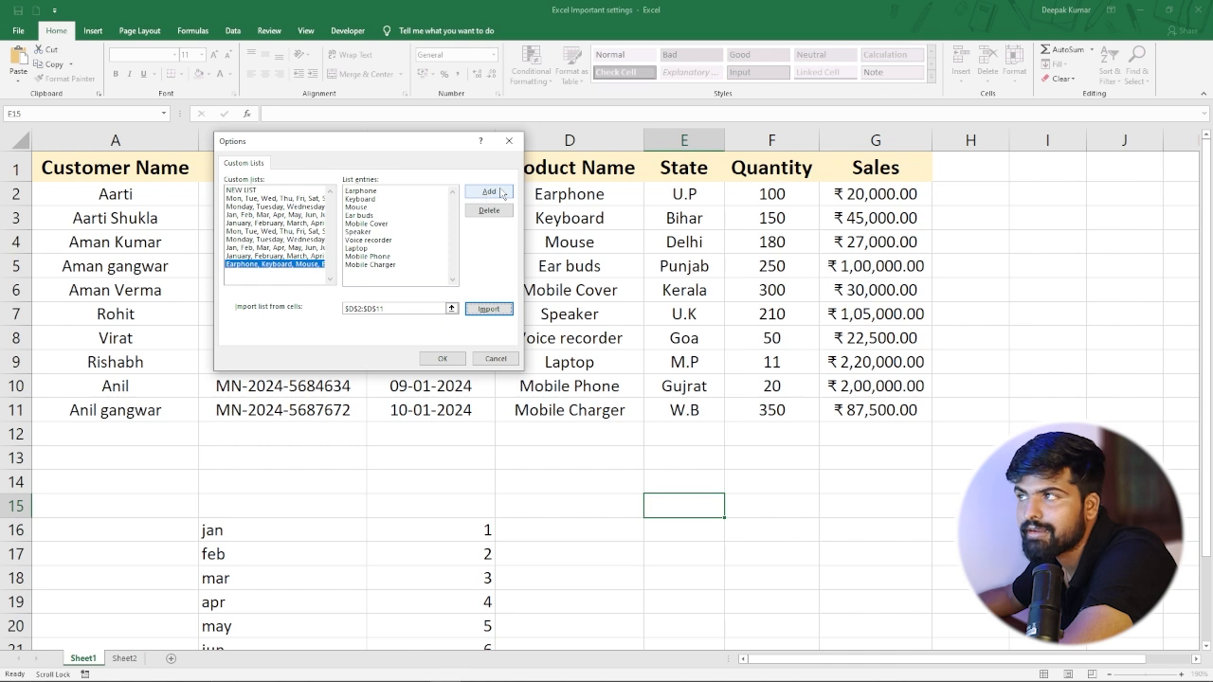
left_click(490, 193)
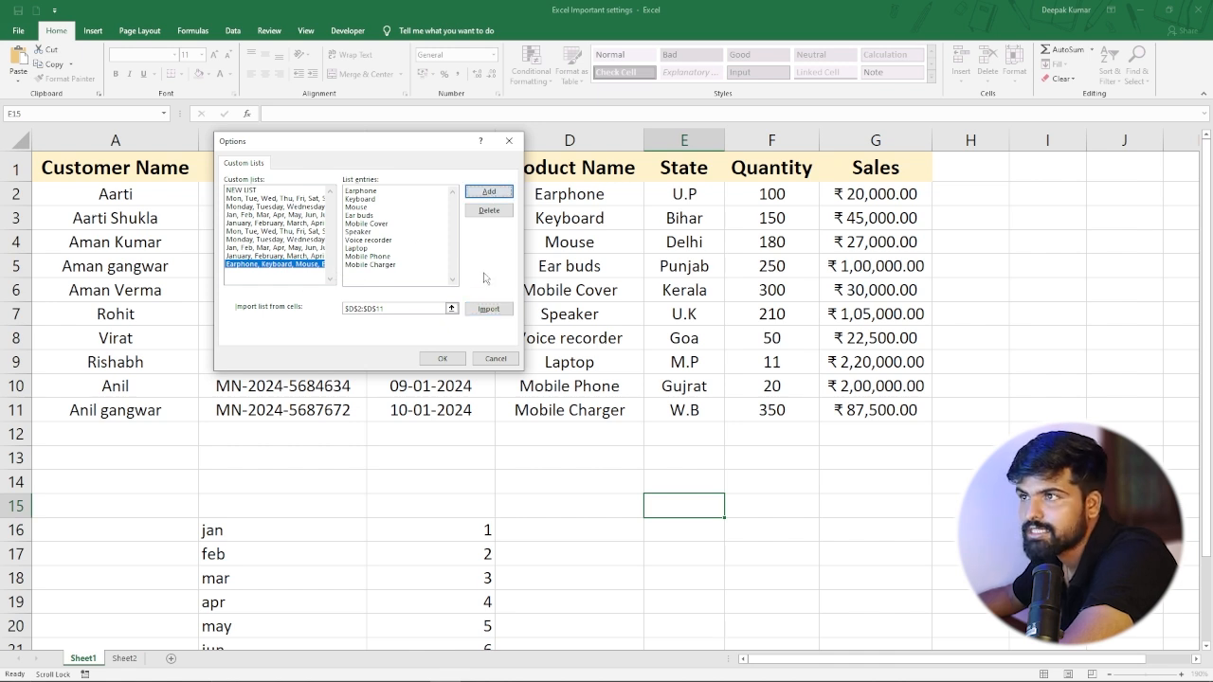
left_click(436, 359)
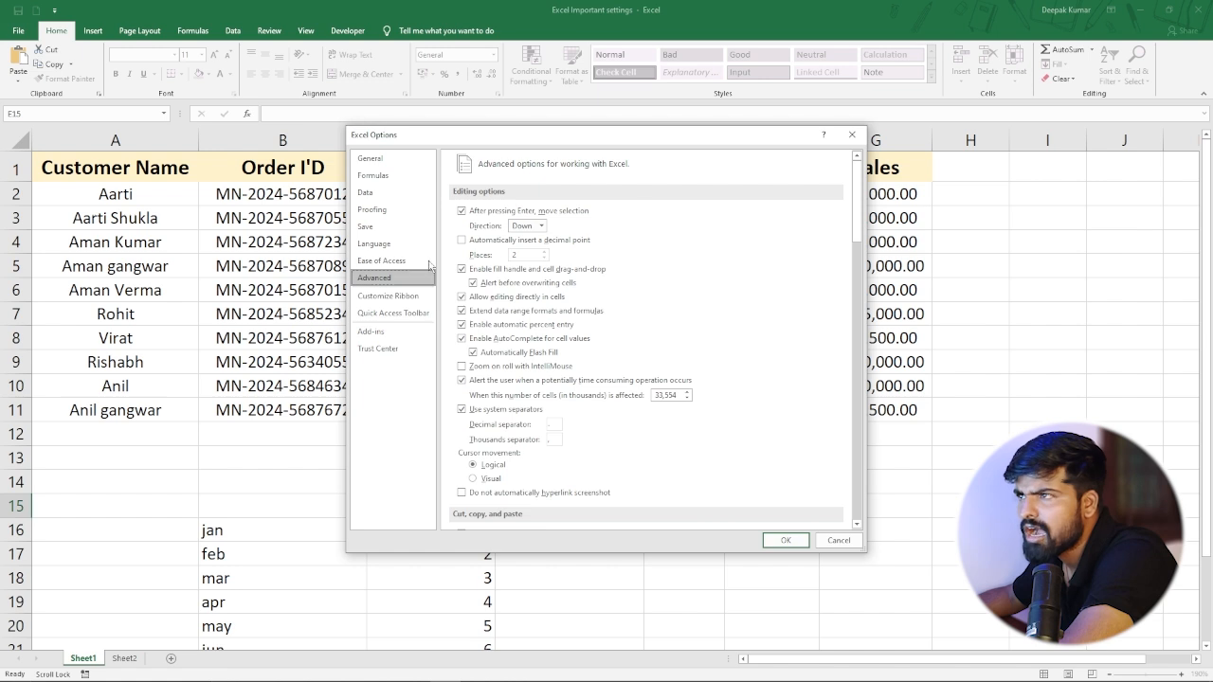
left_click(785, 540)
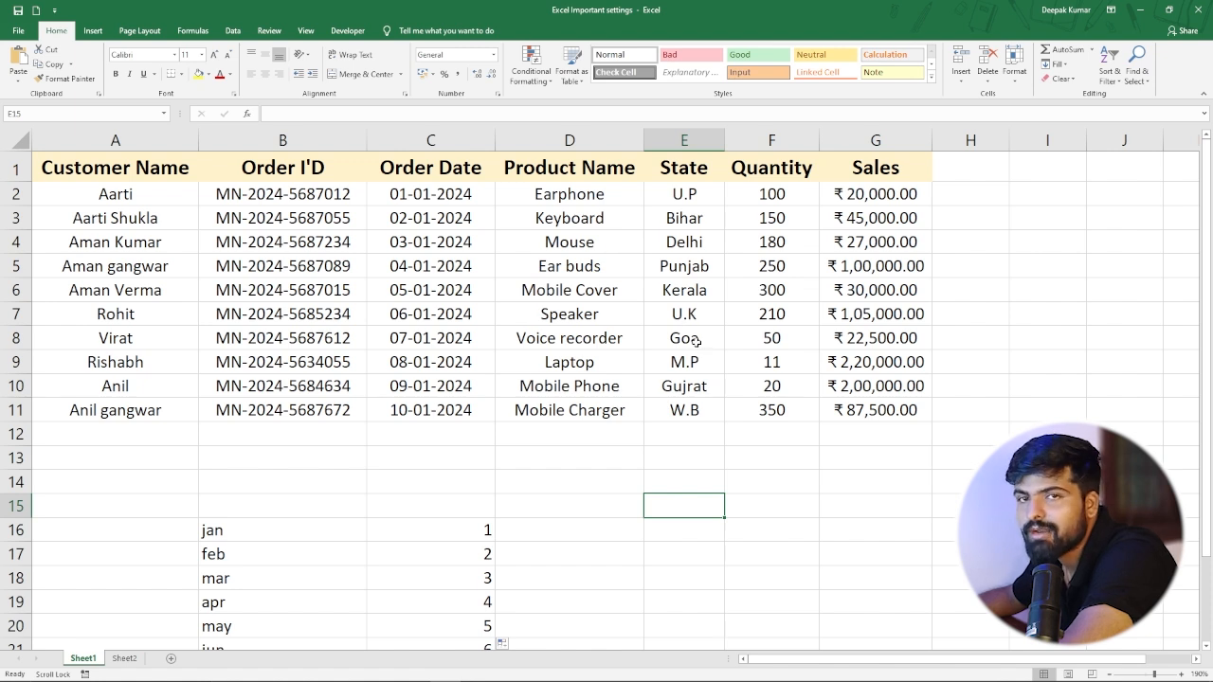
Enter "Earphone" in F13, below the order table.
scroll(684, 427, "down", 2)
scroll(676, 401, "up", 2)
left_click(780, 456)
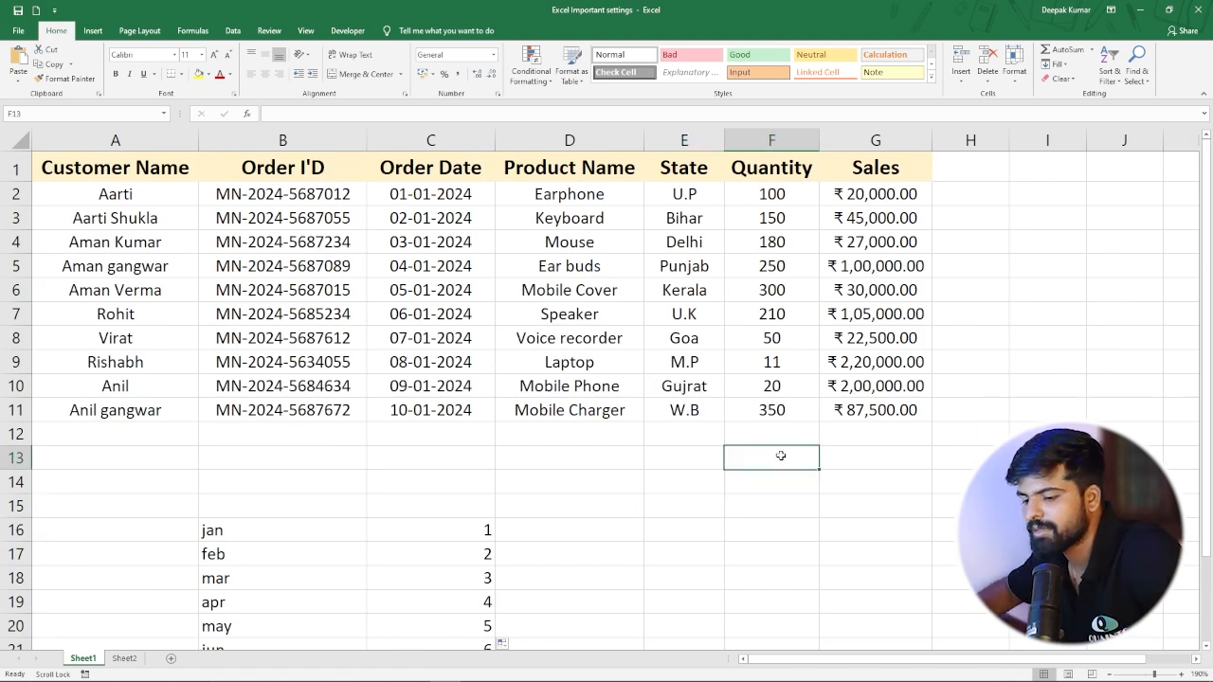
type("Ea")
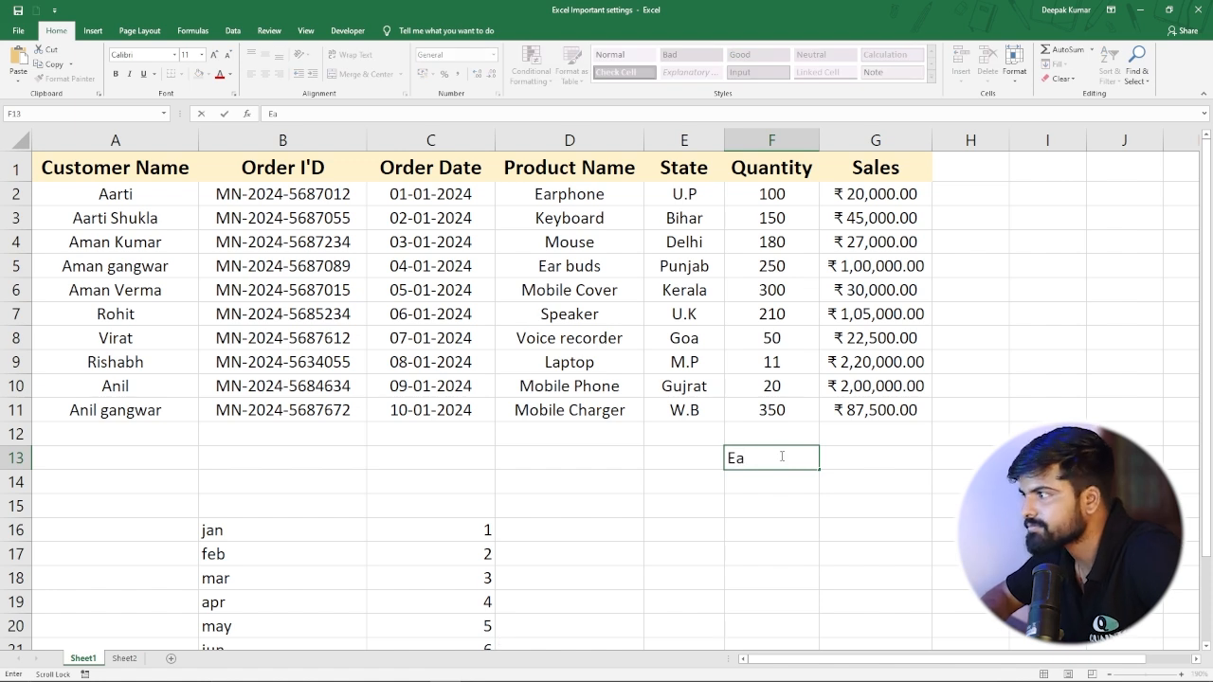
type("rpho")
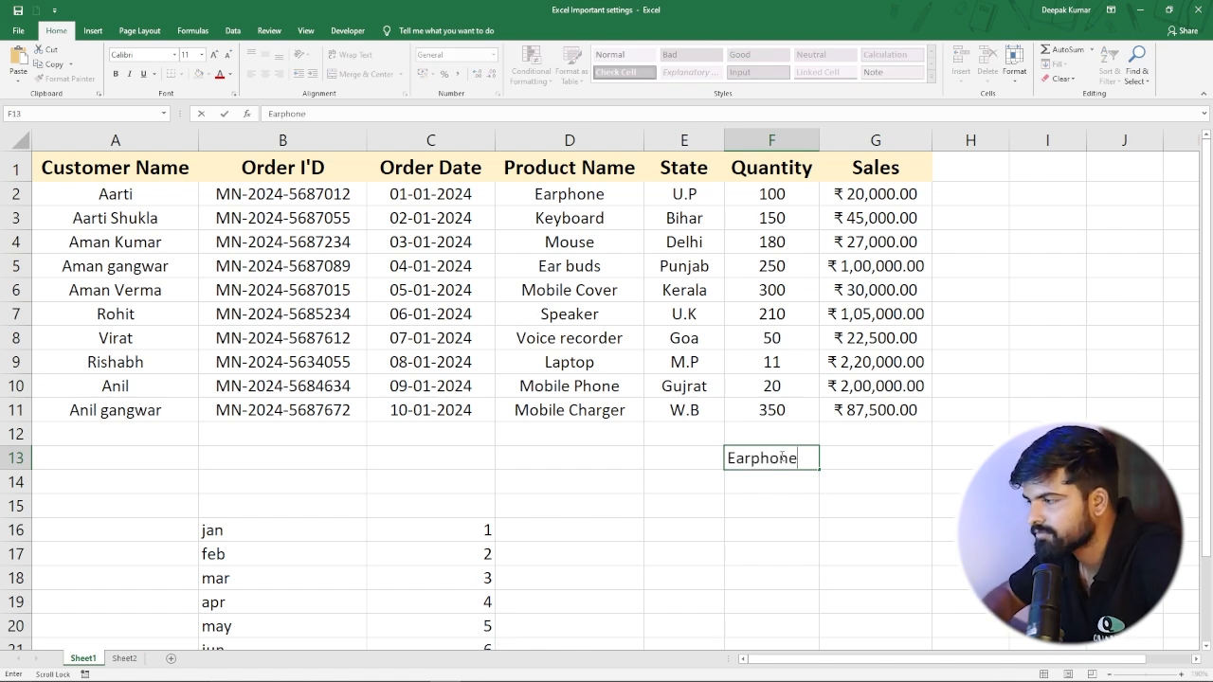
type("ne")
key("Return")
Extend the product series from F13 down to F17, ending at "Mobile Cover".
left_click(751, 454)
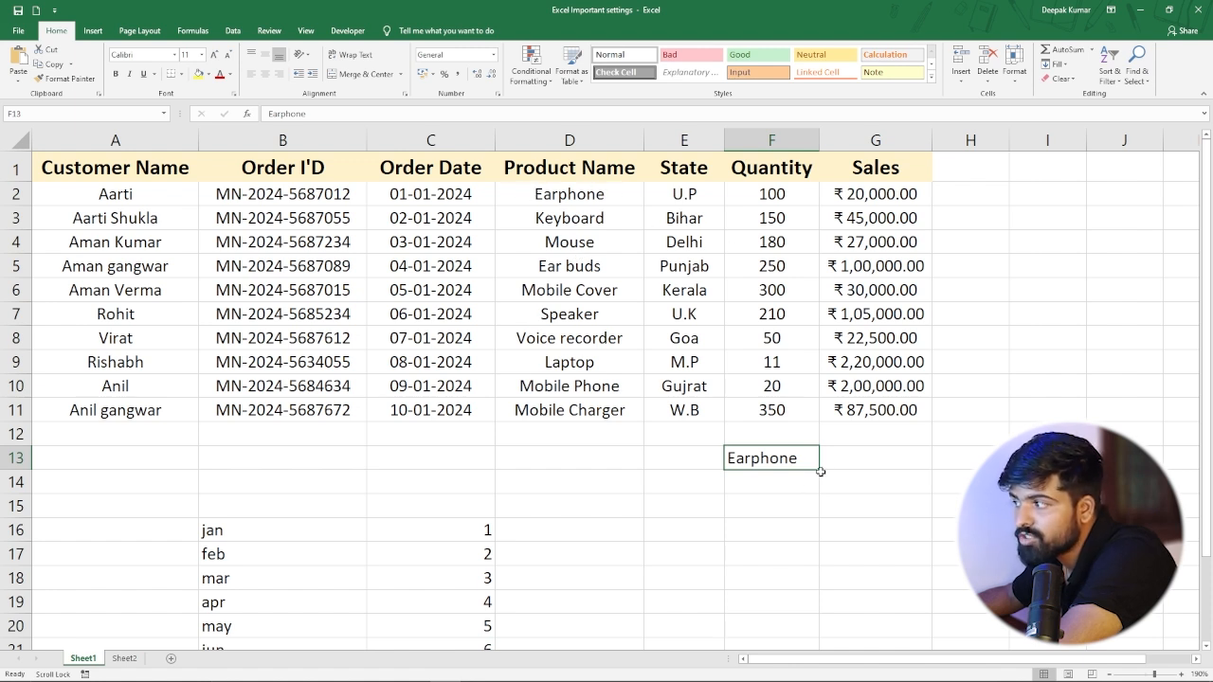
left_click_drag(820, 470, 821, 563)
left_click(867, 525)
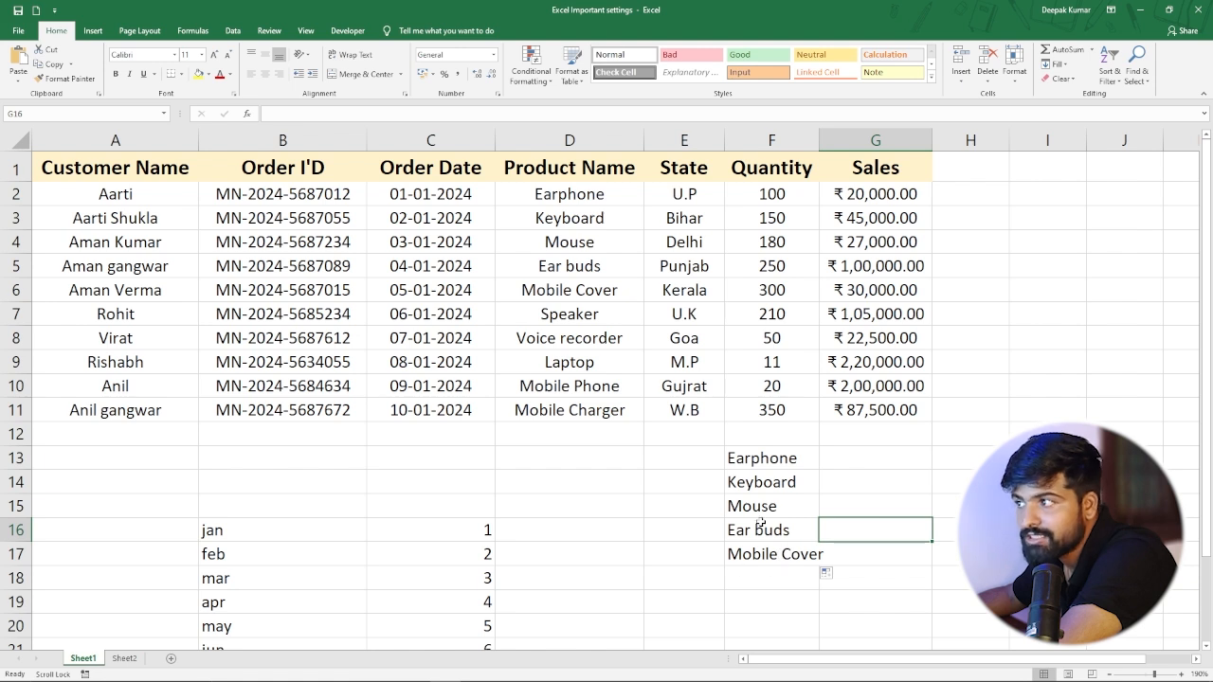
Enter "laptop" in D15 as the start of a second product series.
left_click(548, 510)
type("la")
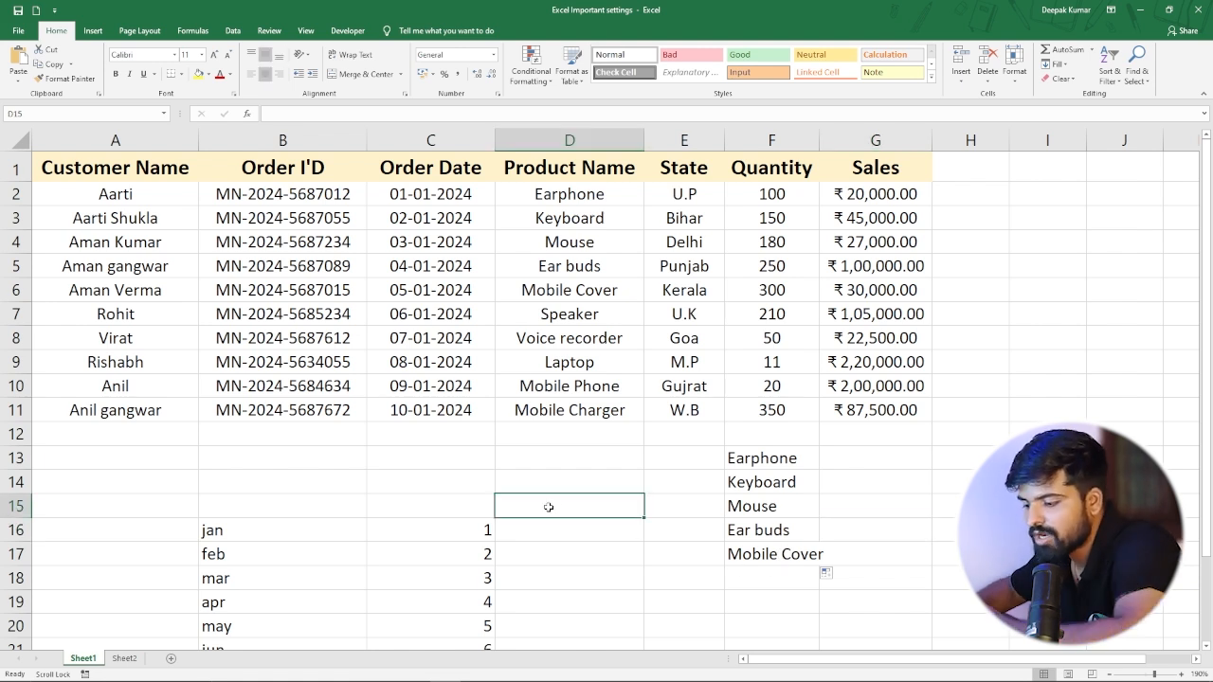
type("[")
key("BackSpace")
type("pti")
key("BackSpace")
type("op")
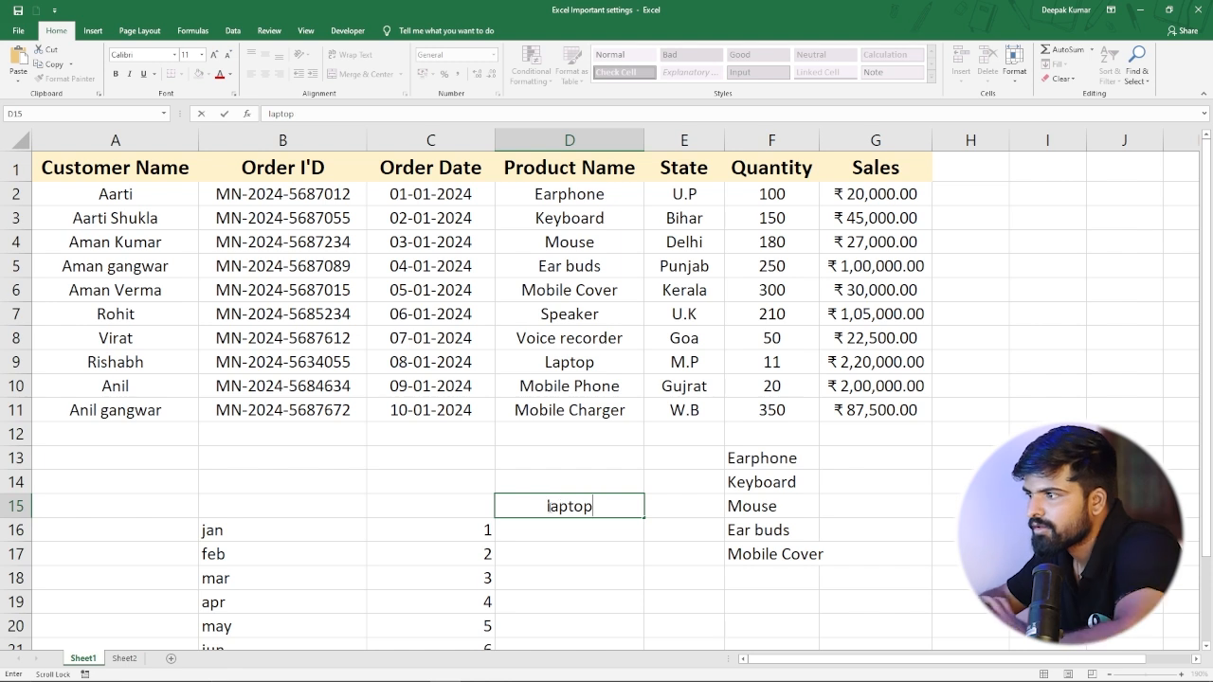
key("Return")
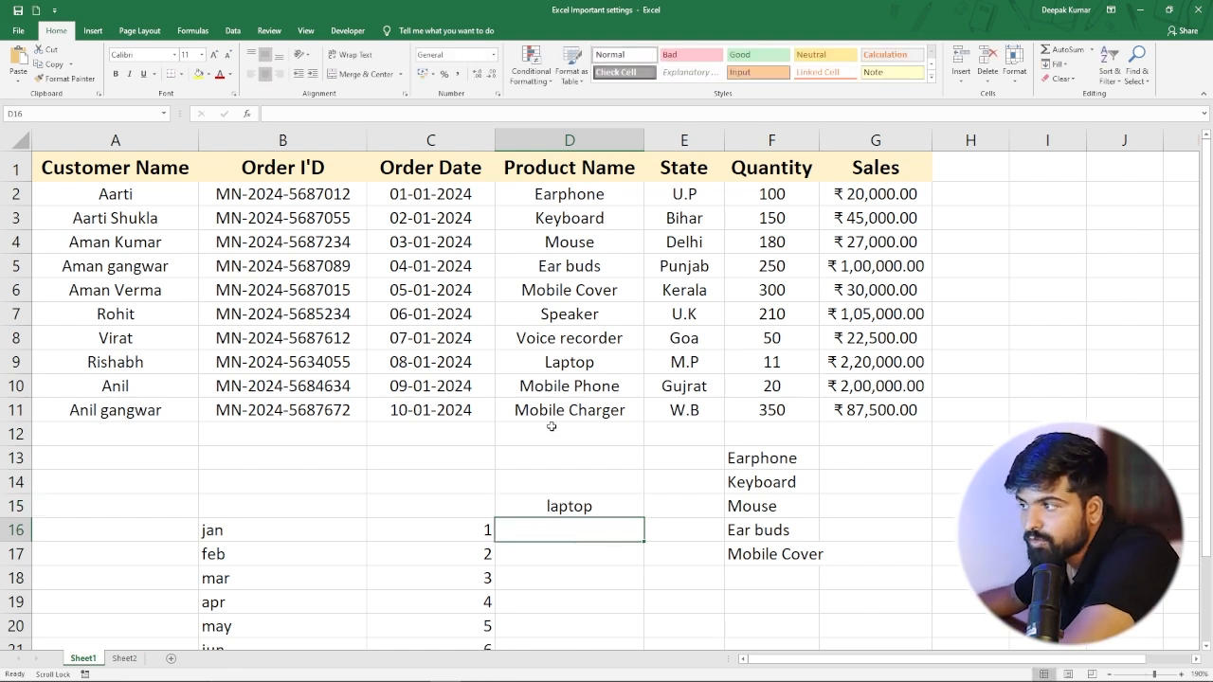
Extend the product series from D15 to D17, and further down to D24, ending at "voice recorder".
left_click(580, 509)
left_click_drag(644, 518, 643, 564)
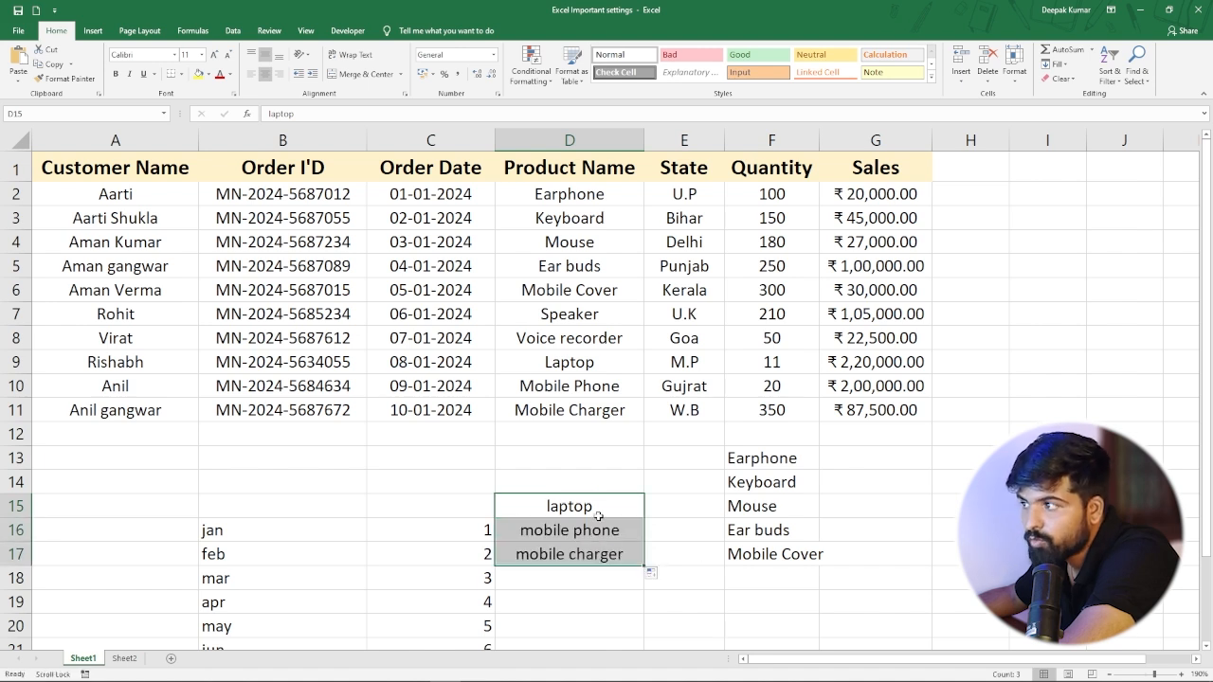
left_click(673, 559)
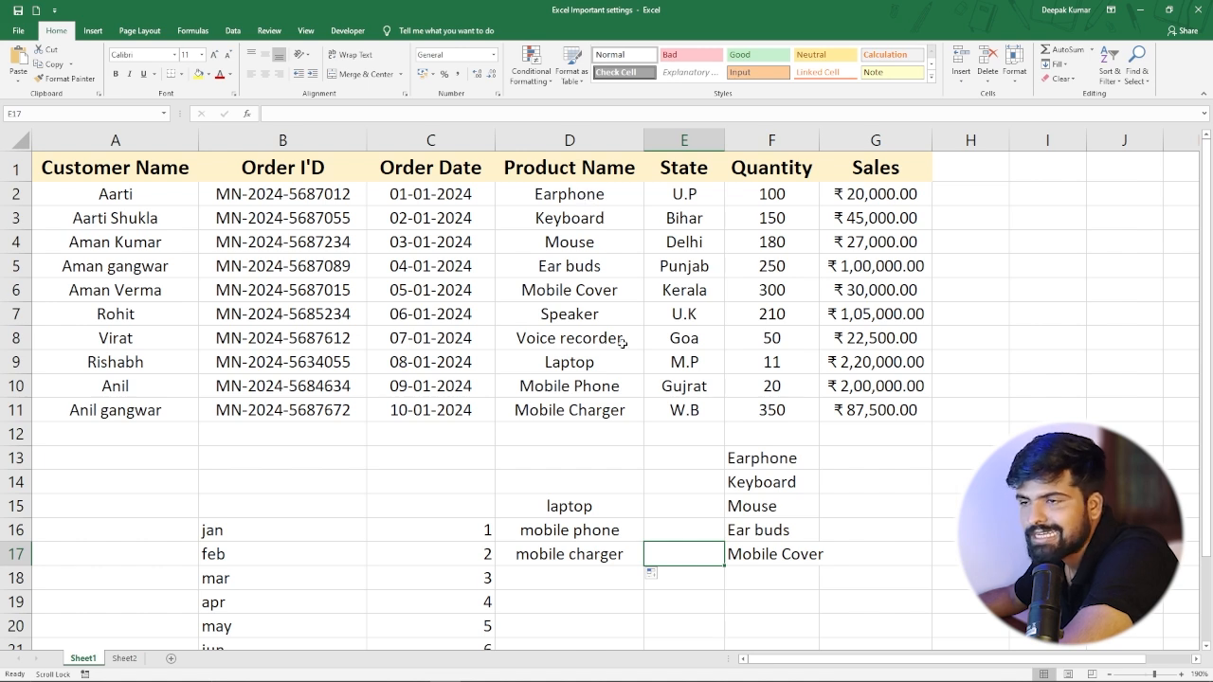
left_click_drag(583, 508, 653, 595)
left_click(700, 502)
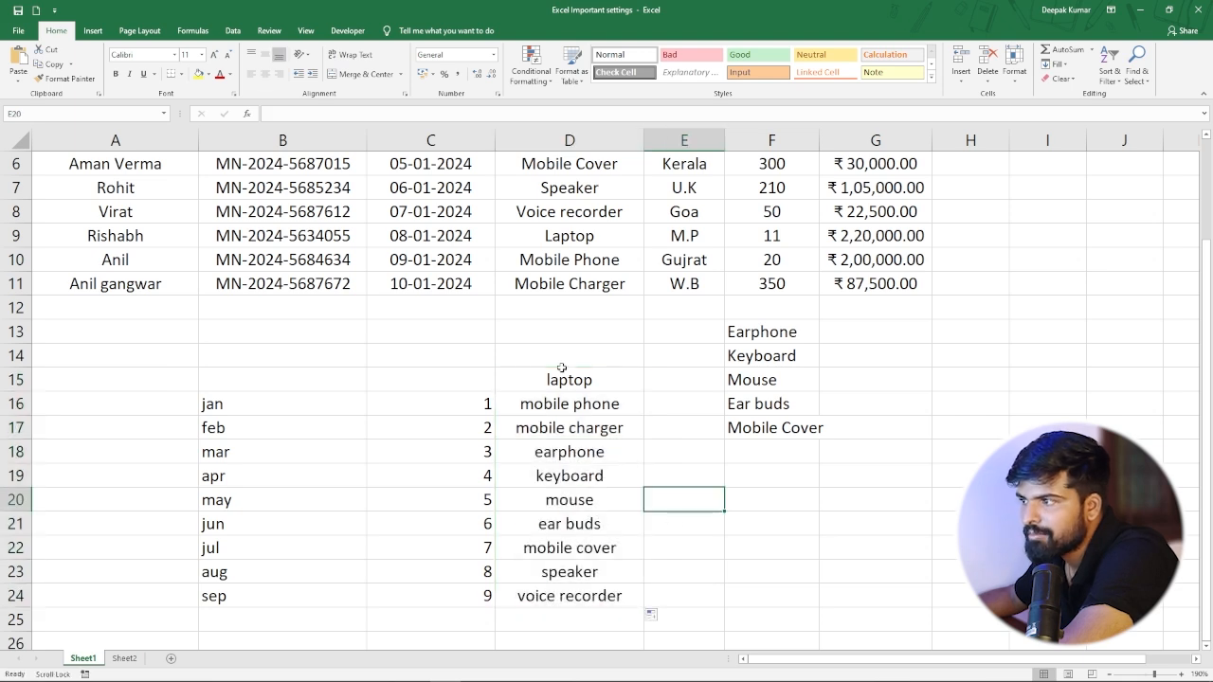
Compare the filled product series in column D with the order of the Product Name entries in the table.
left_click(573, 458)
left_click(547, 479)
left_click(563, 506)
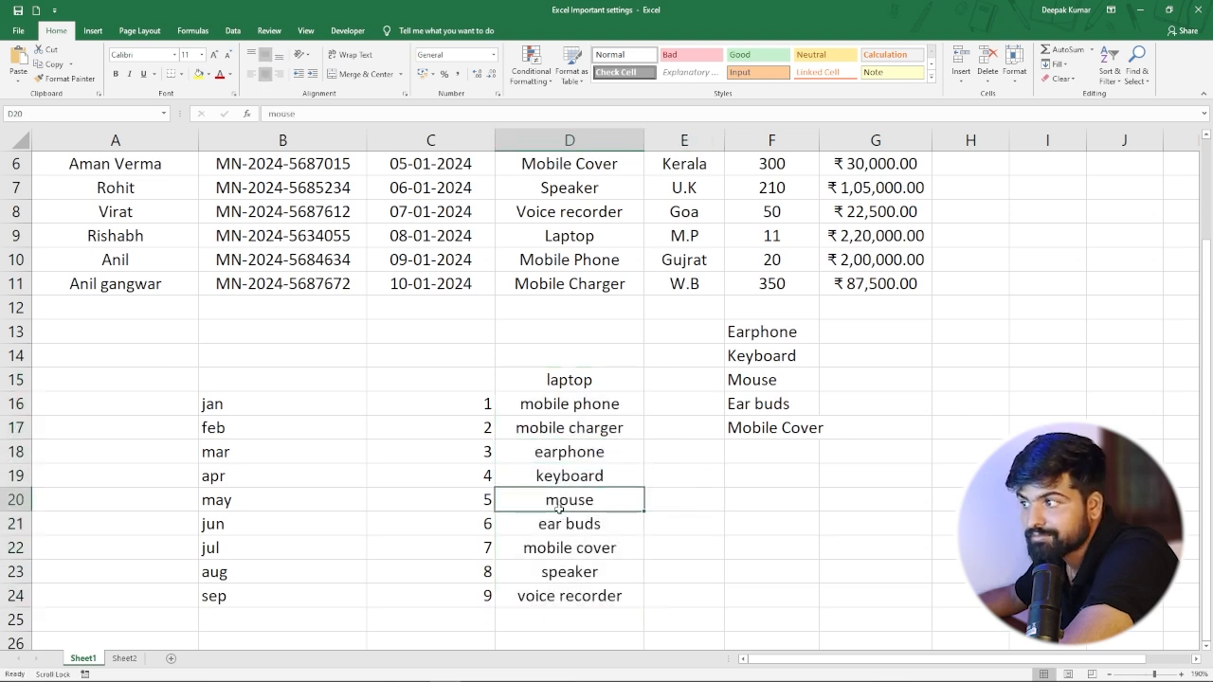
scroll(561, 513, "up", 2)
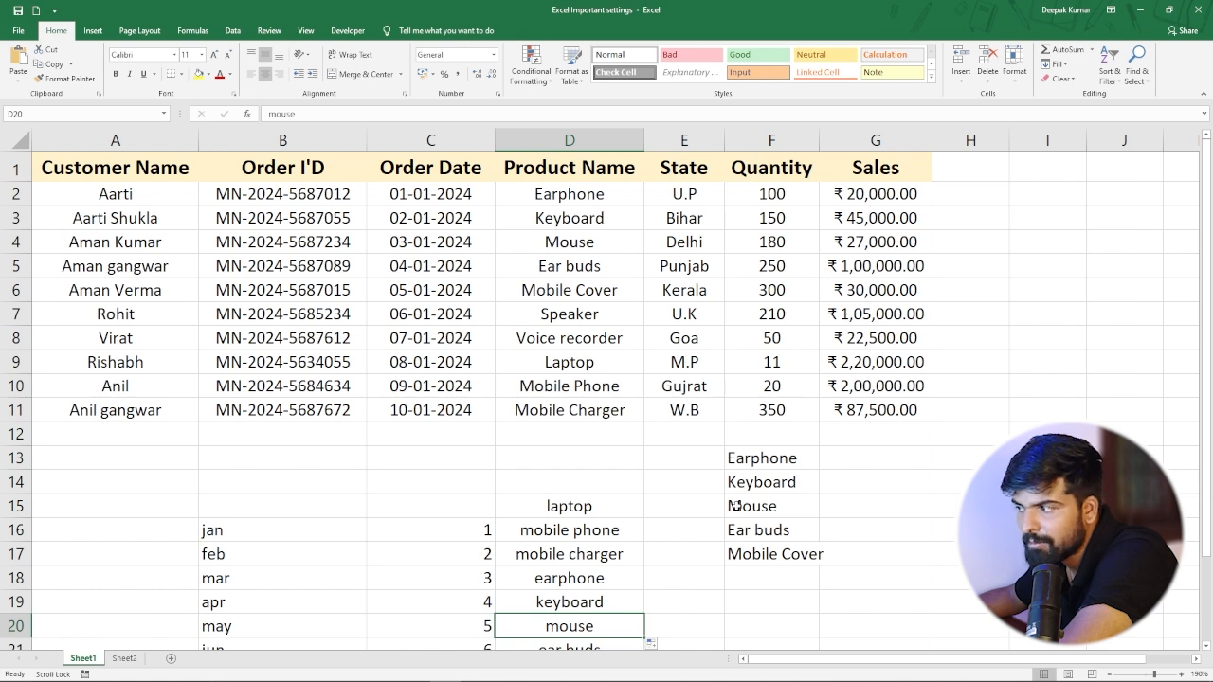
scroll(572, 470, "down", 1)
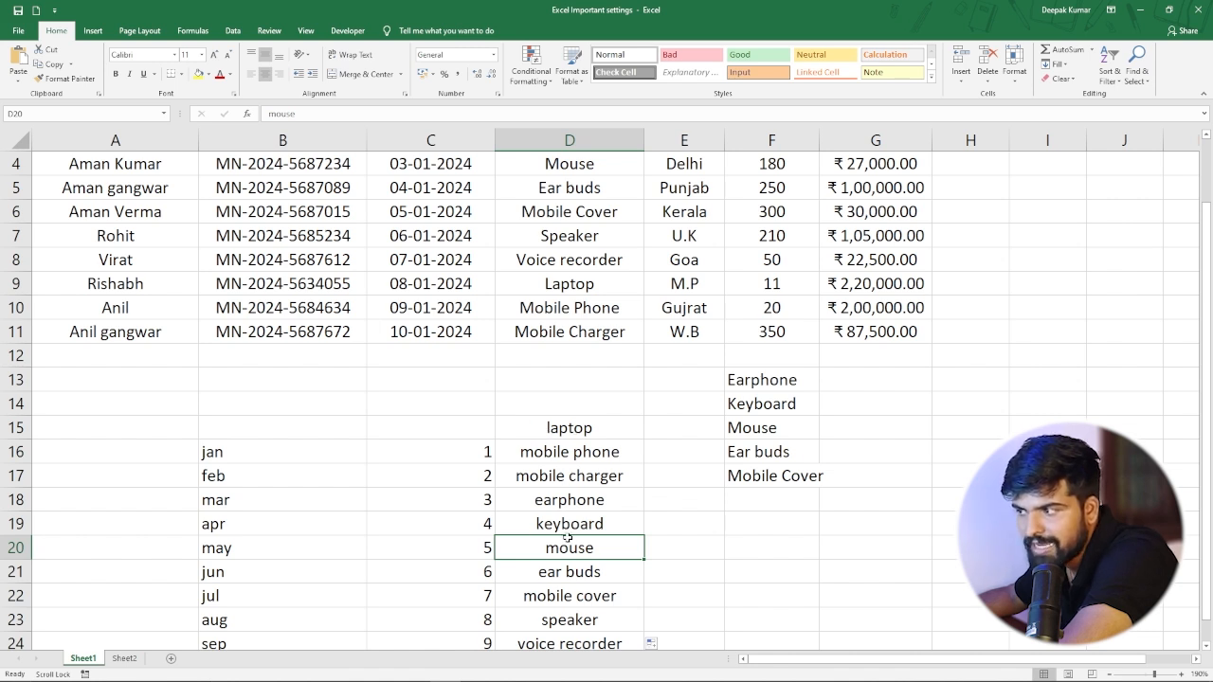
scroll(567, 537, "down", 2)
scroll(567, 480, "up", 2)
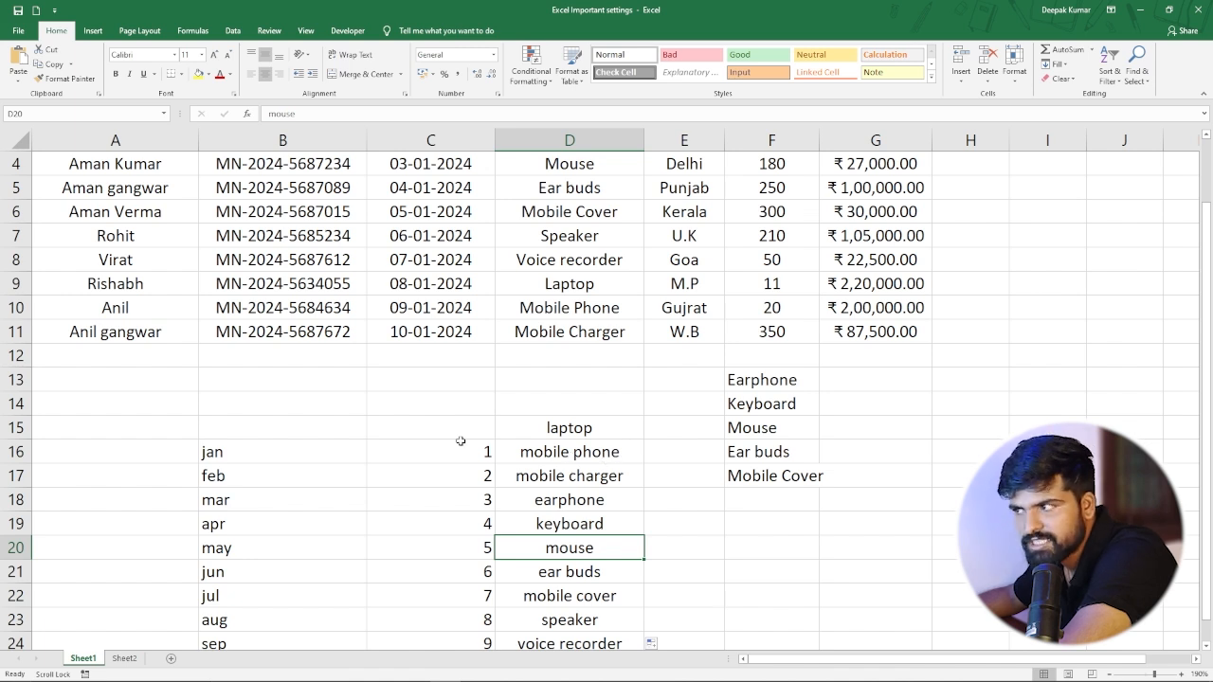
Enter "JAM" in A16, beside the first entry of the month series.
left_click(124, 457)
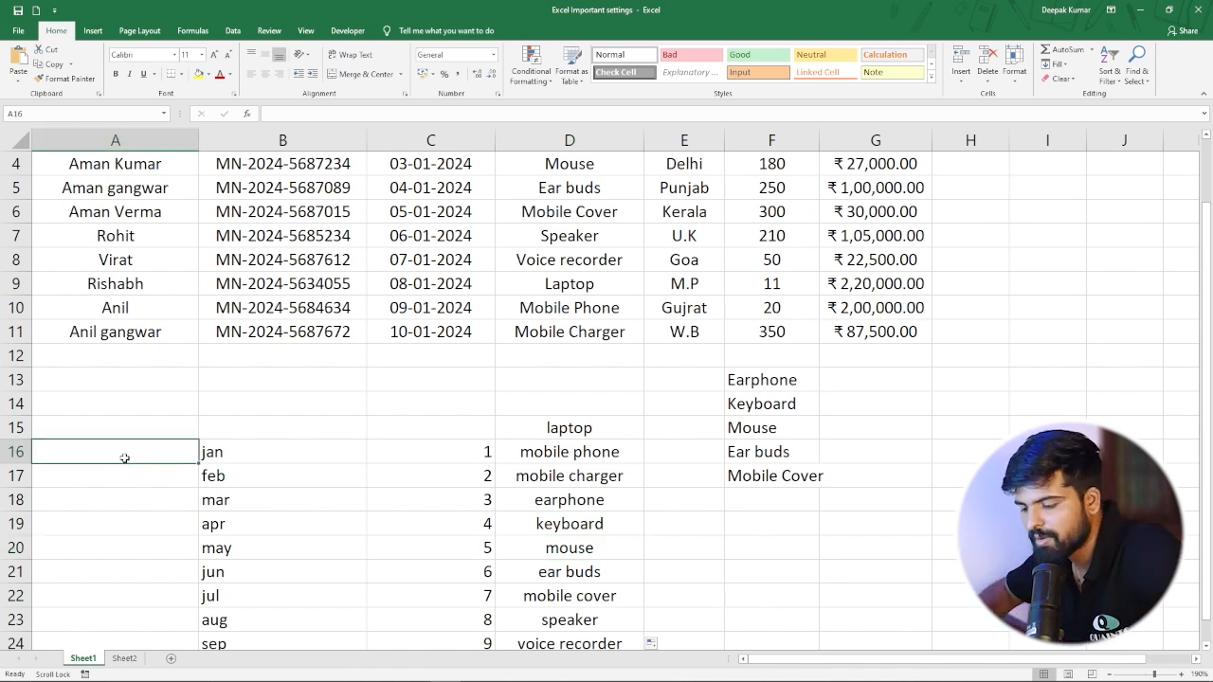
type("JAn")
type("M")
key("Return")
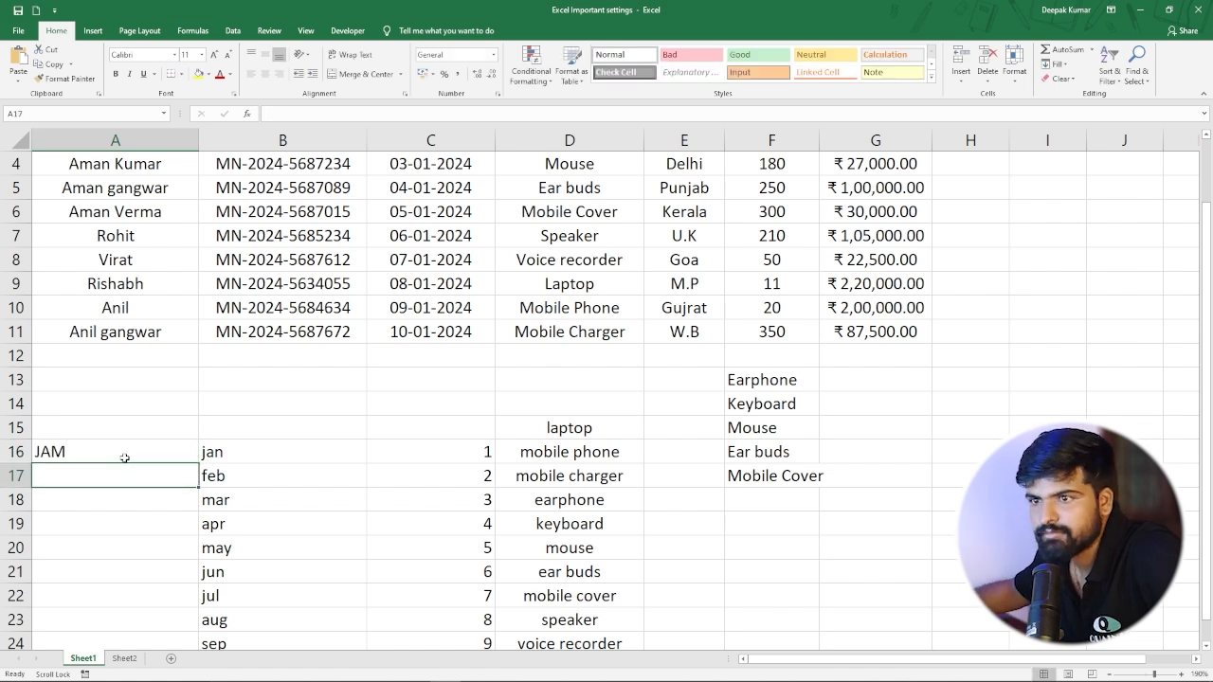
Correct the entry in A16 to "JAN" and enter "FEB" in A17 below it.
left_click(120, 457)
double_click(120, 457)
key("BackSpace")
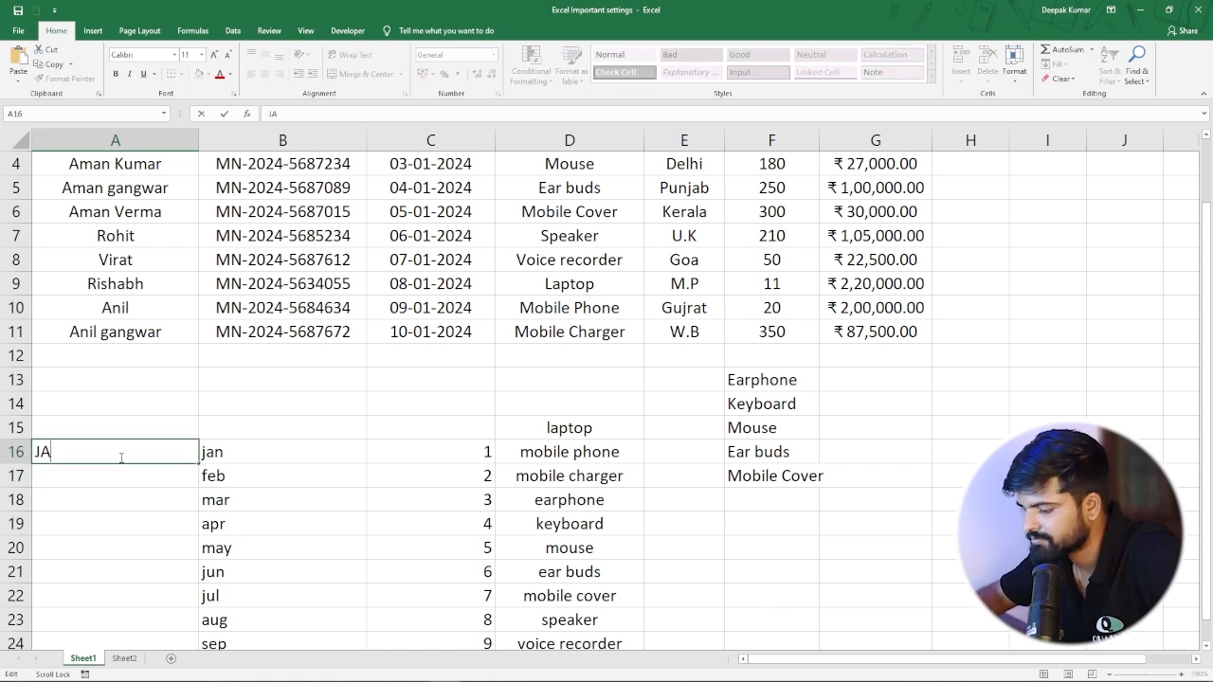
type("N")
key("Return")
type("FEB")
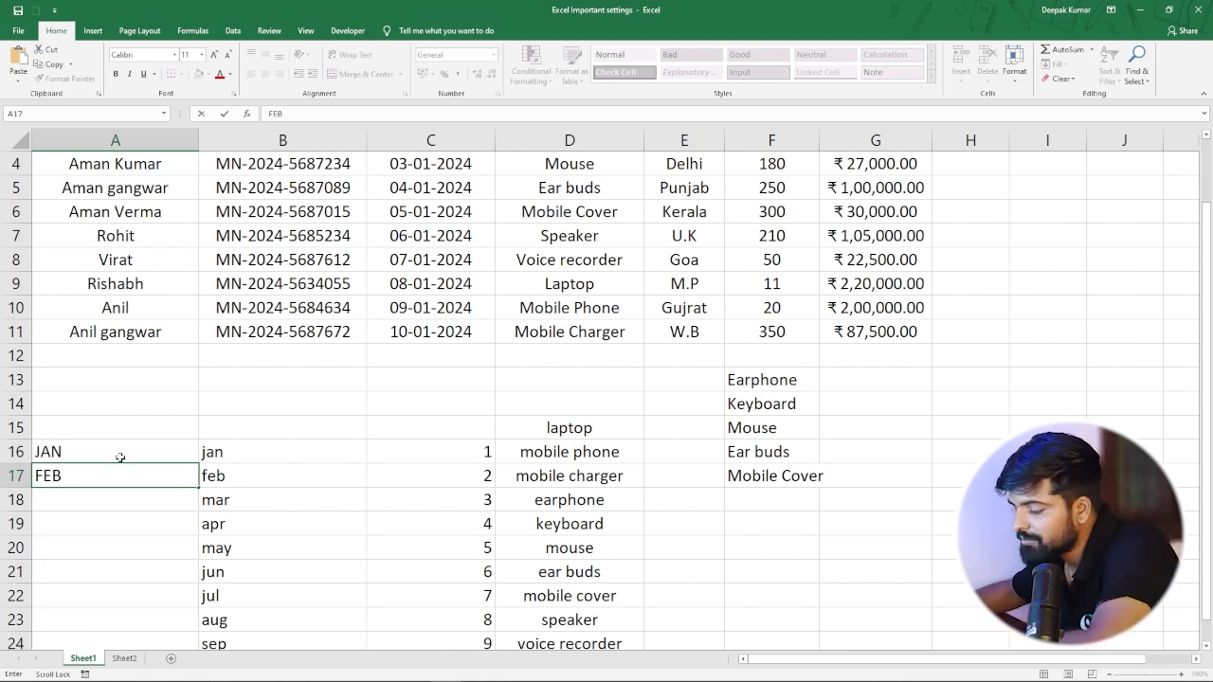
key("Return")
Extend the uppercase month series from A16:A17 down to A21, ending at "JUN".
left_click_drag(120, 458, 119, 477)
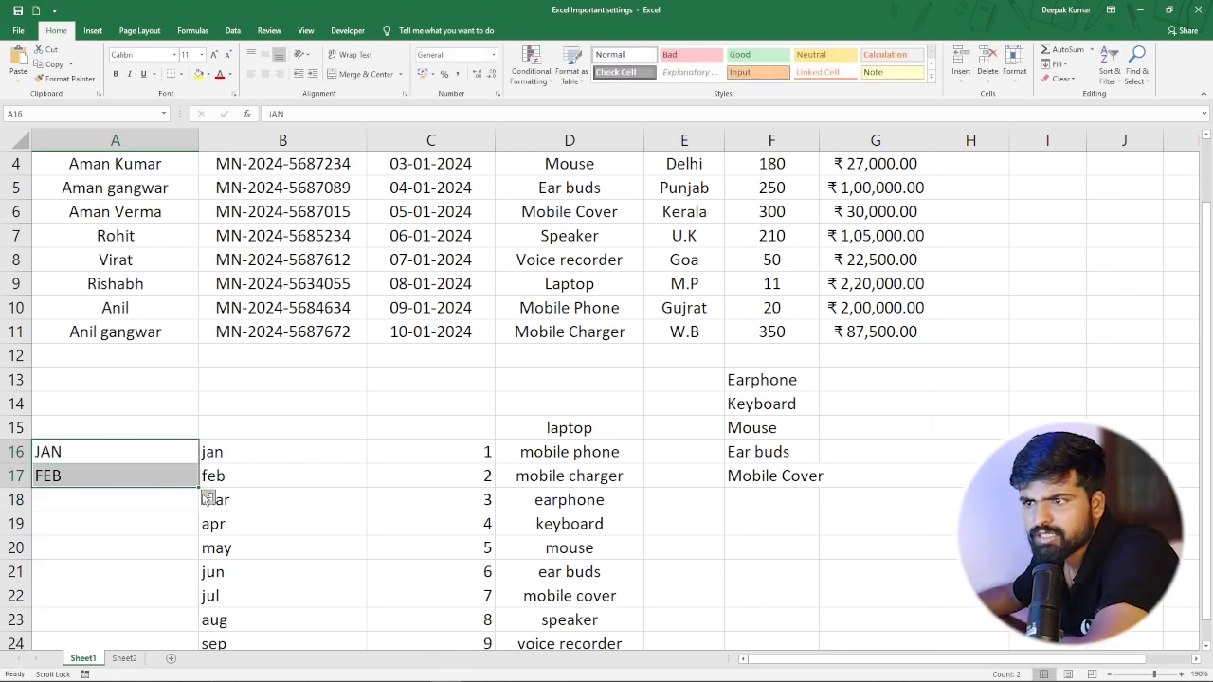
left_click_drag(199, 488, 201, 597)
left_click(392, 531)
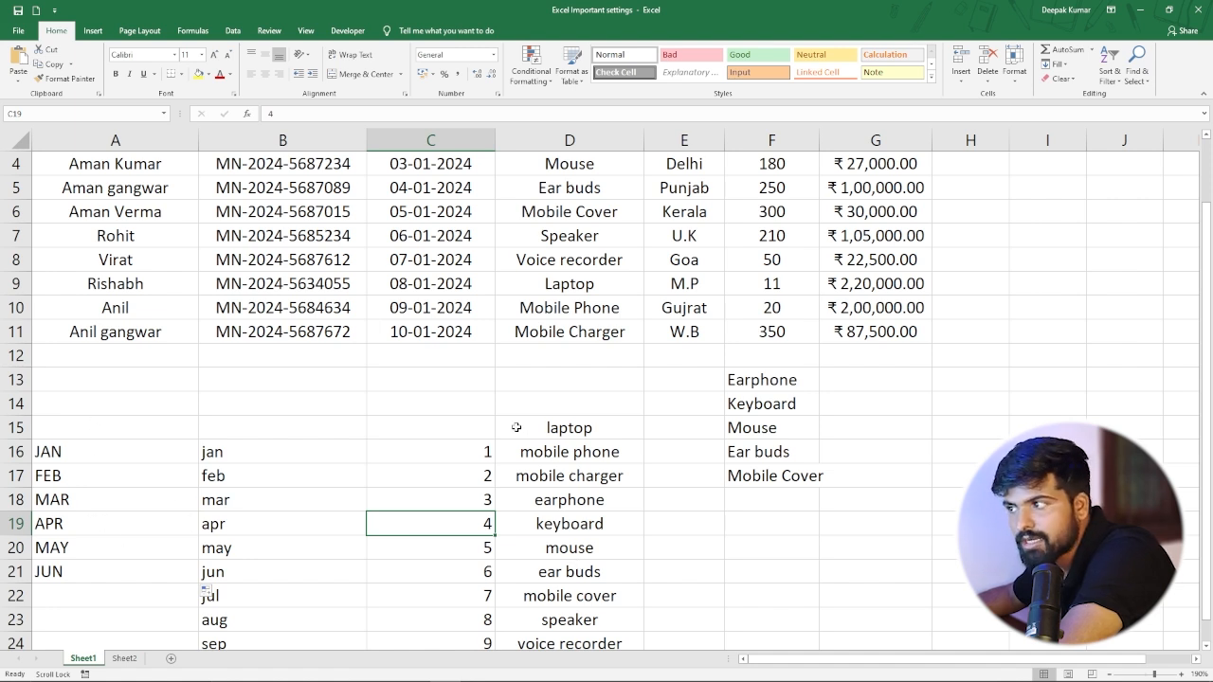
scroll(588, 485, "up", 2)
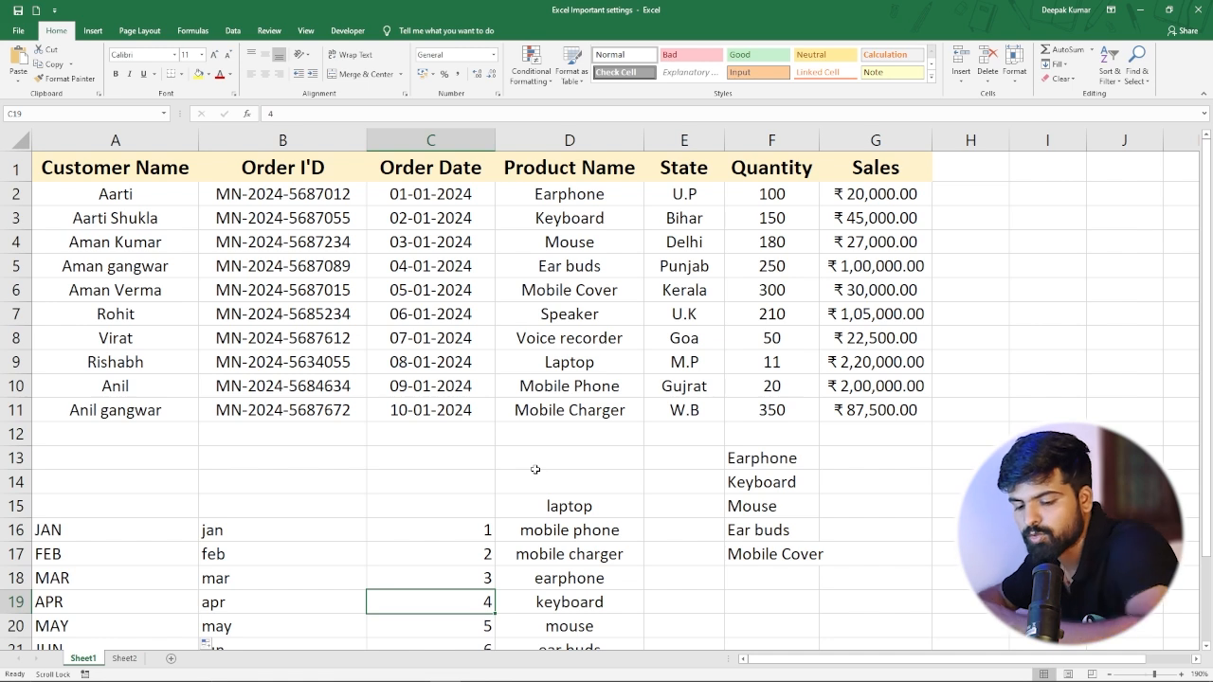
Create a new blank workbook.
key("ctrl+n")
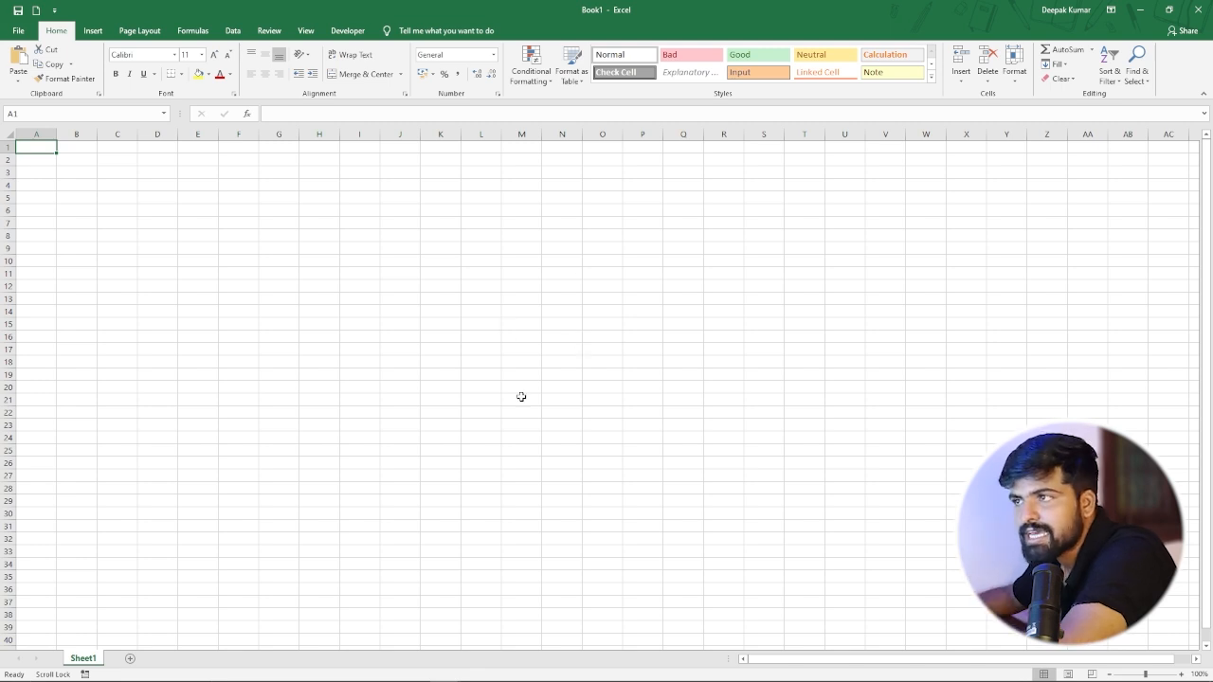
scroll(487, 339, "up", 3)
scroll(487, 339, "up", 5)
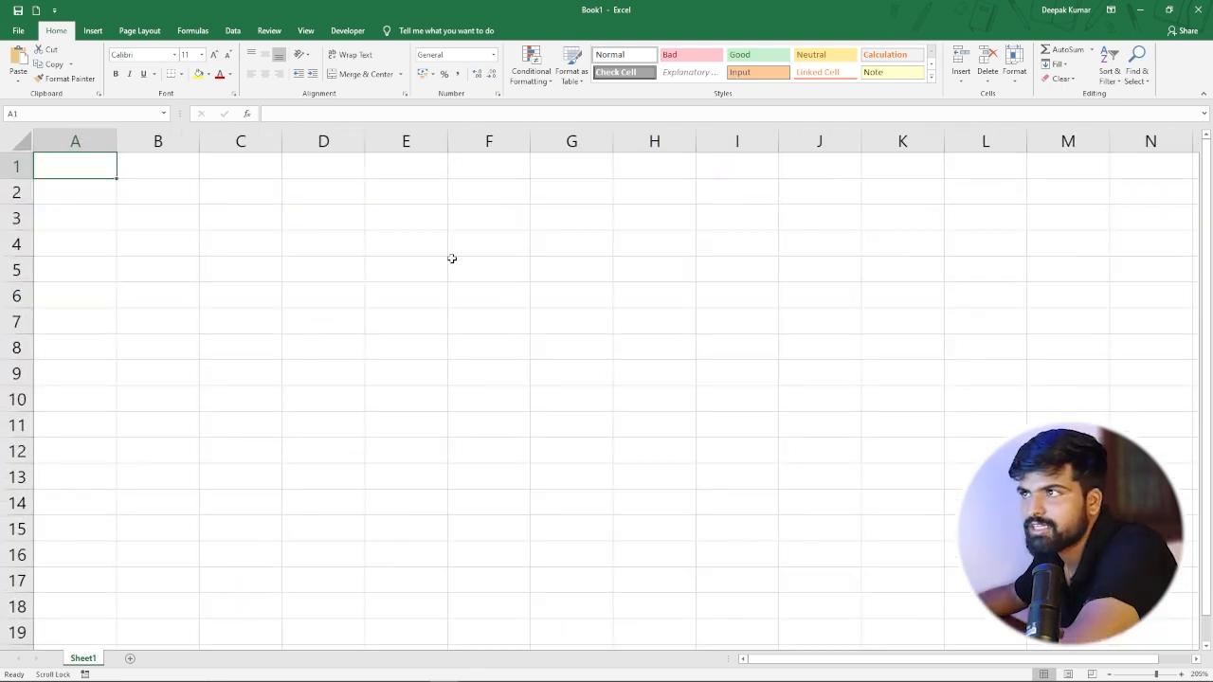
Enter "Earphone" in E4 and fill the product series down to E8, ending at "Mobile Cover".
left_click(401, 240)
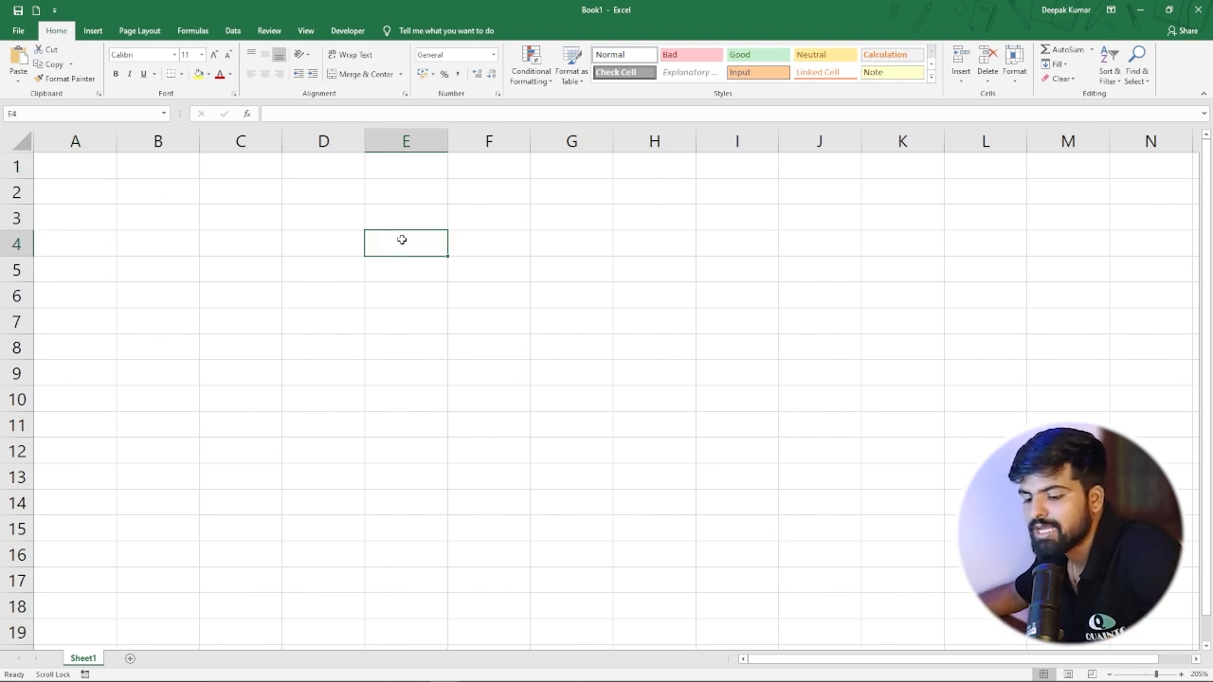
type("Ea")
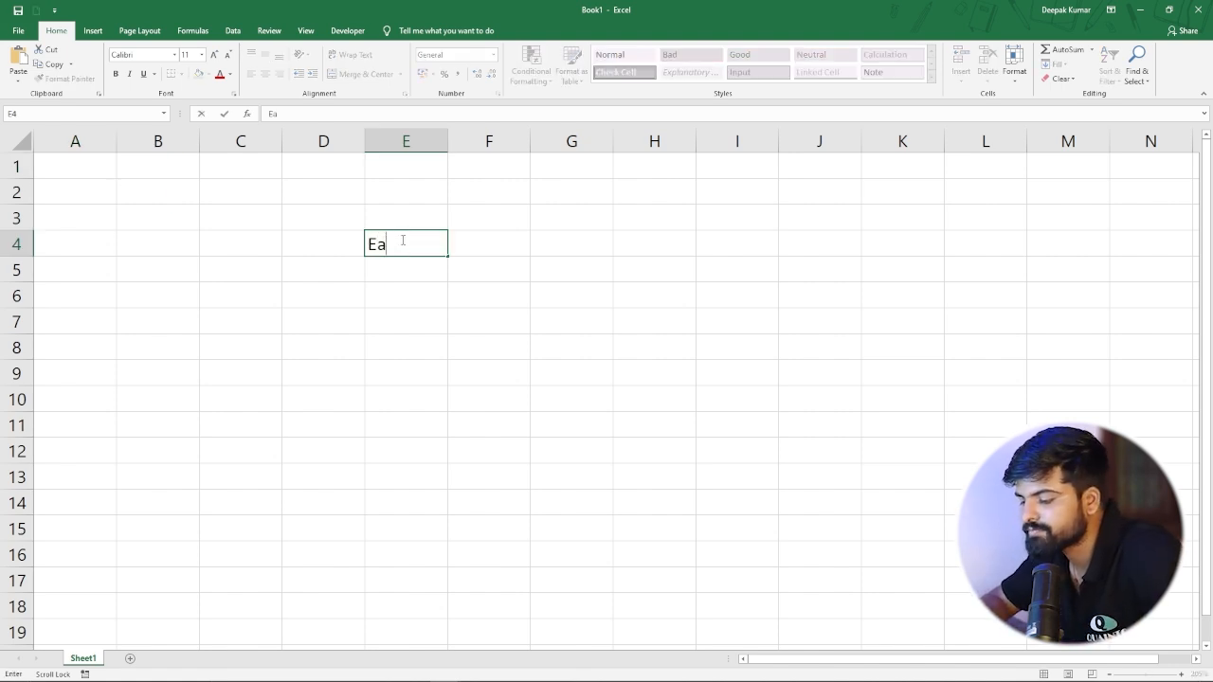
type("rphone")
key("Return")
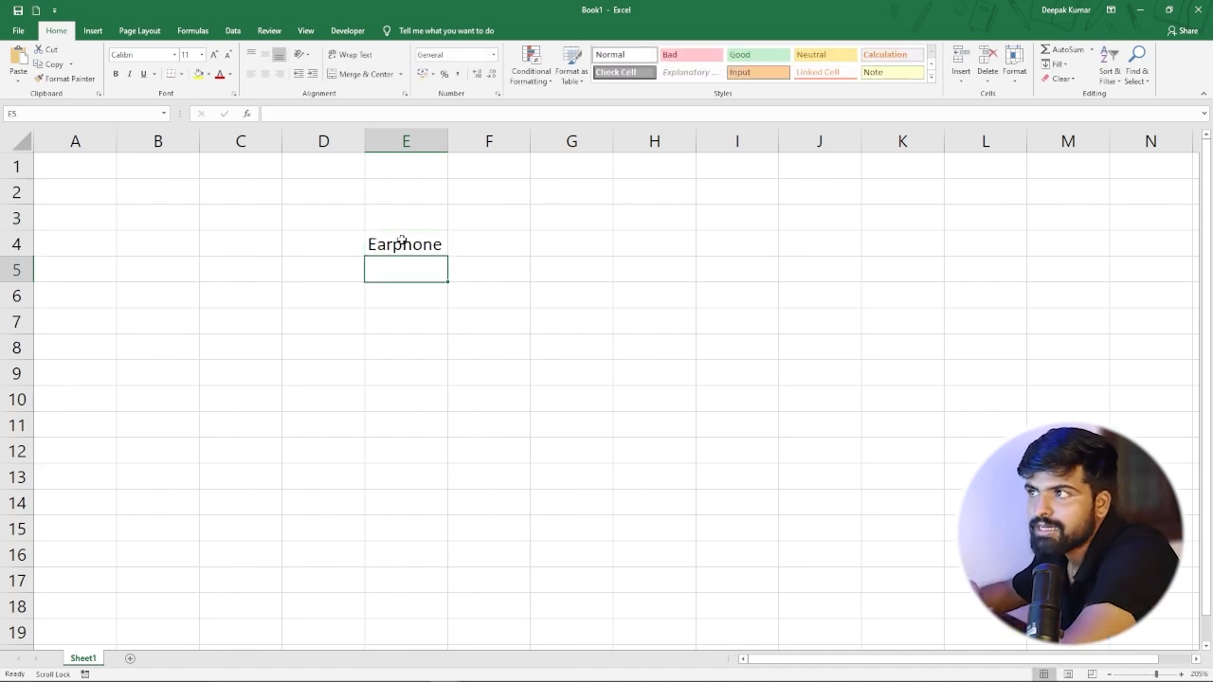
left_click(402, 239)
left_click_drag(447, 256, 438, 364)
Enter the company name "Quaintc Pvt ltd" in G6, beside the product series.
left_click(536, 280)
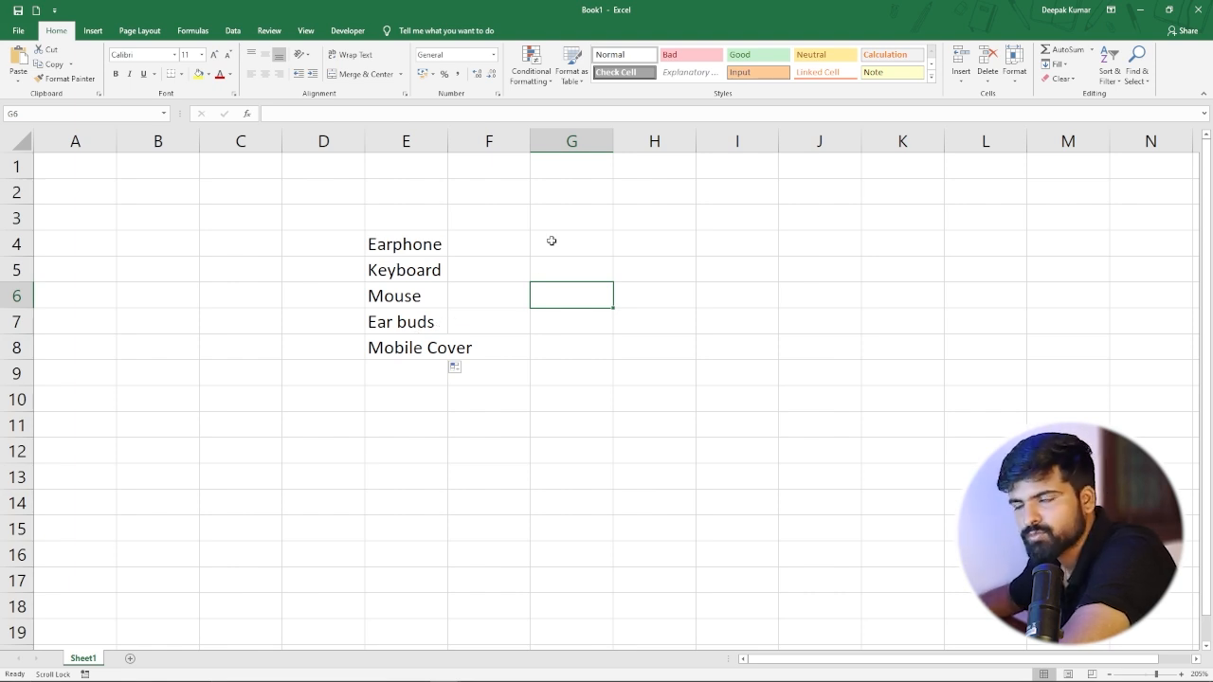
type("Quaintc Pvt ltd")
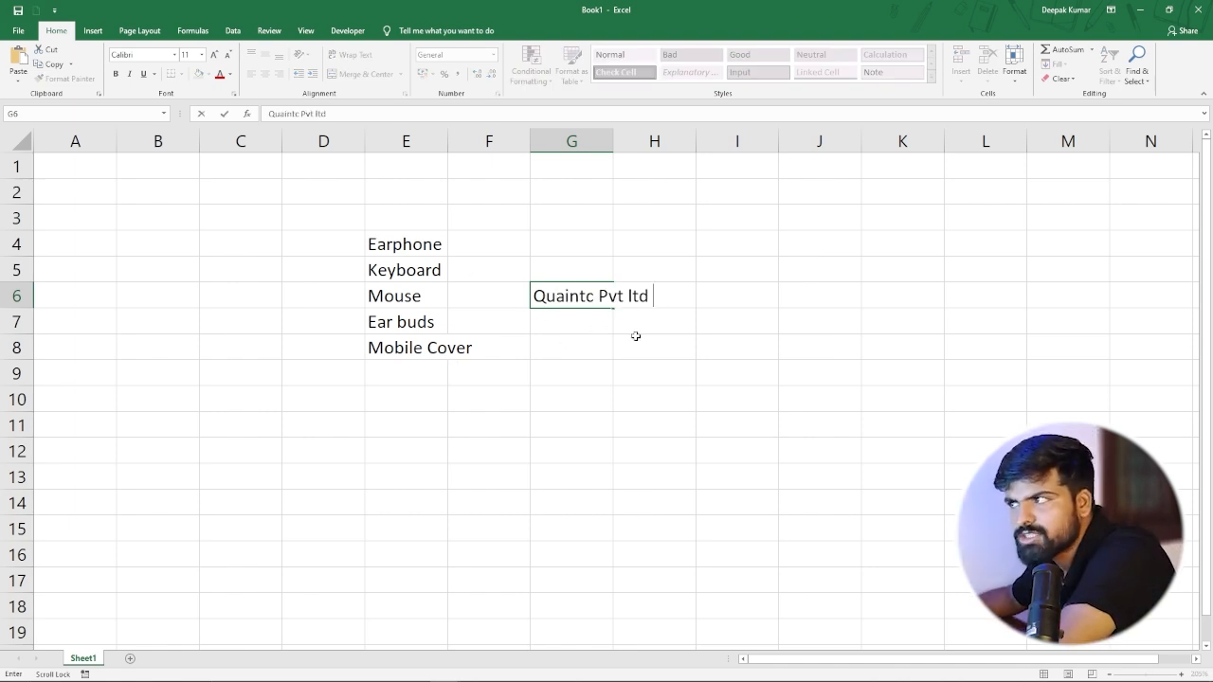
key("Return")
left_click(580, 340)
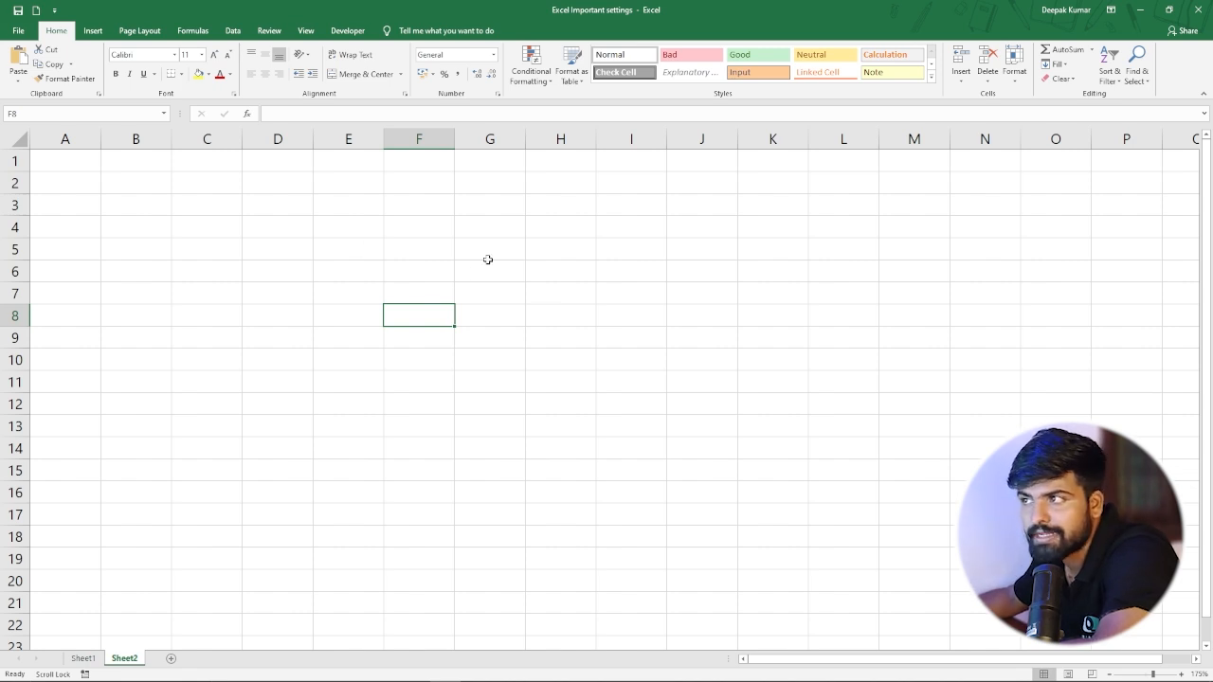
On Sheet2 of the Excel Important settings workbook, enter "sau" in G7.
left_click(499, 293)
type("sau")
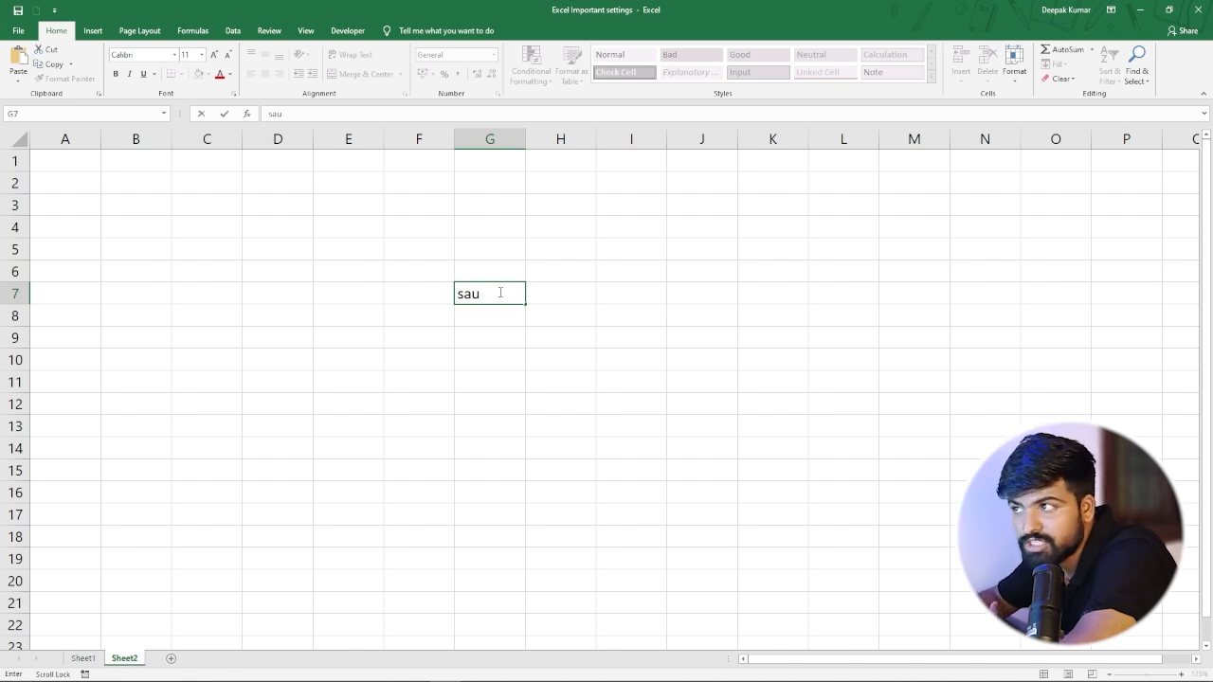
key("Return")
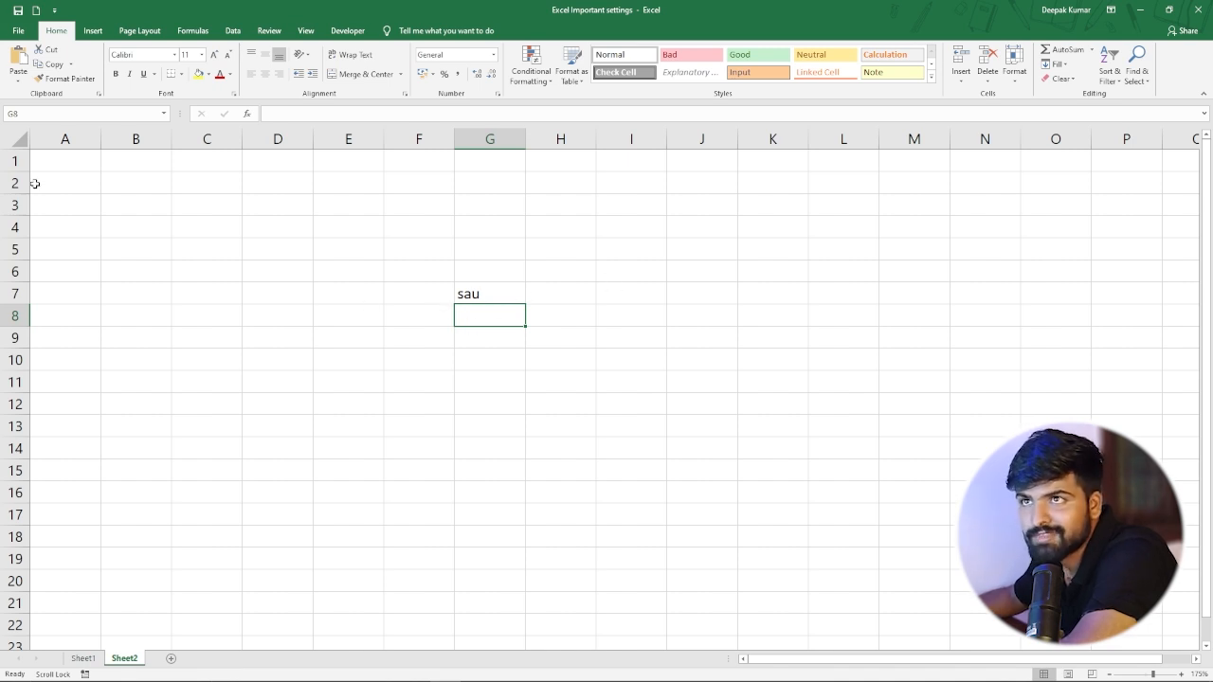
Enter the person's first name in A1 of Sheet2.
left_click(50, 155)
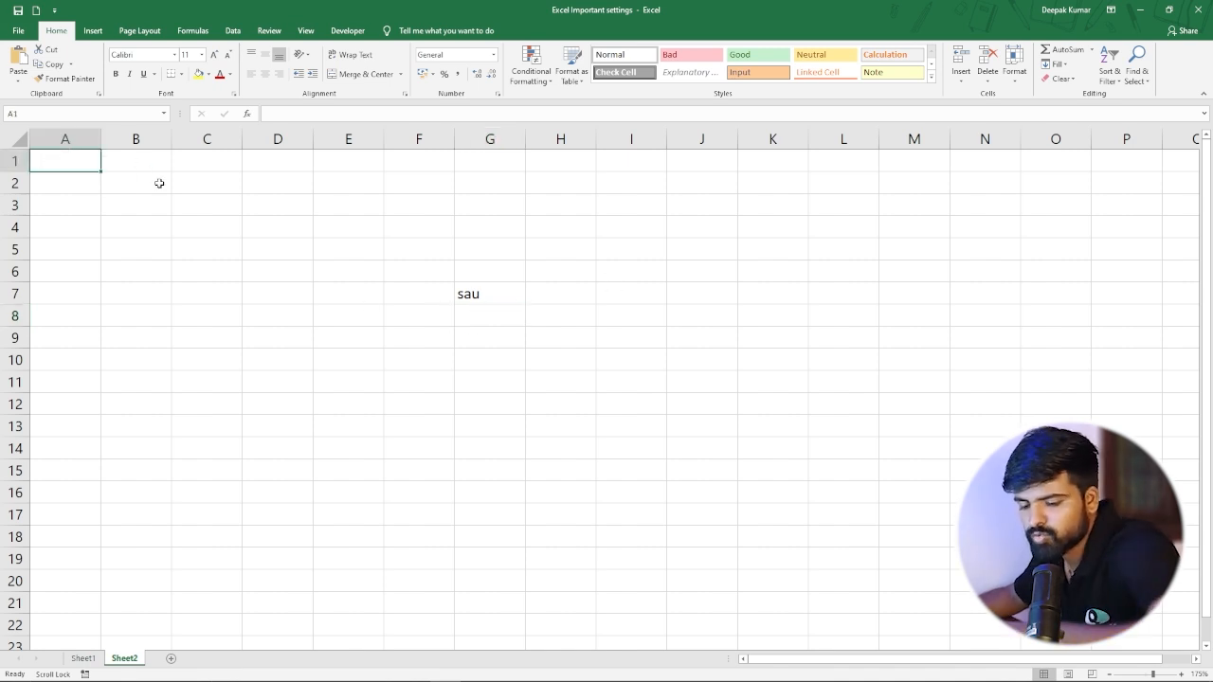
scroll(158, 181, "up", 2)
scroll(189, 207, "up", 2)
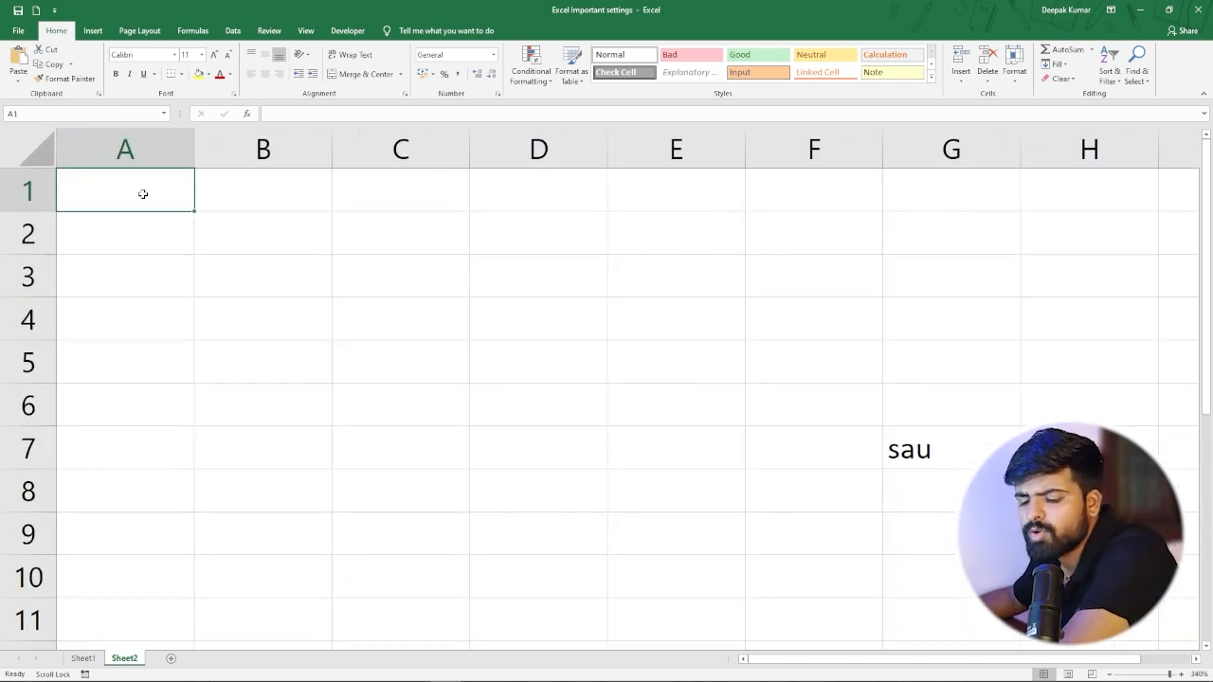
type("saurabh")
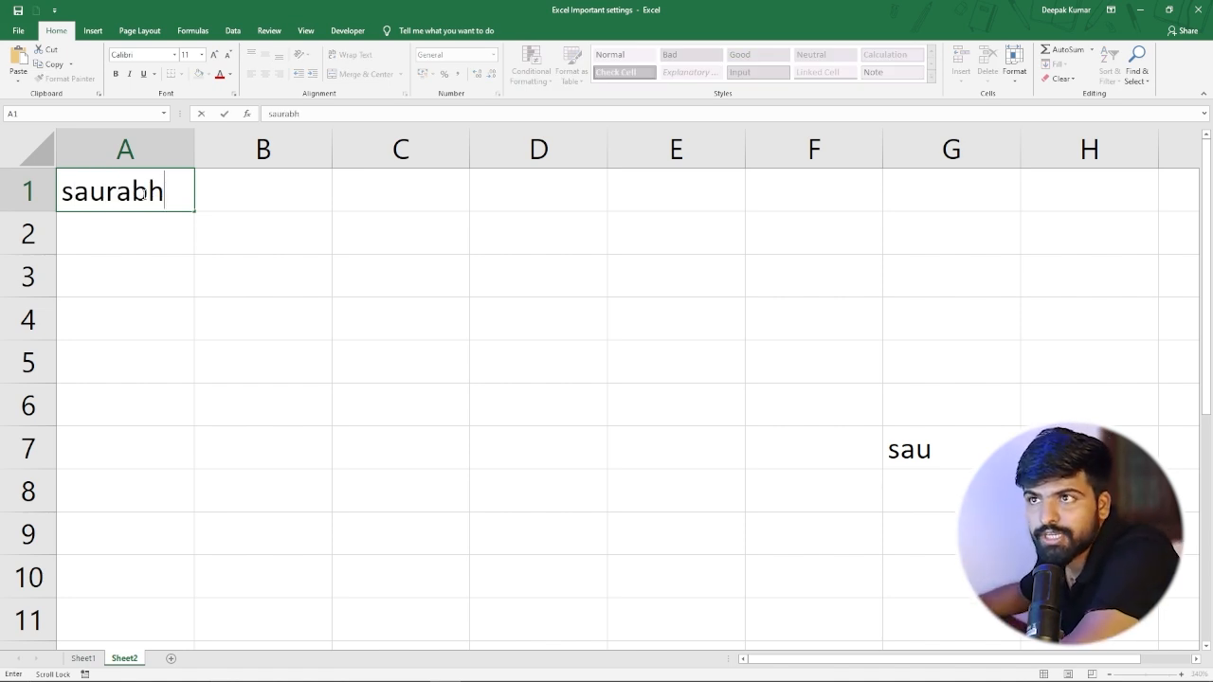
key("Return")
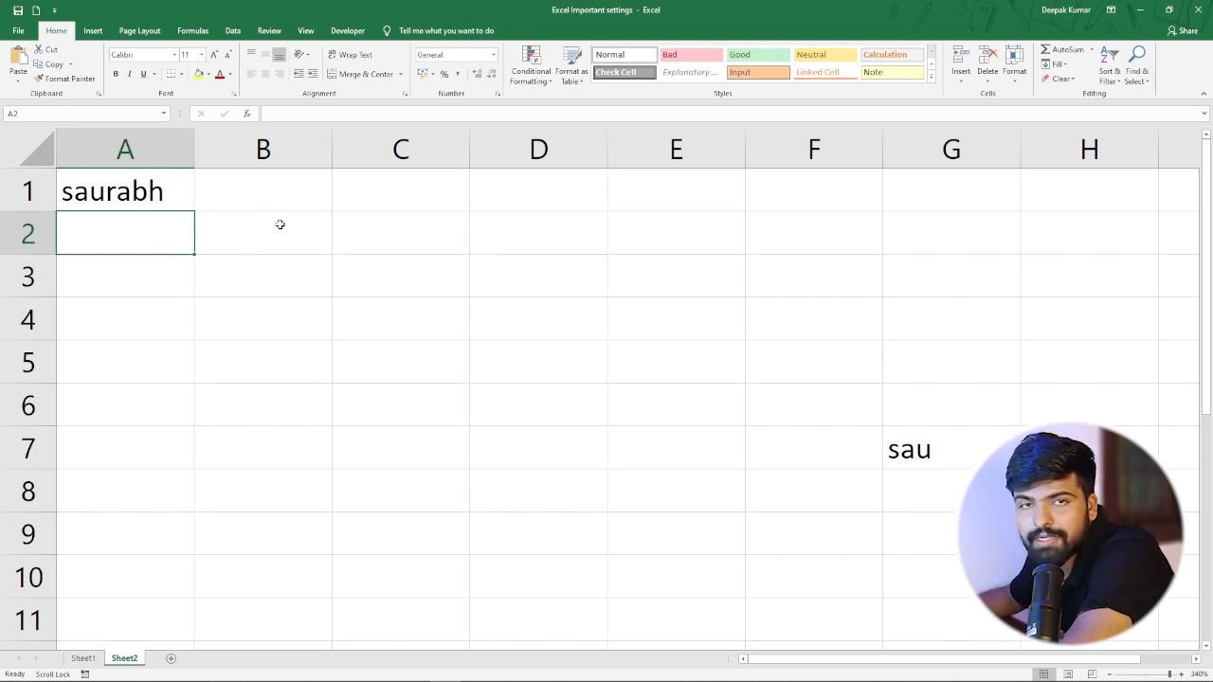
Enter "quaintc" in C2 of Sheet2.
left_click(391, 232)
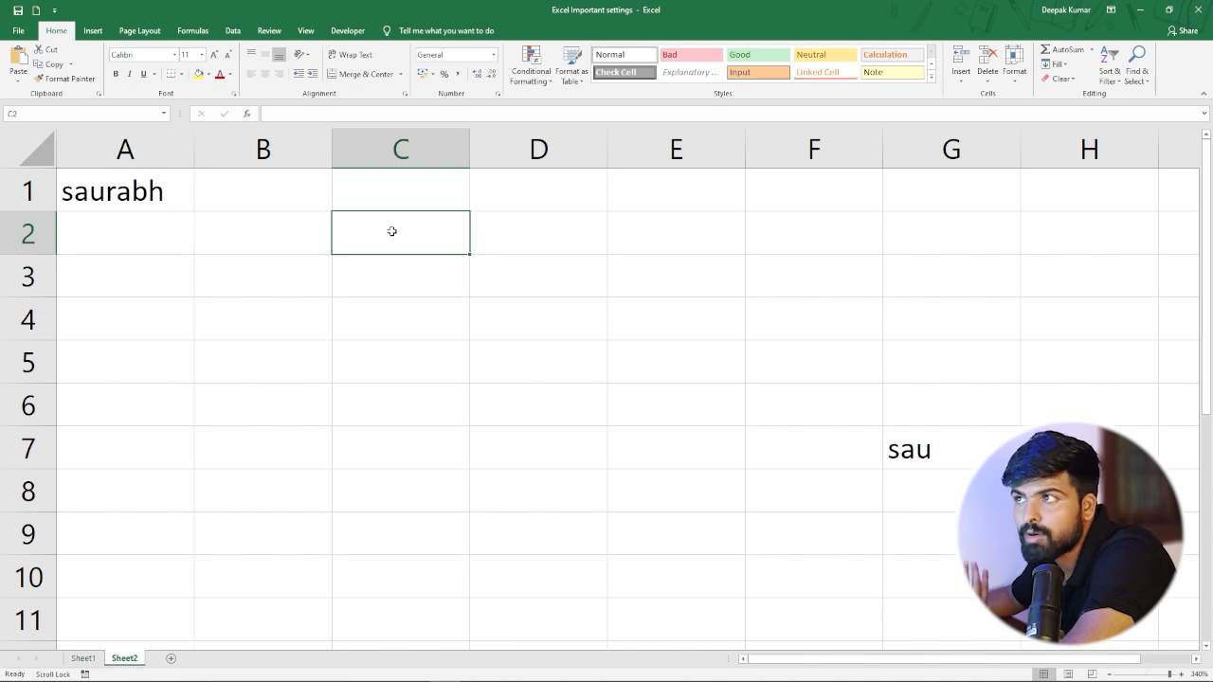
type("quain")
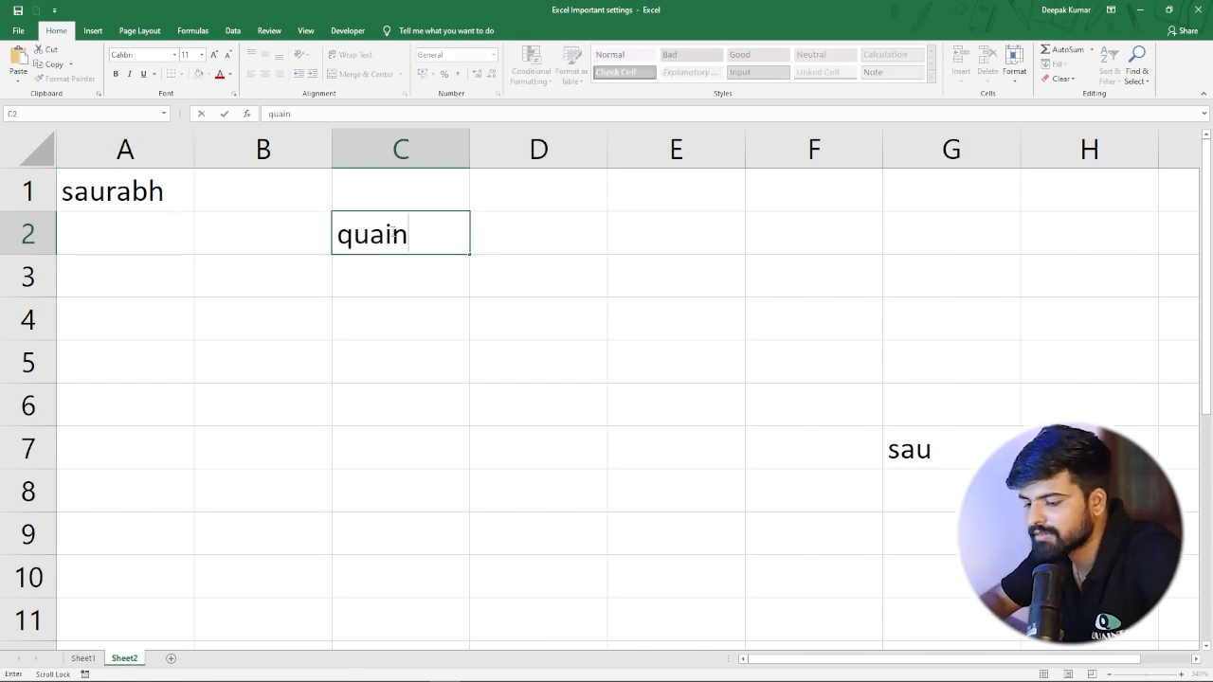
type("tc")
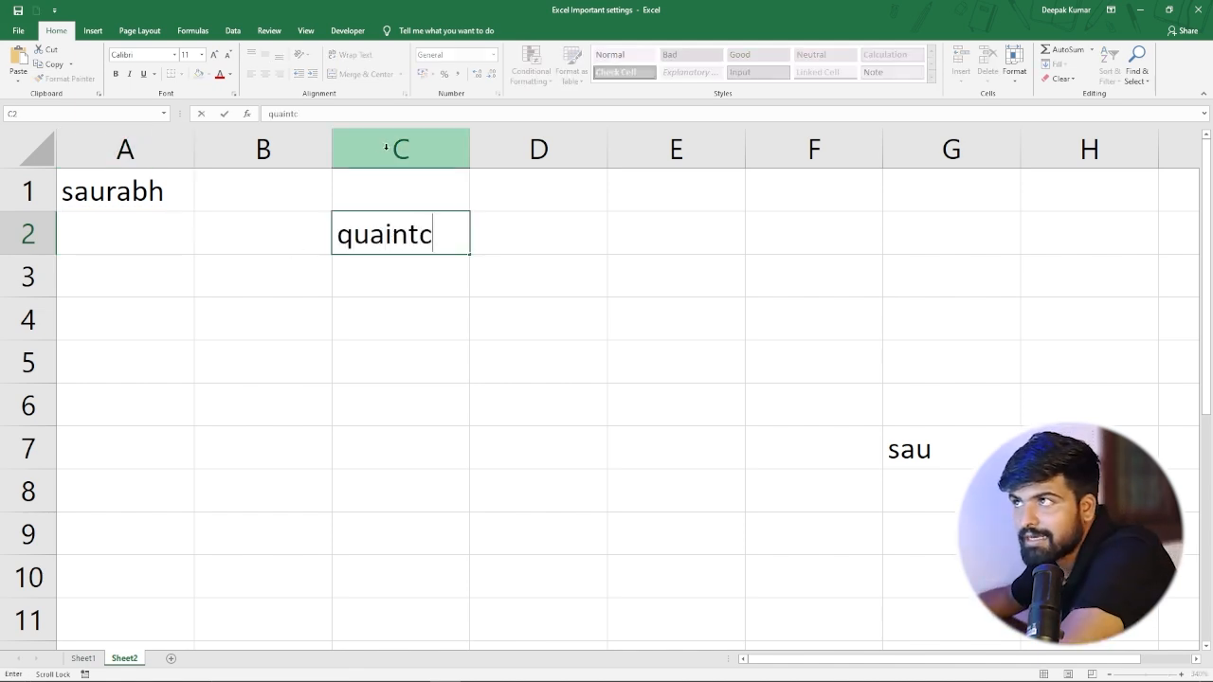
key("Return")
left_click(391, 237)
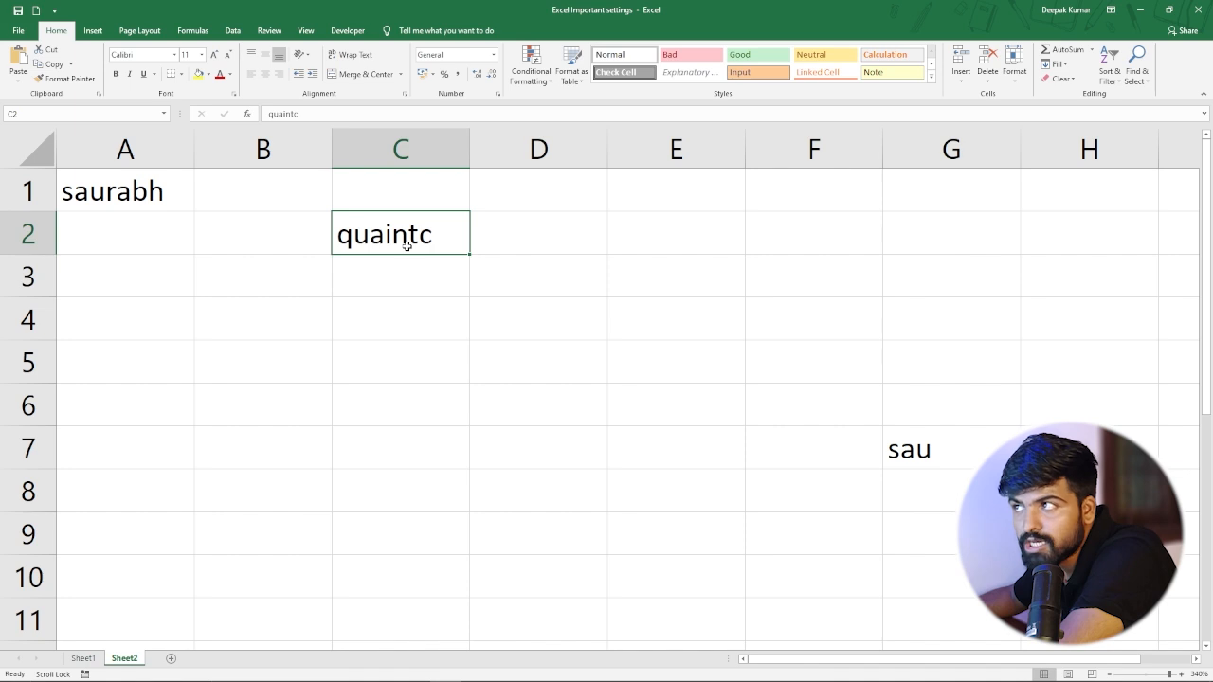
left_click(524, 230)
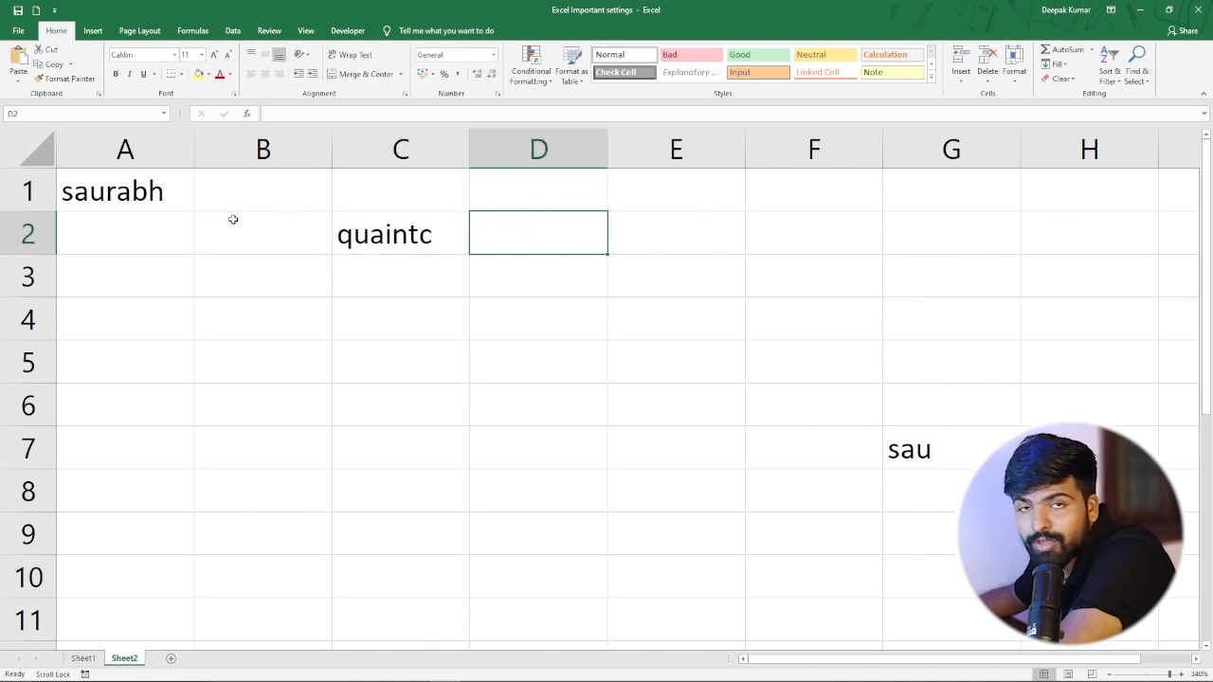
left_click(388, 232)
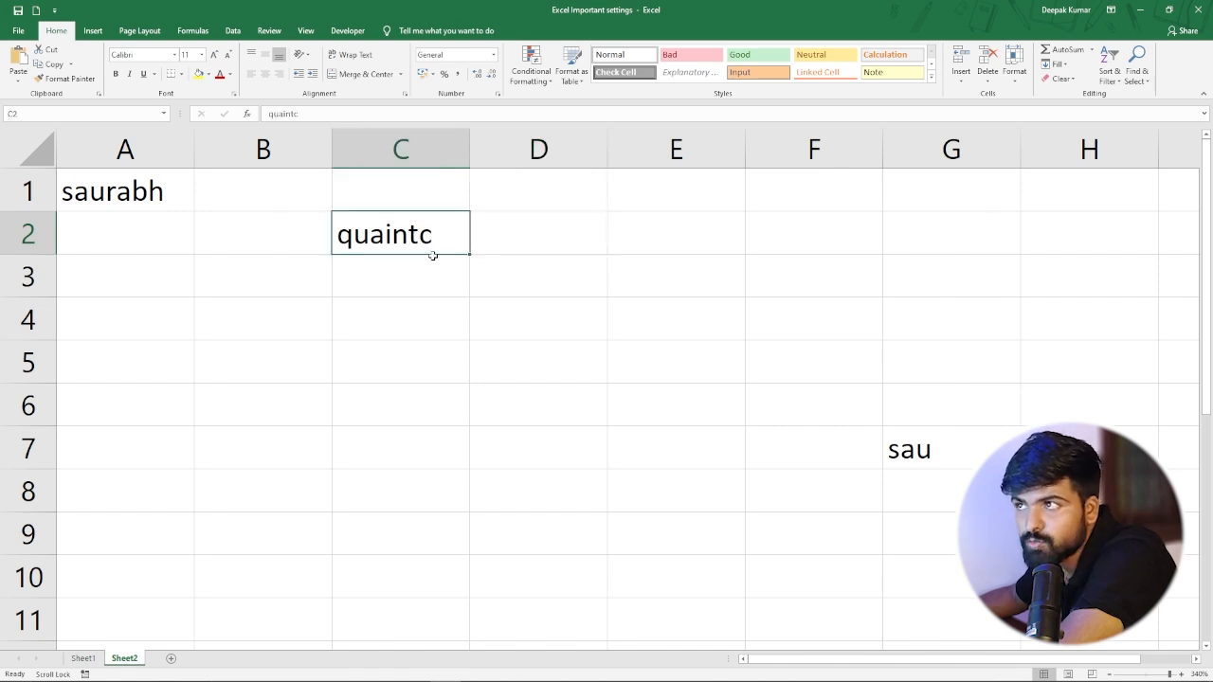
left_click(269, 240)
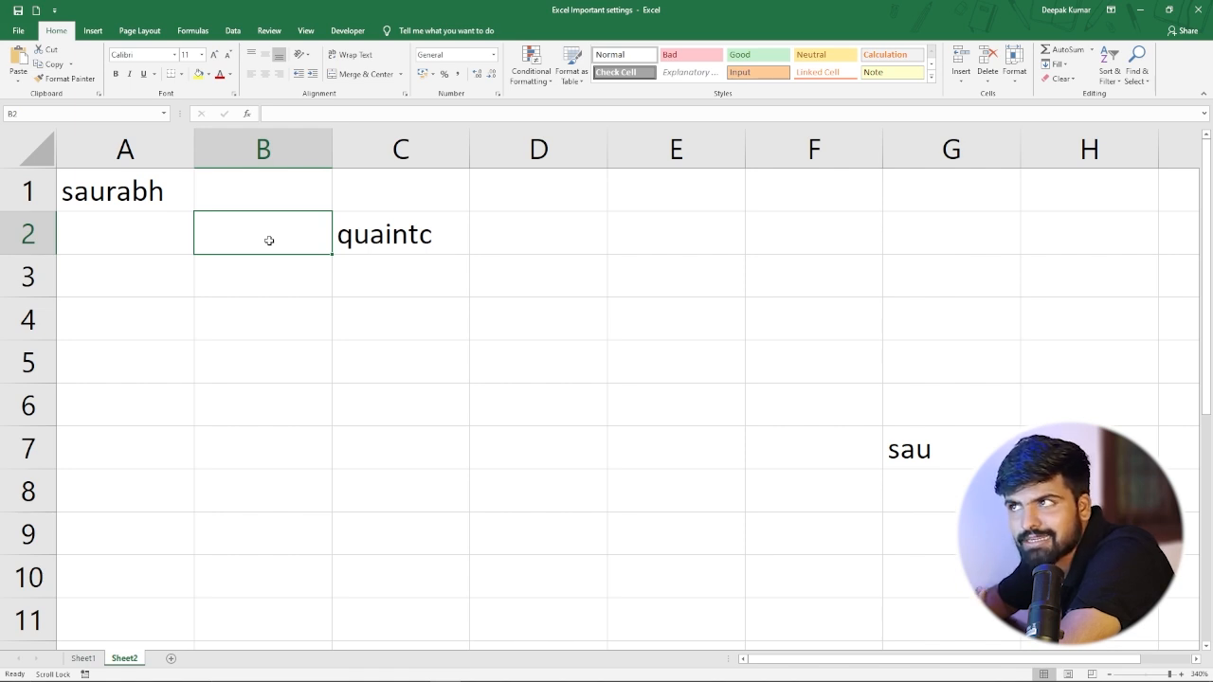
Select B5 and change the advanced editing options so that the selection moves Right after Enter.
left_click(297, 344)
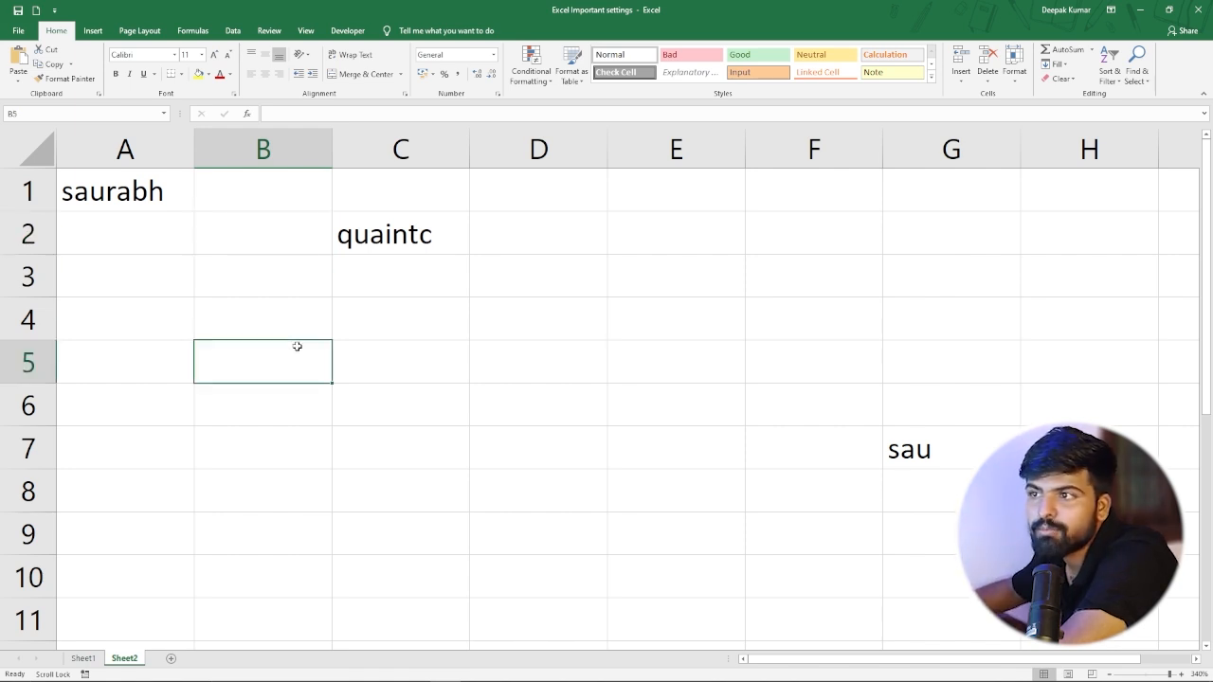
left_click(16, 32)
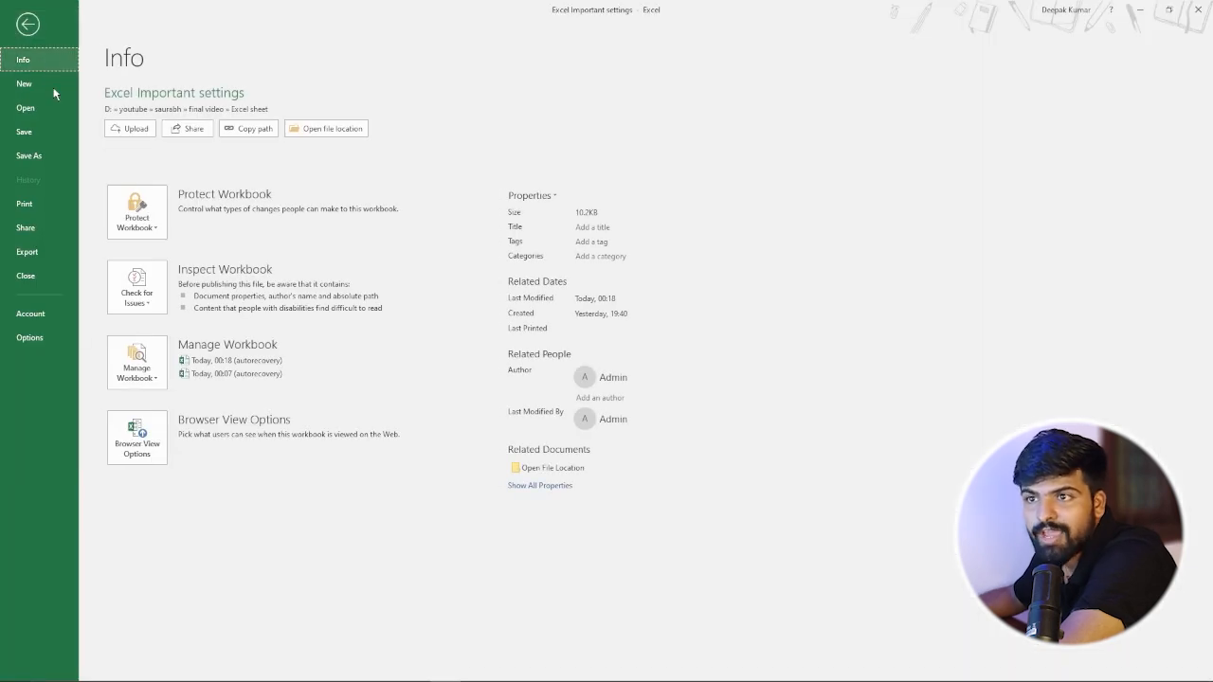
left_click(40, 339)
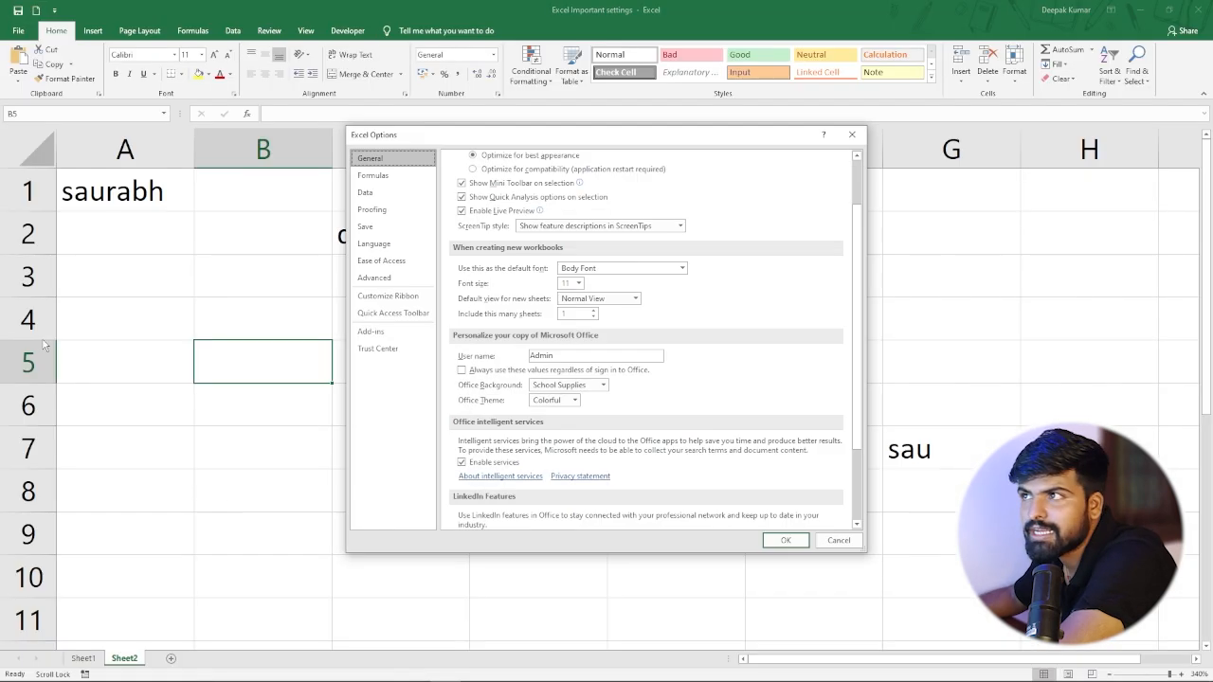
scroll(606, 285, "down", 2)
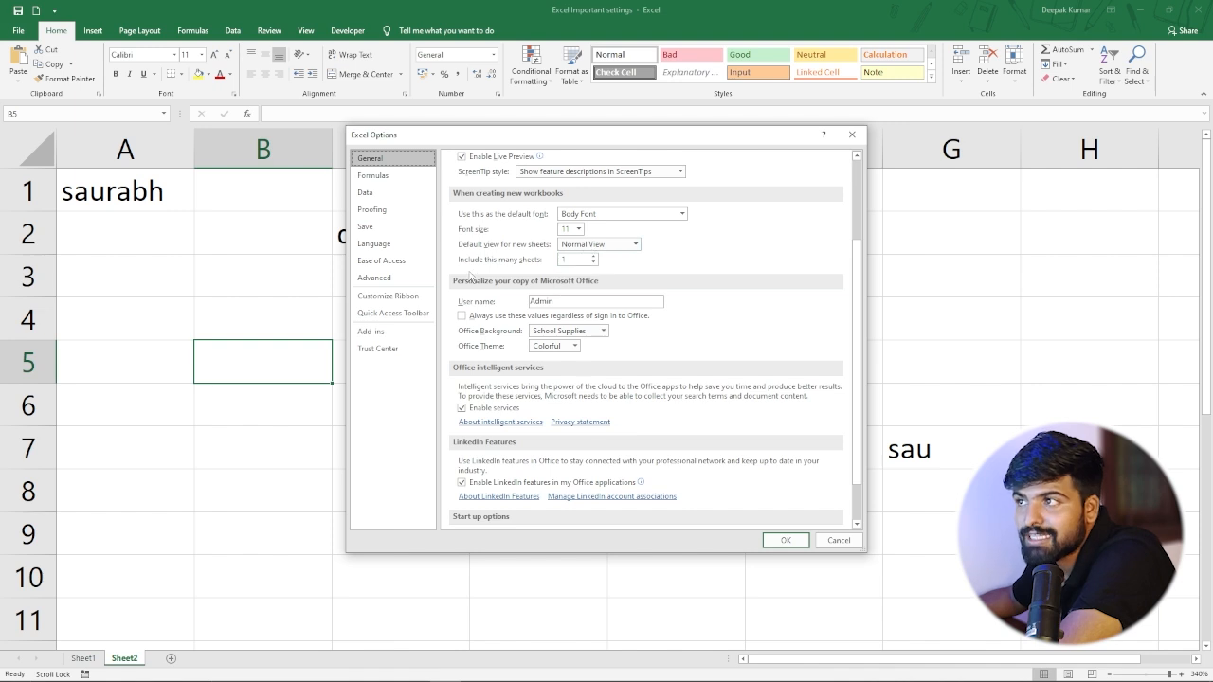
left_click(390, 278)
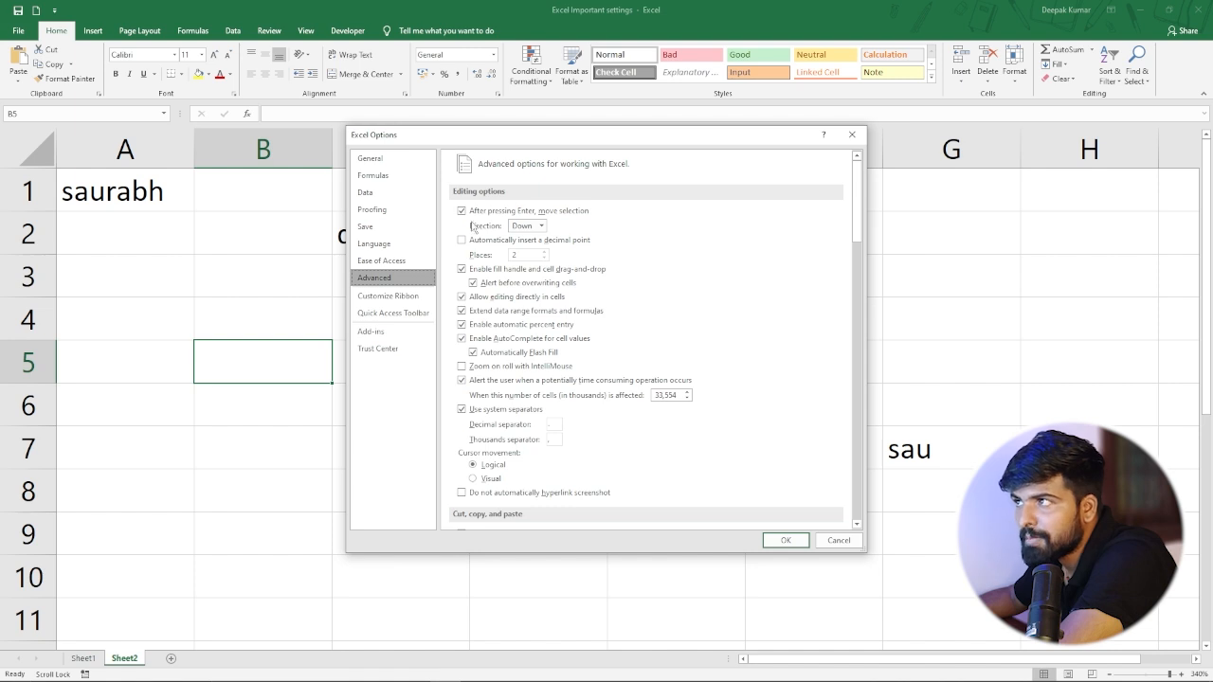
left_click(541, 227)
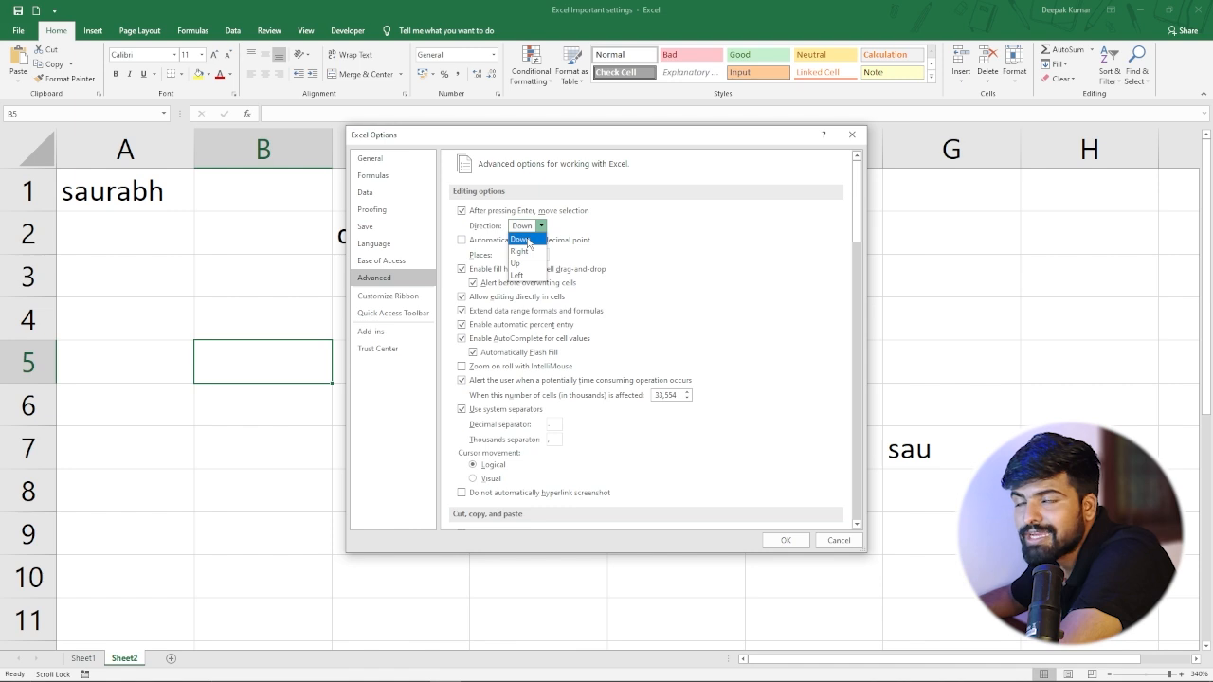
left_click(520, 252)
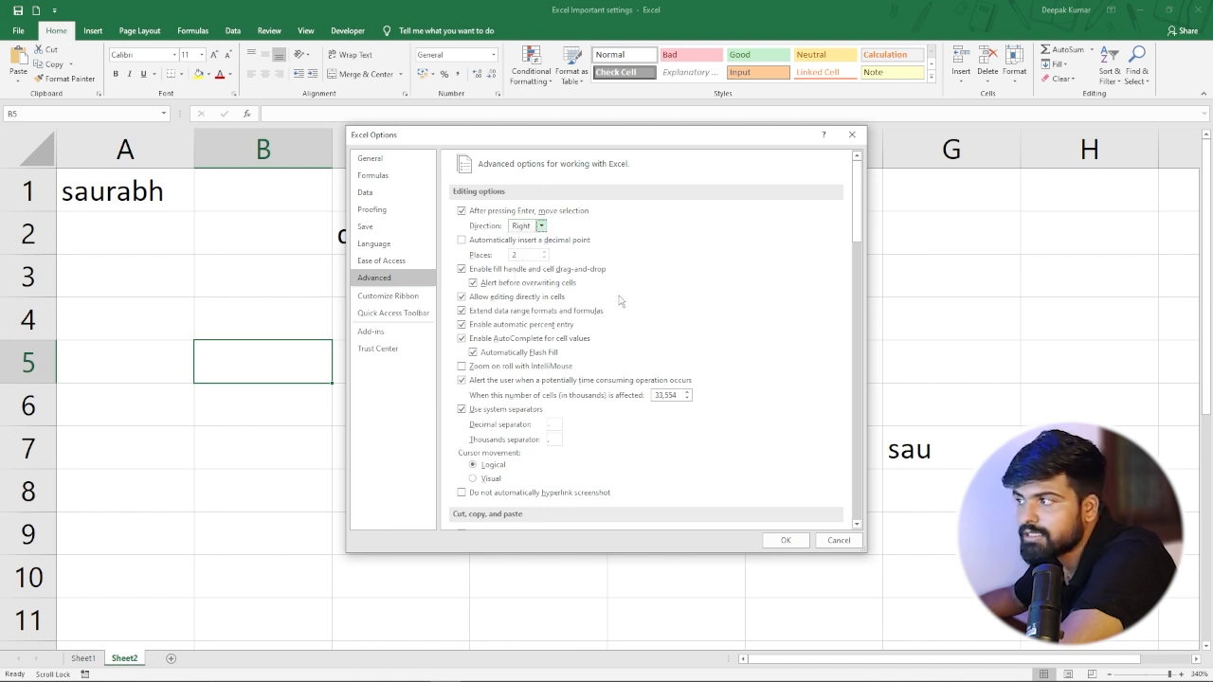
left_click(785, 540)
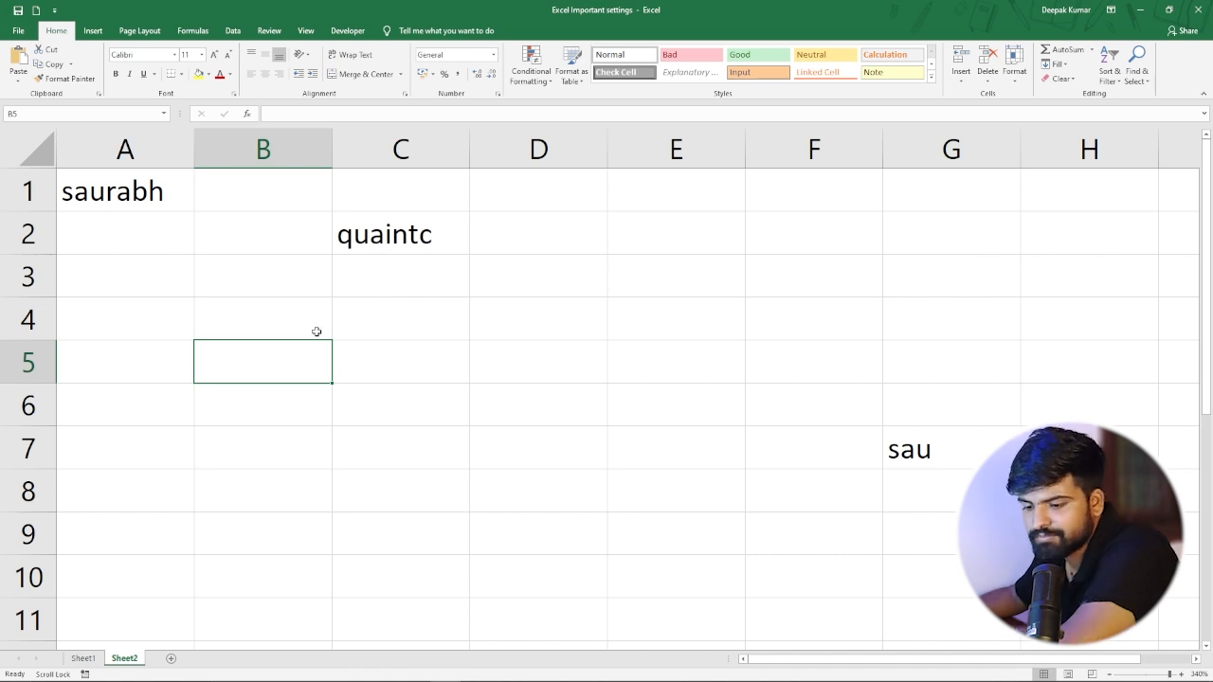
Enter "asd" in B5 and "qwe" in C8 of Sheet2 to test the selection direction.
type("asd")
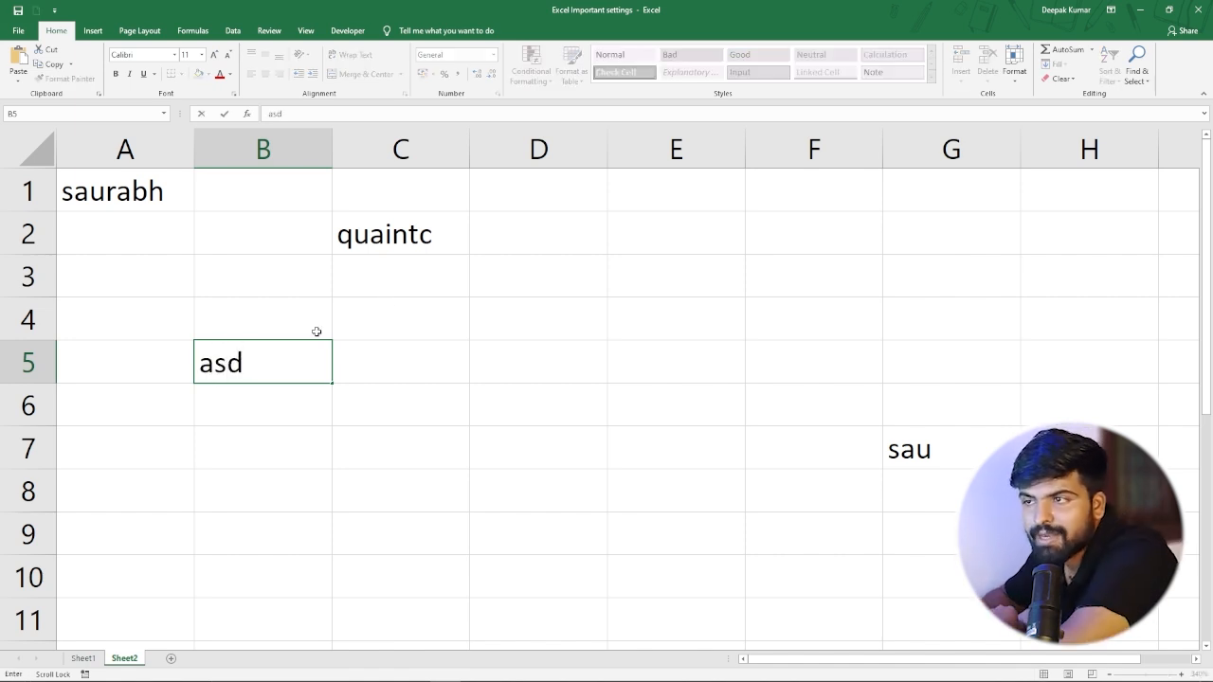
key("Tab")
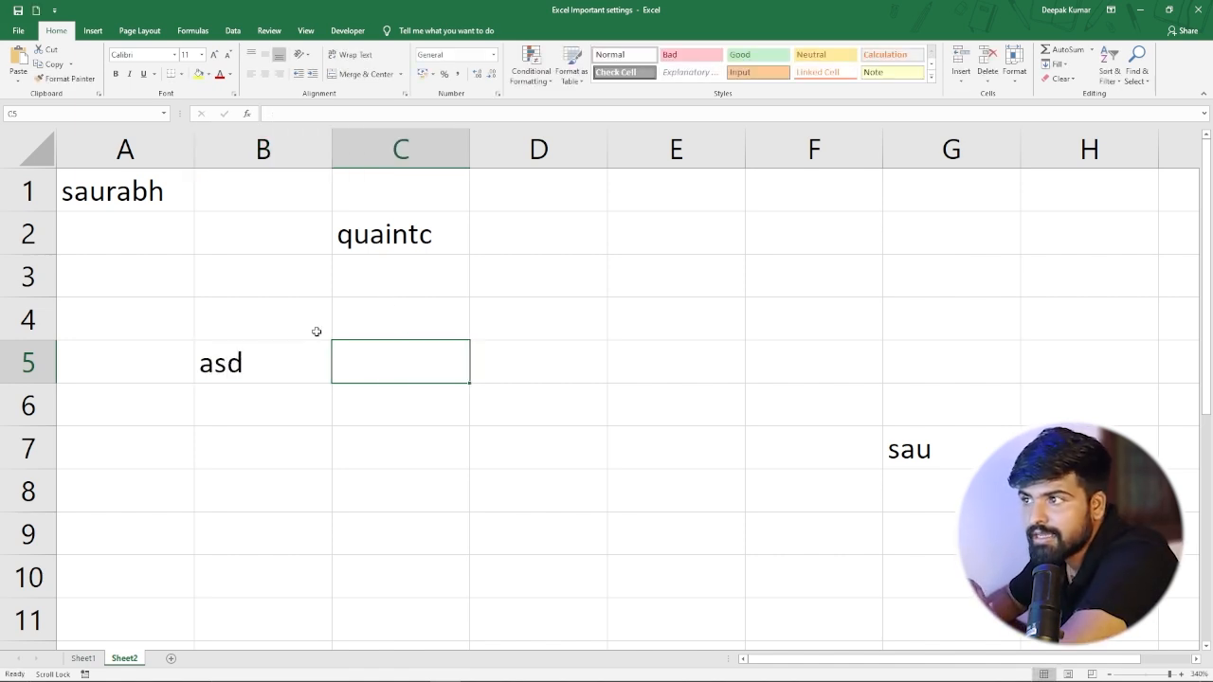
left_click(572, 366)
left_click(376, 478)
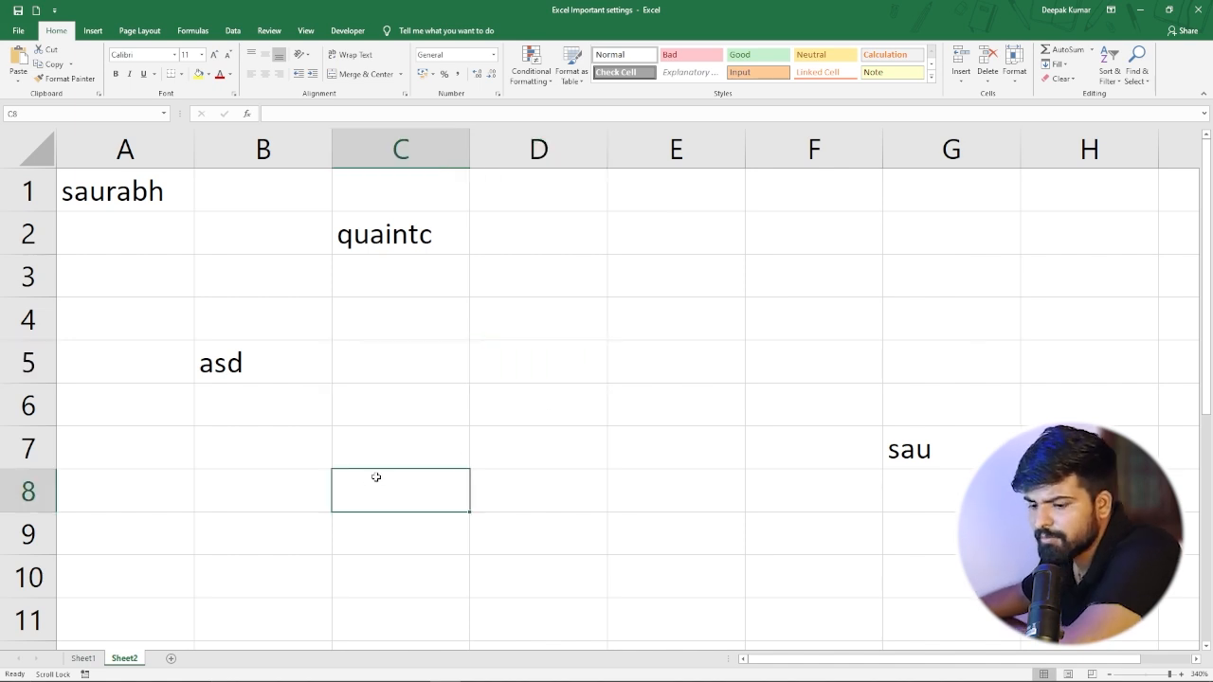
type("qwe")
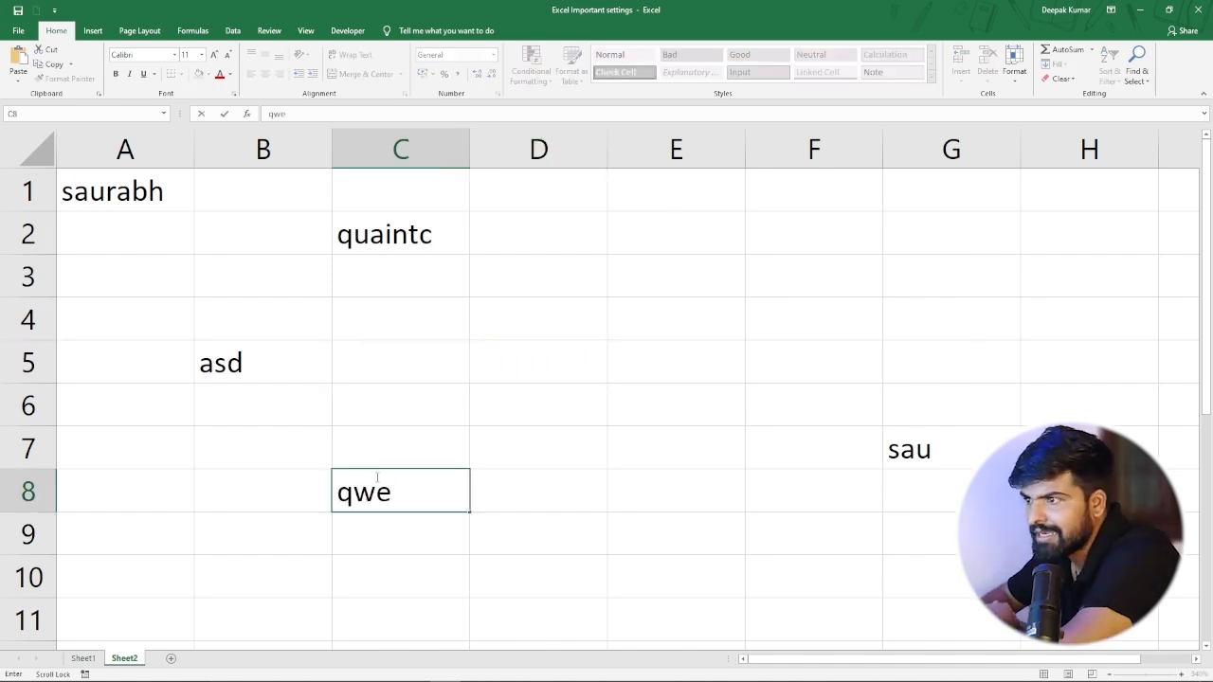
key("Tab")
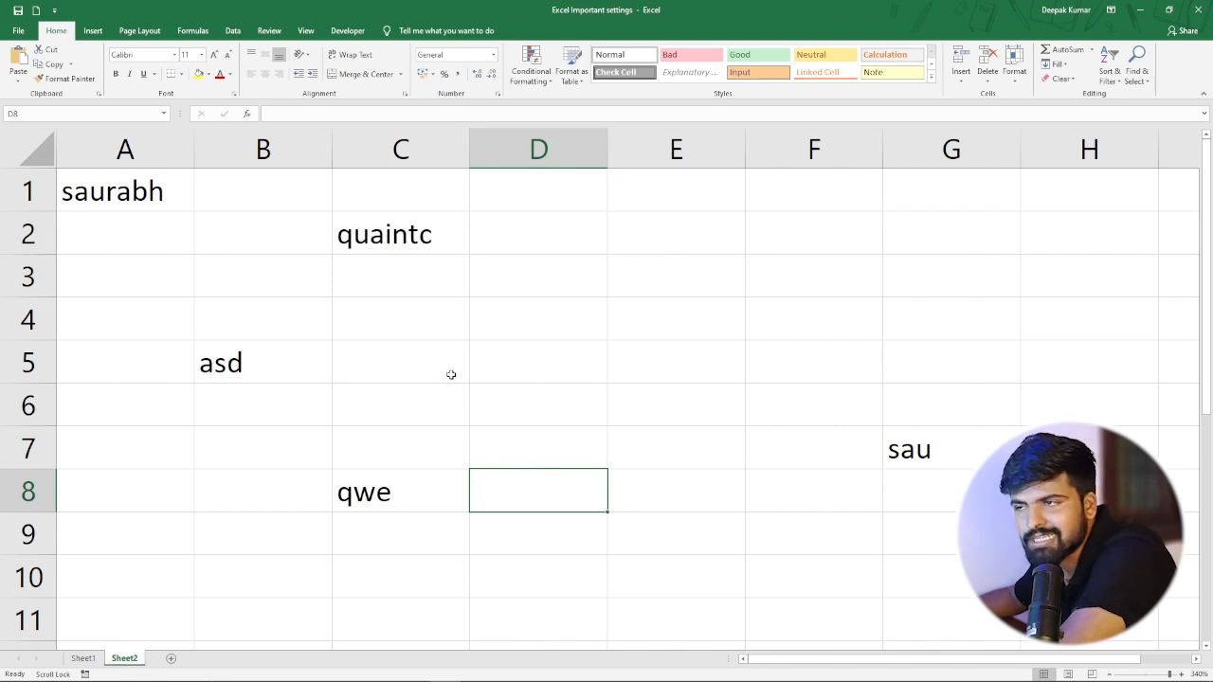
Change the advanced editing options so that the selection moves Down after Enter.
left_click(18, 30)
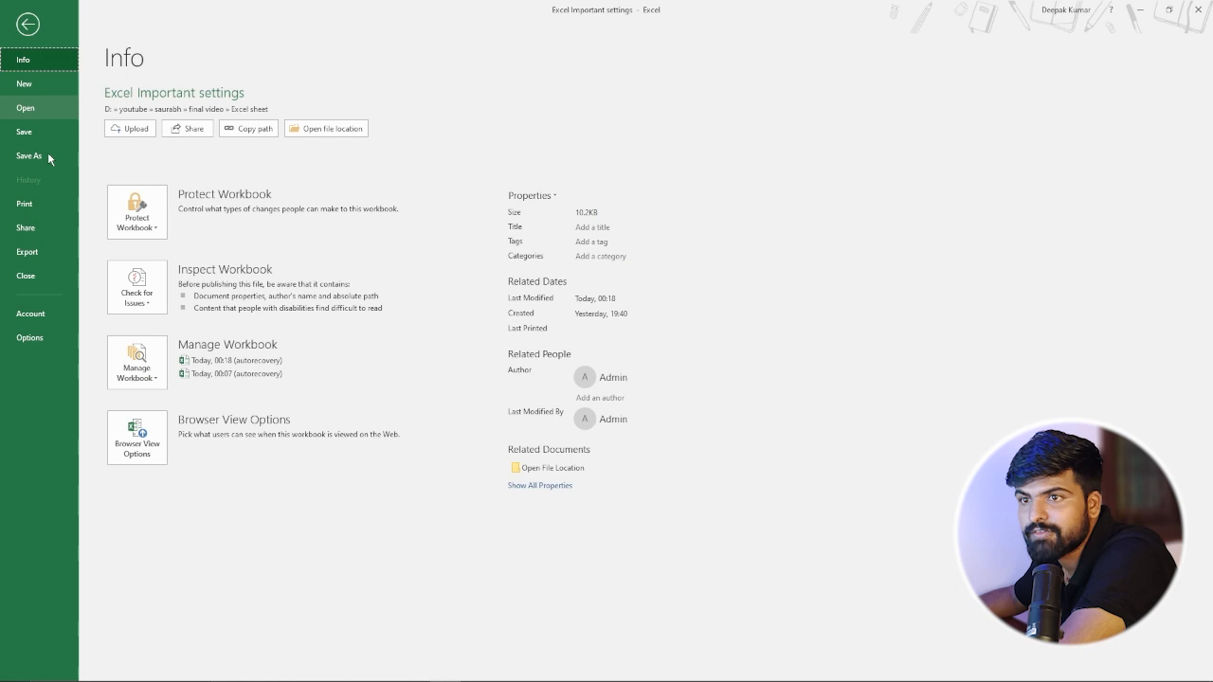
left_click(32, 339)
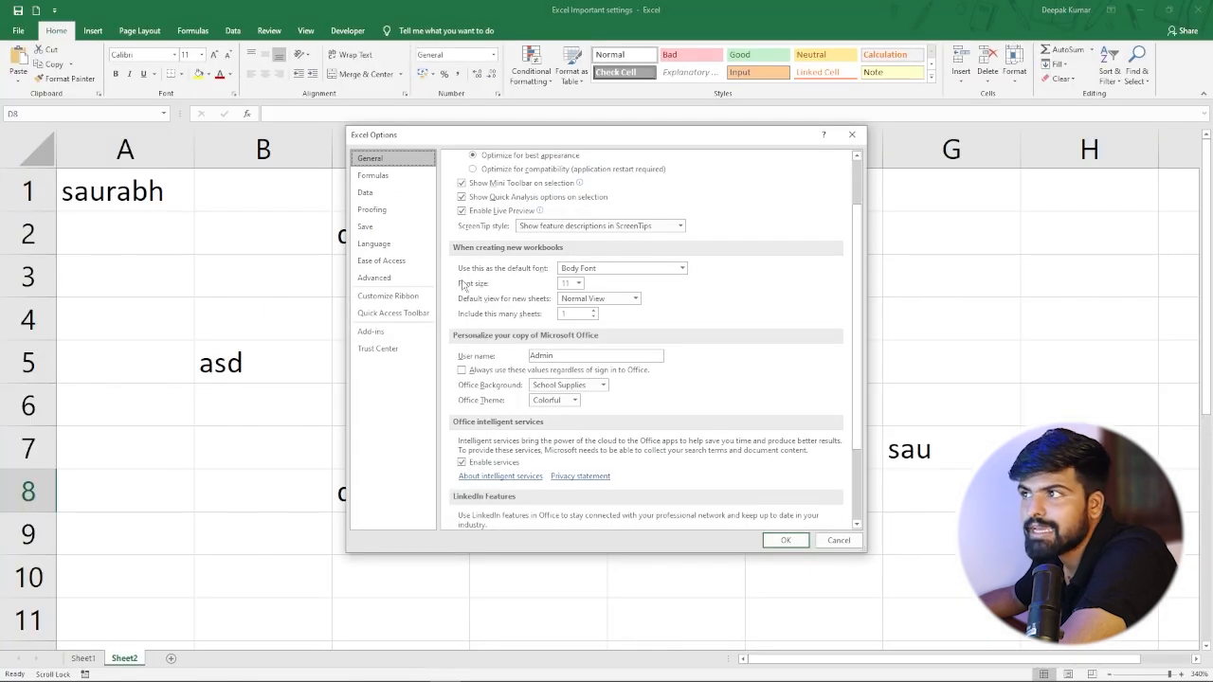
left_click(379, 278)
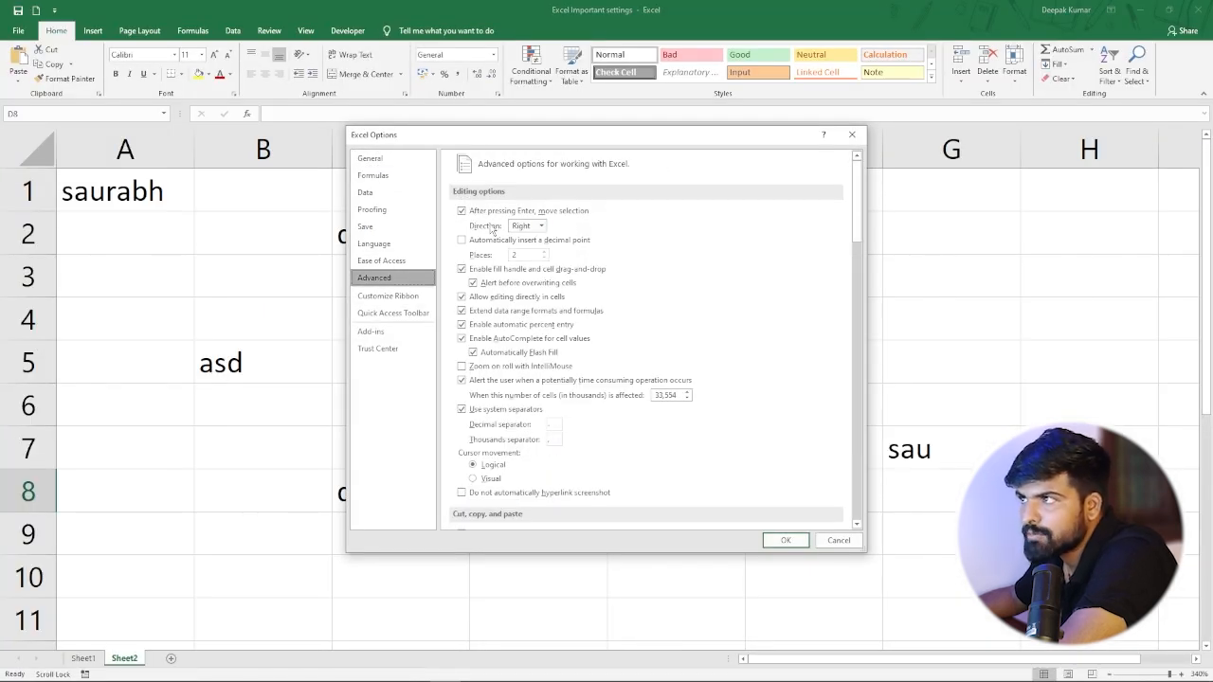
left_click(540, 226)
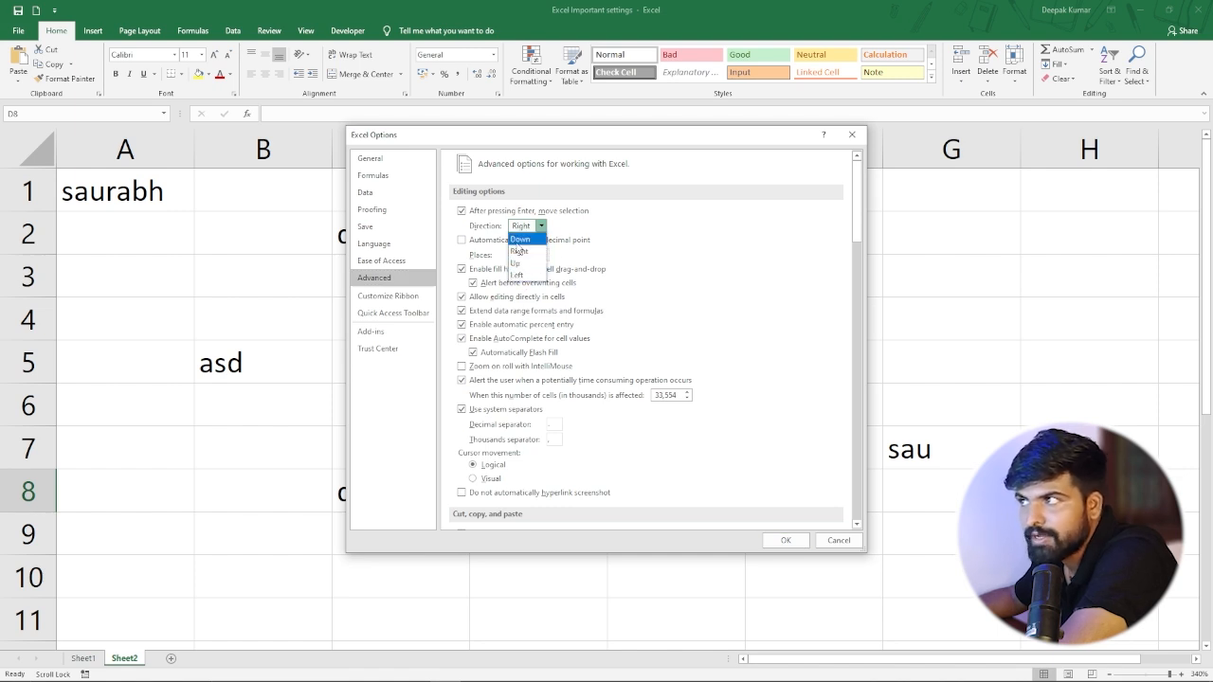
left_click(526, 240)
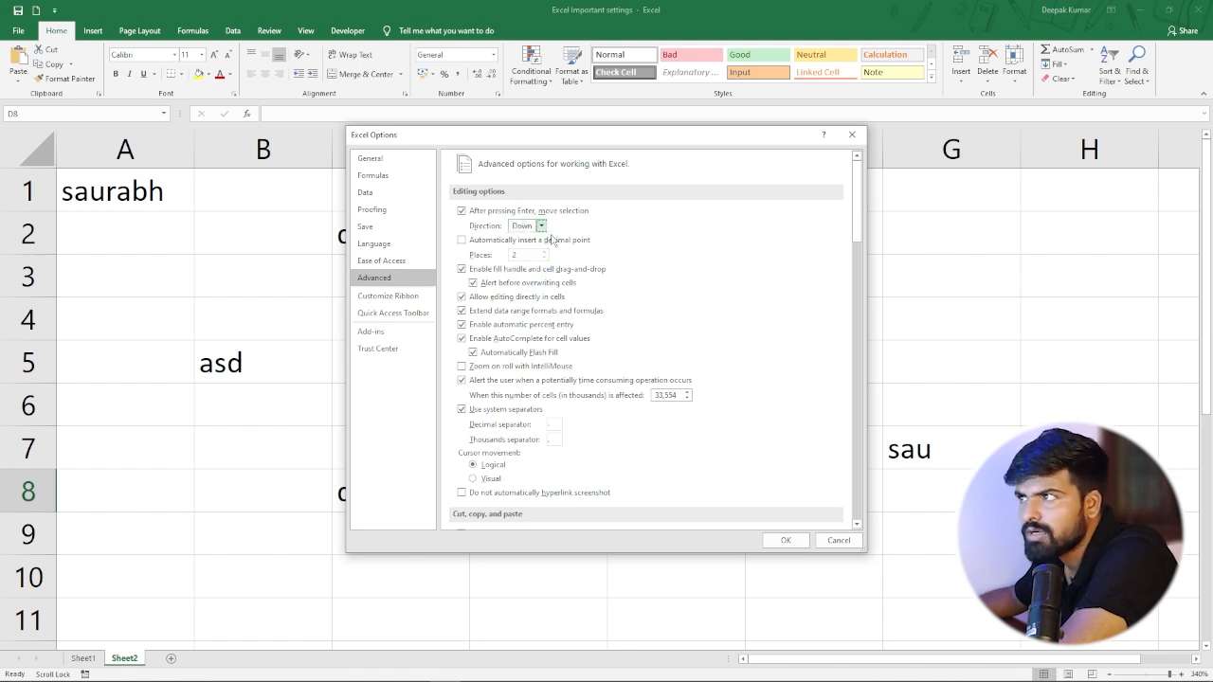
left_click(784, 539)
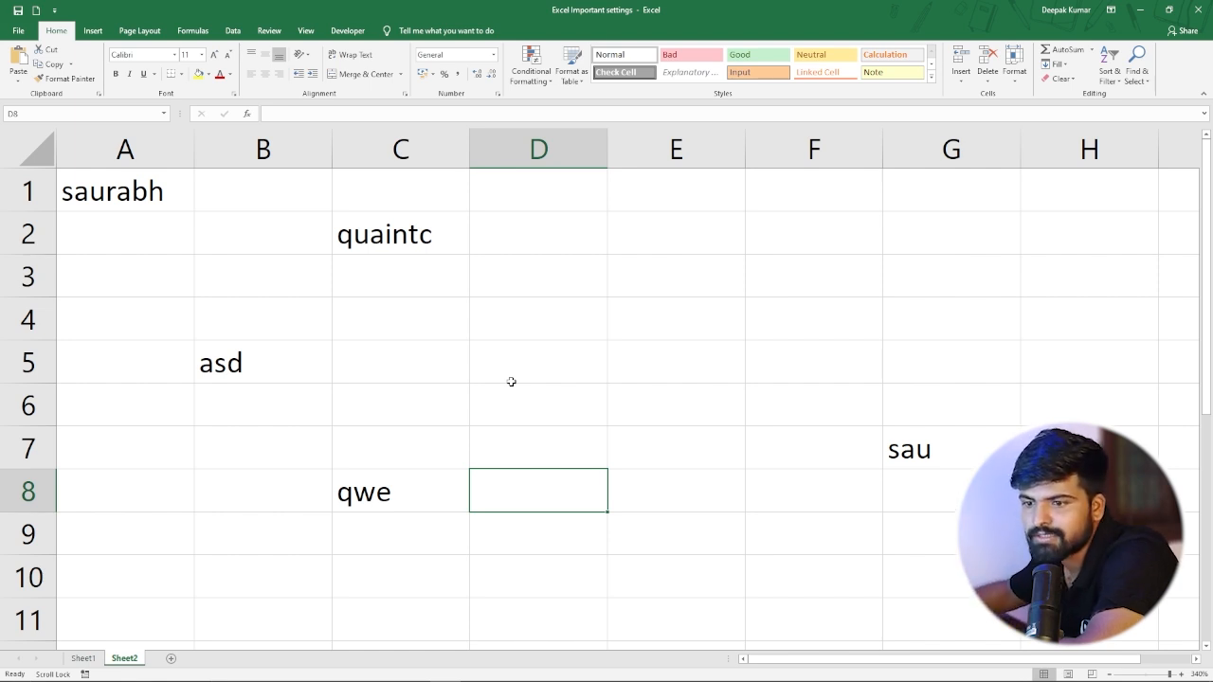
Clear all the test entries in the range A1:H10 of Sheet2.
left_click_drag(155, 190, 1090, 576)
key("Delete")
left_click(415, 281)
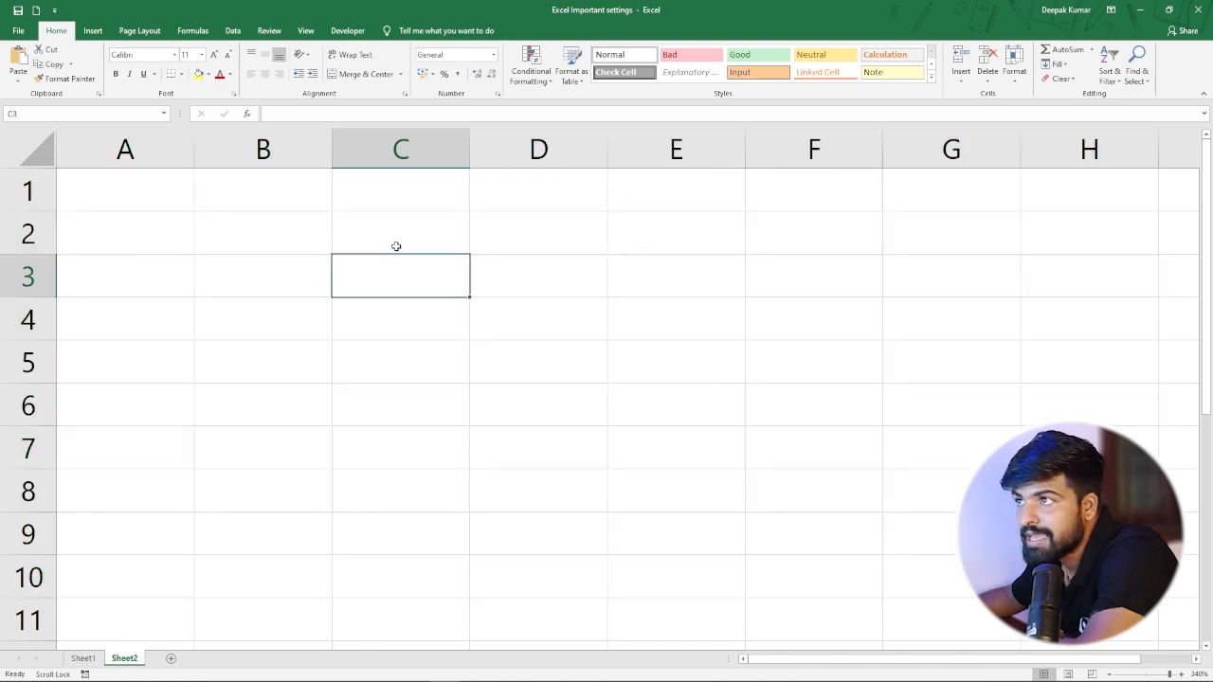
Enter 1, 2 and 3 in C2:C4 and extend the series down to C8 with the fill handle.
left_click(399, 230)
type("1")
key("Return")
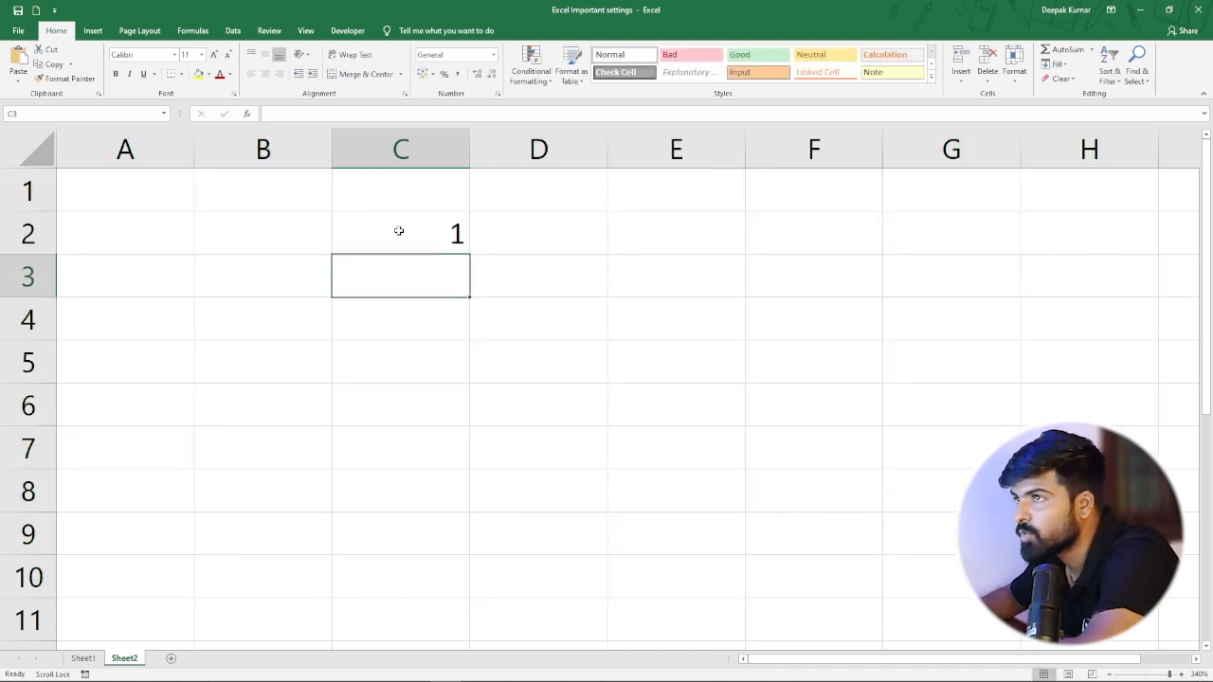
type("2")
key("Return")
type("3")
key("Return")
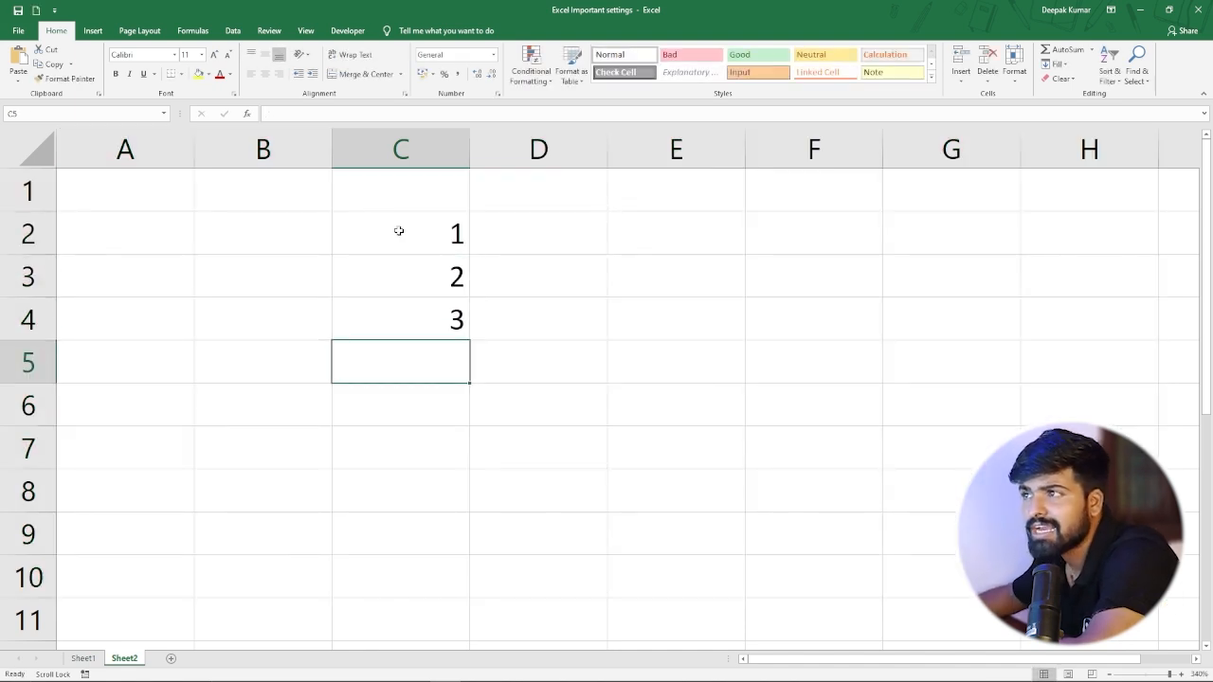
left_click_drag(399, 231, 471, 512)
left_click(434, 344)
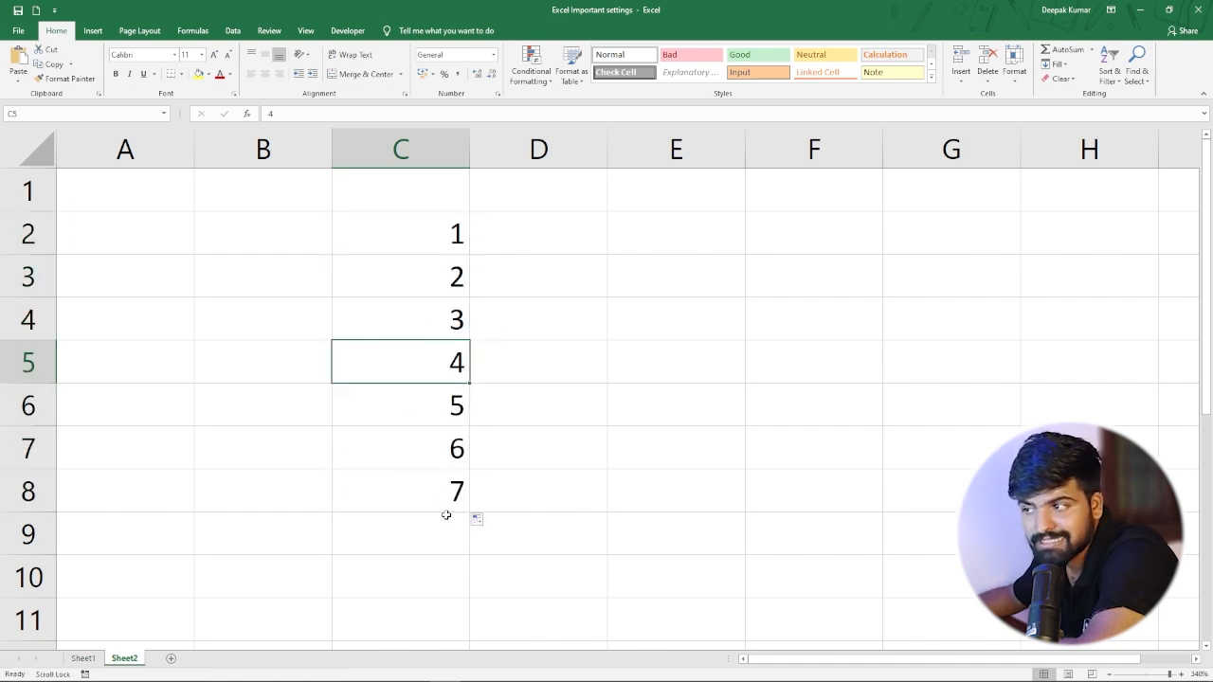
Enter "Sunday" in E2 and "monday" in E3.
left_click(638, 237)
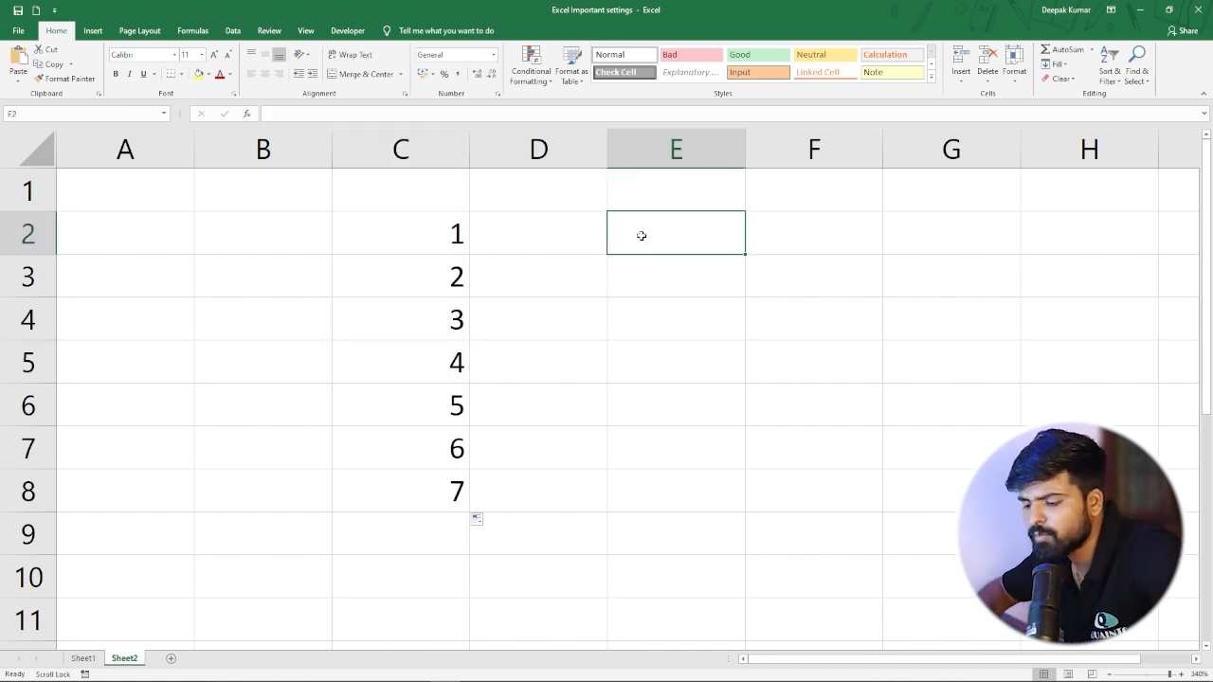
type("sunday mo")
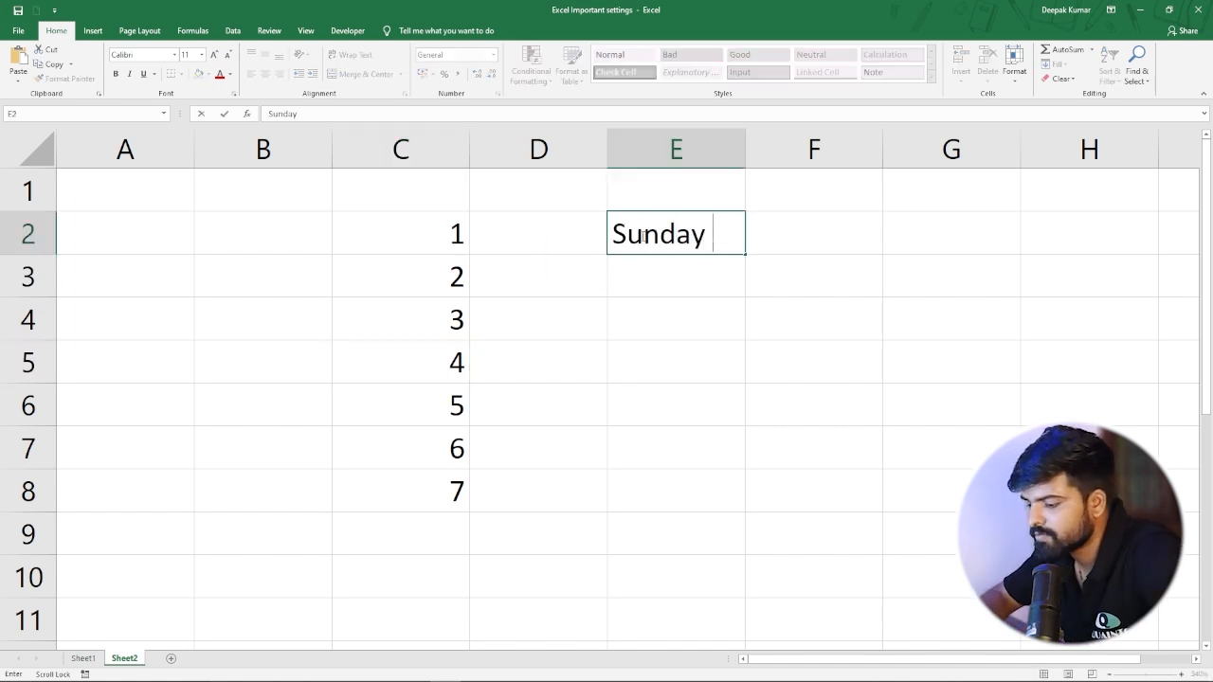
type("nday")
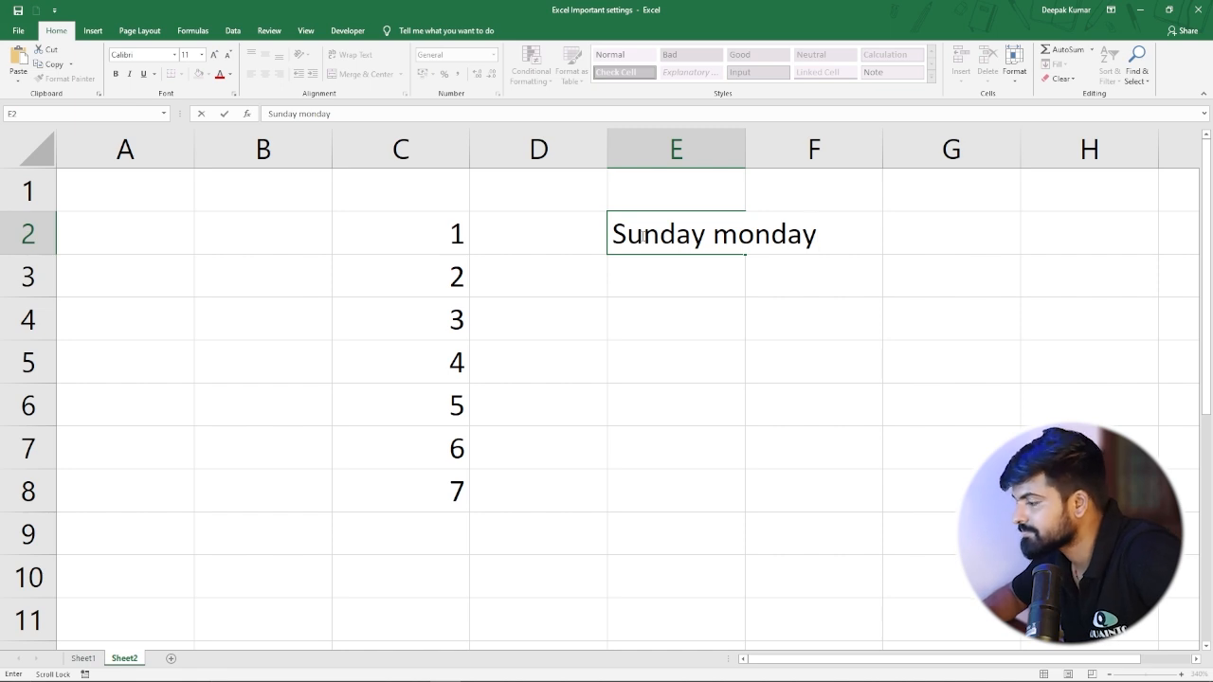
key("ctrl+shift+Left")
key("BackSpace")
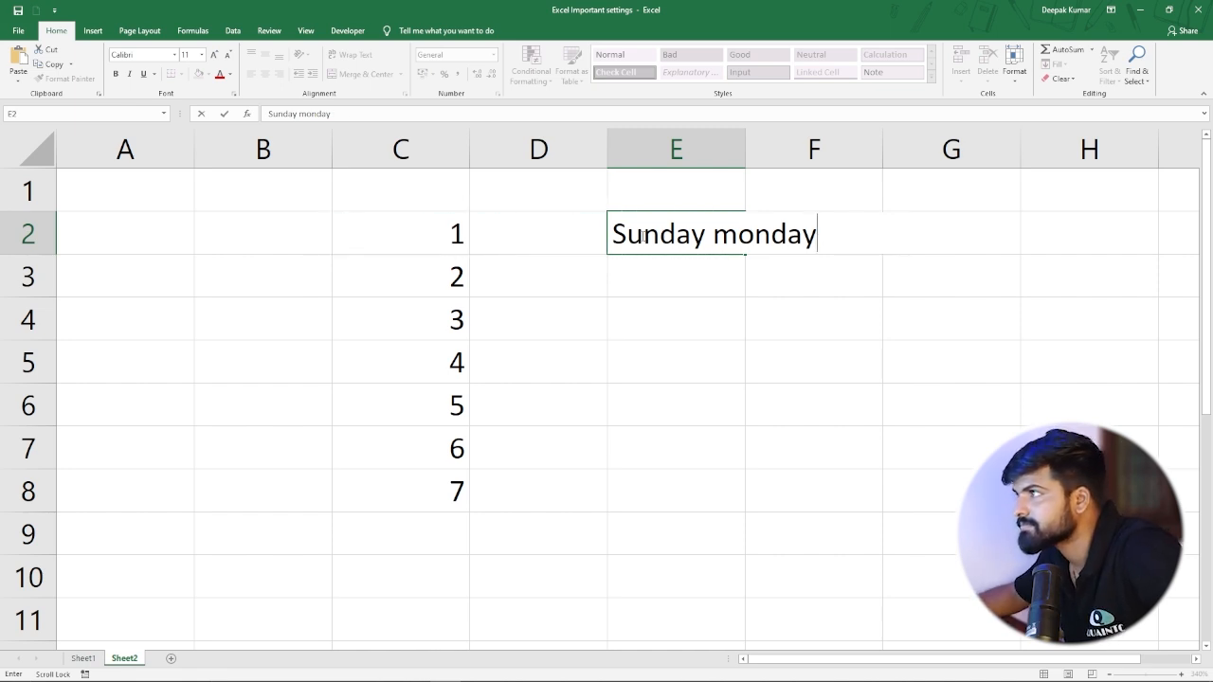
double_click(734, 236)
key("ctrl+c")
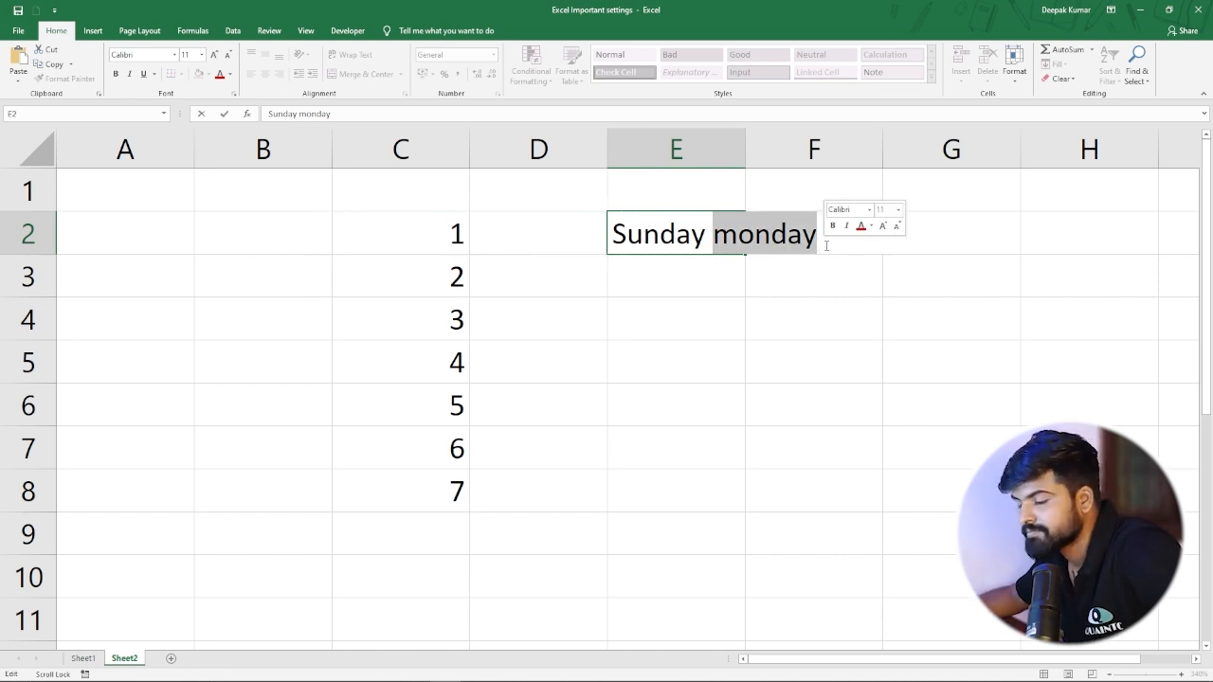
key("BackSpace")
key("Return")
key("ctrl+v")
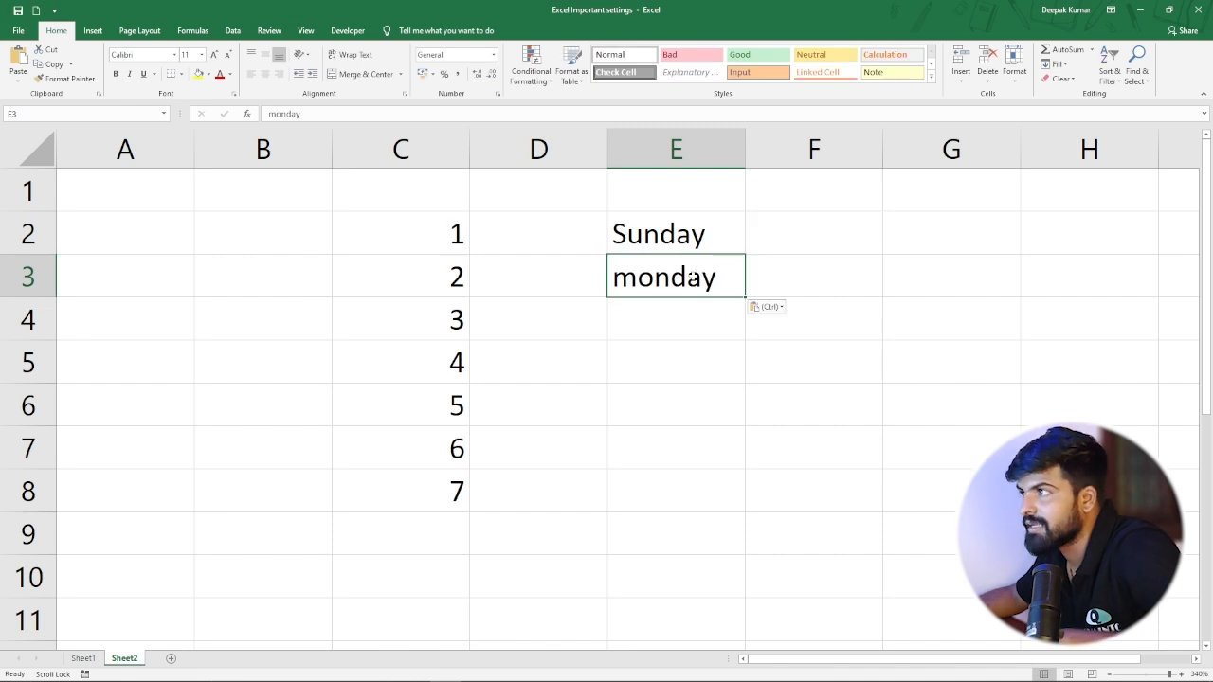
key("Return")
Extend the weekday series from E2:E3 down to E7 with the fill handle.
left_click(633, 228)
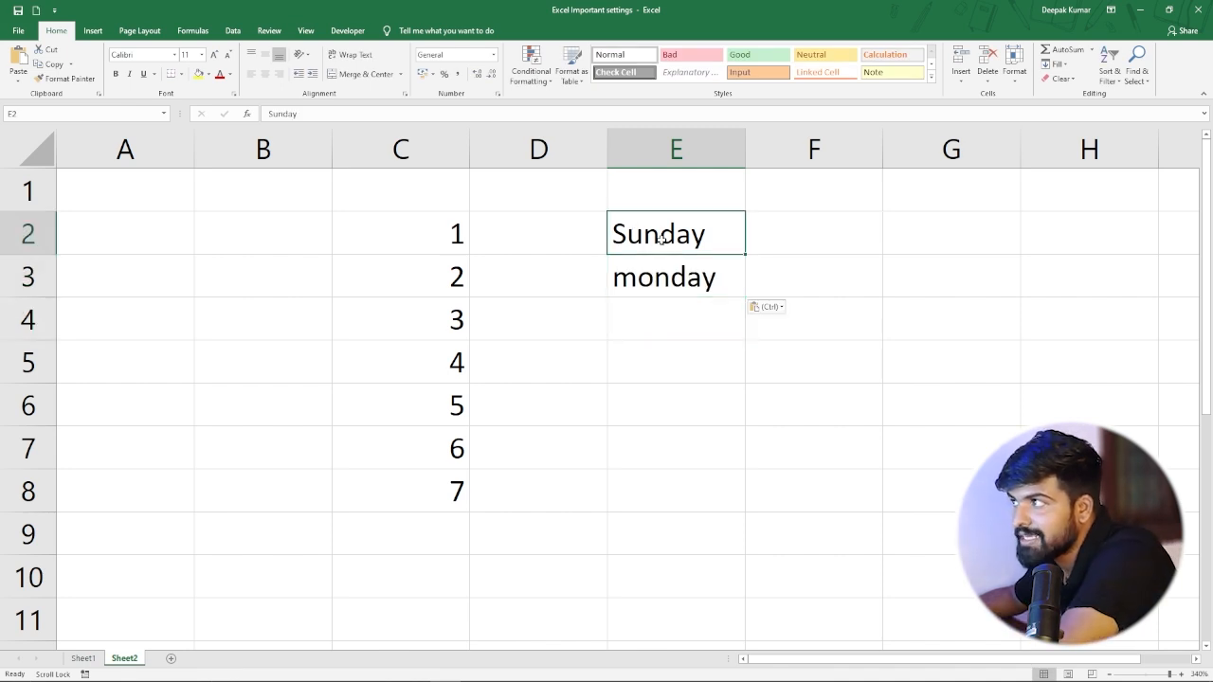
left_click_drag(663, 241, 677, 281)
left_click_drag(745, 297, 731, 466)
left_click(810, 392)
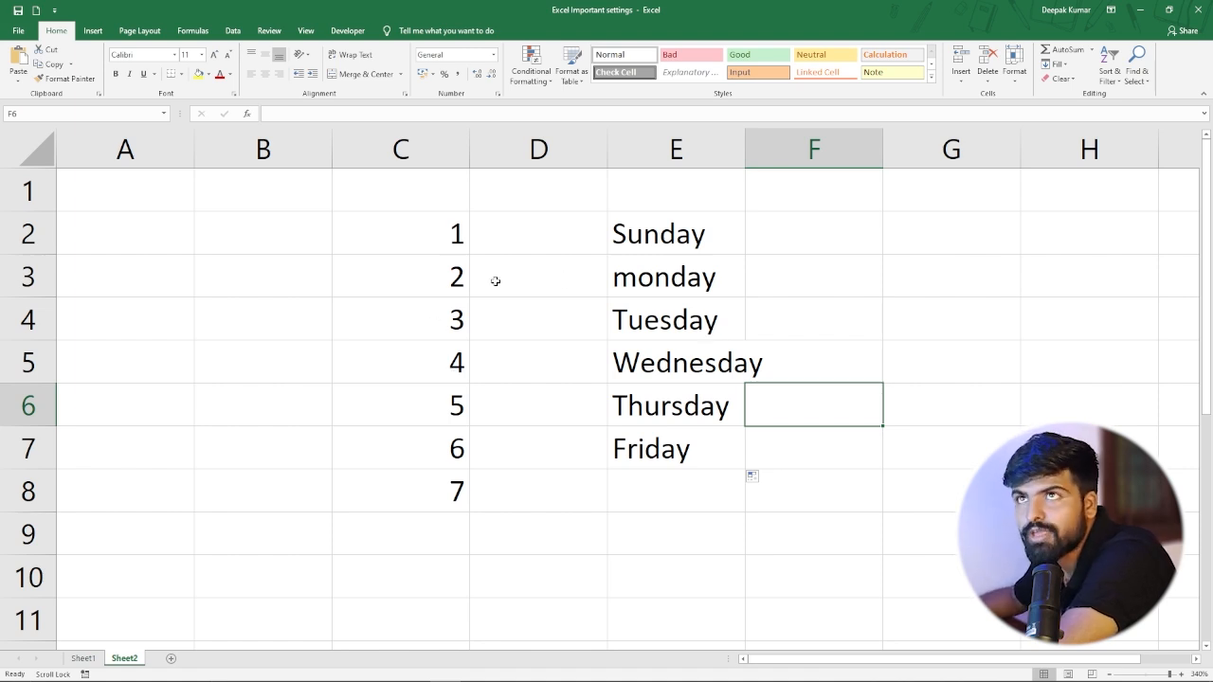
Turn off the fill handle and cell drag-and-drop in the advanced editing options.
left_click(19, 32)
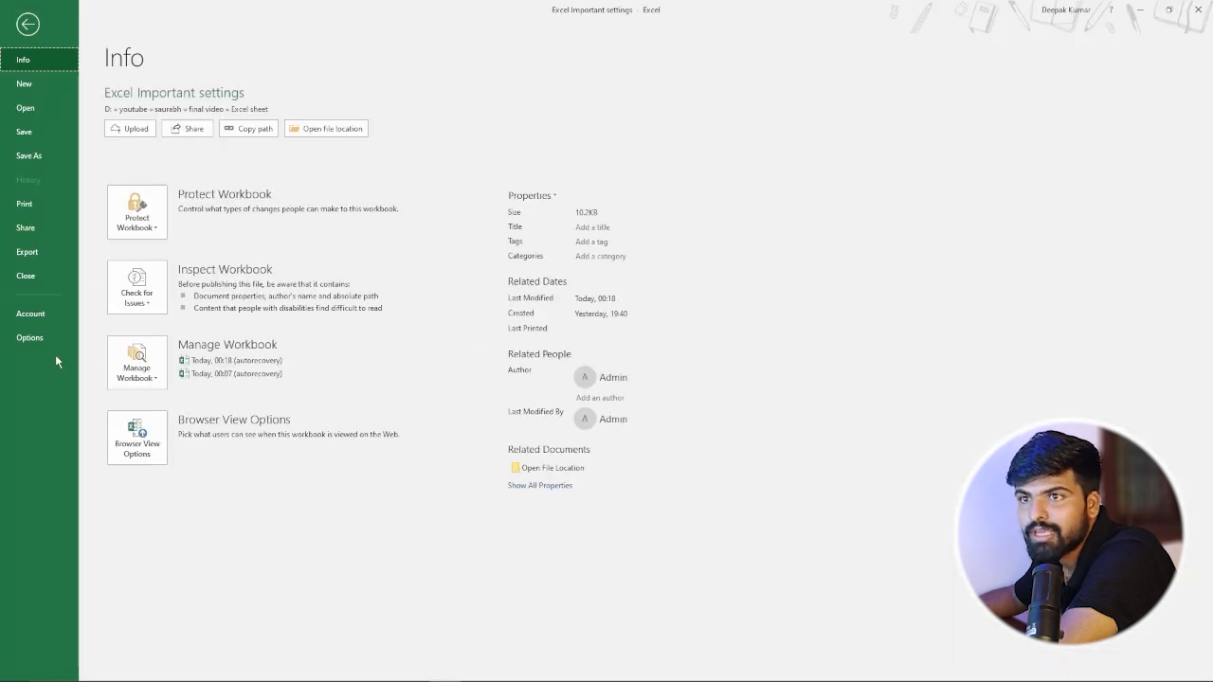
left_click(30, 337)
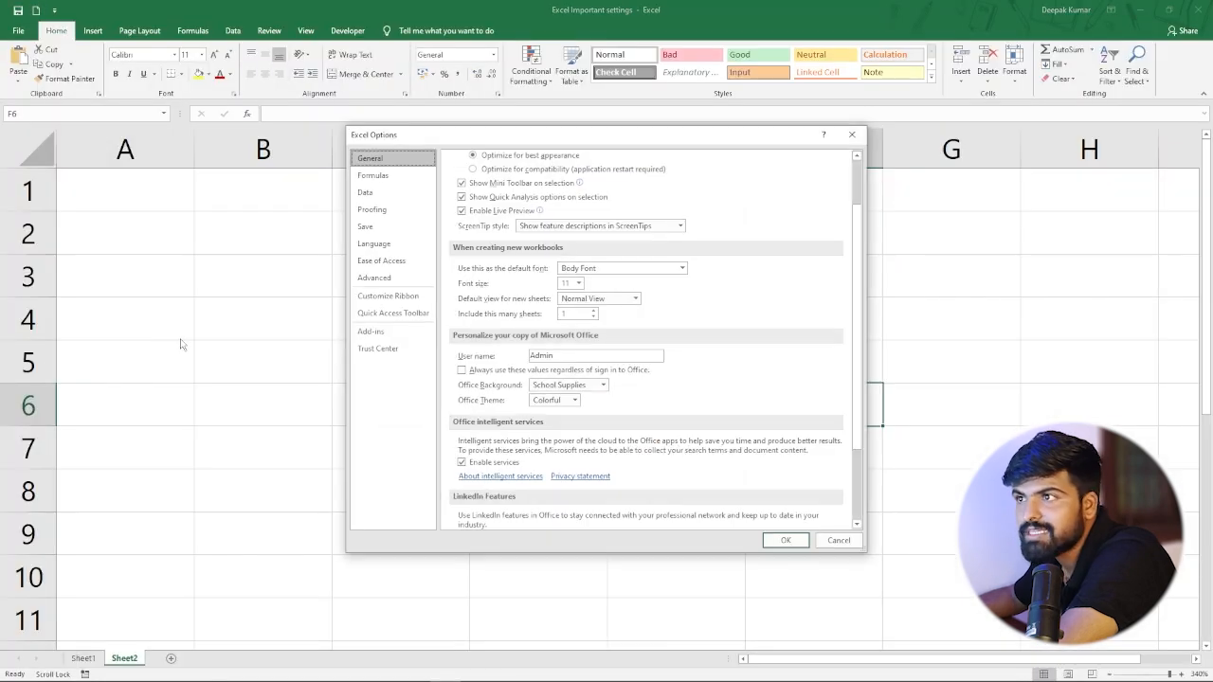
left_click(395, 278)
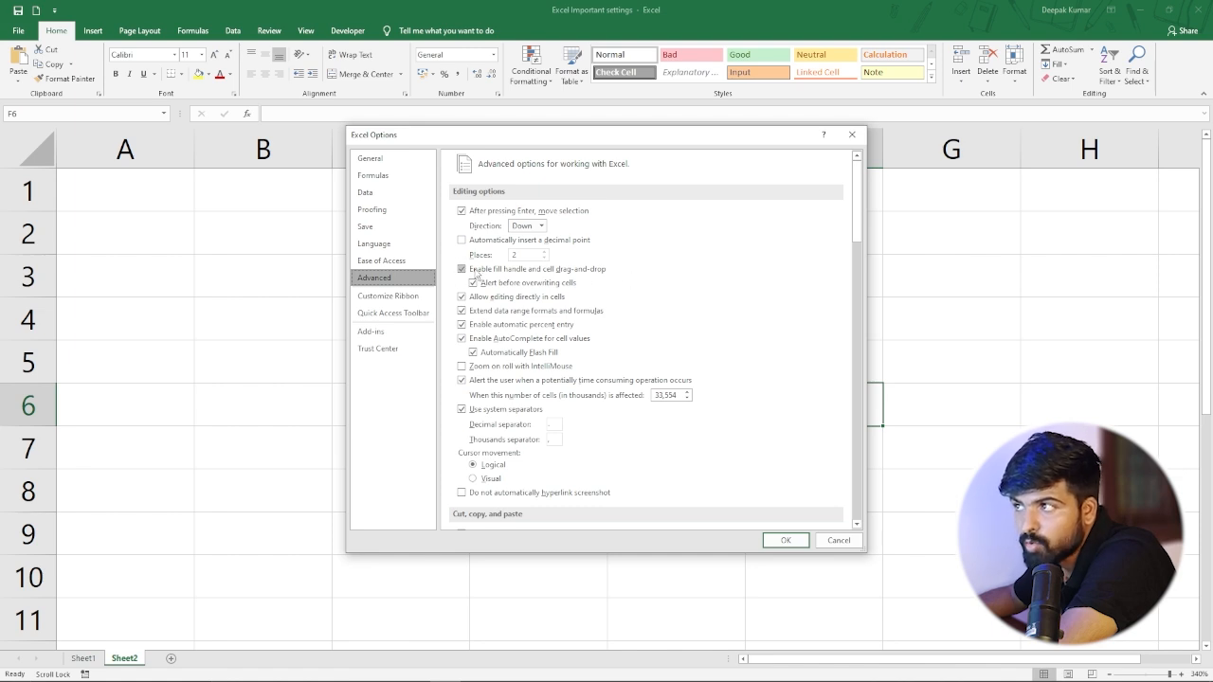
left_click(462, 270)
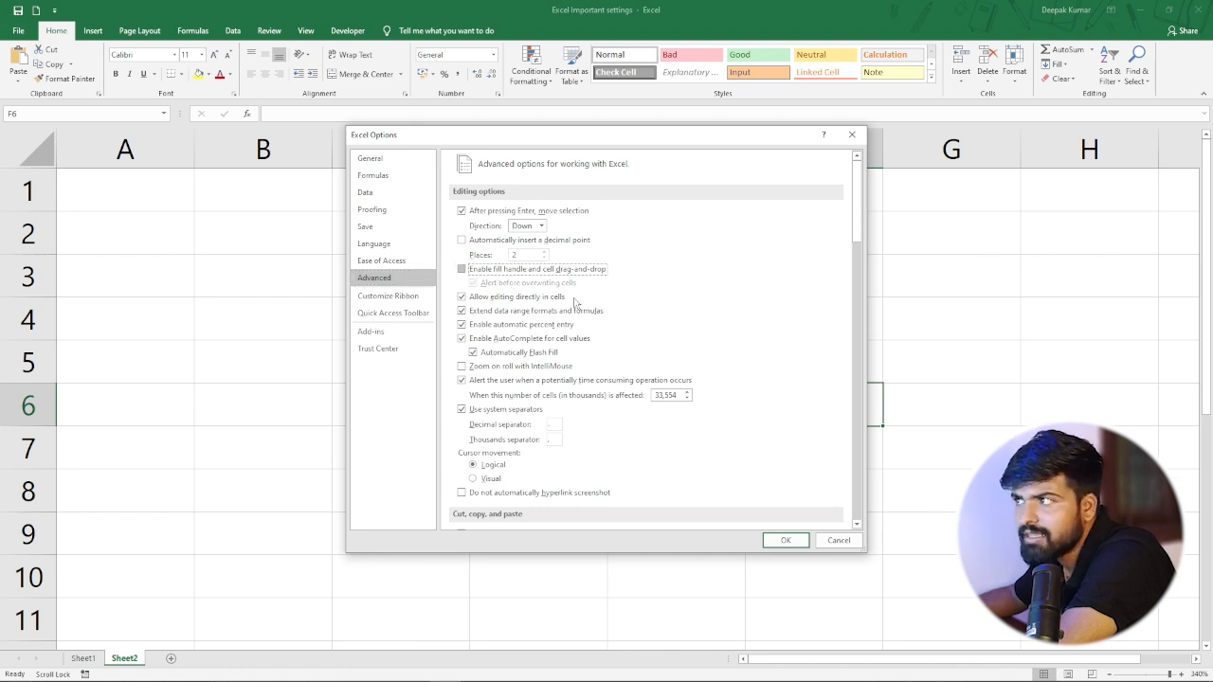
left_click(786, 541)
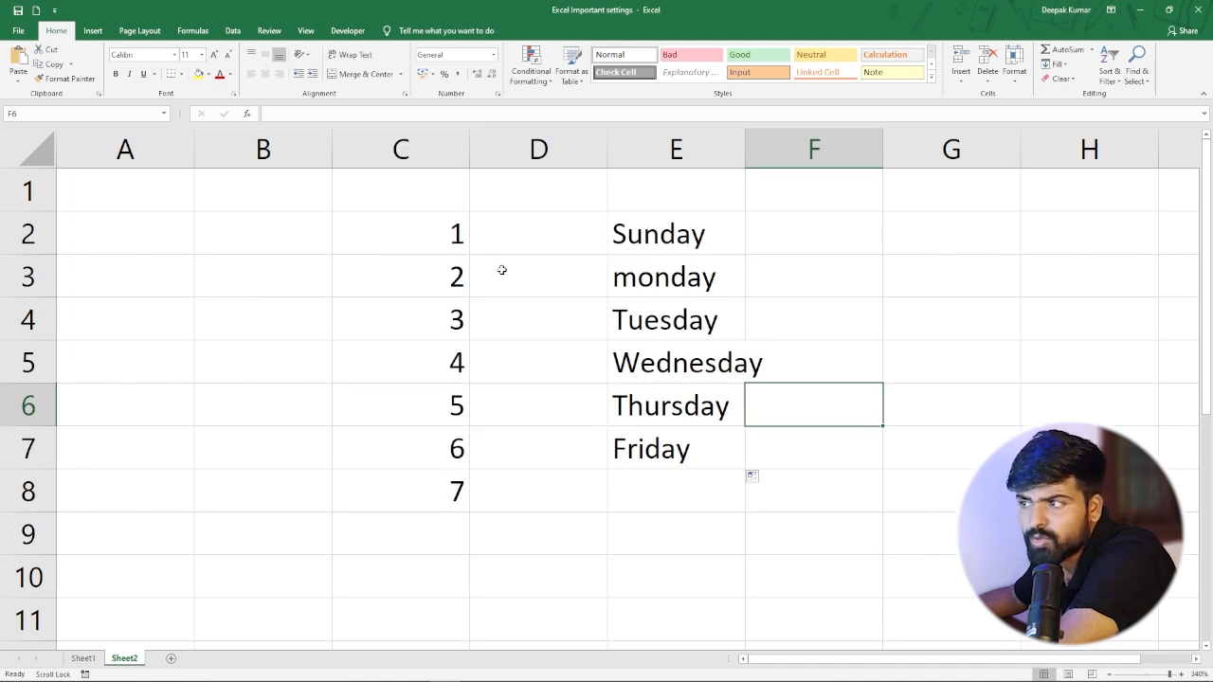
Enter 1, 2 and 3 in B2:B4 of Sheet2.
left_click(253, 245)
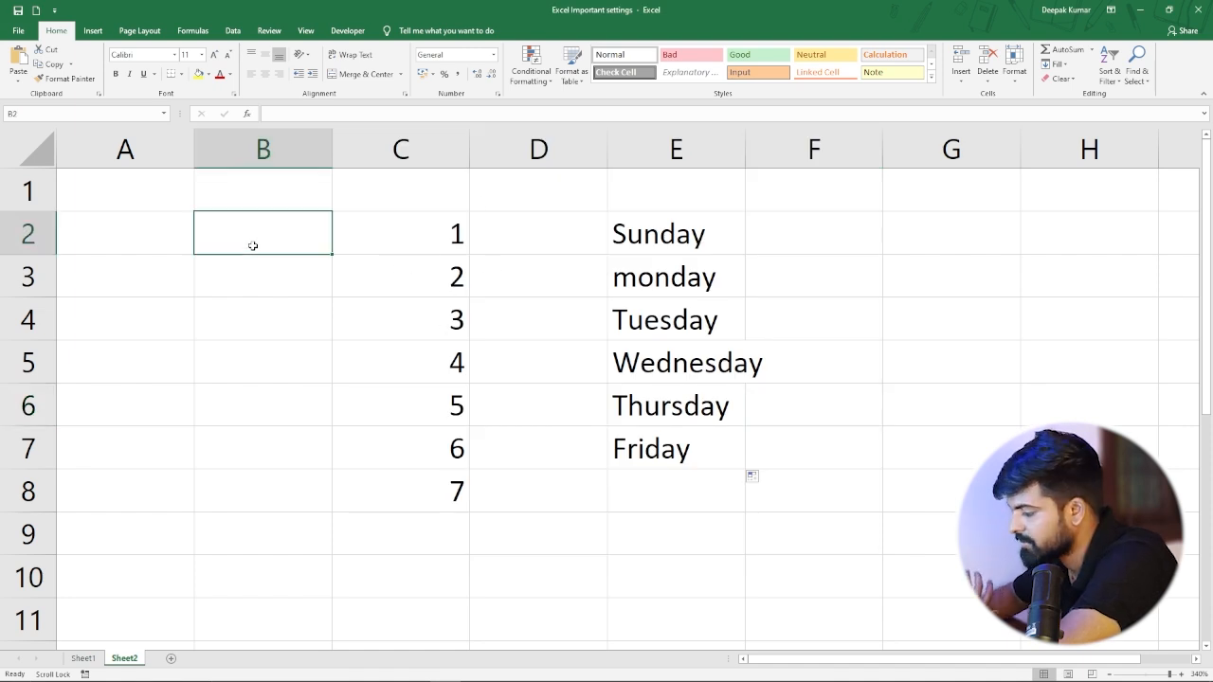
type("1")
key("Return")
type("2")
key("Return")
type("3")
key("Return")
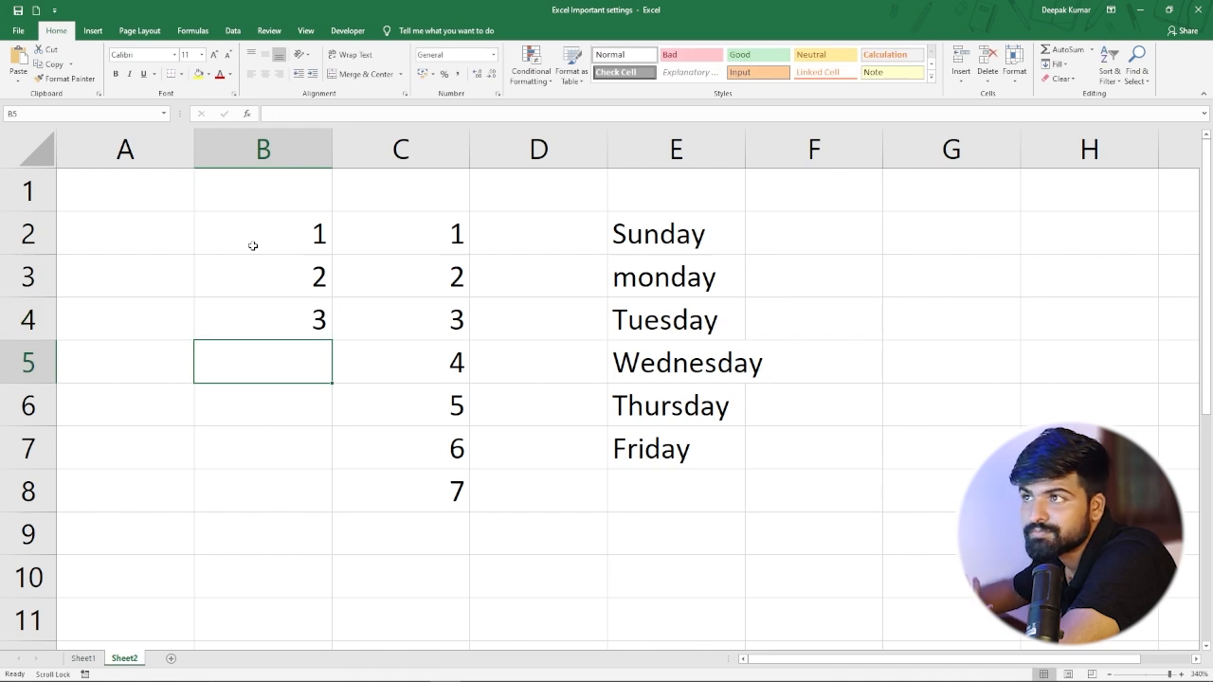
Try to extend the number series in B2:B4 down column B with the fill handle.
left_click_drag(253, 245, 274, 328)
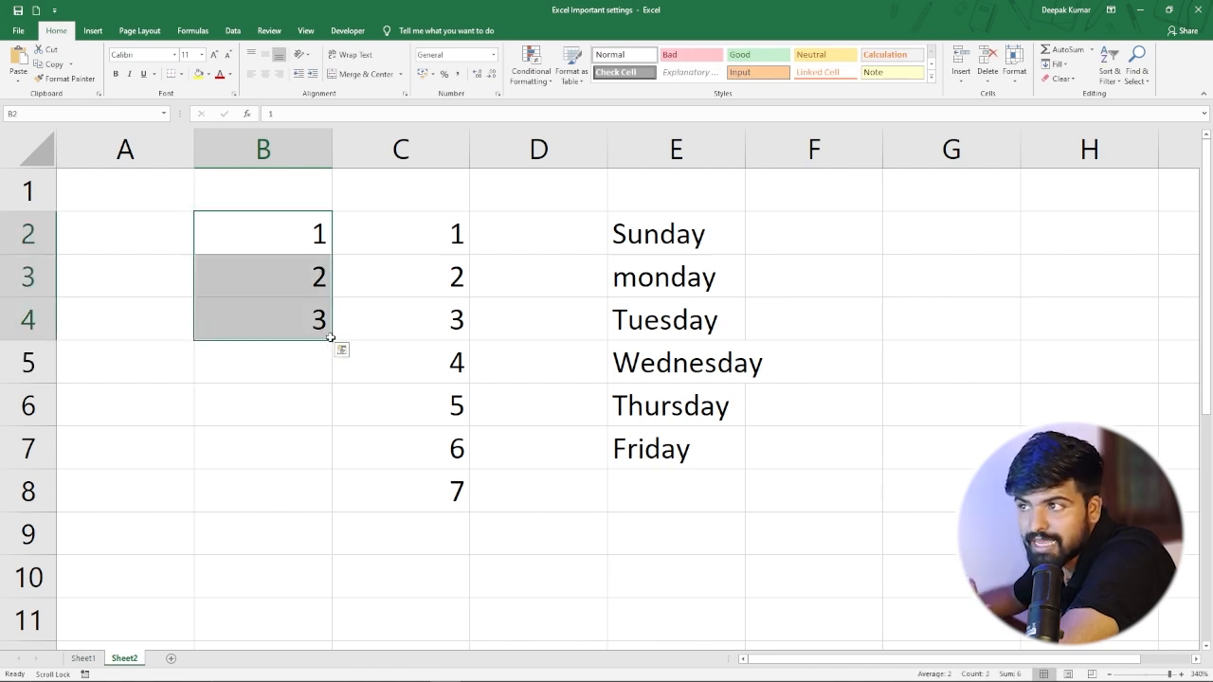
left_click(329, 360)
left_click_drag(309, 226, 326, 401)
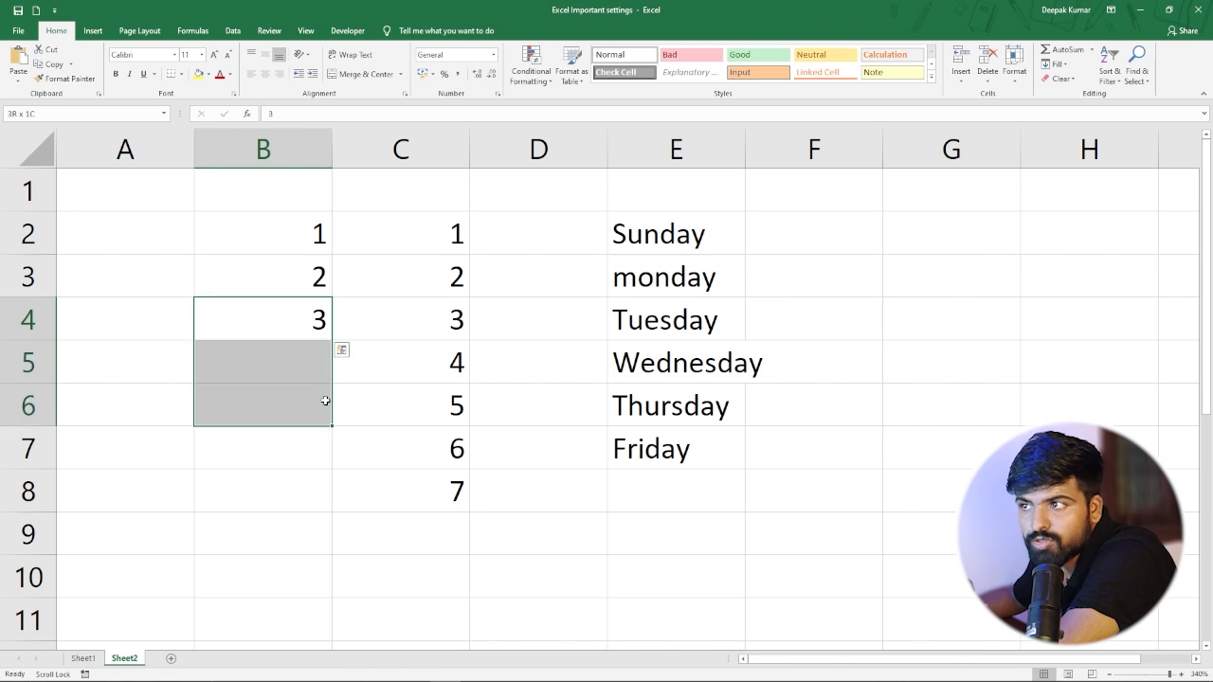
left_click(299, 345)
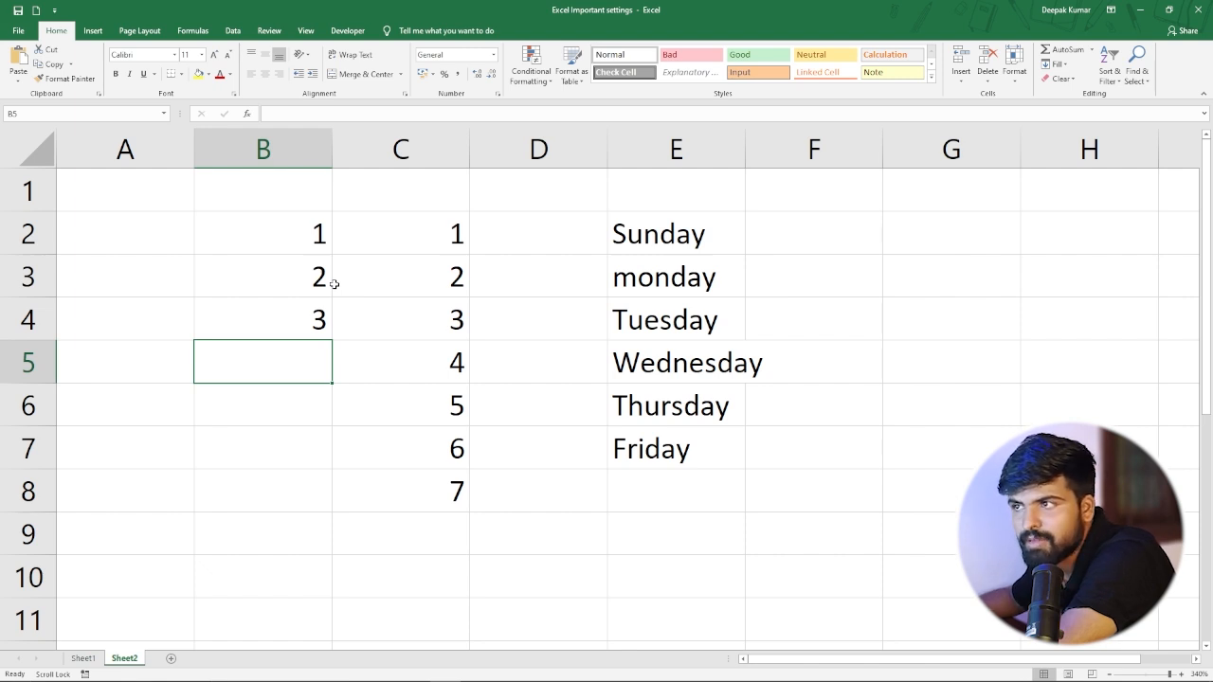
Turn the fill handle and cell drag-and-drop back on in the advanced editing options.
left_click(18, 30)
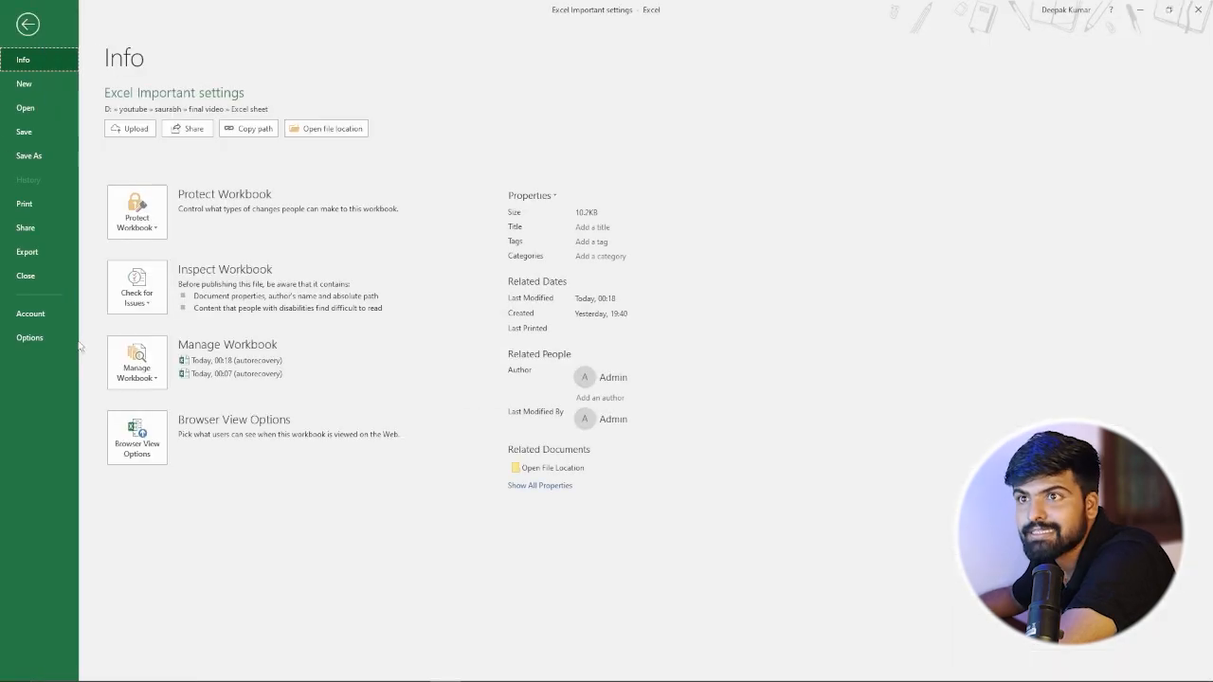
left_click(44, 337)
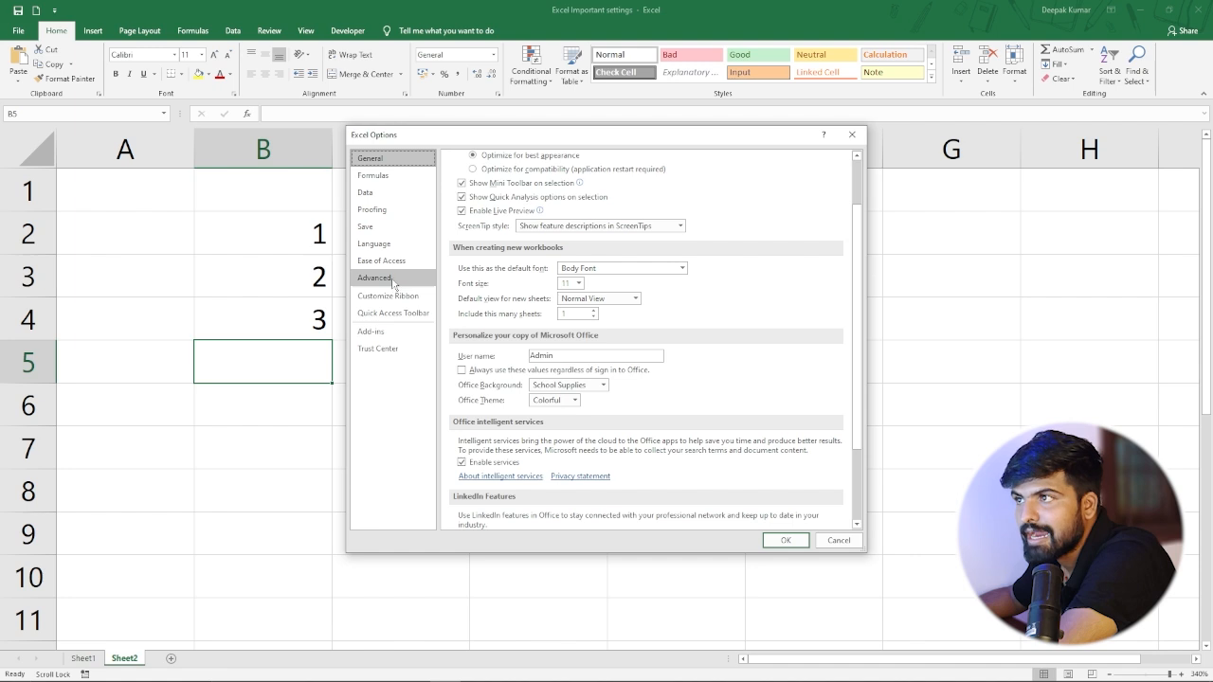
left_click(374, 278)
left_click(476, 272)
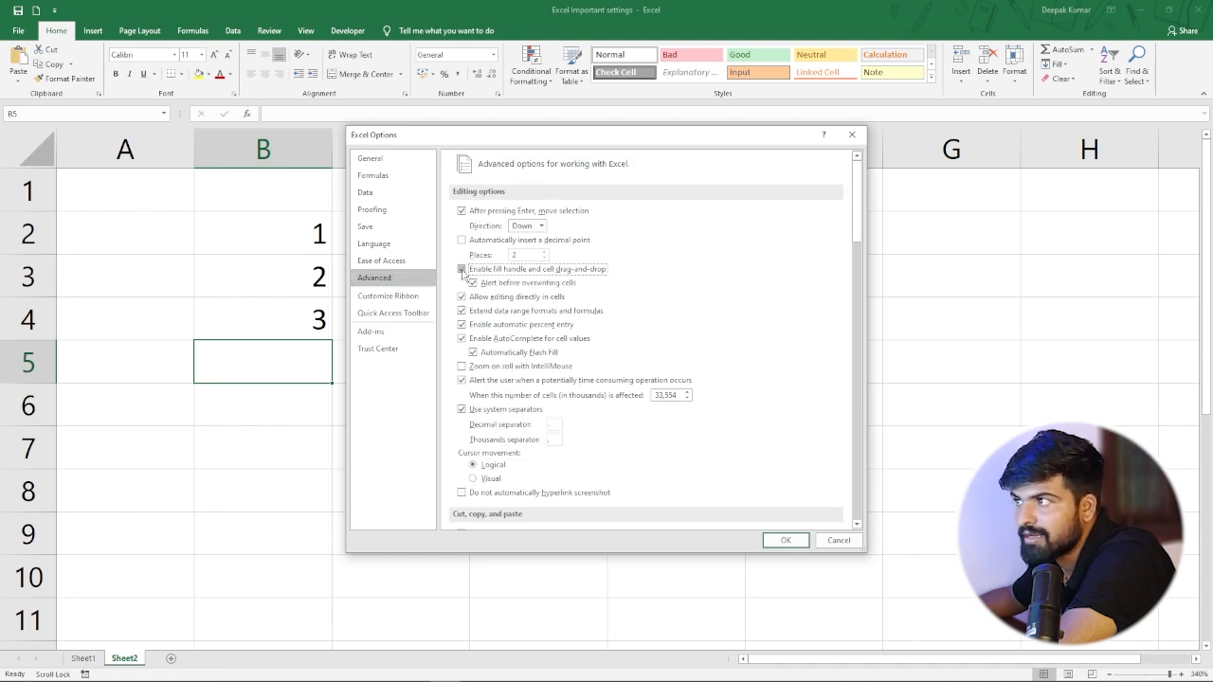
left_click(785, 541)
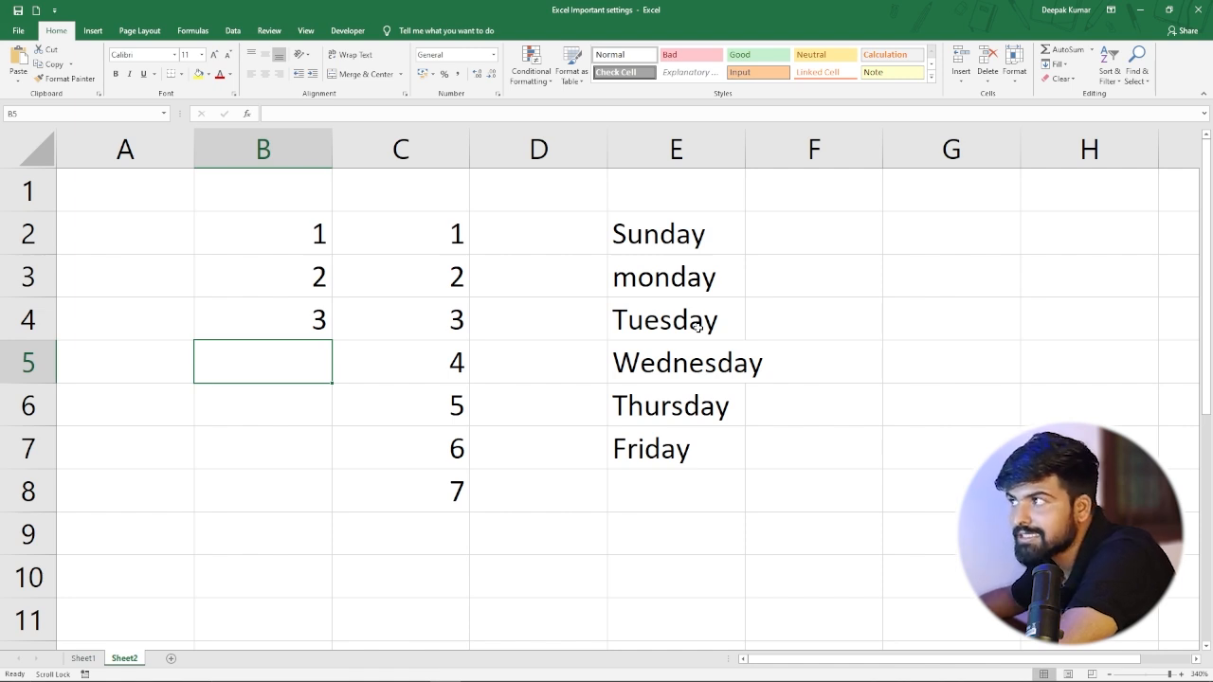
Clear the weekday names from E3:E7, leaving only the entry in E2.
left_click_drag(652, 290, 671, 448)
key("Delete")
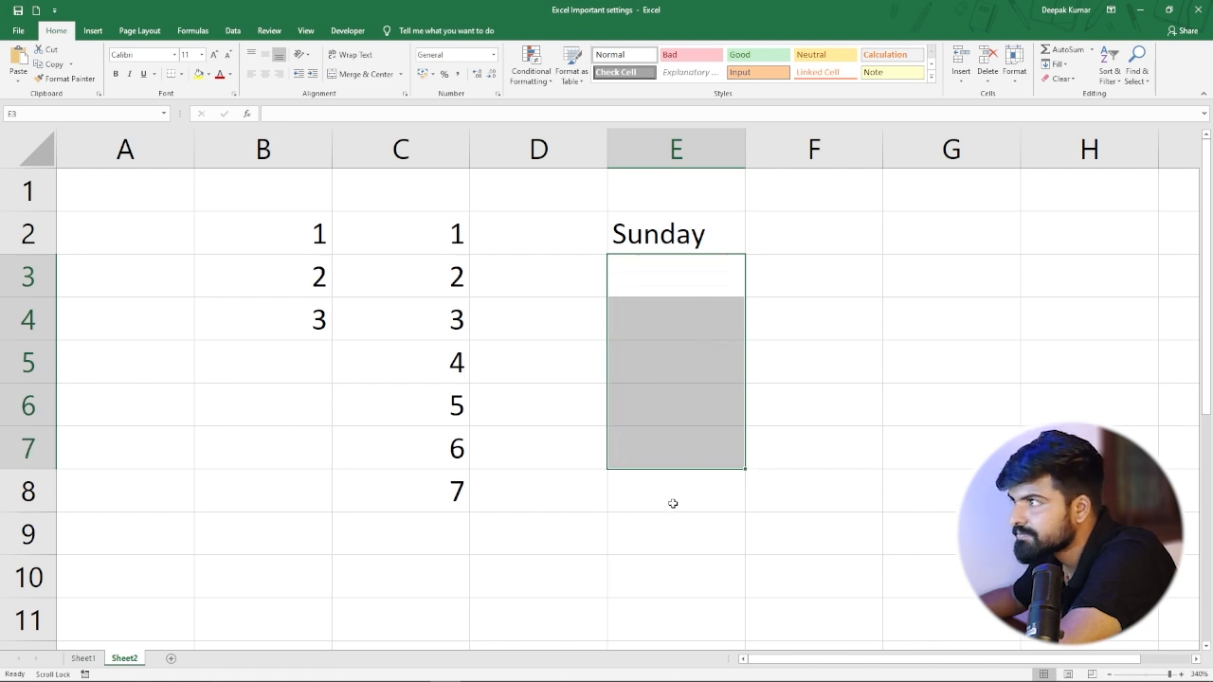
left_click(673, 503)
Shorten the text in E2 to Sun by editing it directly in the cell.
left_click(653, 233)
double_click(719, 235)
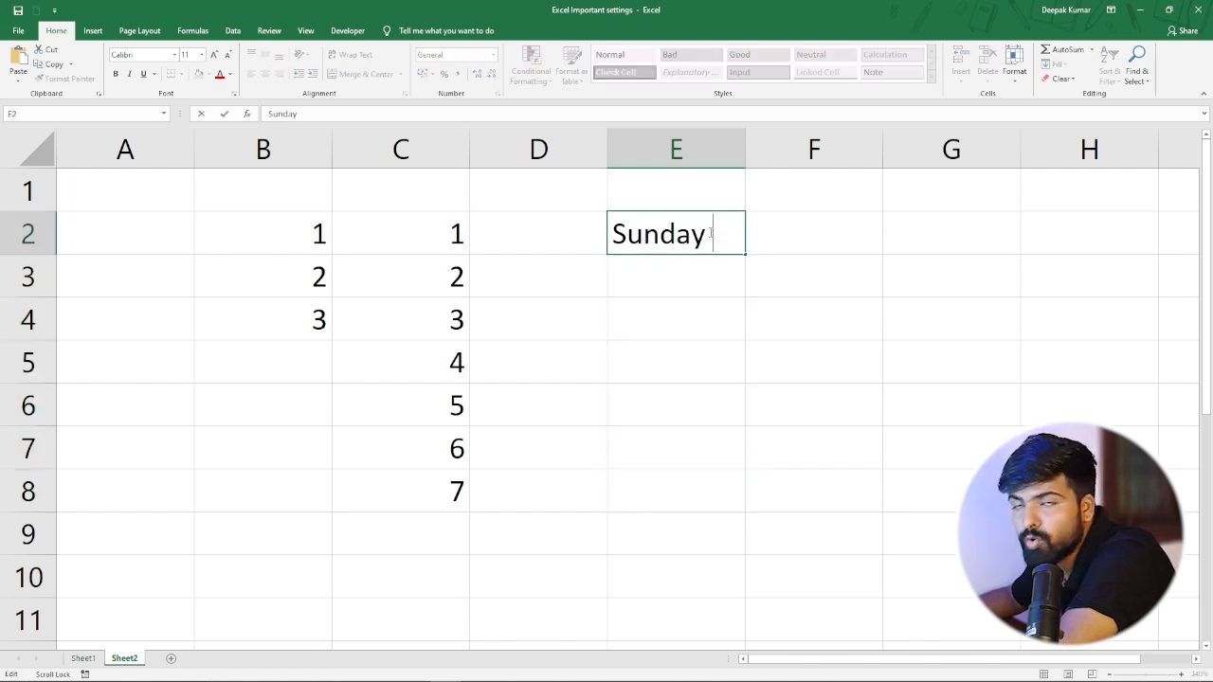
key("BackSpace")
key("BackSpace")
key("BackSpace")
key("Return")
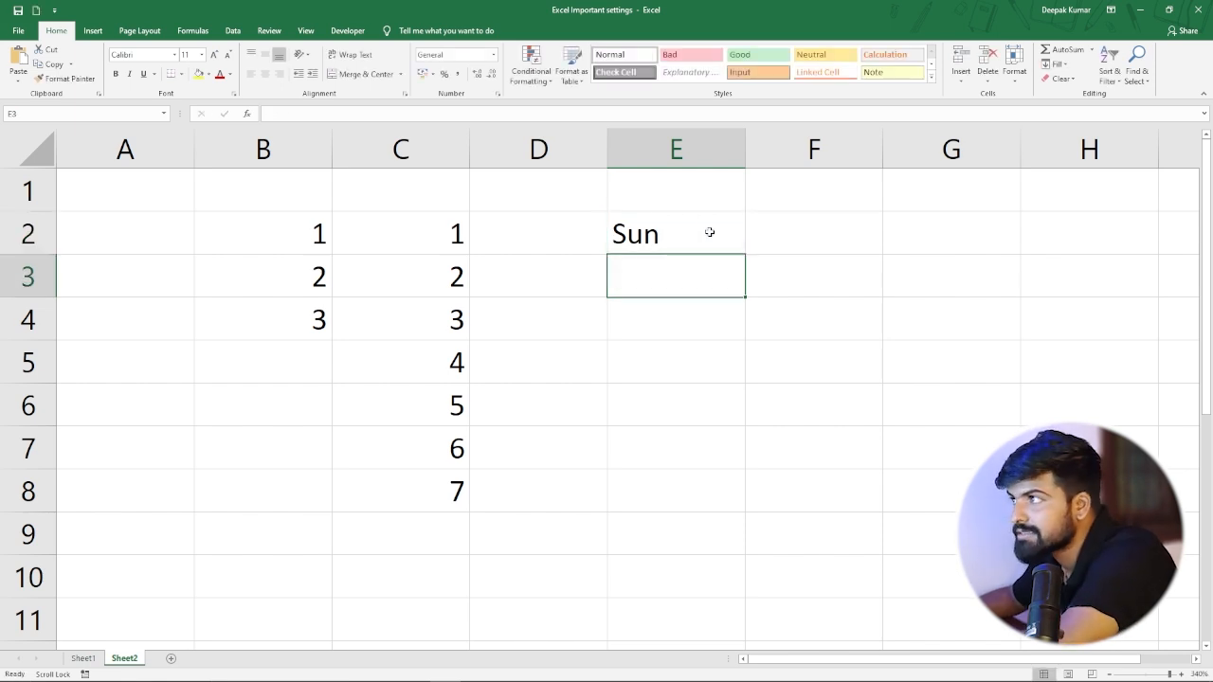
Open the text of E2 for editing in the formula bar and leave edit mode.
left_click(666, 239)
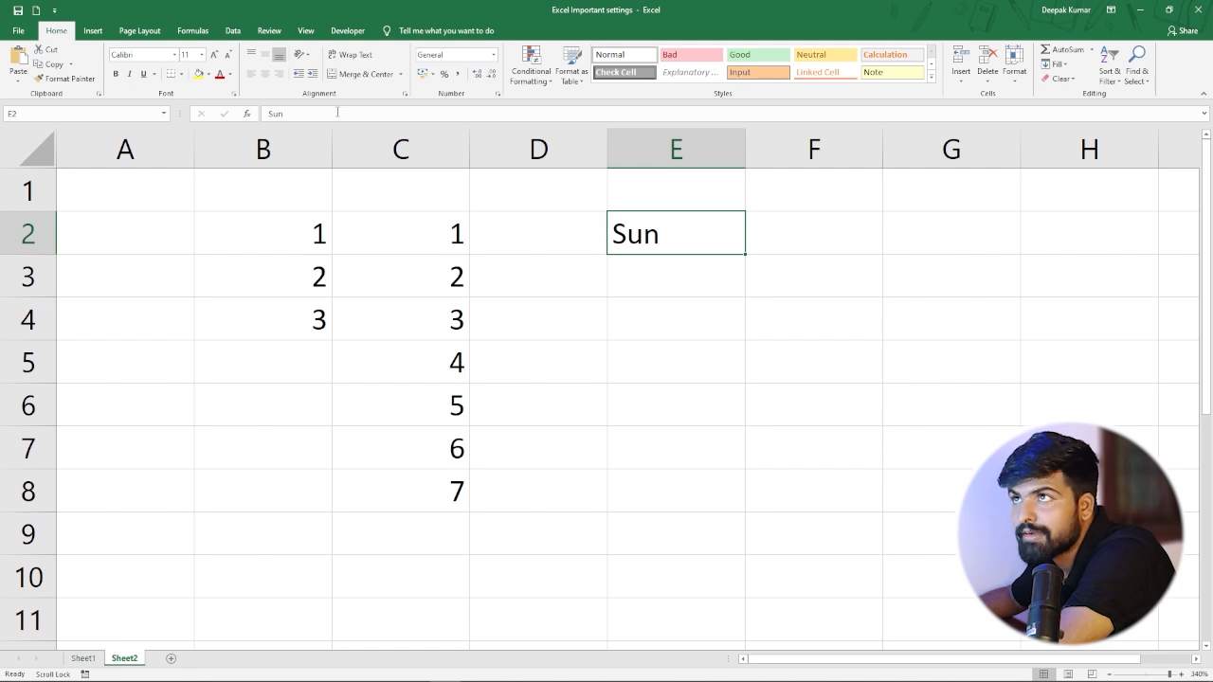
key("F2")
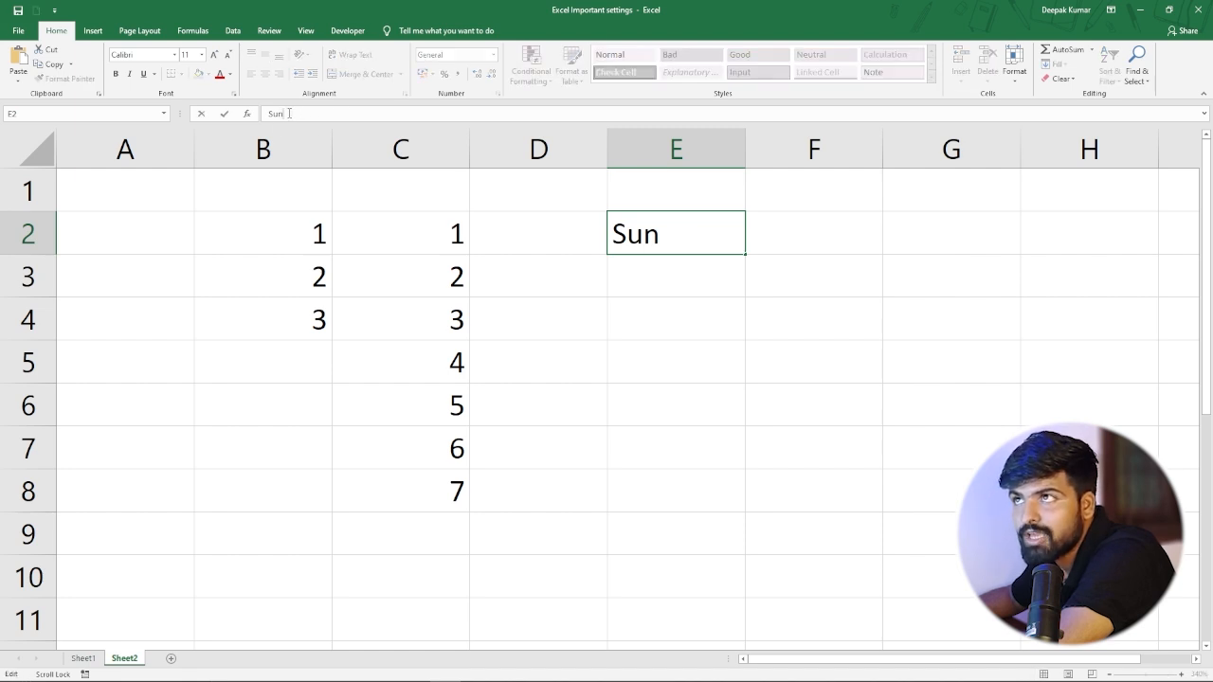
key("Return")
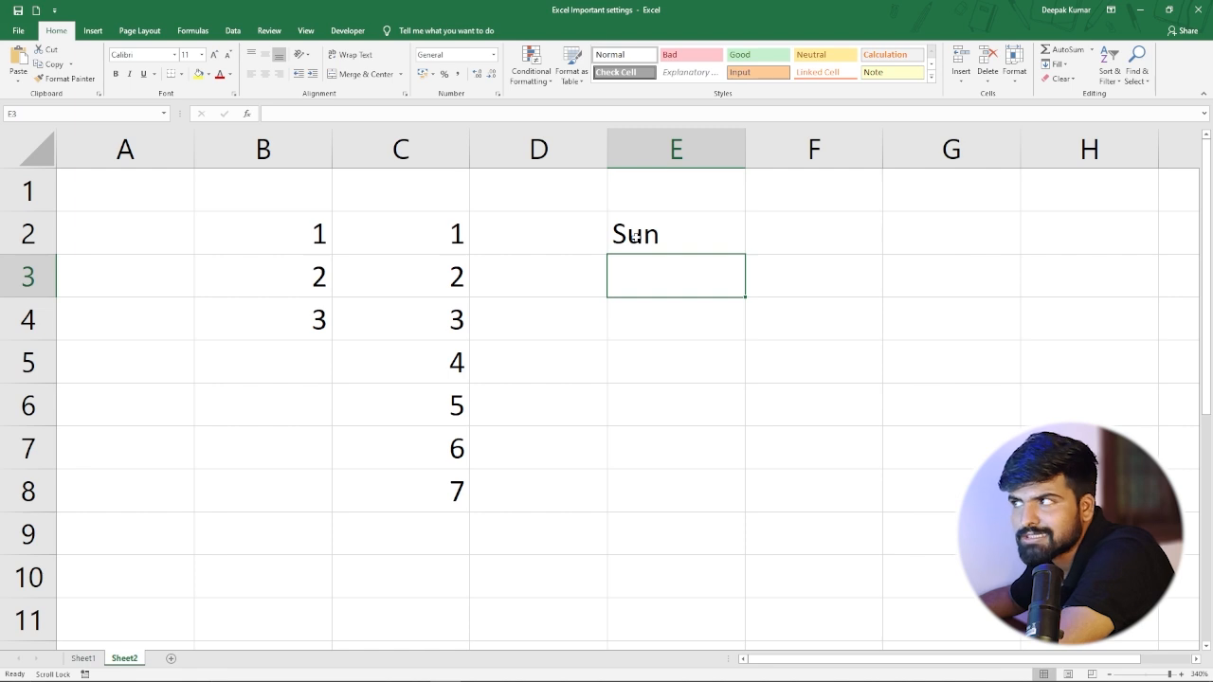
Disable editing directly in cells in the advanced editing options.
left_click(635, 235)
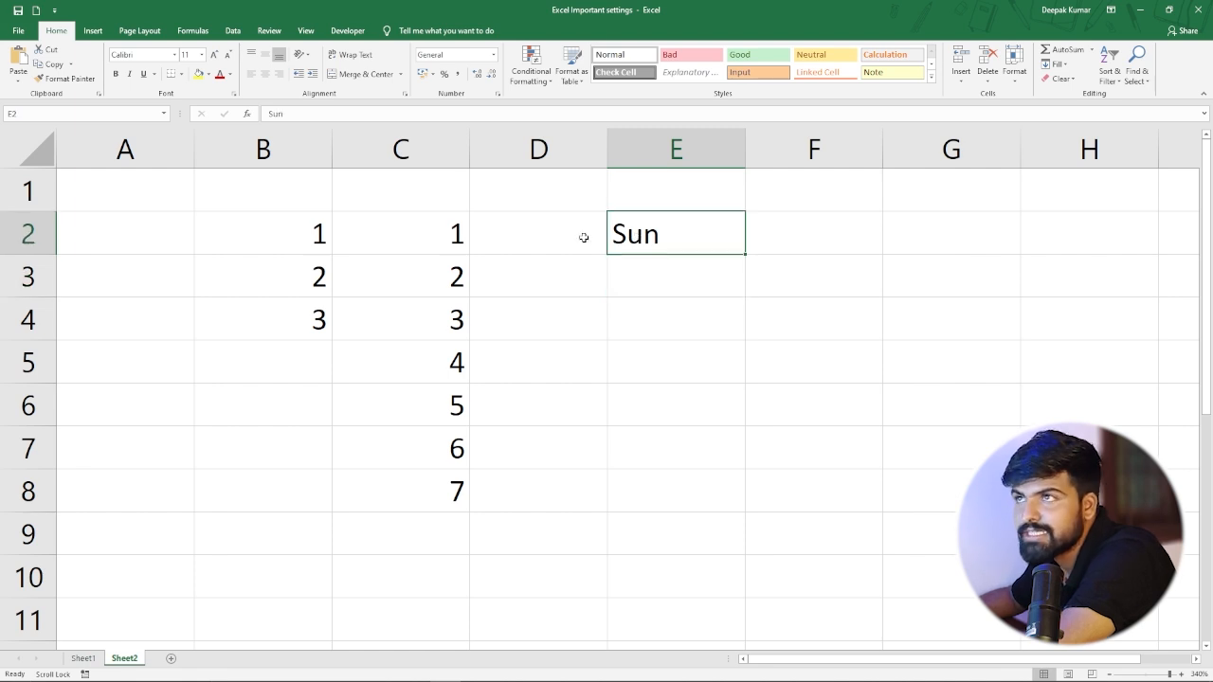
left_click(18, 30)
left_click(30, 338)
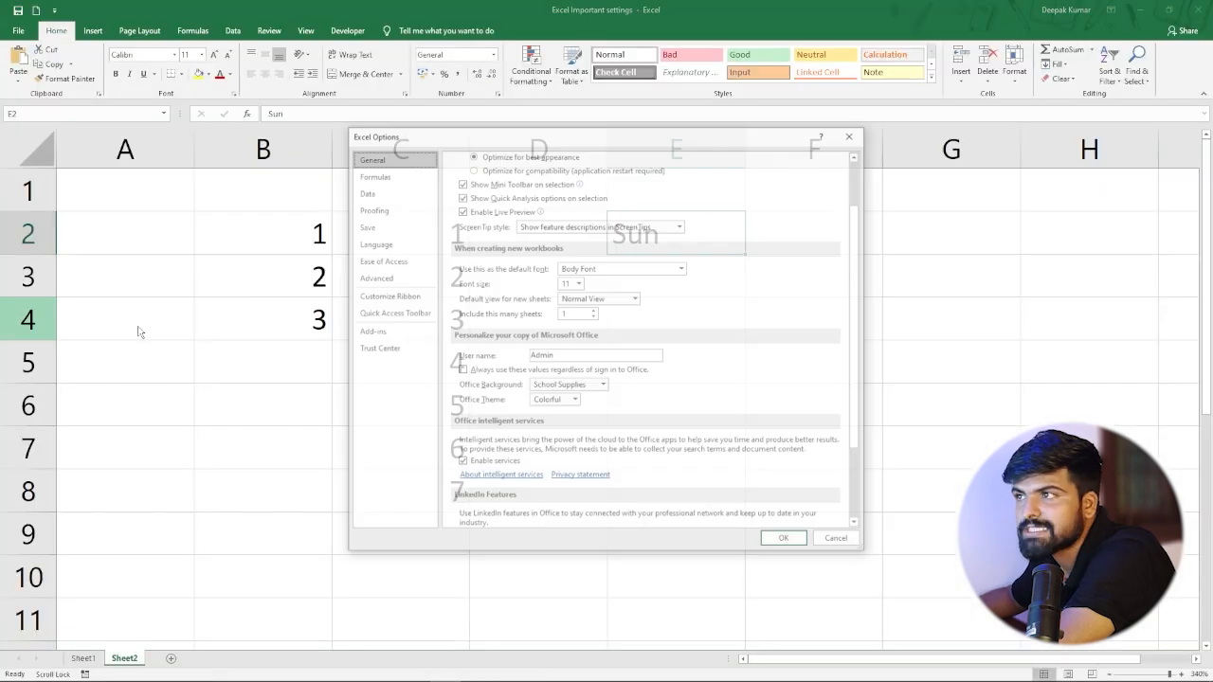
left_click(388, 280)
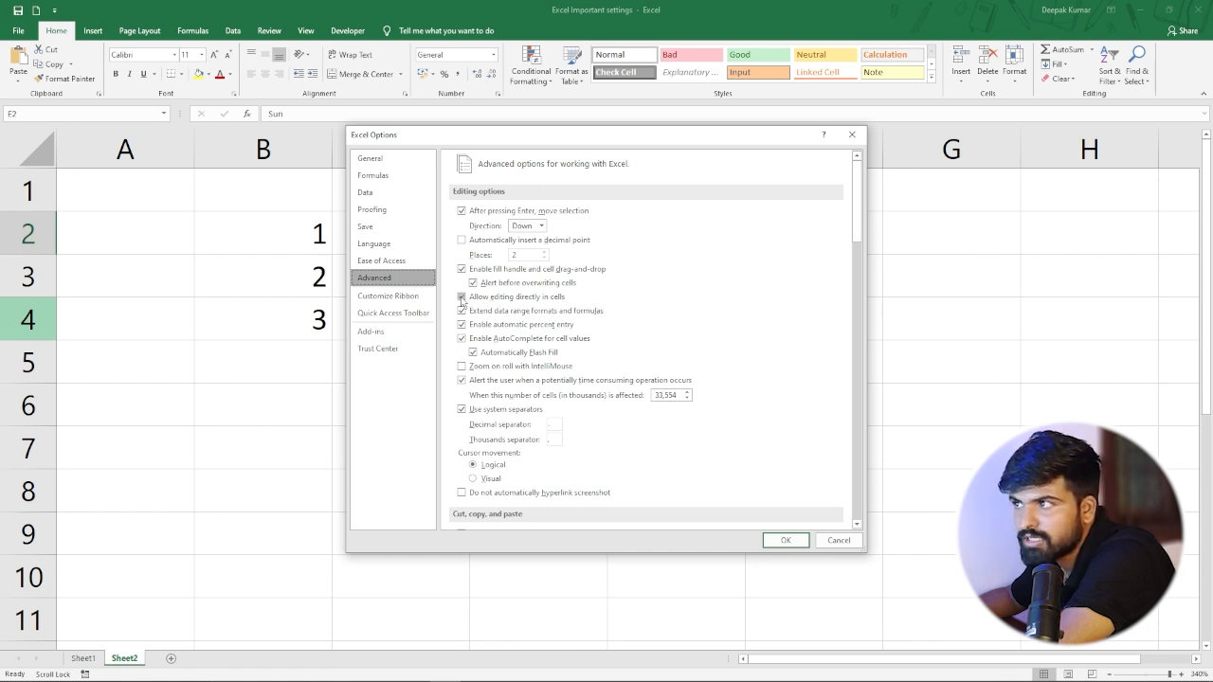
left_click(462, 297)
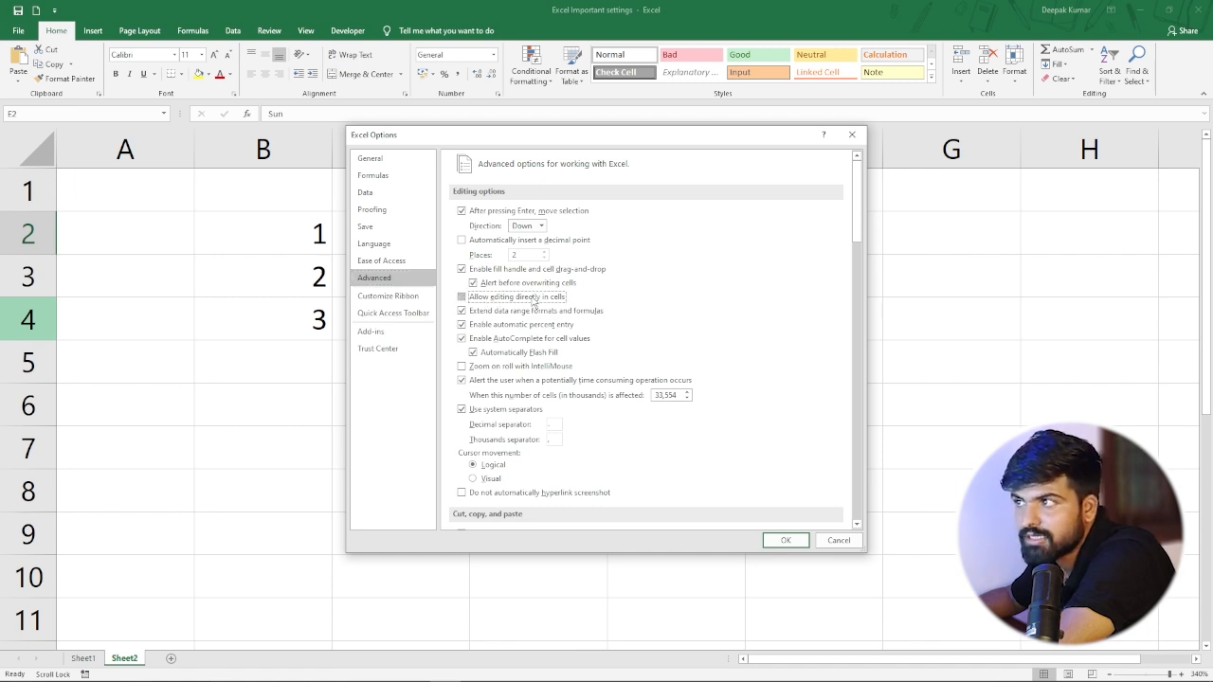
left_click(782, 541)
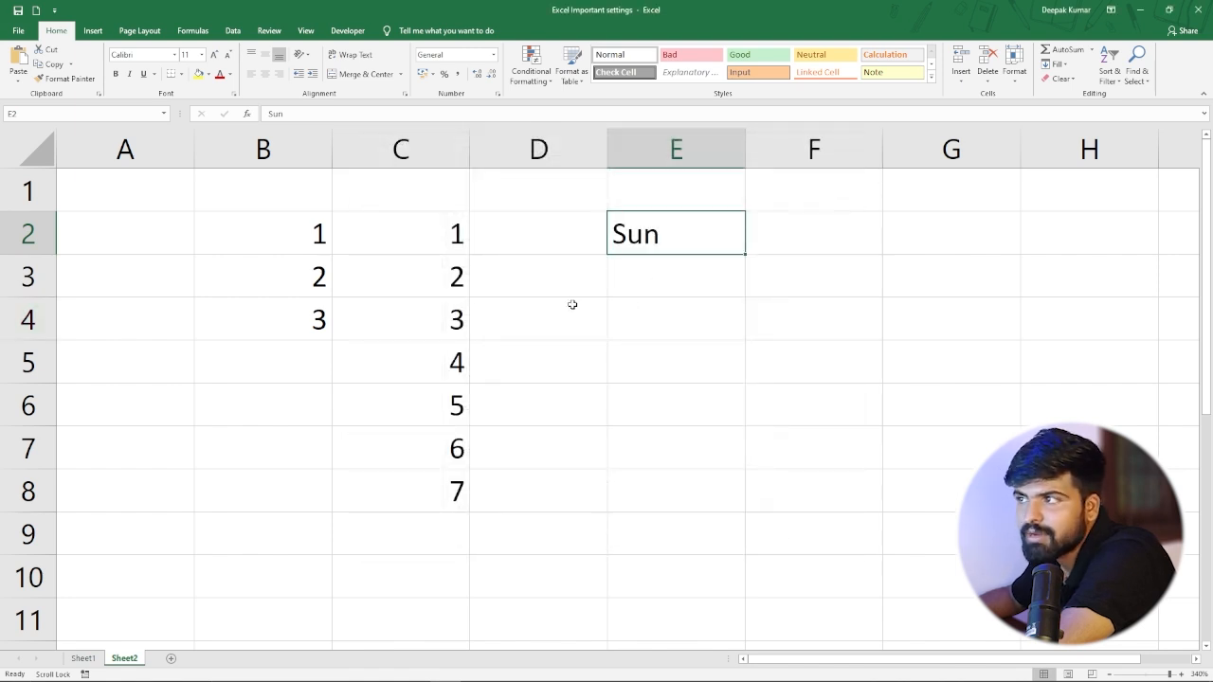
Change the value in C4 to 30 through the formula bar.
left_click(450, 323)
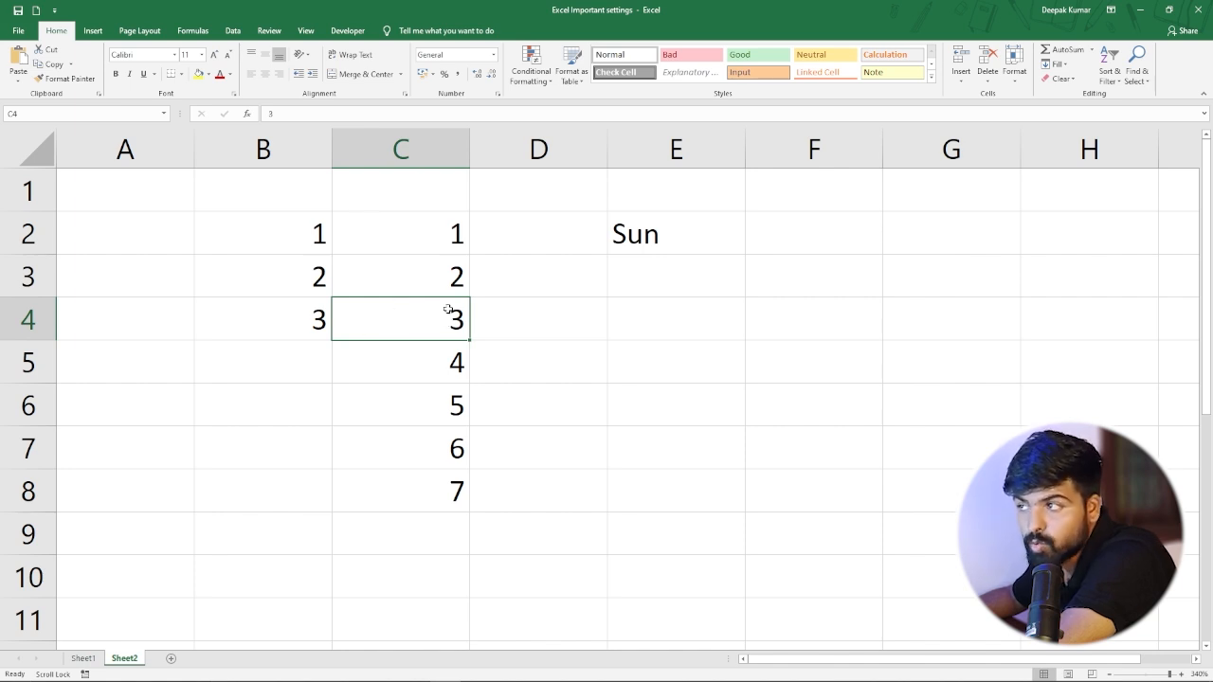
left_click(280, 112)
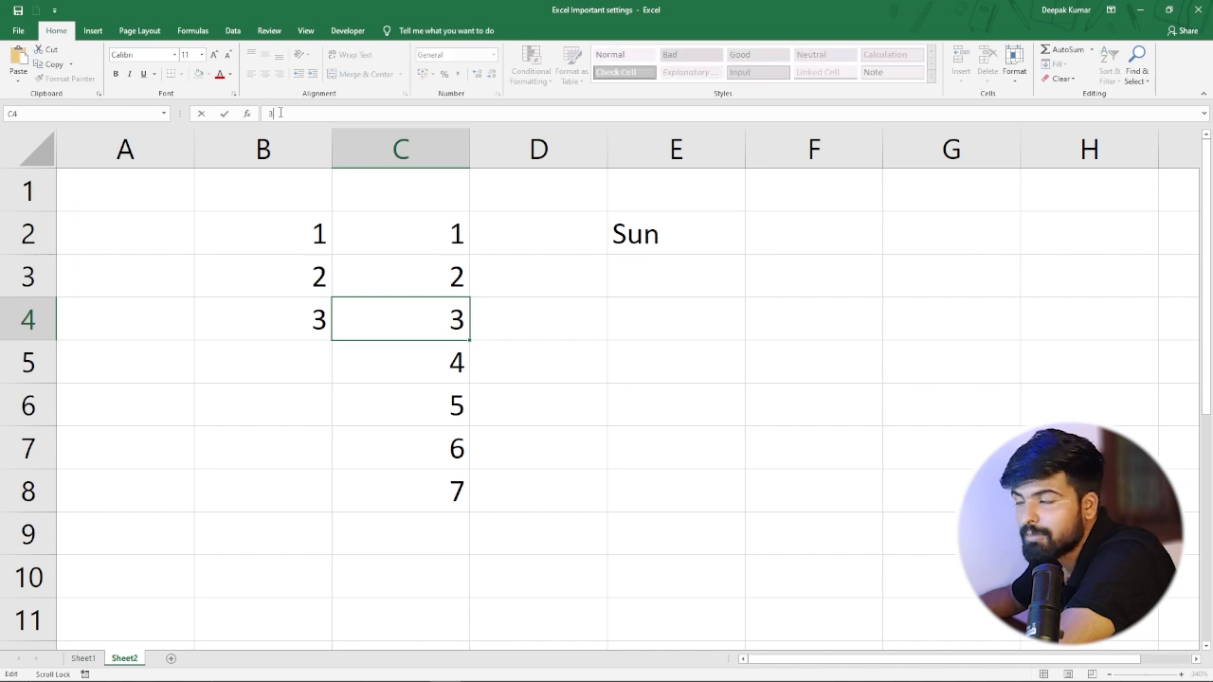
type("0")
key("Return")
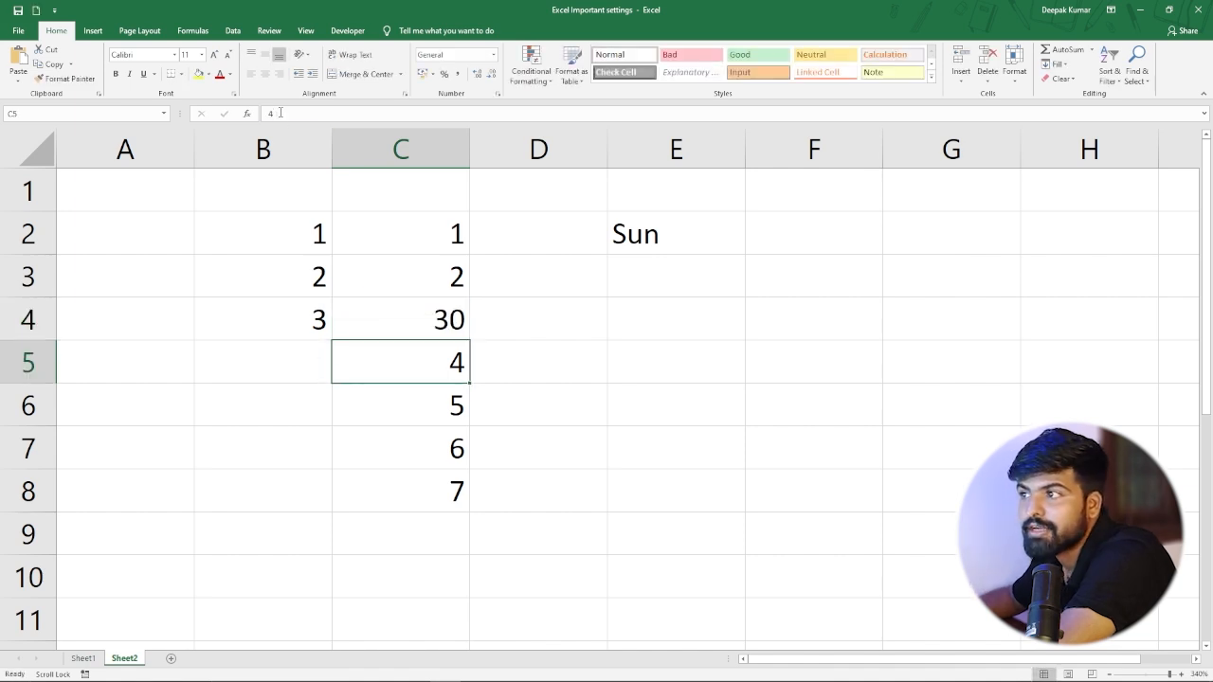
Allow editing directly in cells again in the advanced editing options.
left_click(399, 312)
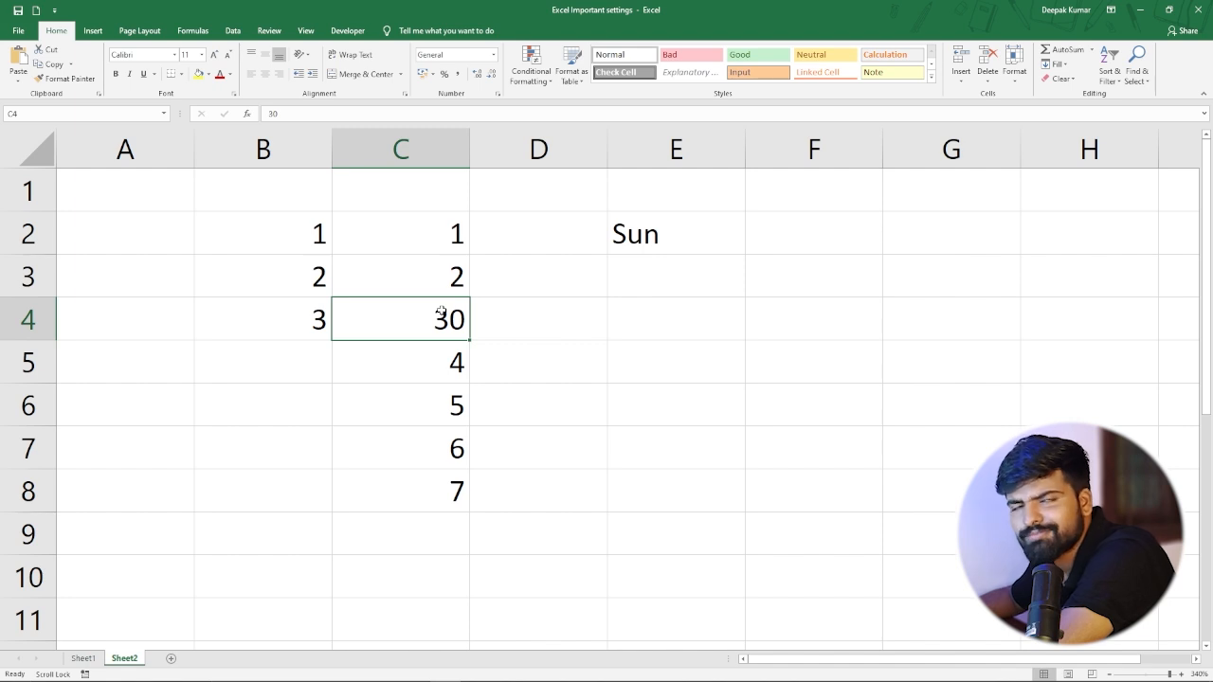
left_click(18, 30)
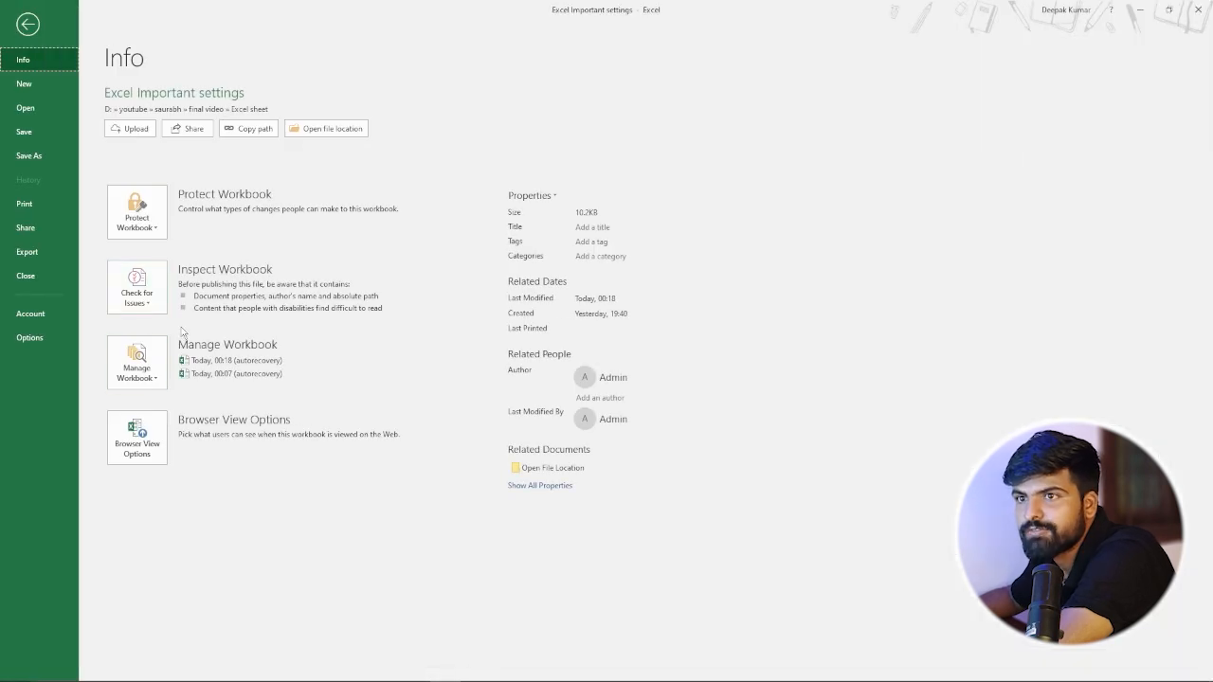
left_click(67, 339)
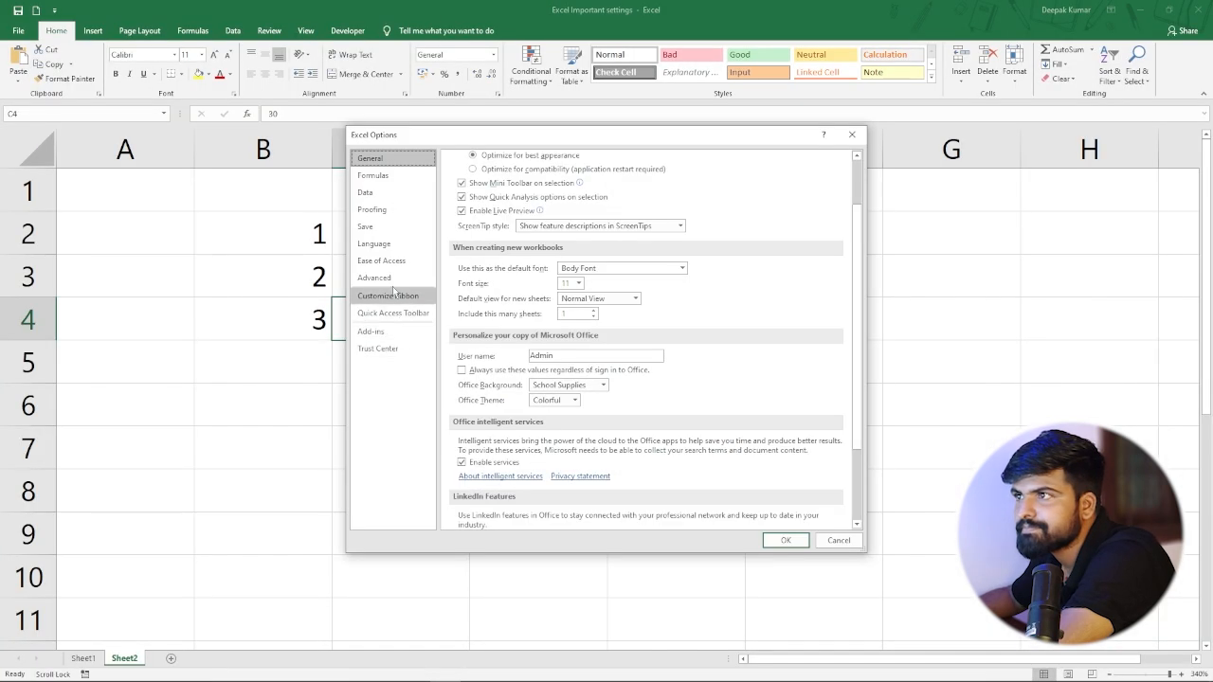
left_click(398, 279)
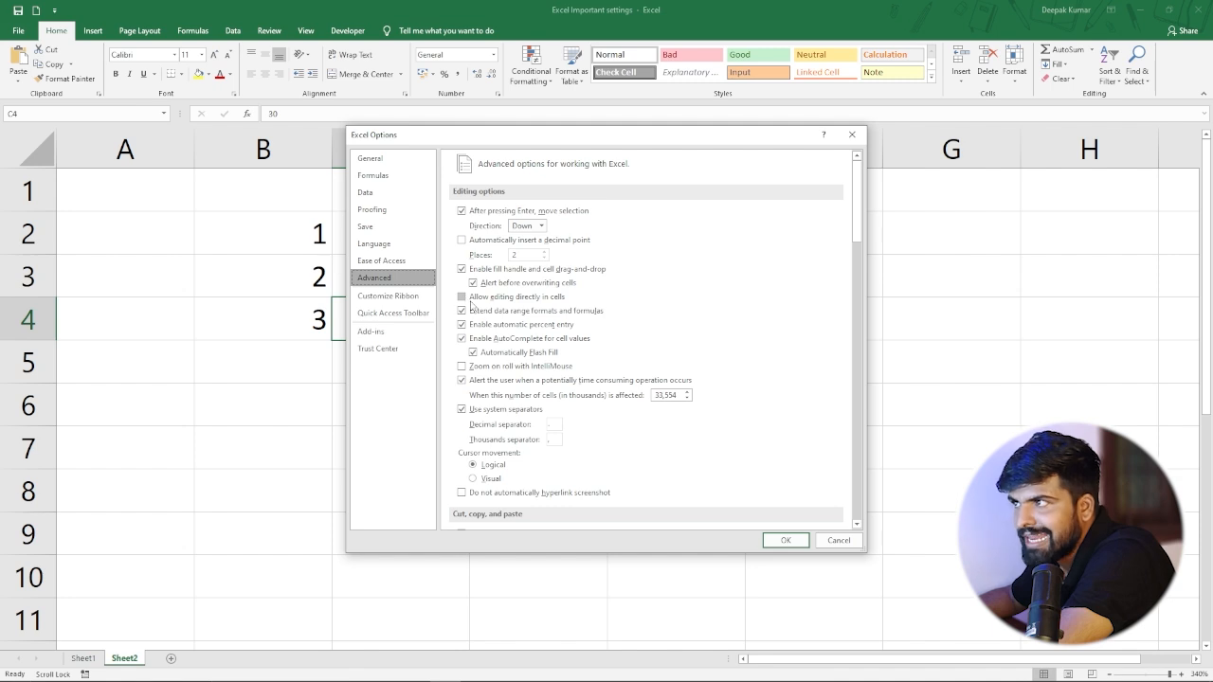
left_click(477, 299)
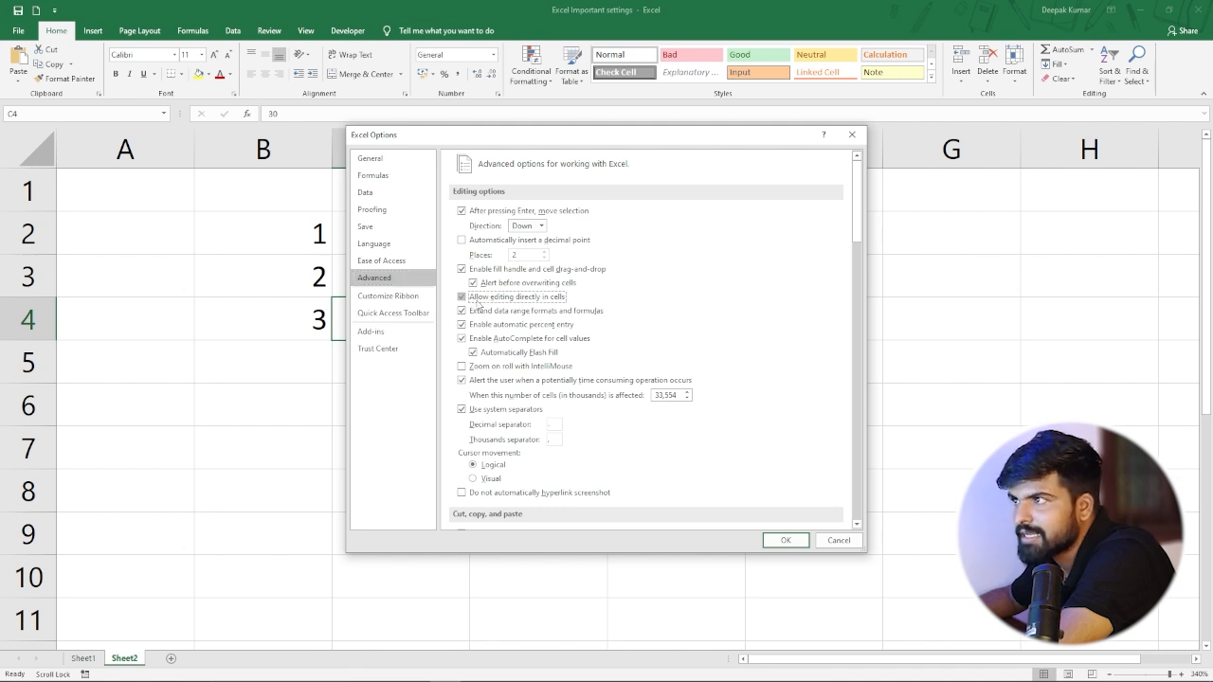
left_click(782, 540)
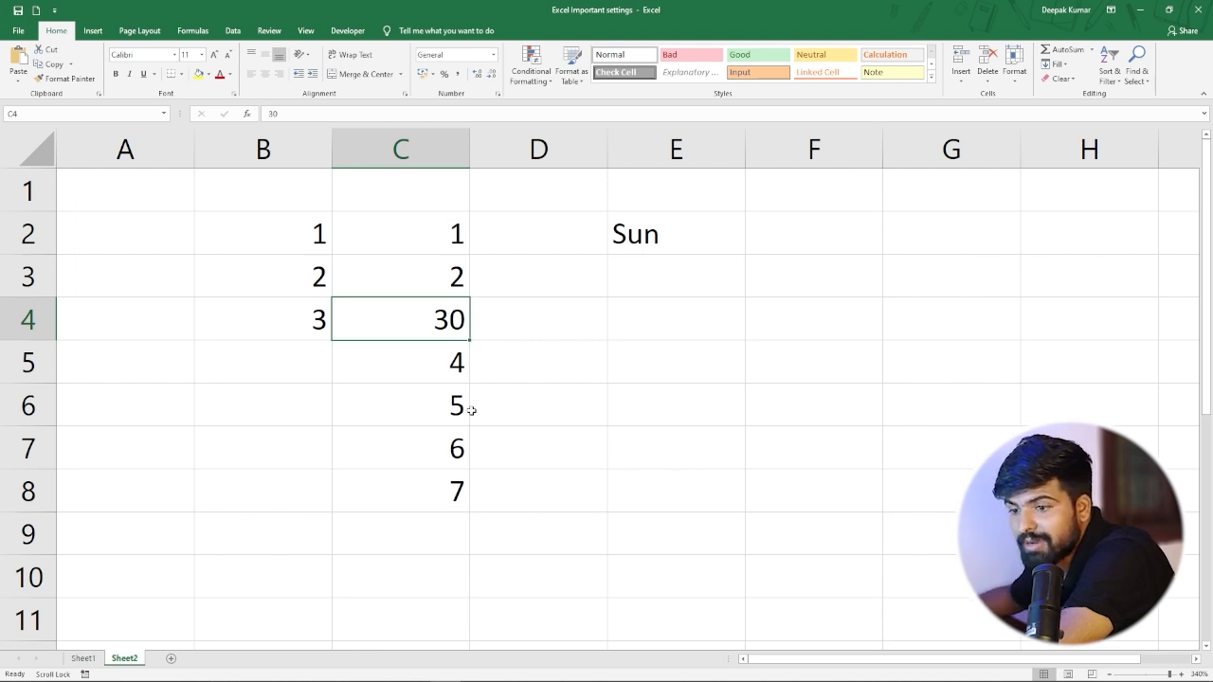
Scroll Sheet2 down and back up several times to examine the default wheel behaviour.
scroll(565, 373, "down", 1)
scroll(567, 371, "down", 4)
scroll(568, 370, "up", 4)
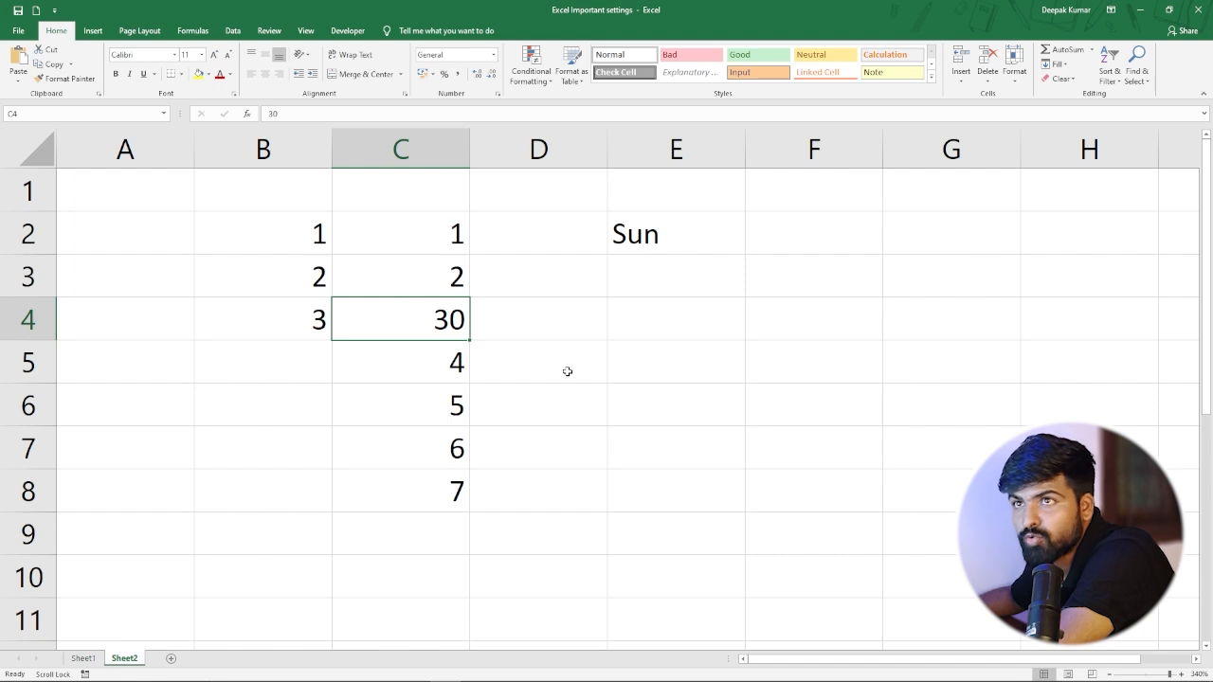
scroll(504, 339, "down", 1)
scroll(503, 338, "down", 10)
scroll(503, 338, "up", 10)
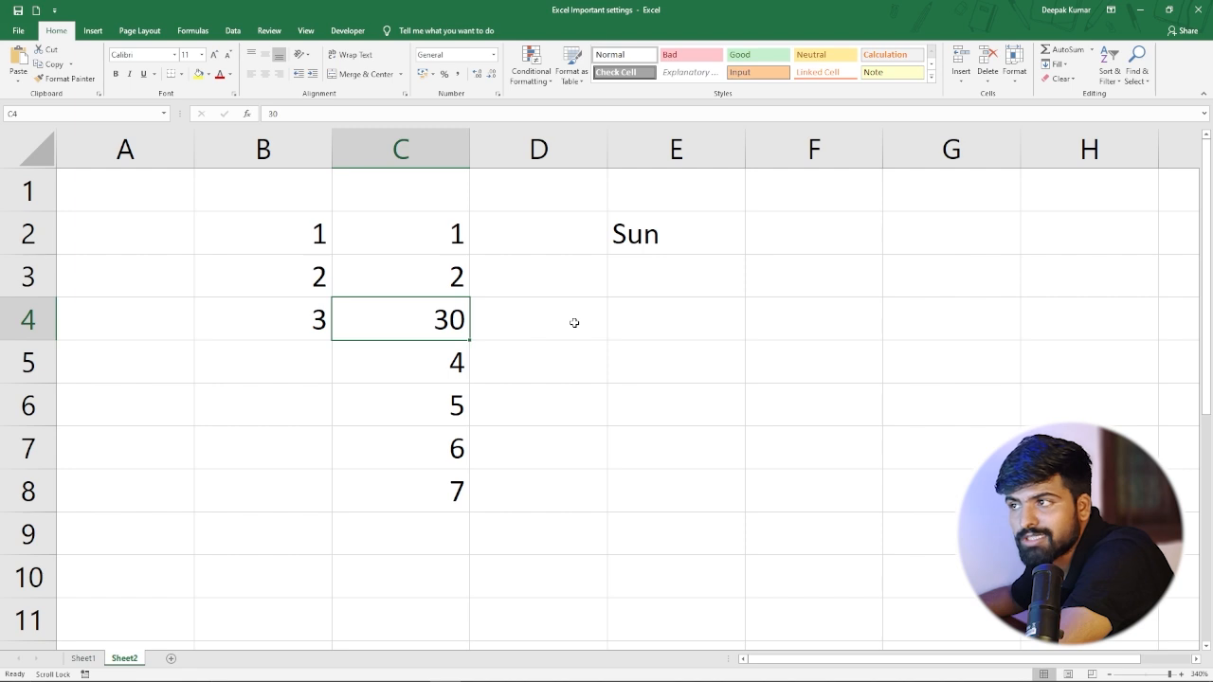
scroll(597, 365, "down", 2)
scroll(597, 364, "up", 2)
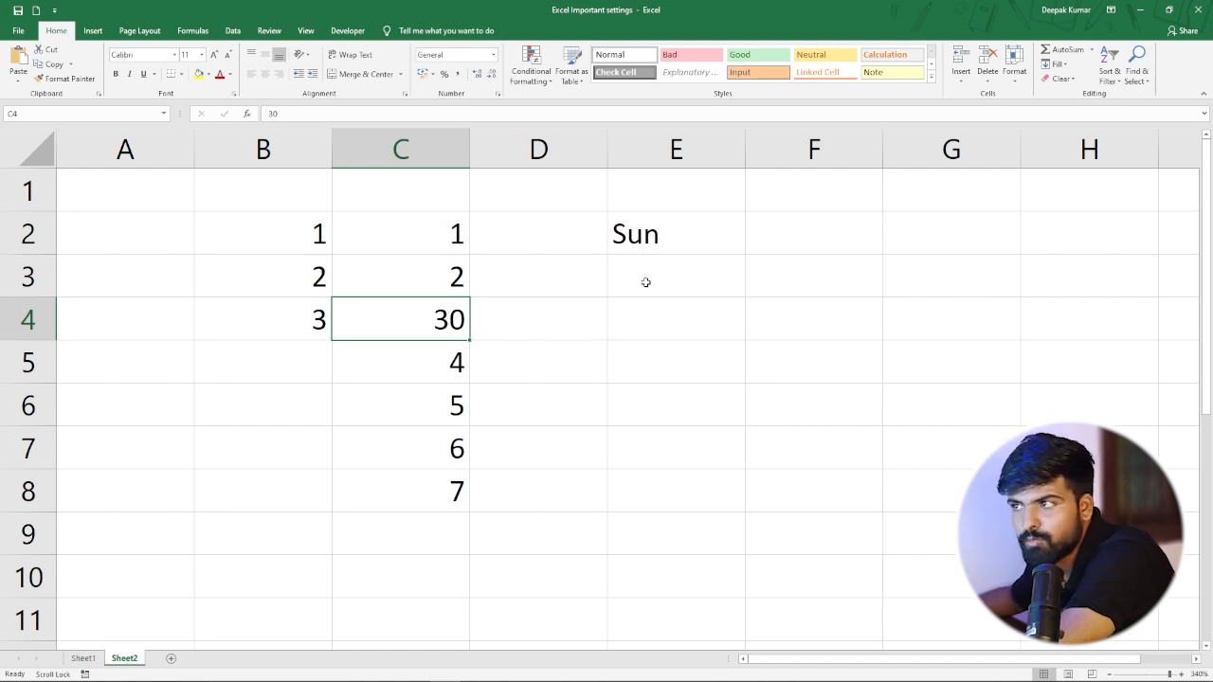
Enable Zoom on roll with IntelliMouse in the advanced editing options.
left_click(18, 30)
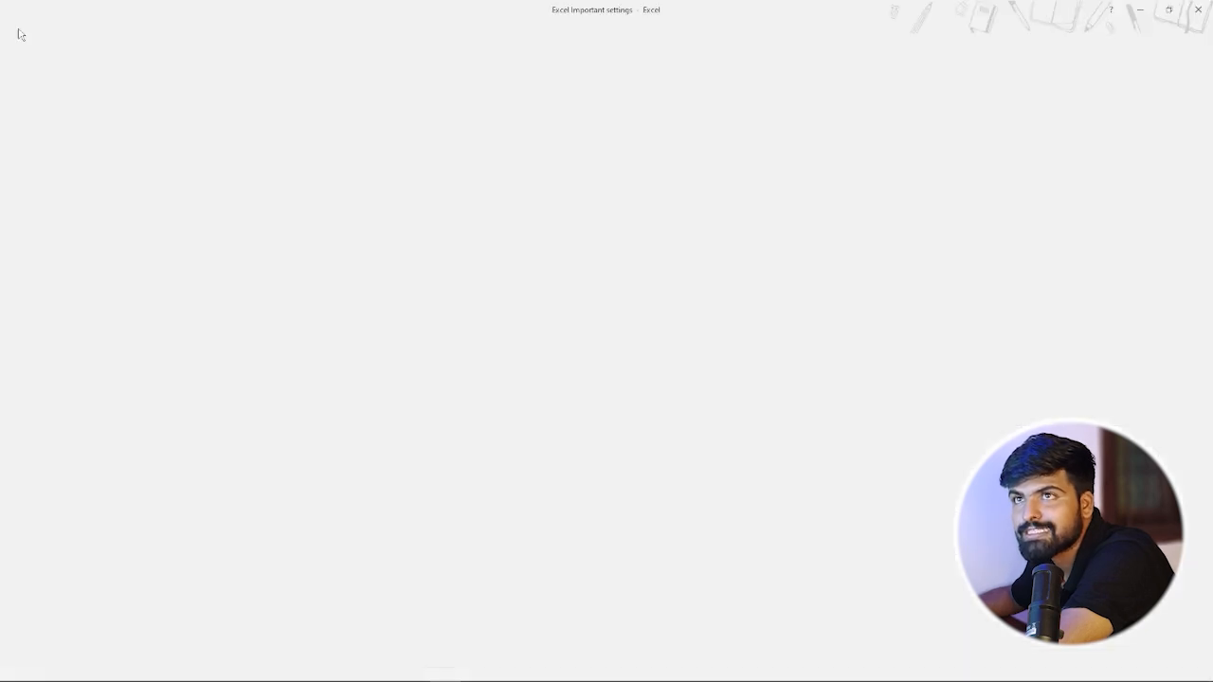
left_click(30, 336)
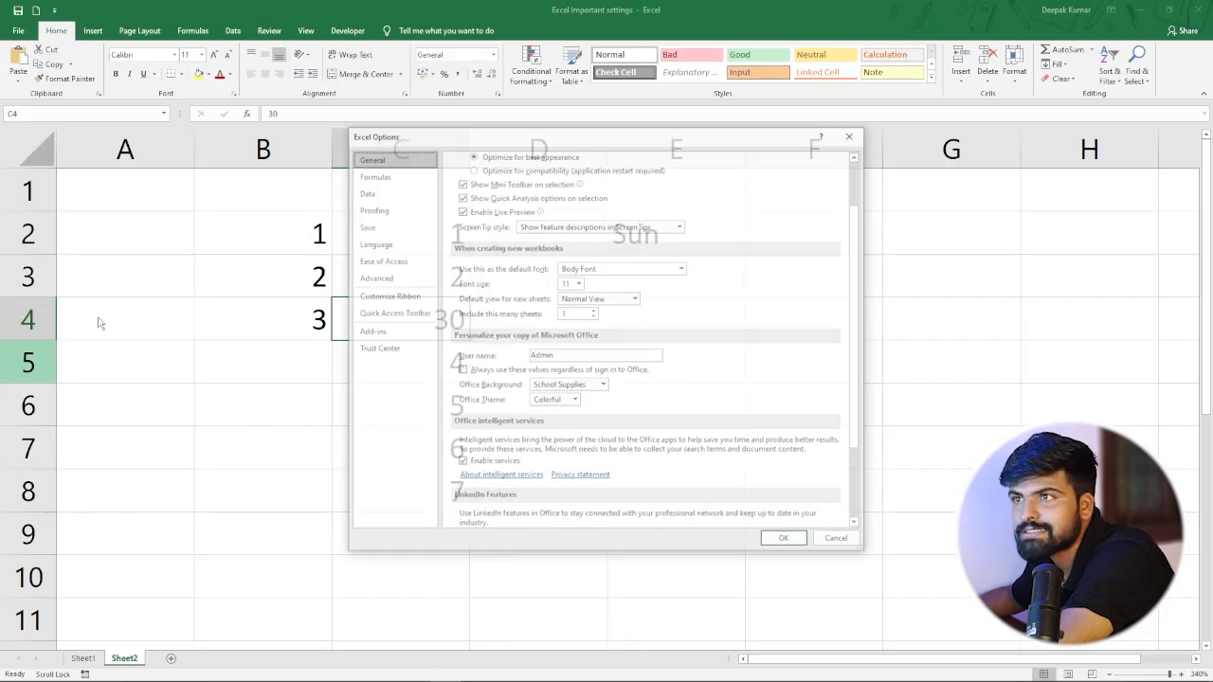
left_click(375, 278)
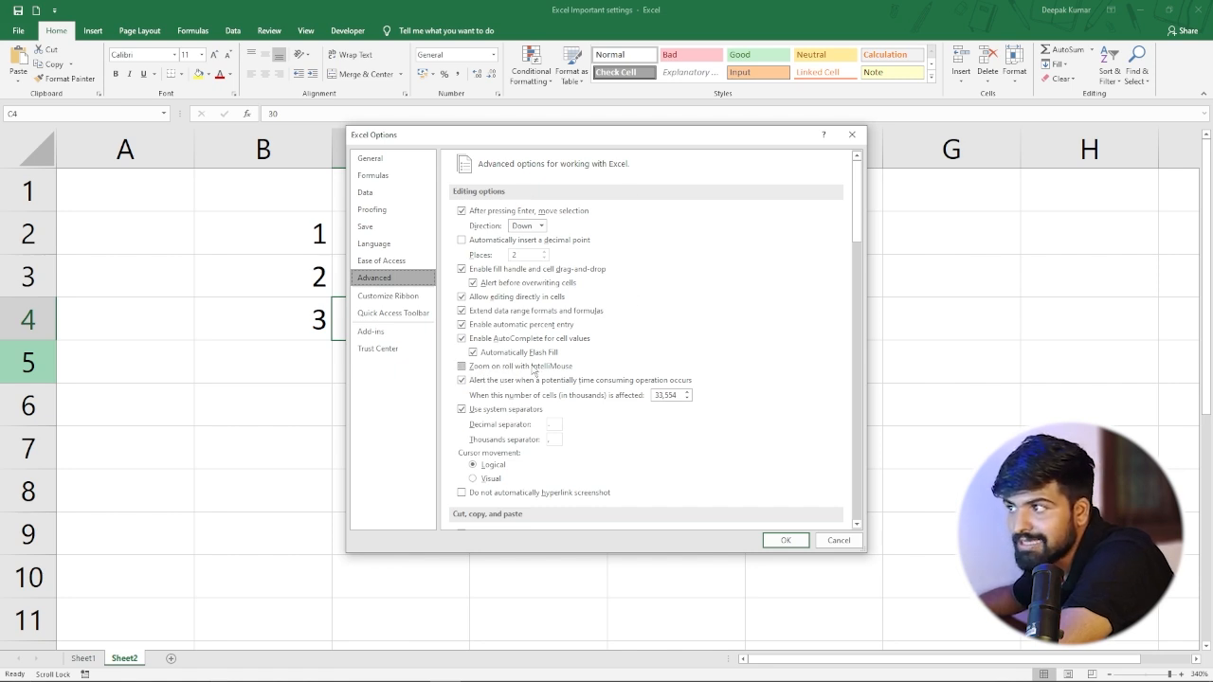
left_click(463, 367)
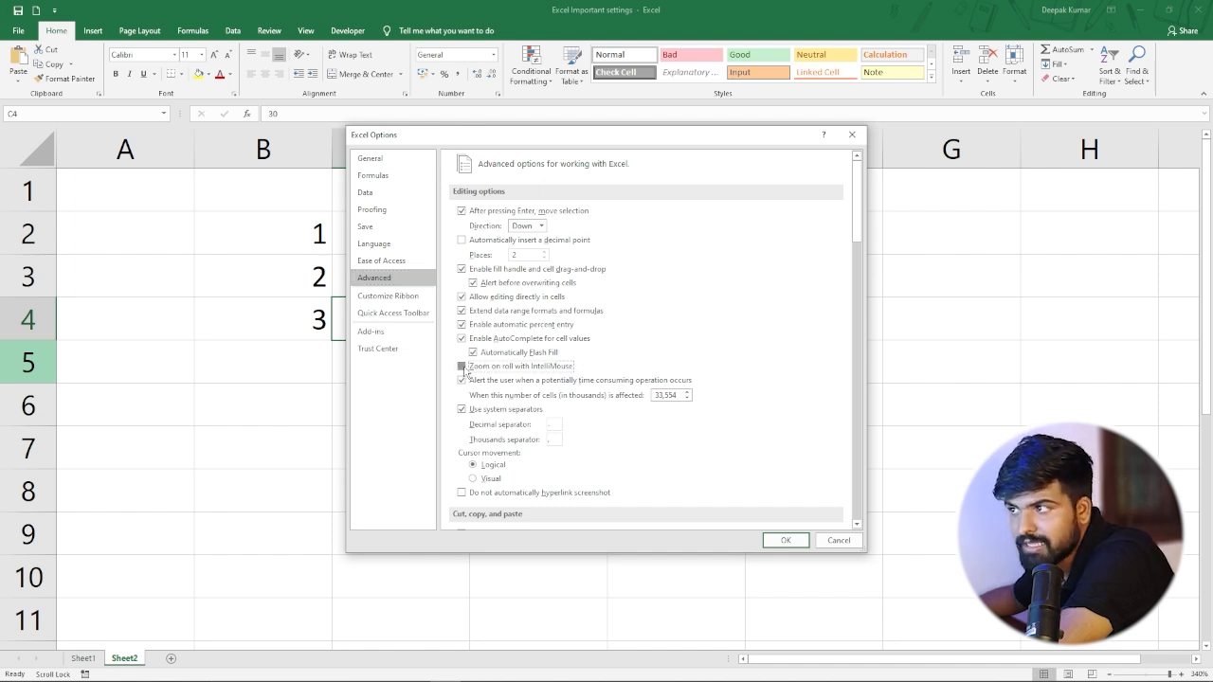
left_click(785, 540)
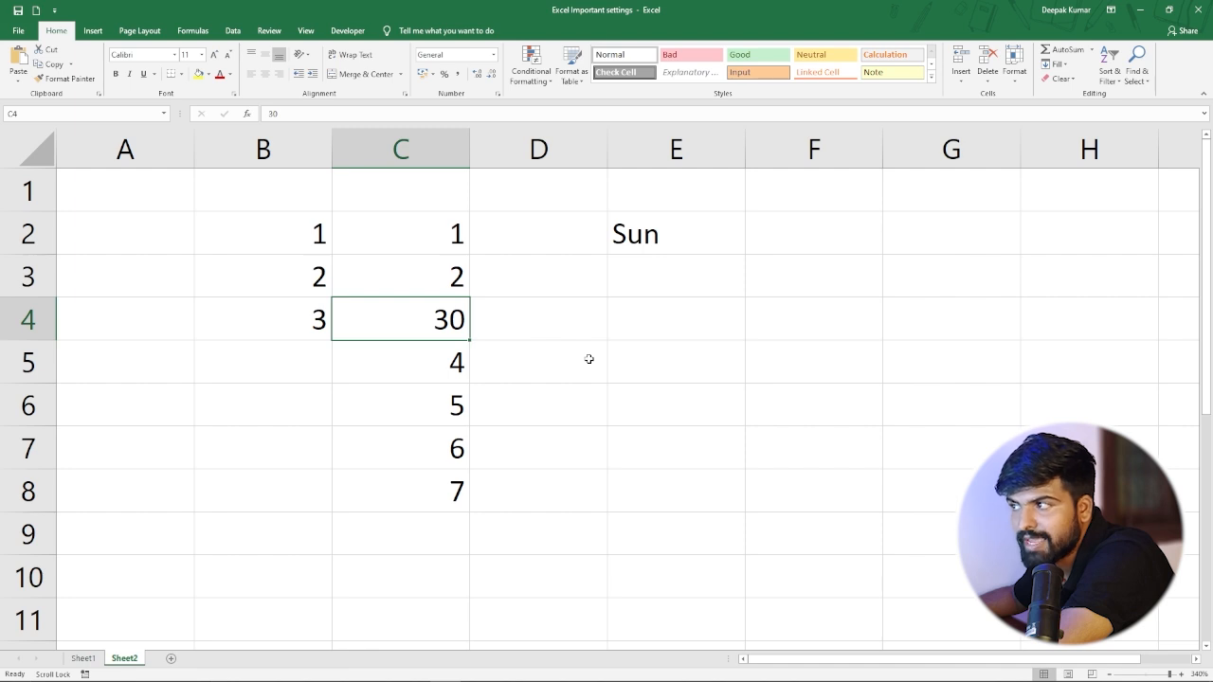
Test zoom on roll by zooming Sheet2 out and back in.
scroll(589, 359, "down", 12)
scroll(590, 360, "up", 10)
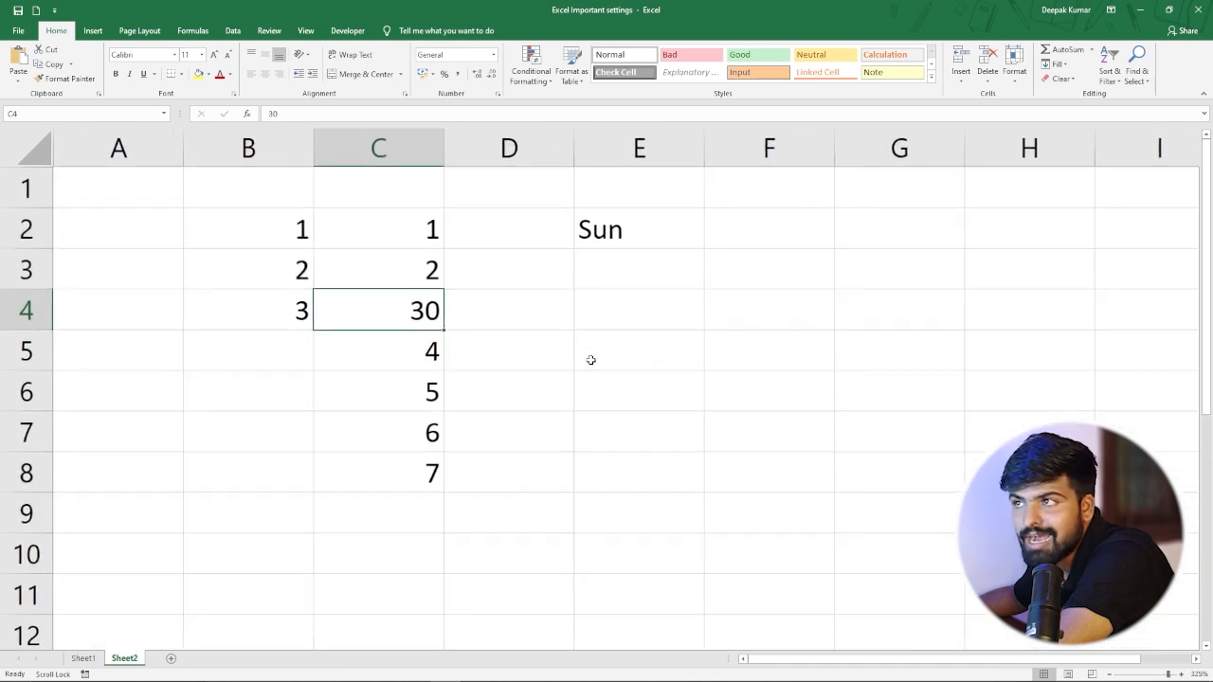
scroll(590, 360, "up", 1)
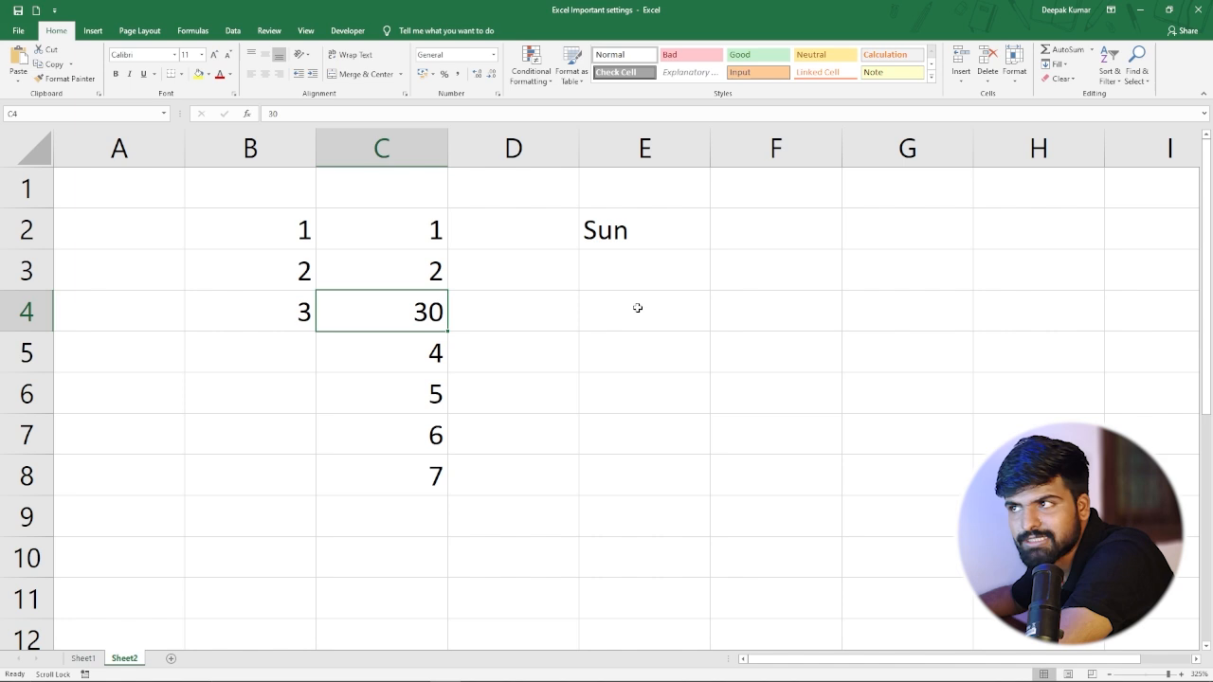
Disable Zoom on roll with IntelliMouse in the advanced editing options.
left_click(18, 30)
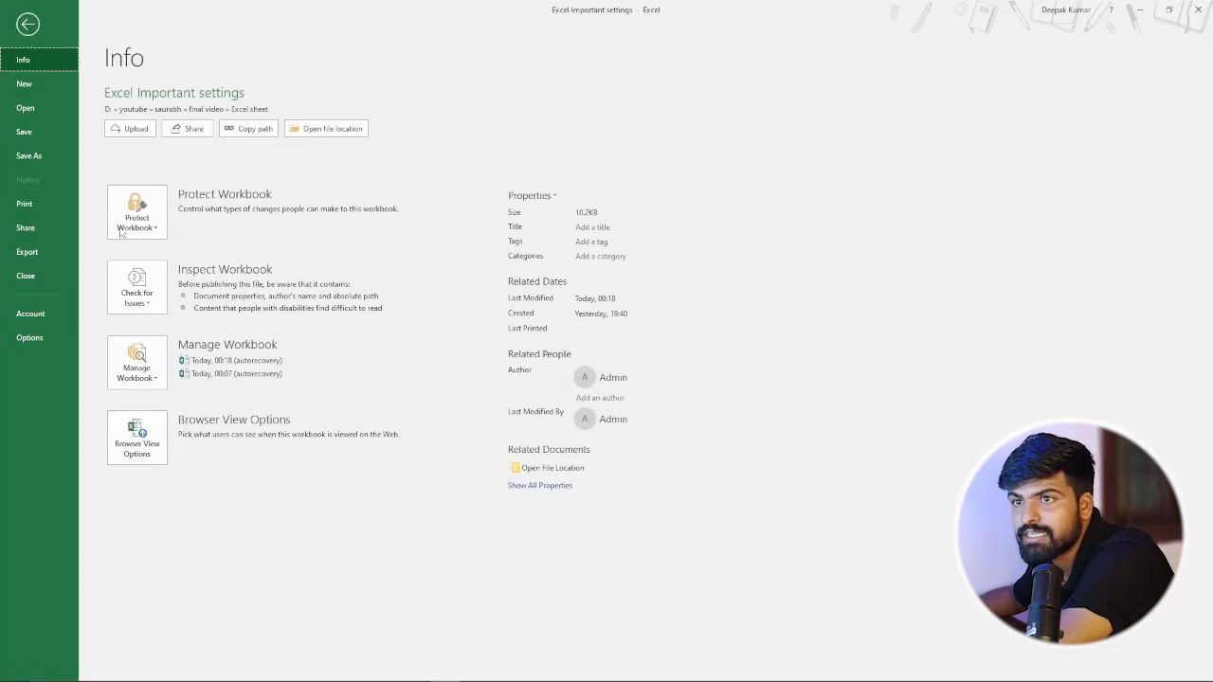
left_click(29, 338)
left_click(374, 277)
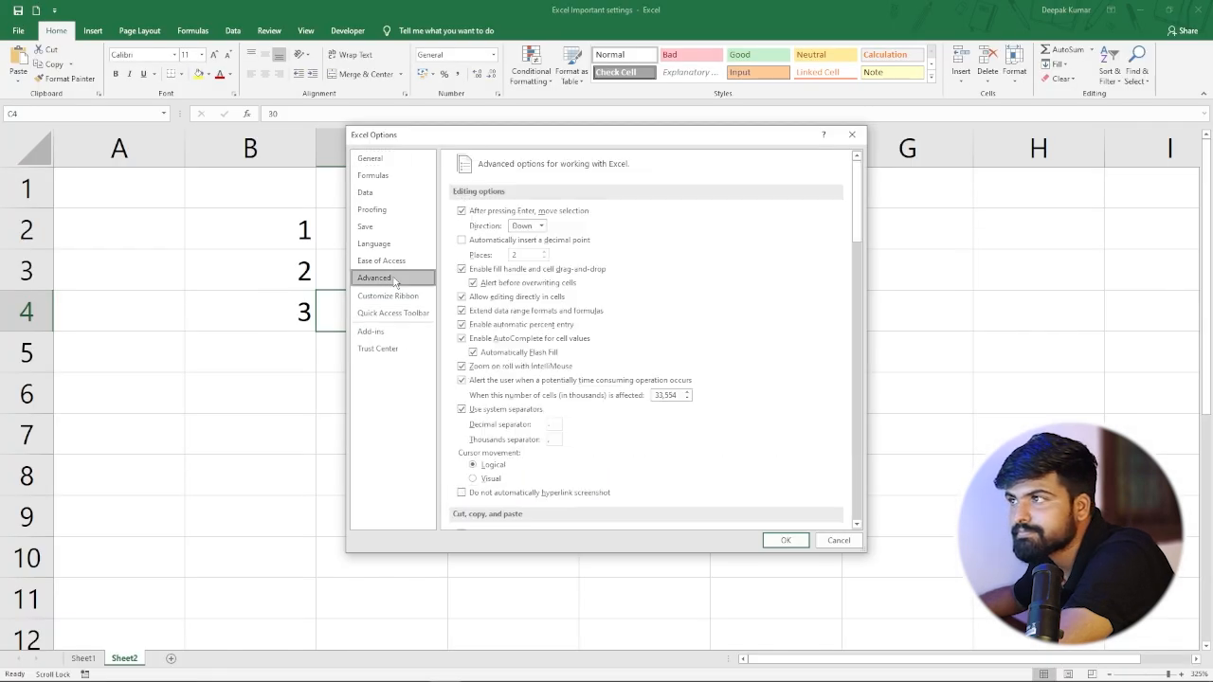
left_click(501, 368)
left_click(786, 541)
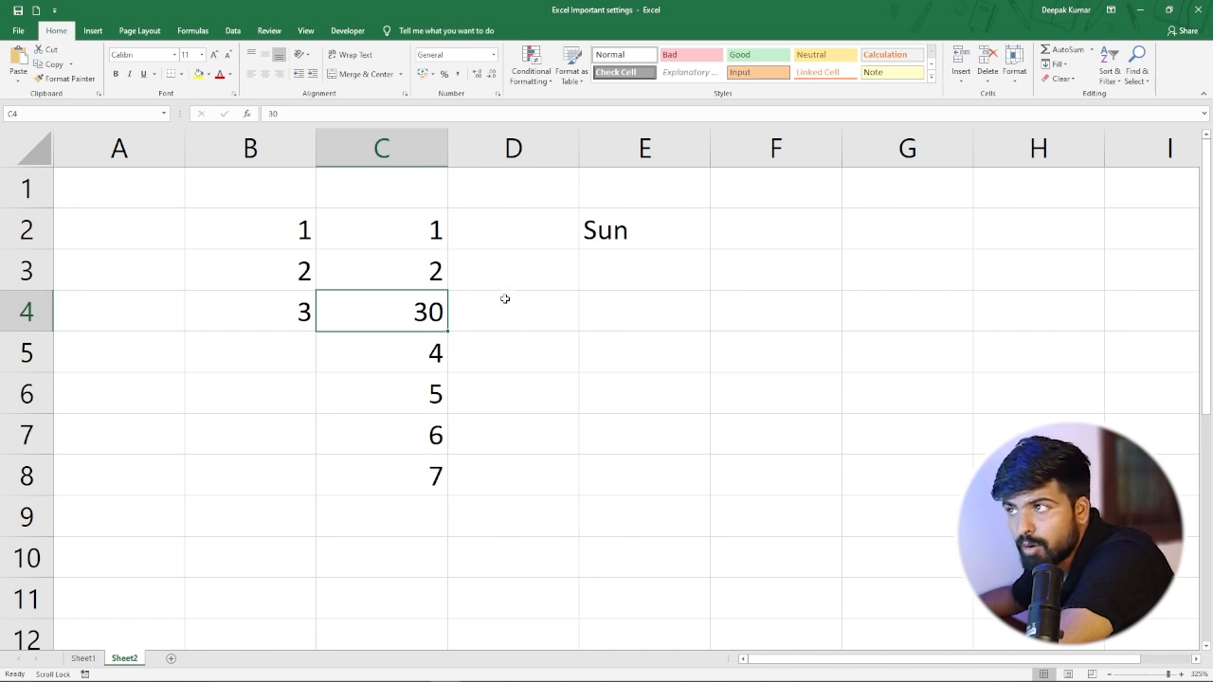
Correct the value in cell C4 to 3 so column C forms a consecutive series.
left_click_drag(419, 230, 426, 393)
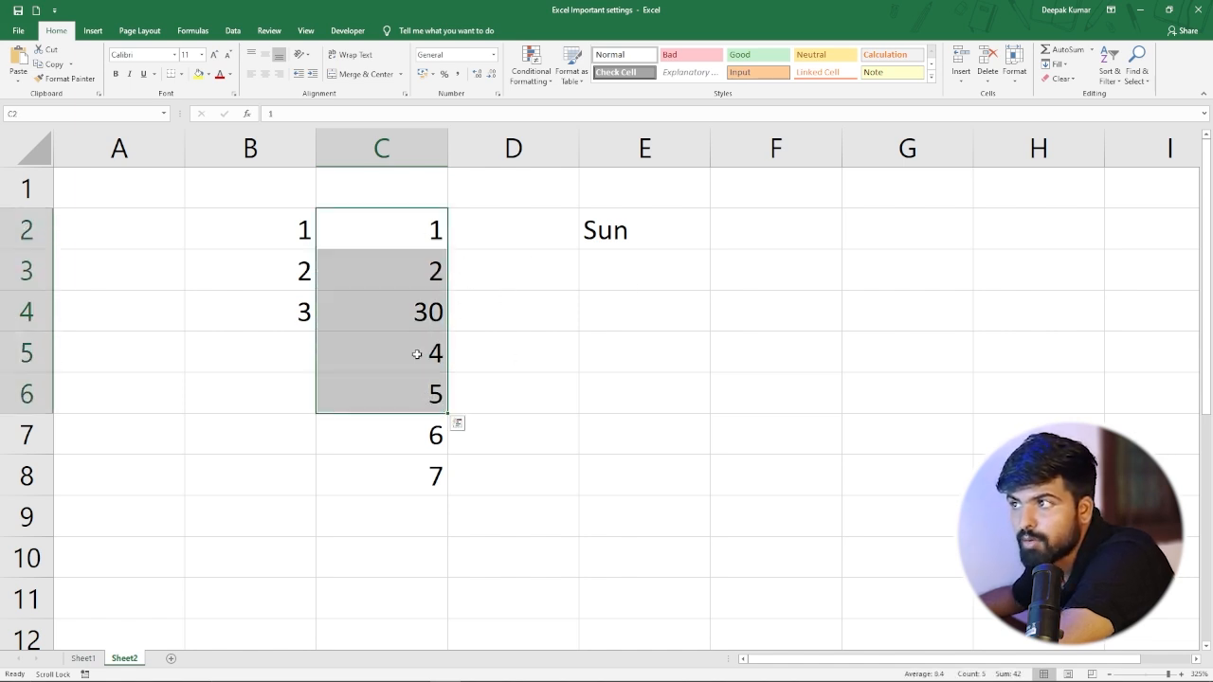
left_click(414, 303)
double_click(428, 311)
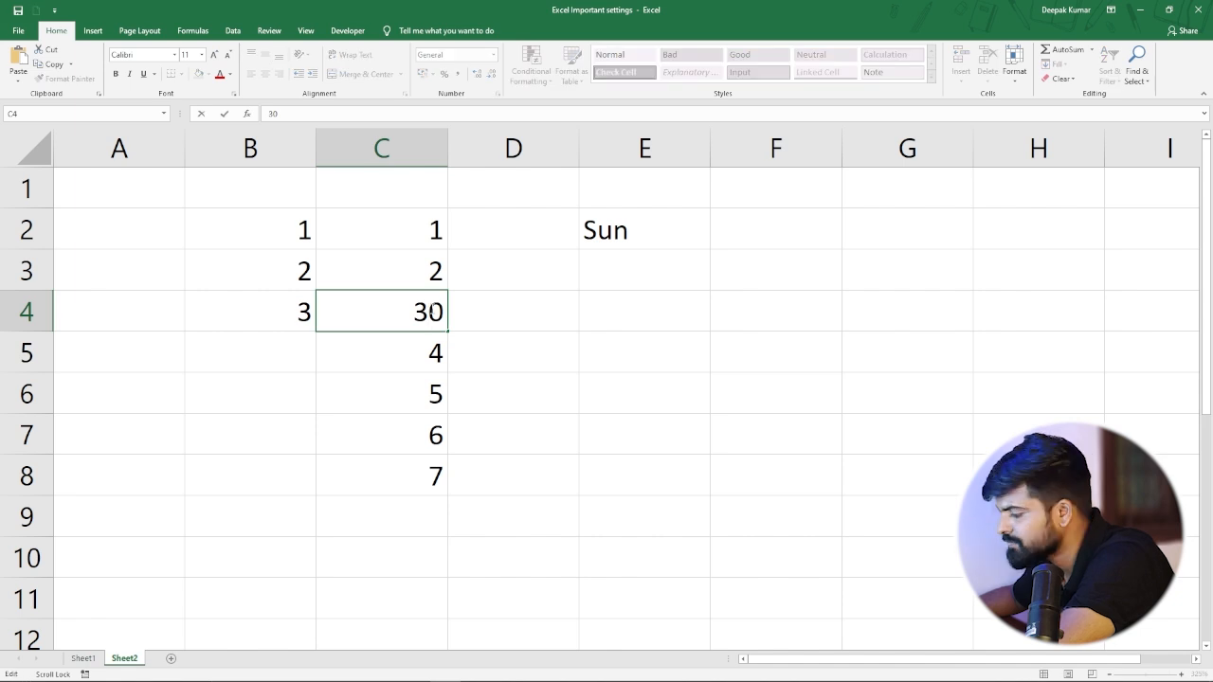
key("Return")
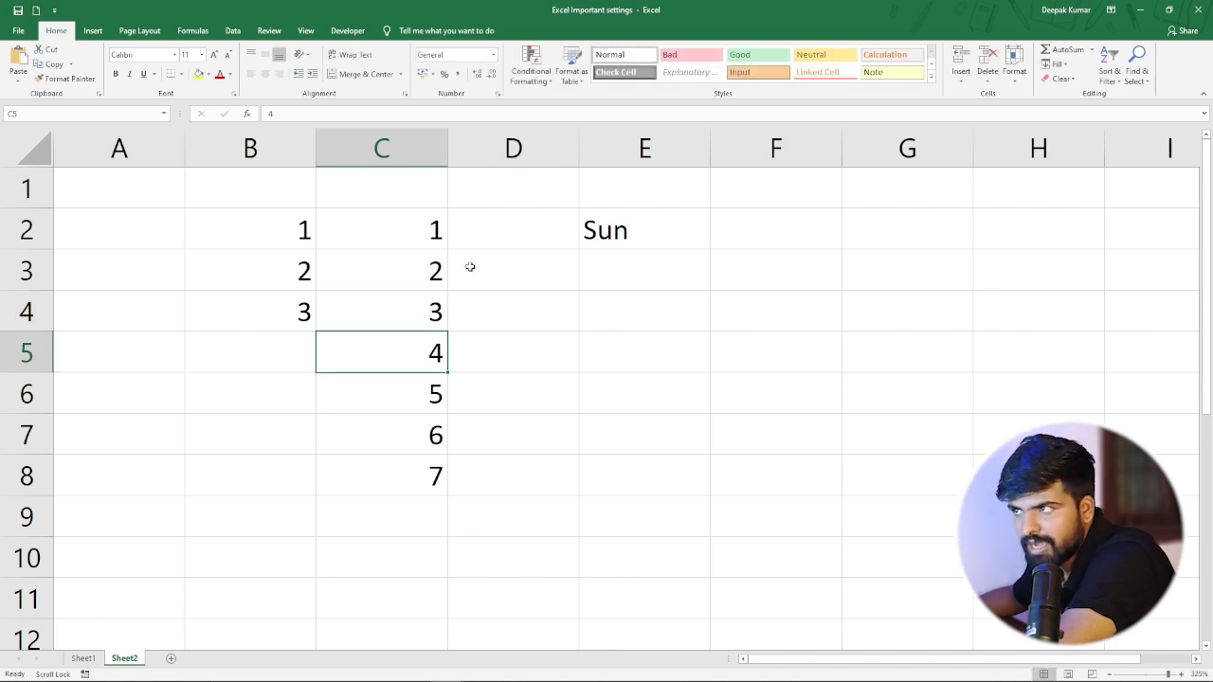
Copy C2:C8 to F2, show the paste options for the pasted range, and end copy mode.
left_click_drag(426, 235, 432, 474)
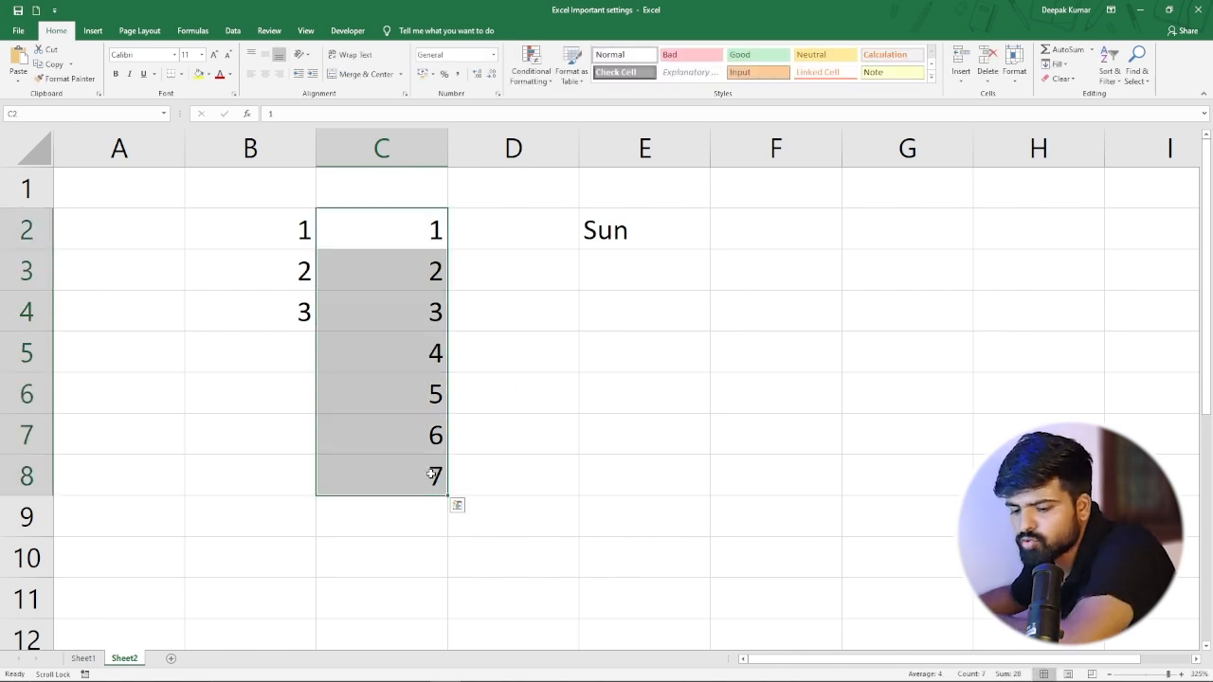
key("ctrl+c")
left_click(744, 220)
key("ctrl+v")
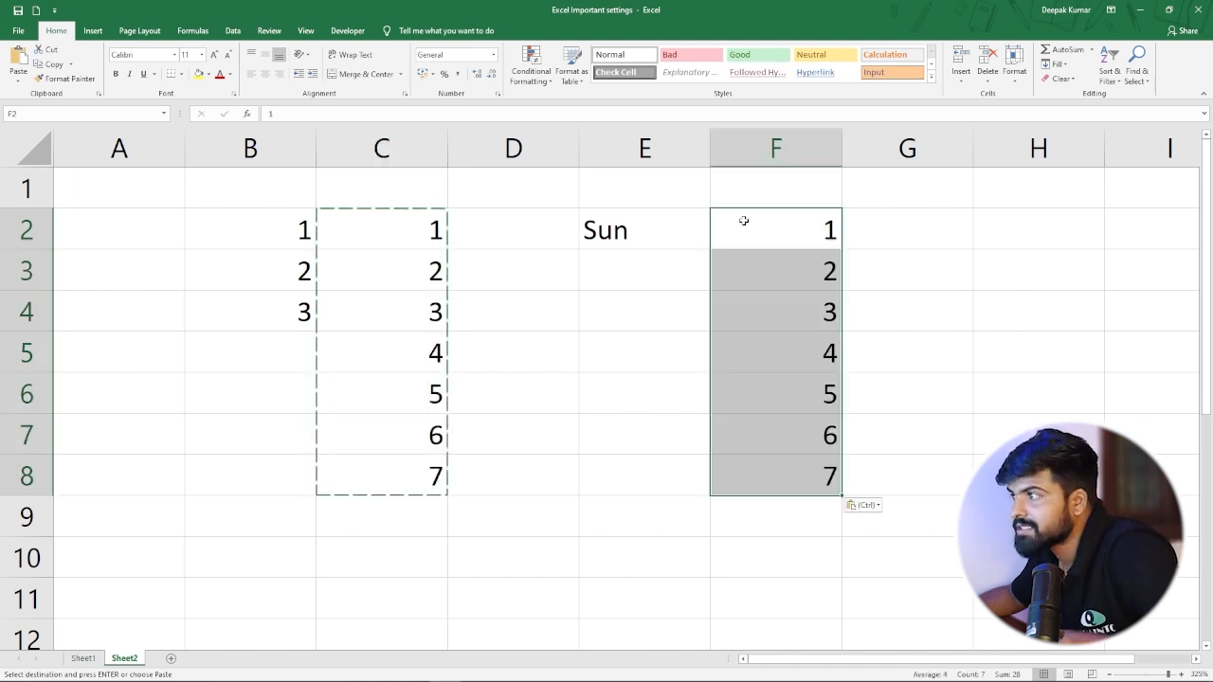
left_click(867, 505)
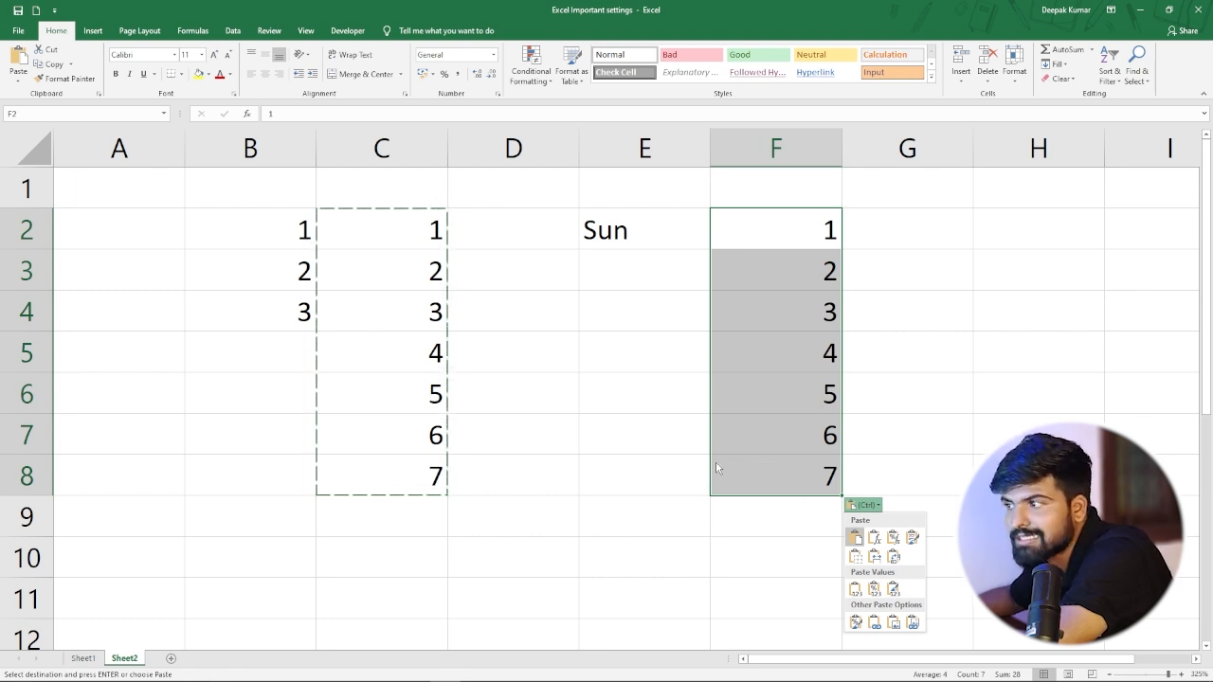
left_click(525, 323)
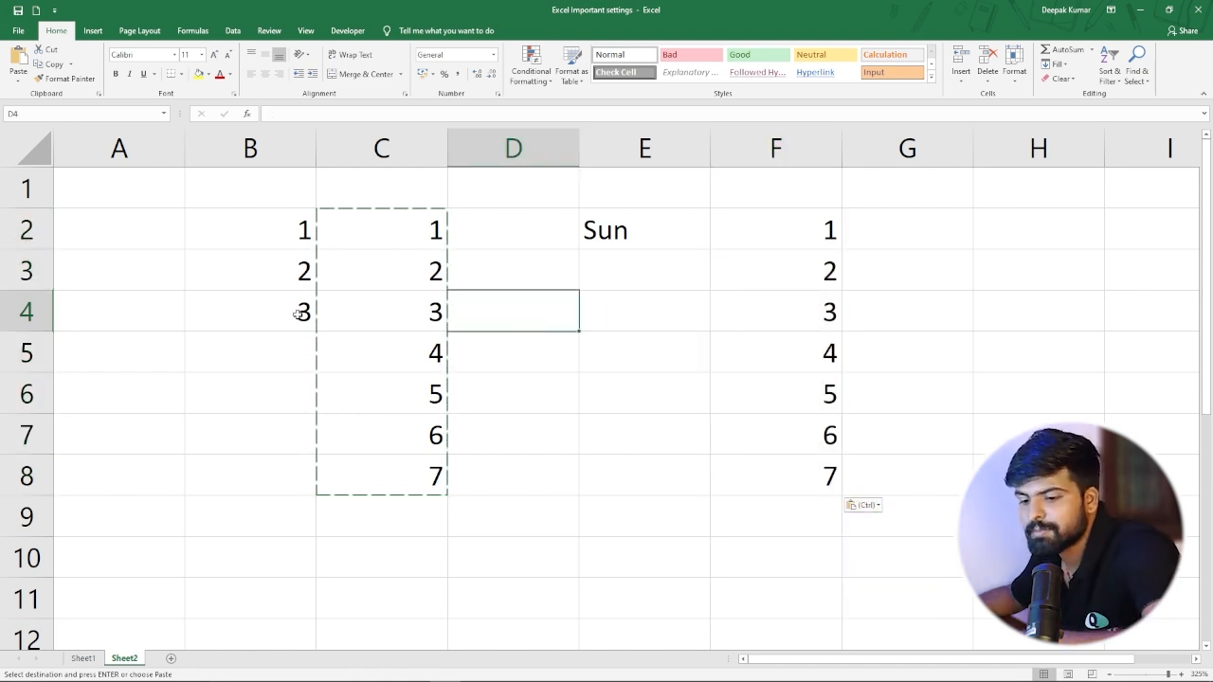
key("Escape")
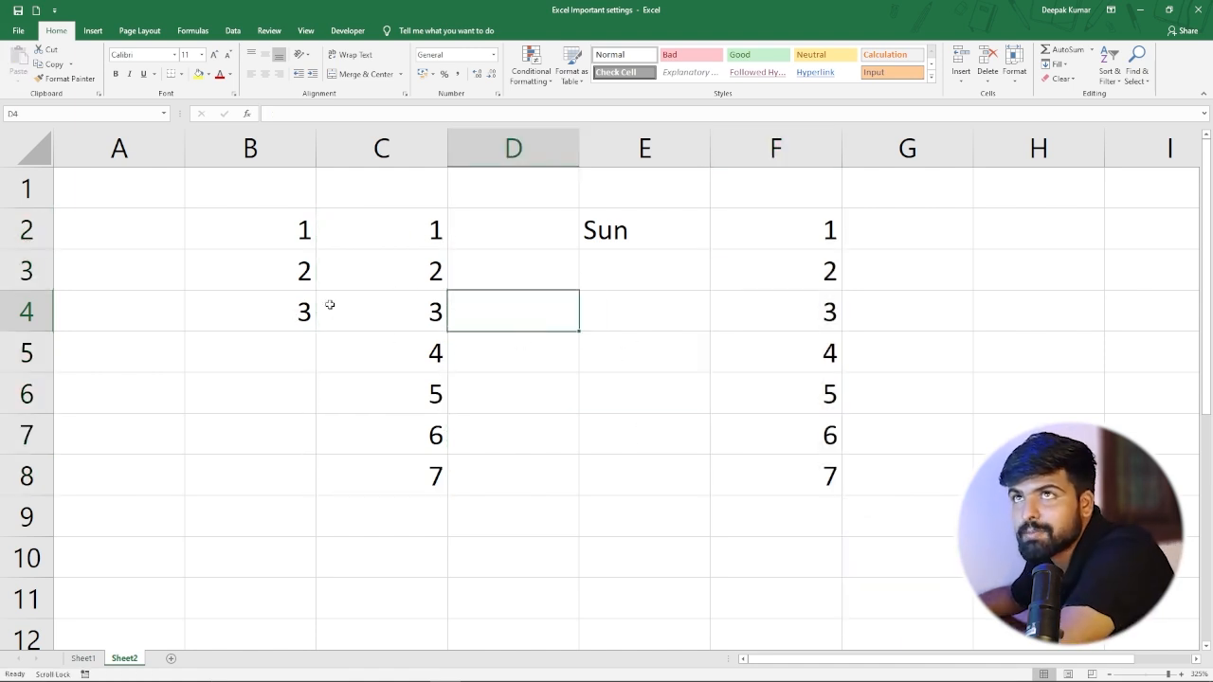
Turn off the Show Paste Options button when content is pasted setting in the advanced options.
left_click(13, 32)
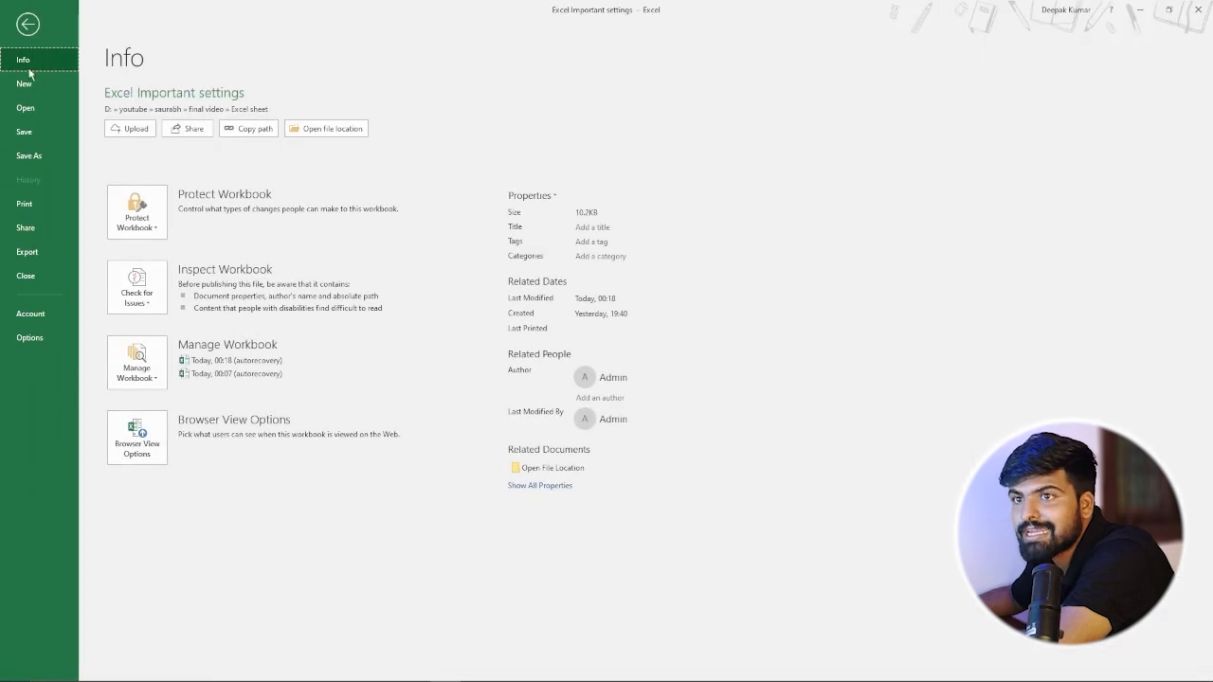
left_click(52, 343)
left_click(376, 278)
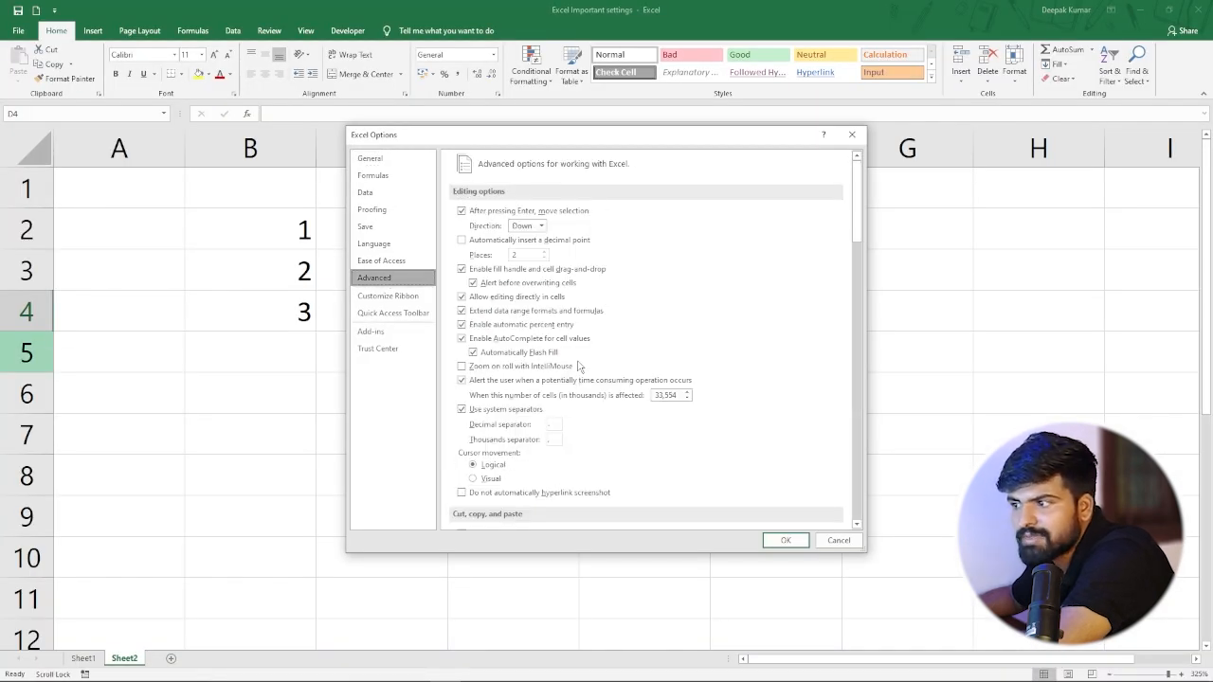
scroll(558, 368, "down", 2)
scroll(558, 363, "down", 1)
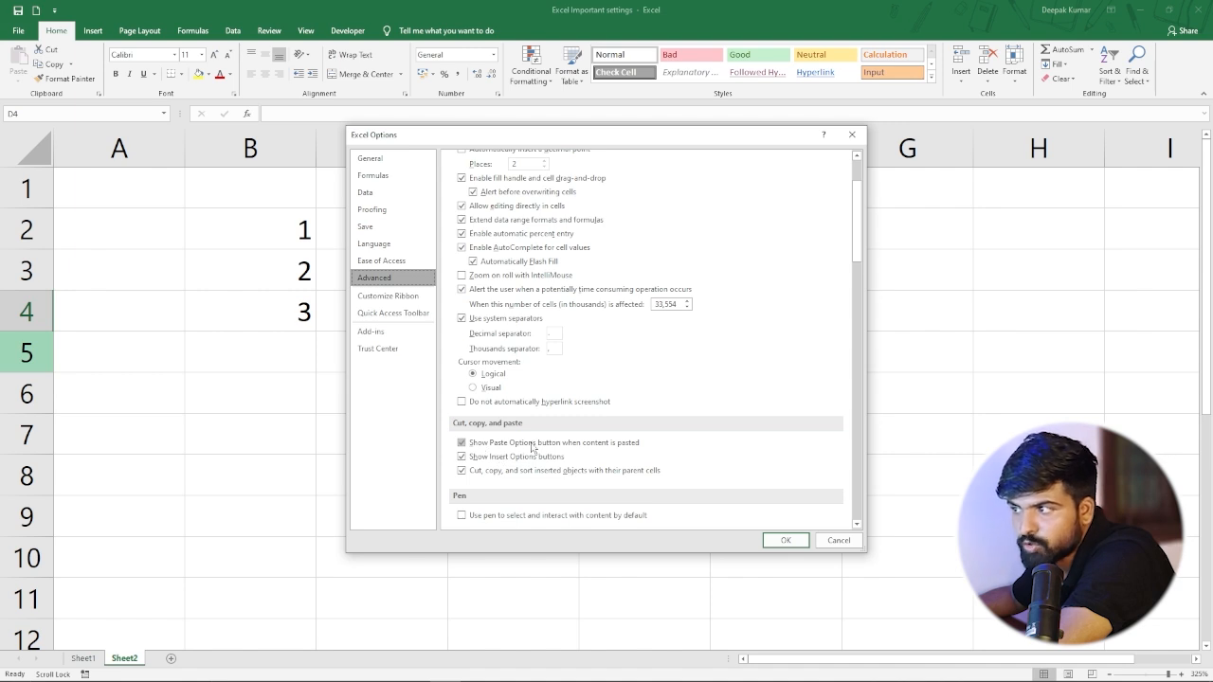
left_click(461, 445)
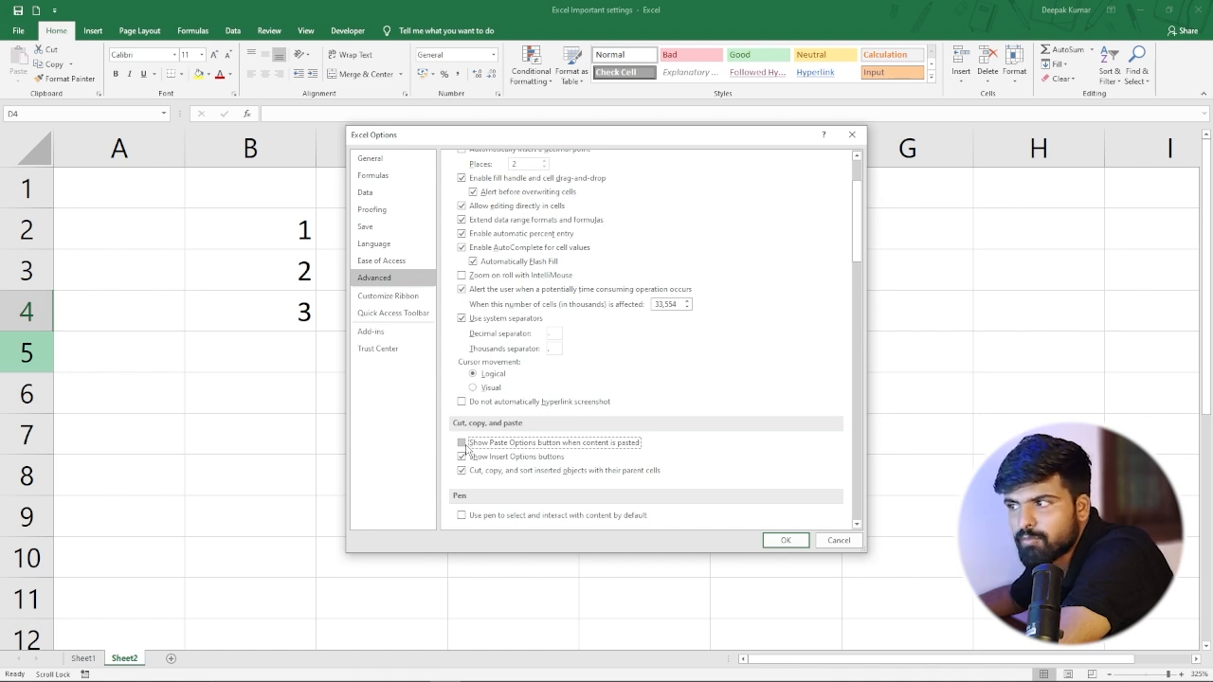
left_click(785, 540)
Copy B2:B4 to B7 and check which options are offered for the pasted cells.
left_click_drag(285, 248, 295, 294)
key("ctrl+c")
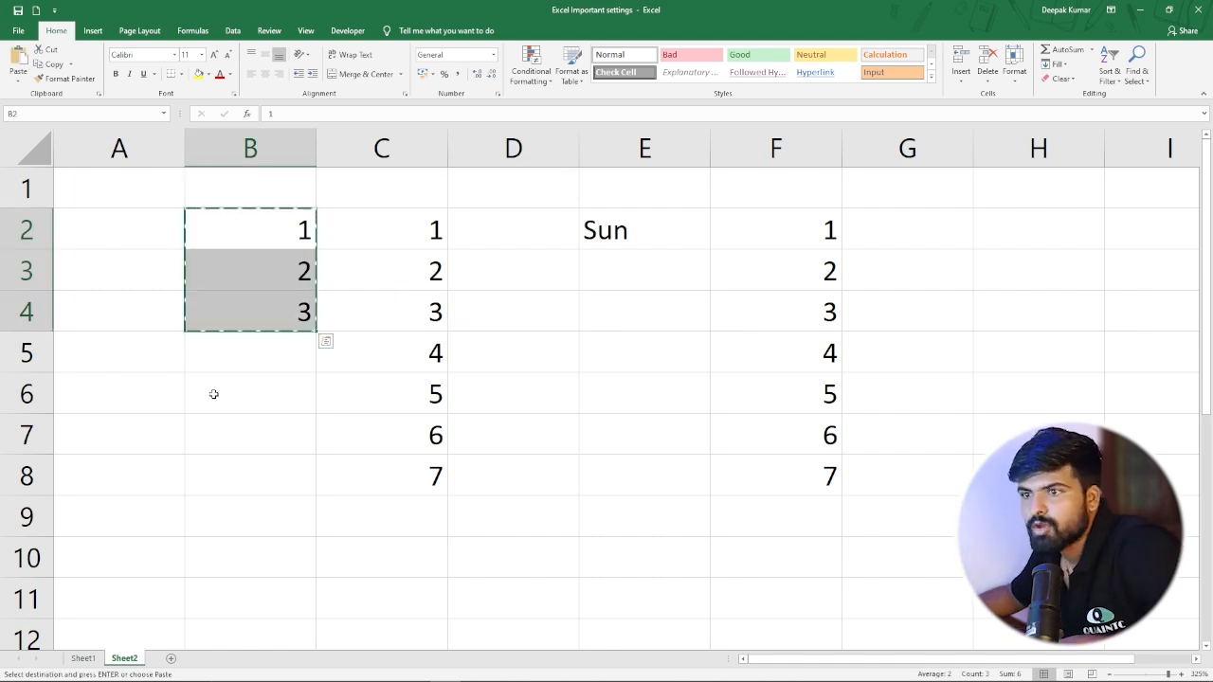
left_click(236, 432)
key("ctrl+v")
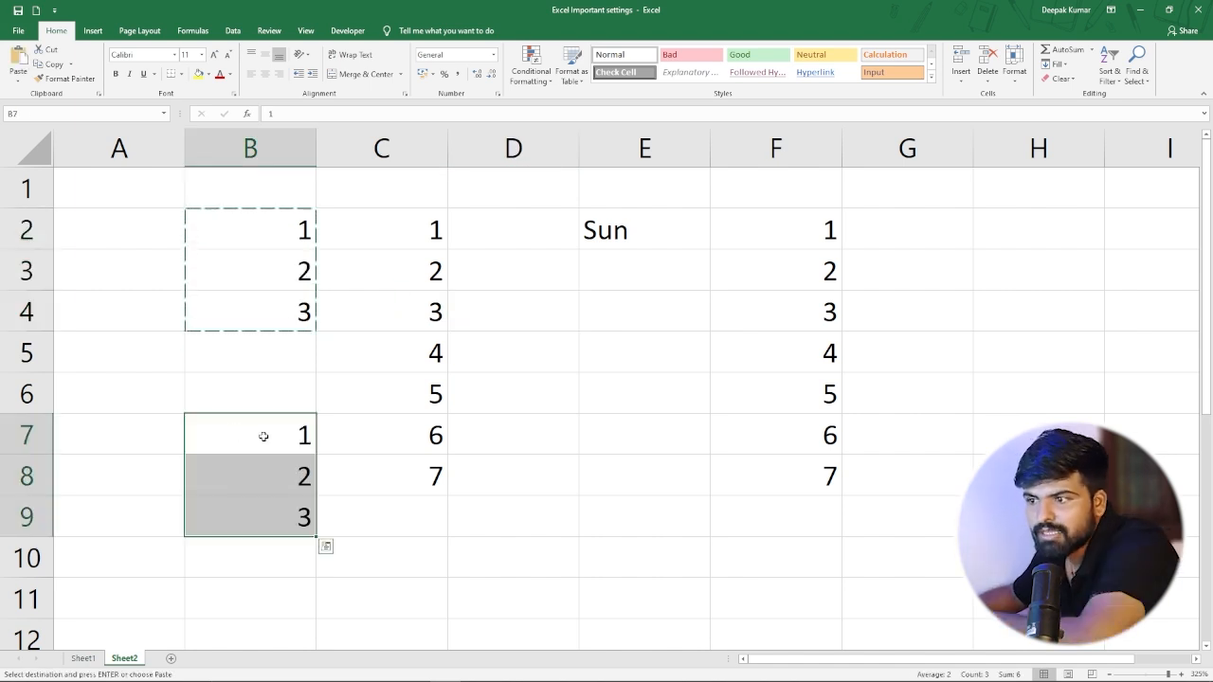
left_click(325, 548)
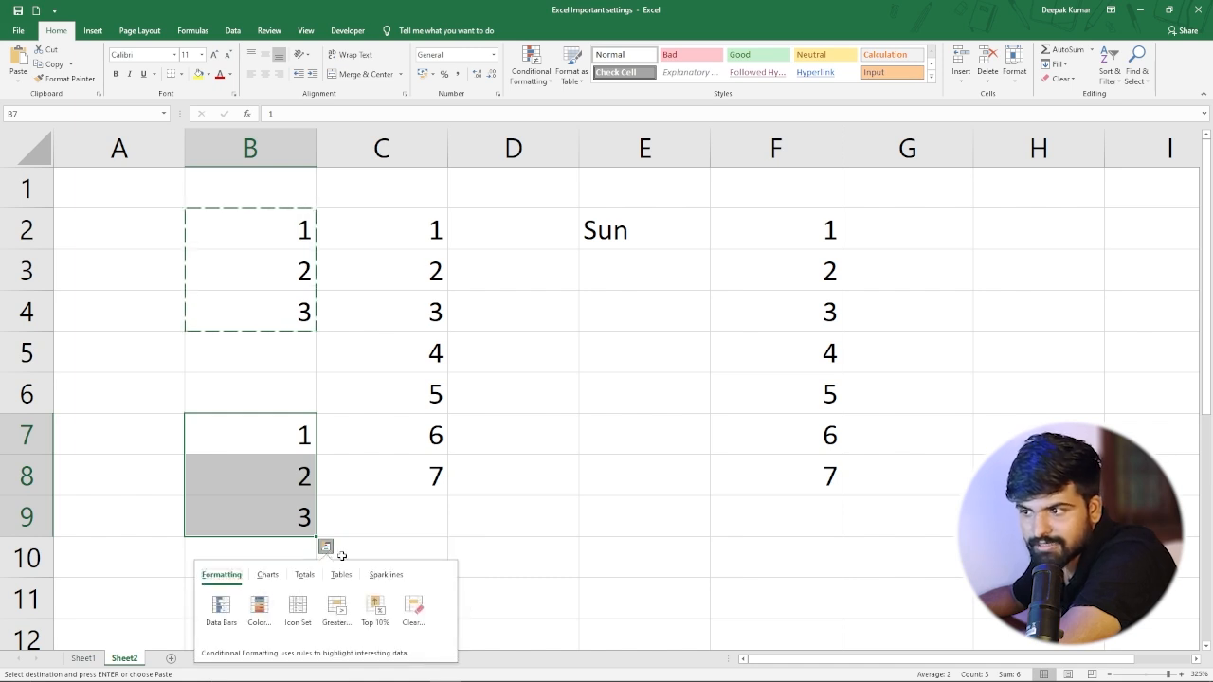
left_click(341, 521)
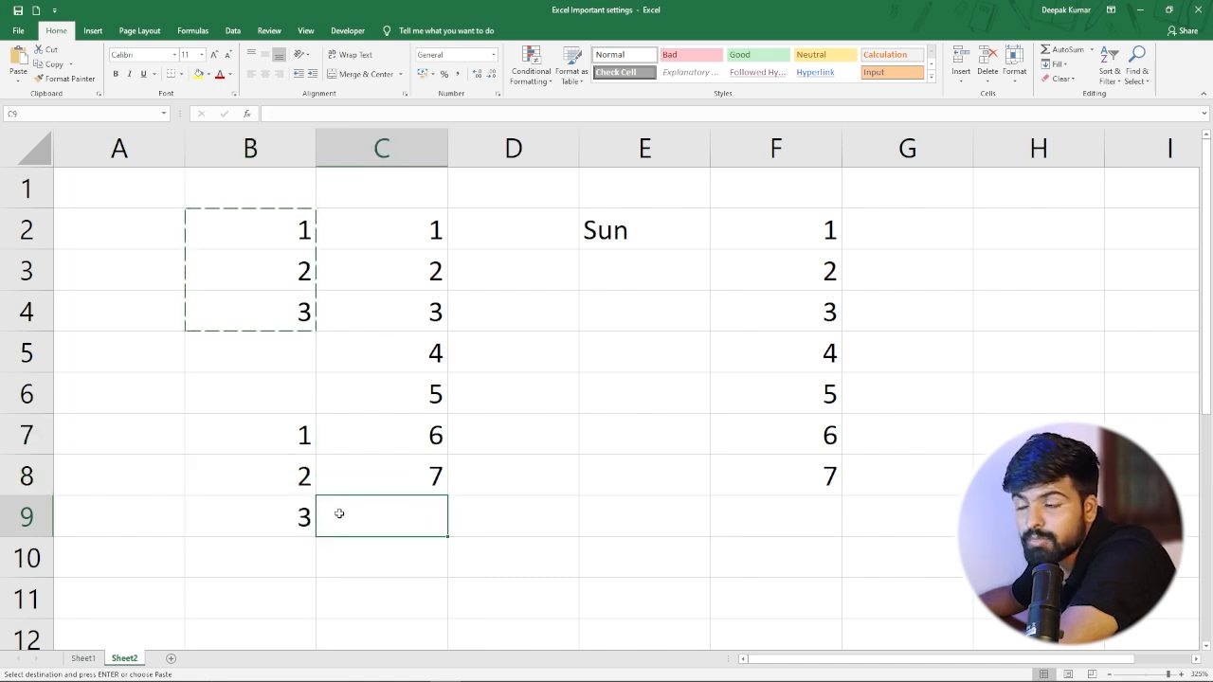
left_click_drag(284, 437, 293, 516)
Paste the copied B2:B4 values at E7 and view the Quick Analysis formatting and chart options for them.
left_click(614, 417)
key("super")
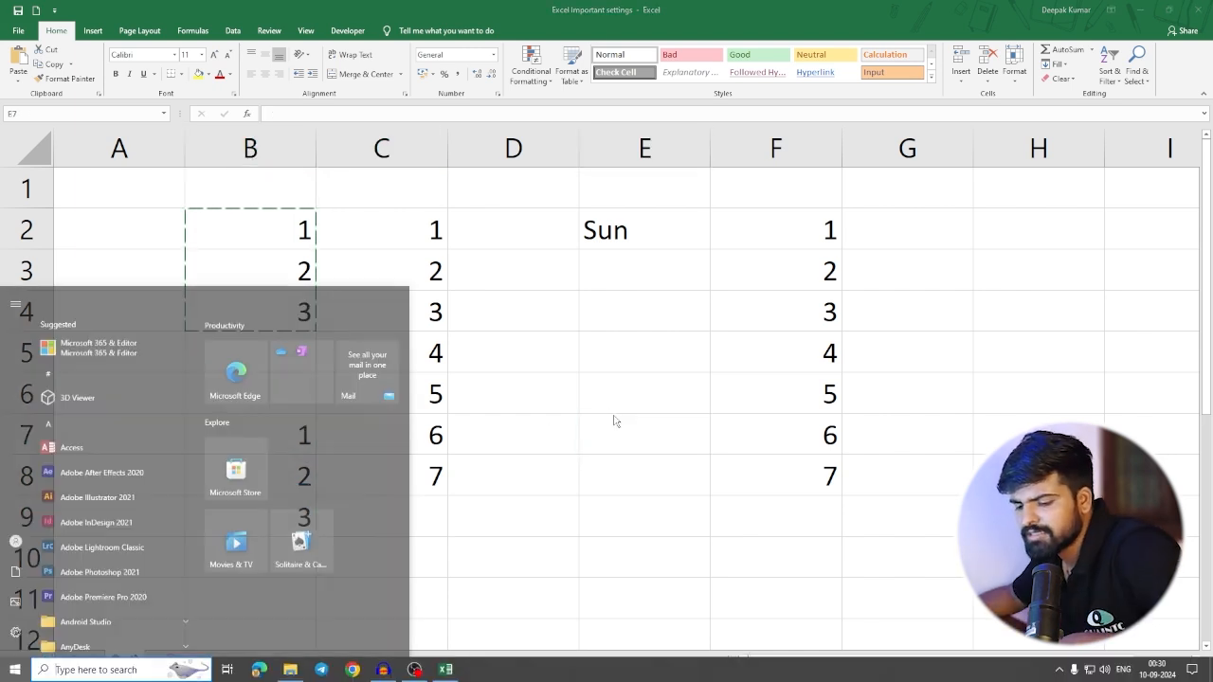
key("Escape")
key("ctrl+v")
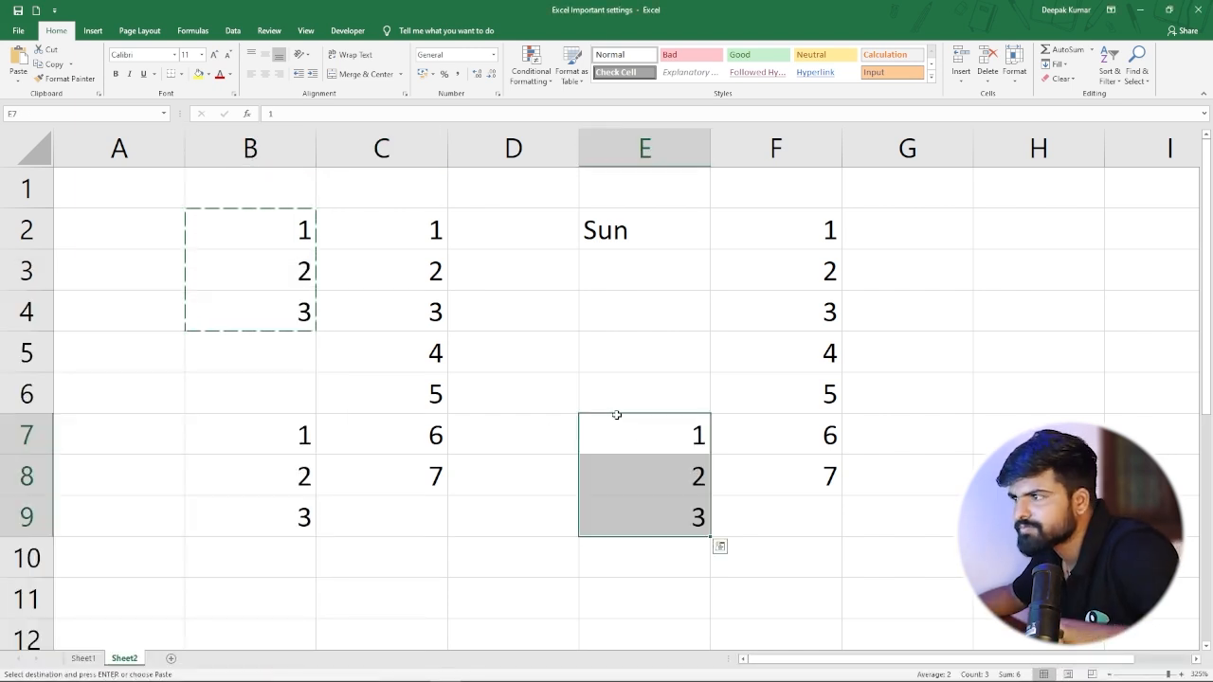
left_click(720, 547)
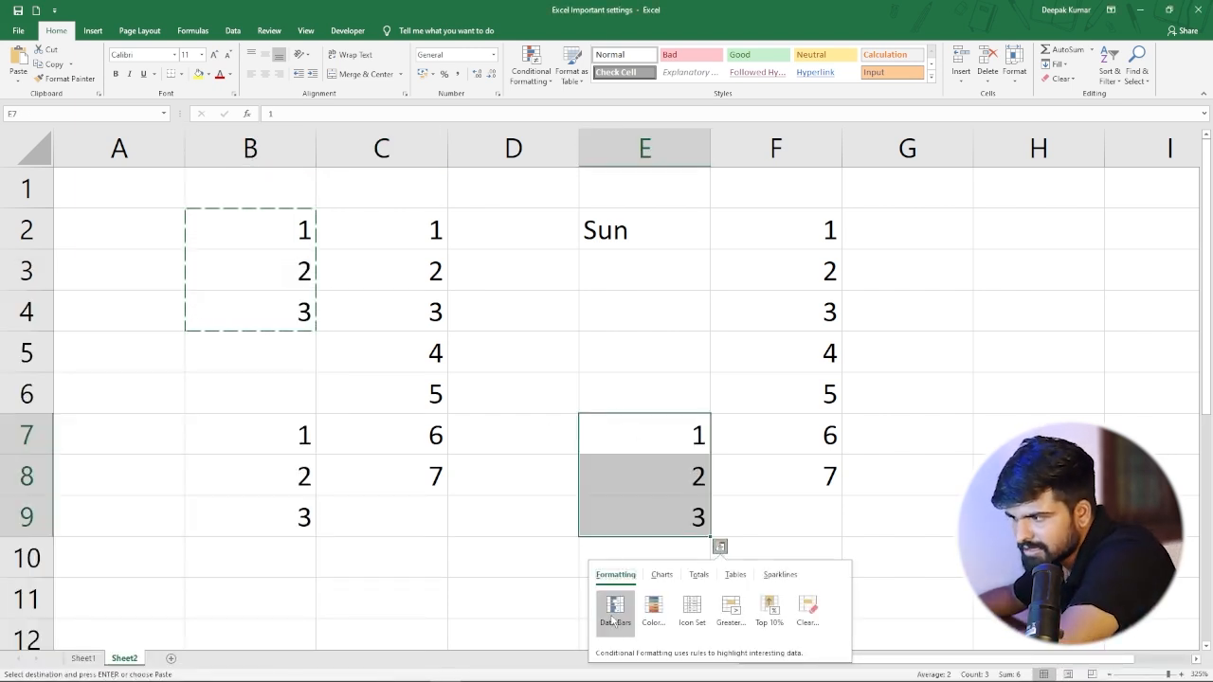
left_click(662, 575)
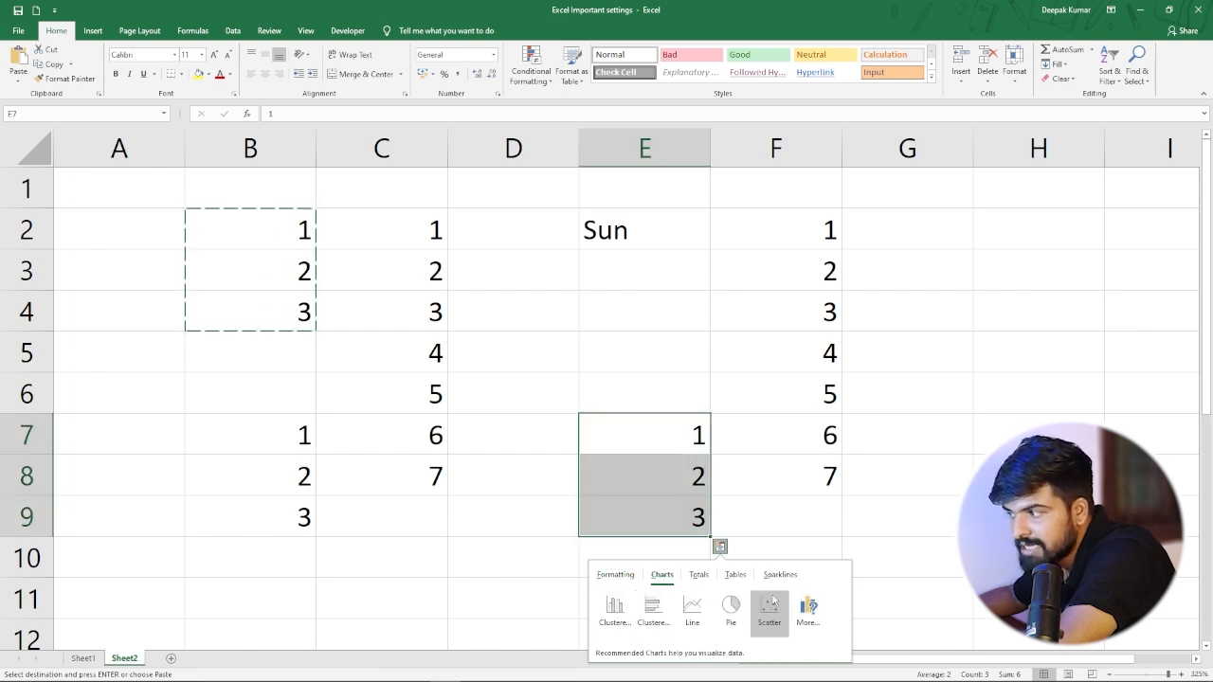
left_click(544, 554)
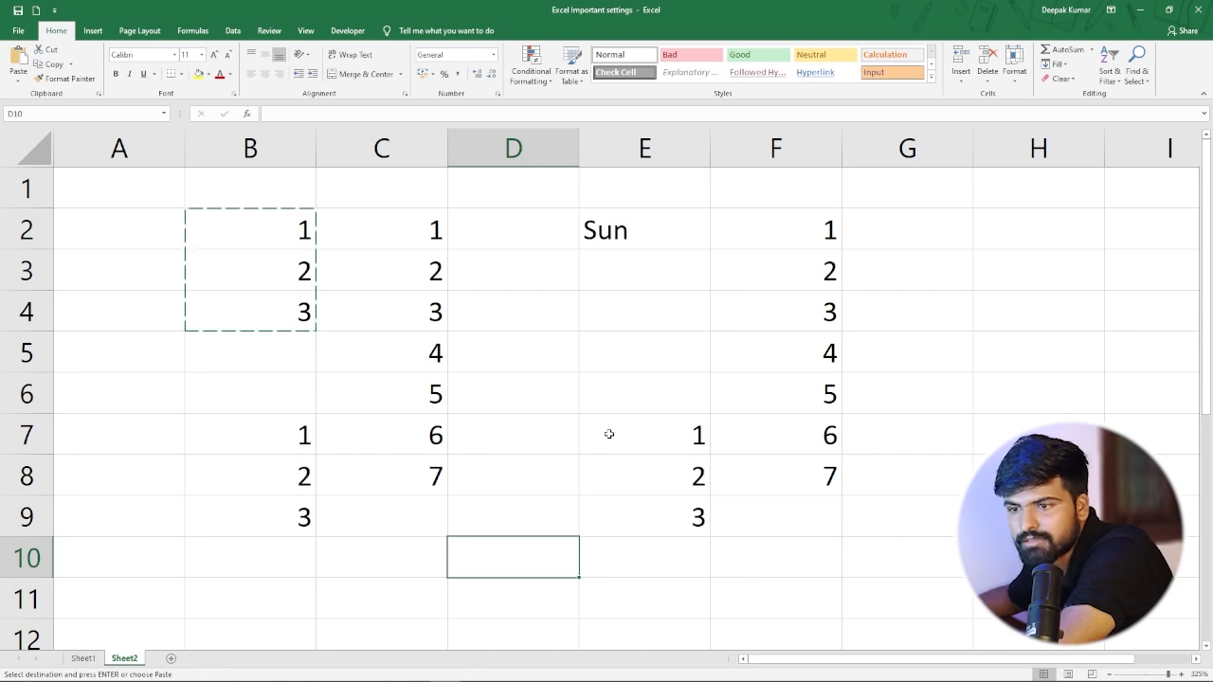
Turn the Show Paste Options button when content is pasted setting back on in the advanced options.
left_click(18, 30)
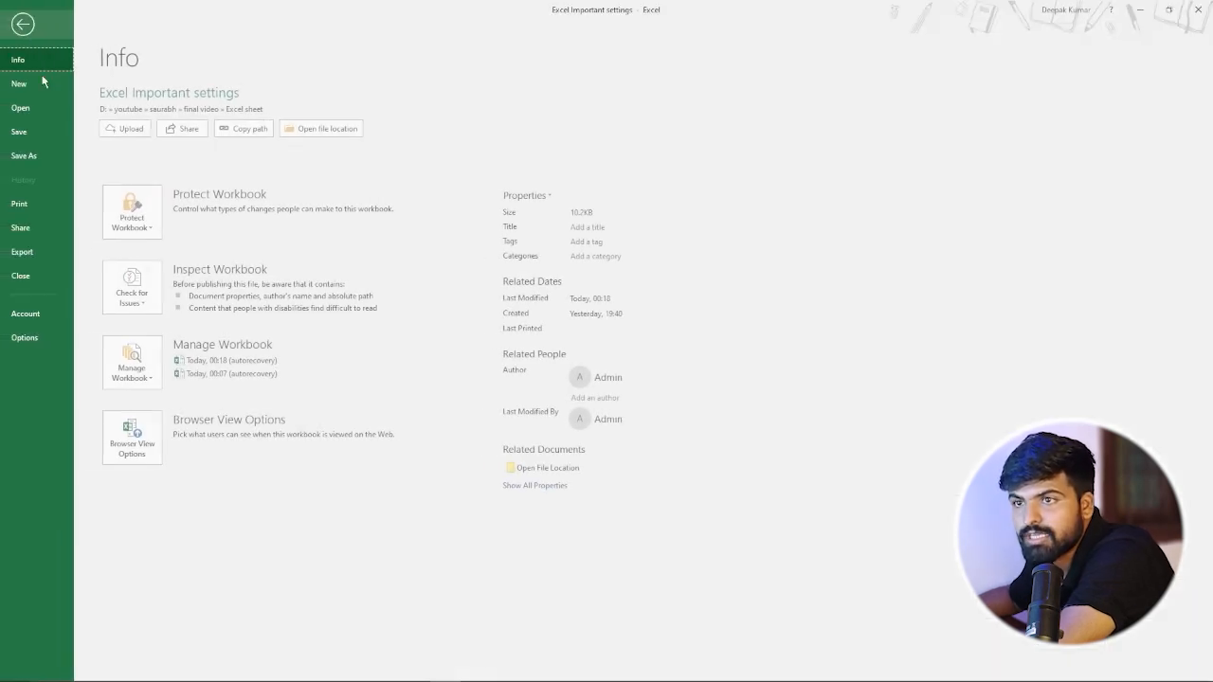
left_click(28, 338)
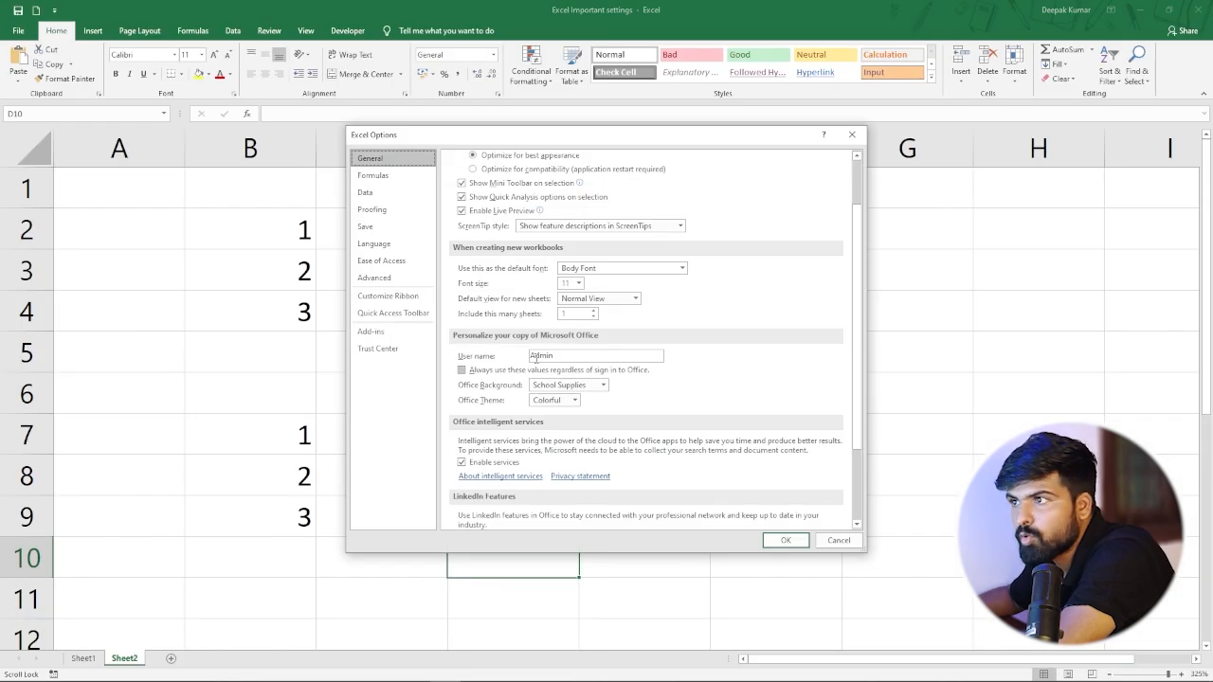
left_click(377, 280)
scroll(602, 327, "down", 3)
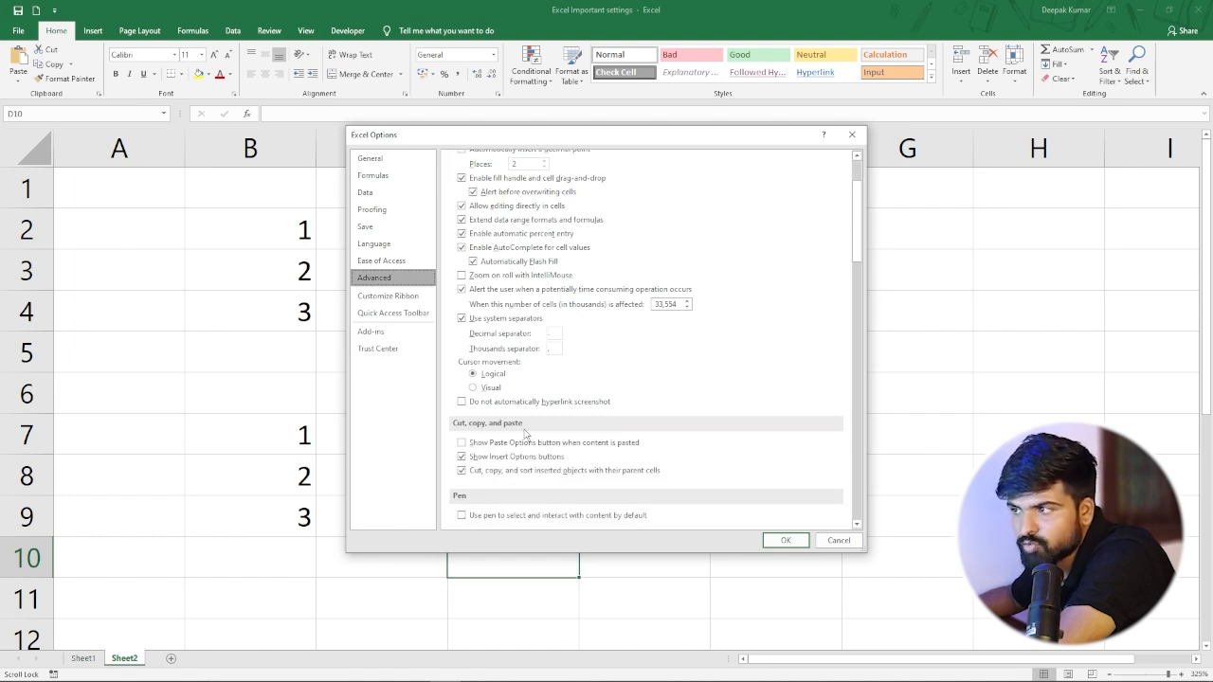
left_click(462, 443)
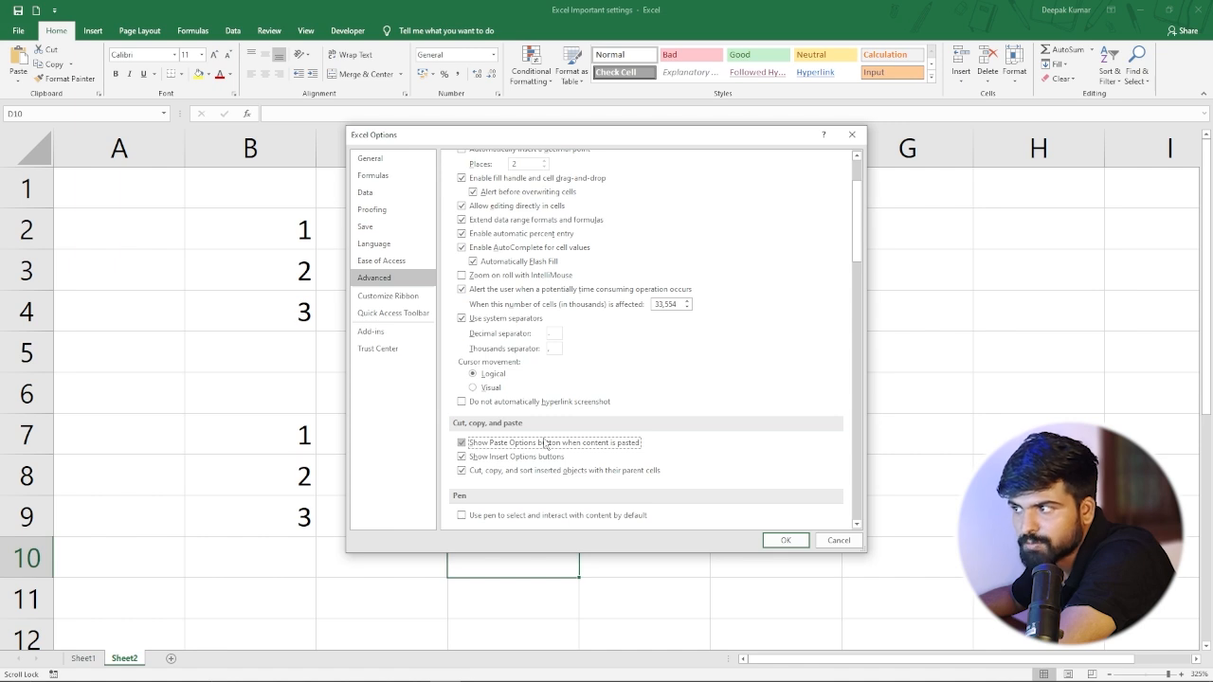
left_click(785, 542)
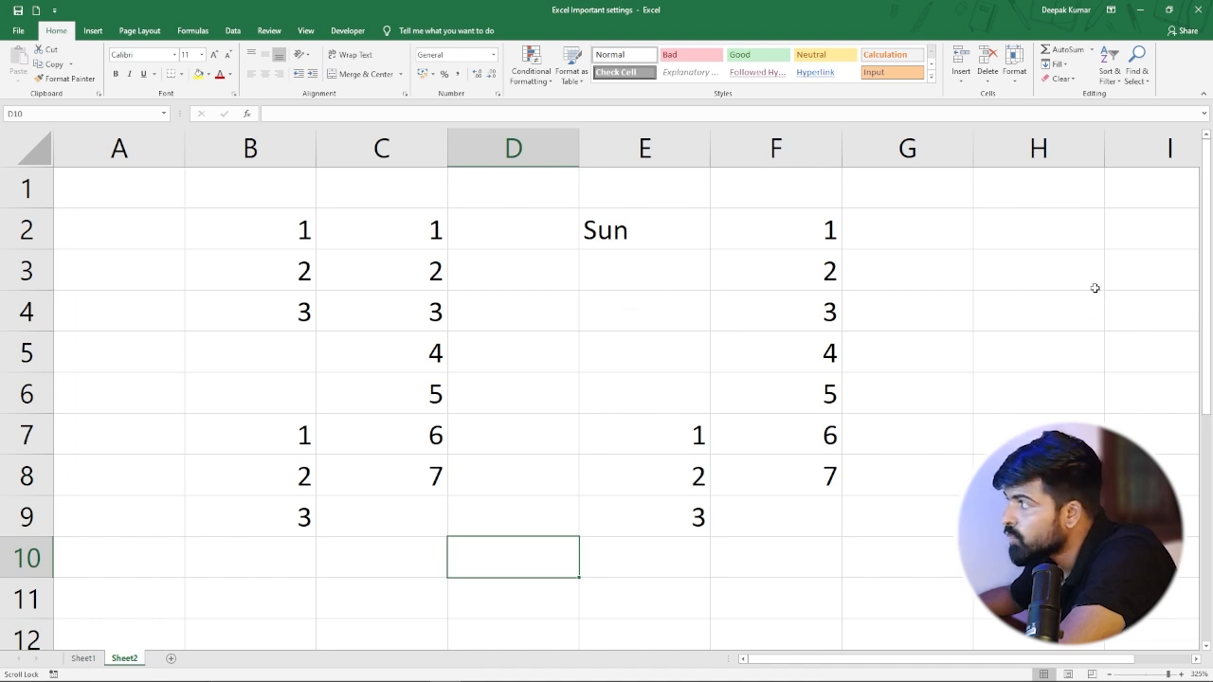
Examine the vertical and horizontal scroll bars by moving Sheet2 down one row and back.
mouse_move(1206, 279)
left_mouse_down()
mouse_move(1211, 487)
mouse_move(1208, 292)
left_mouse_up()
mouse_move(890, 656)
left_mouse_down()
mouse_move(902, 658)
mouse_move(890, 659)
left_mouse_up()
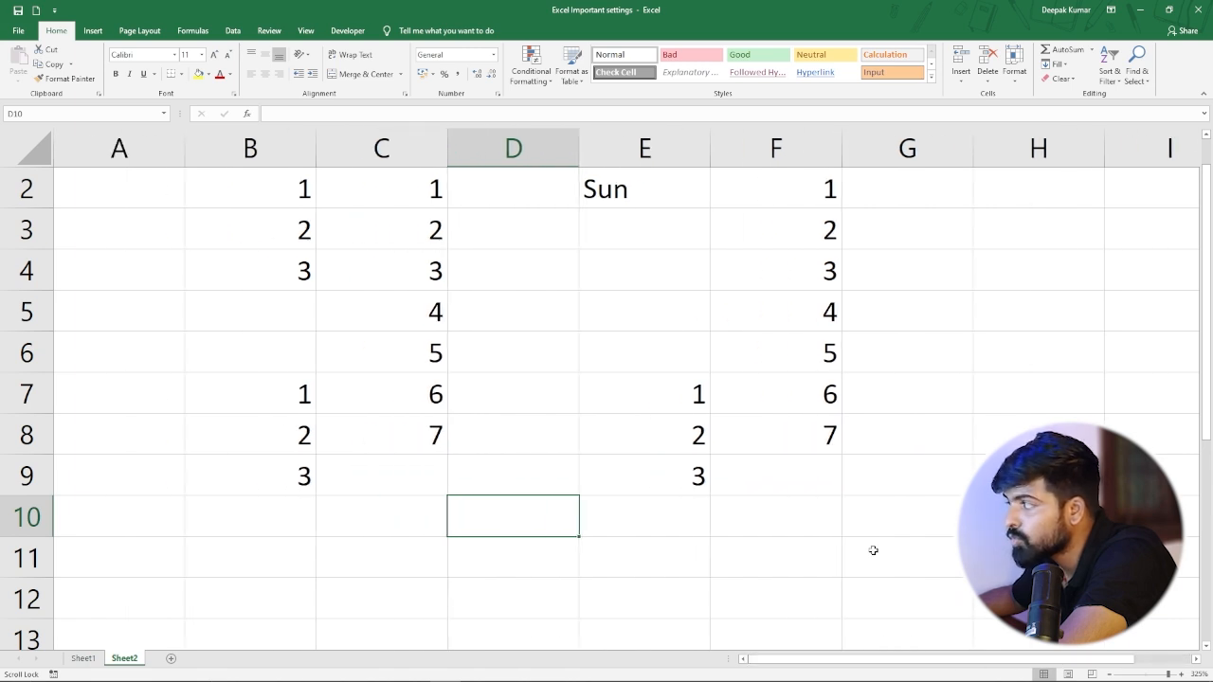
scroll(817, 502, "up", 1)
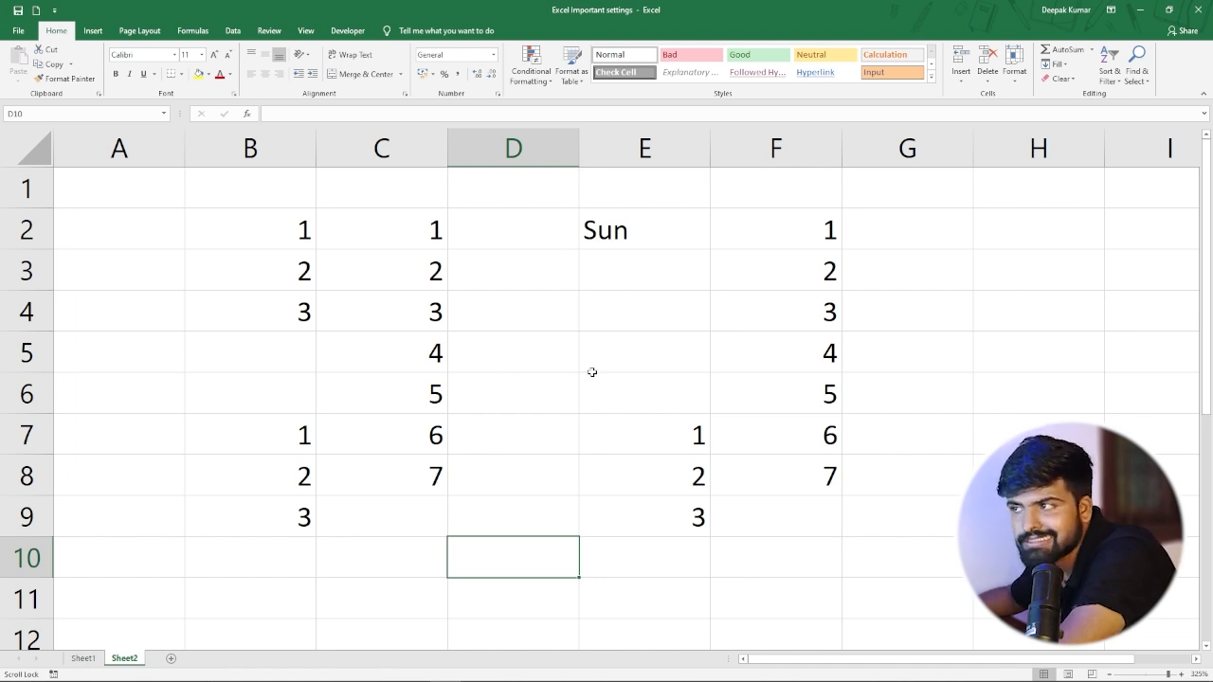
Hide the horizontal and vertical scroll bars for the Excel Important settings workbook in the advanced display options.
left_click(18, 32)
left_click(40, 338)
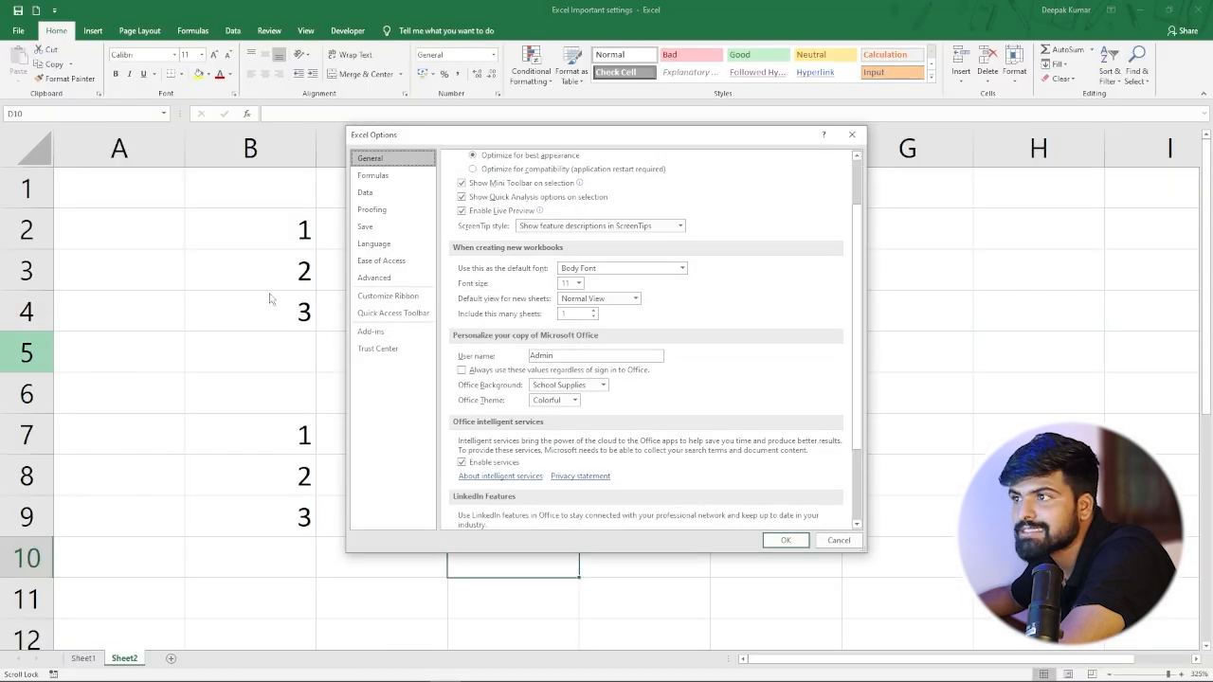
left_click(368, 279)
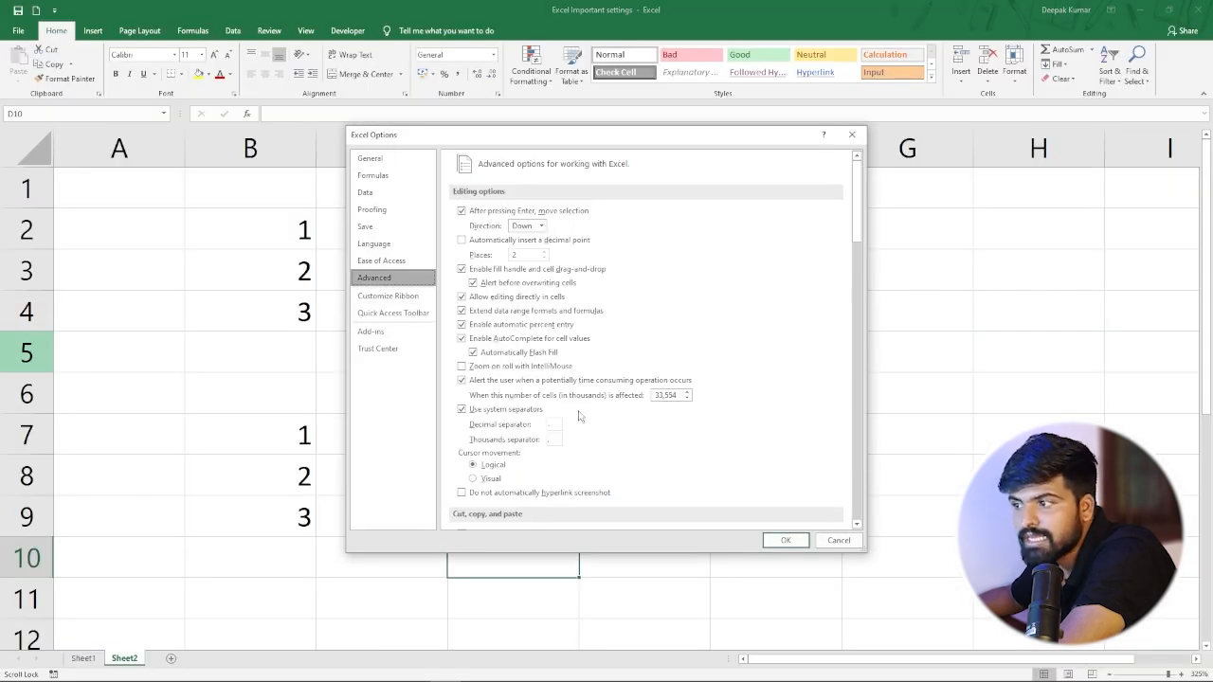
scroll(597, 407, "down", 5)
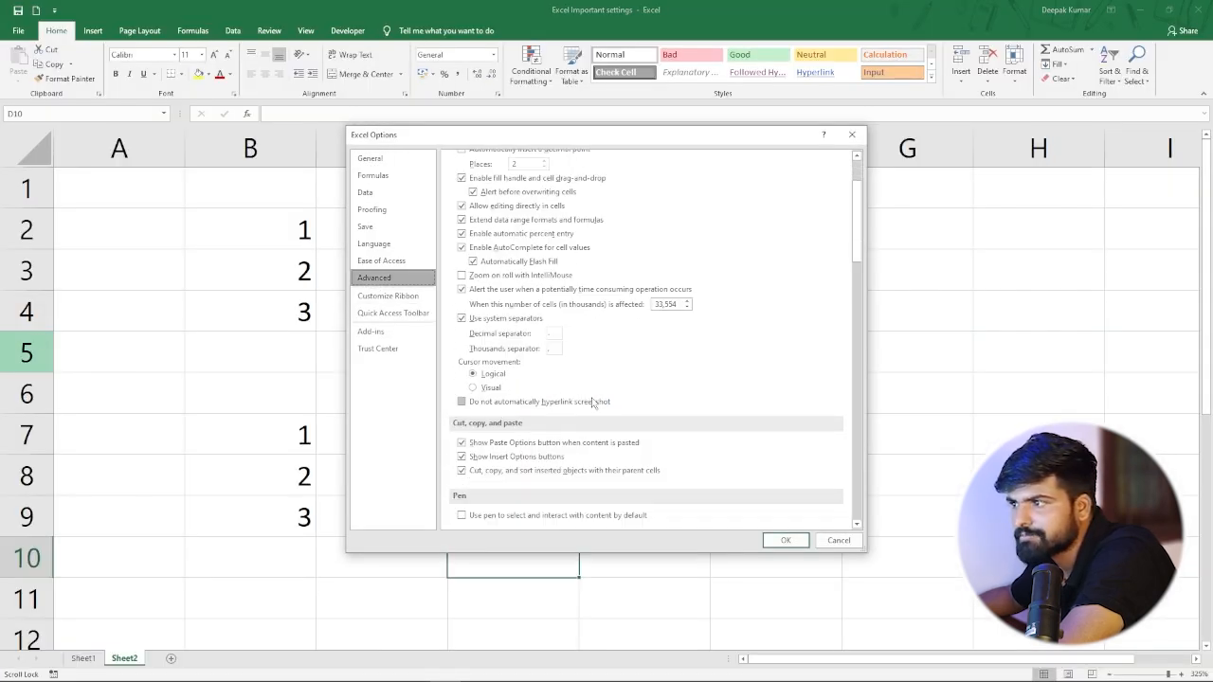
scroll(597, 381, "down", 5)
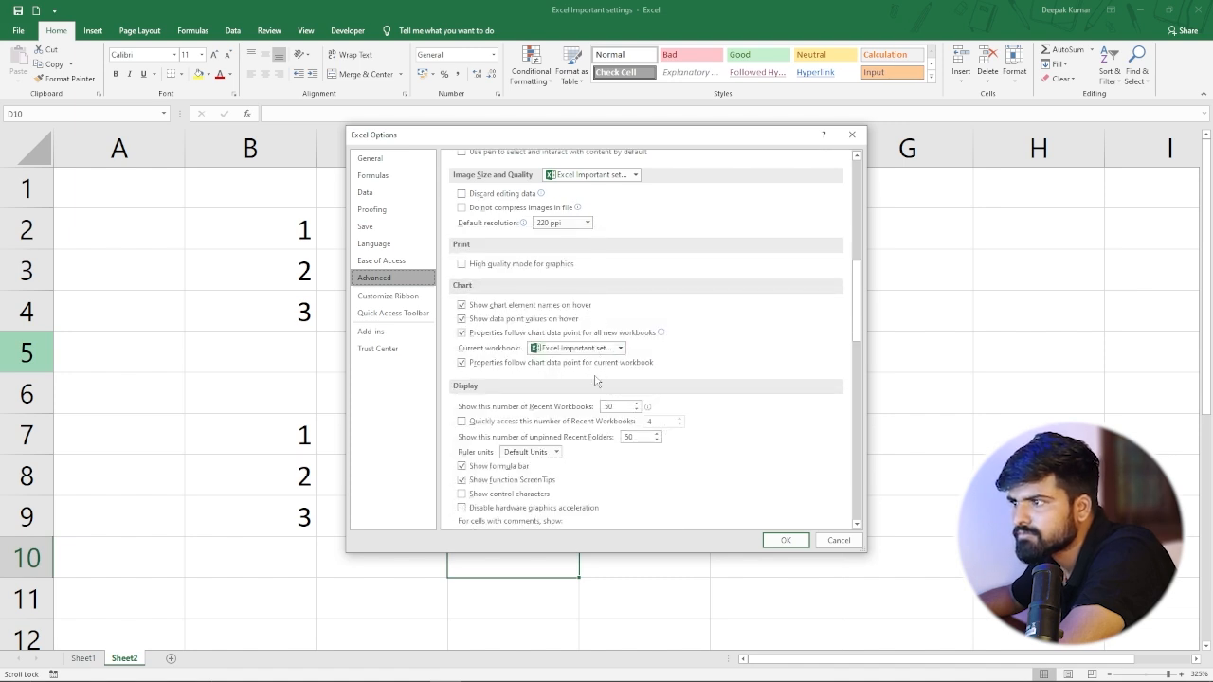
scroll(595, 378, "down", 1)
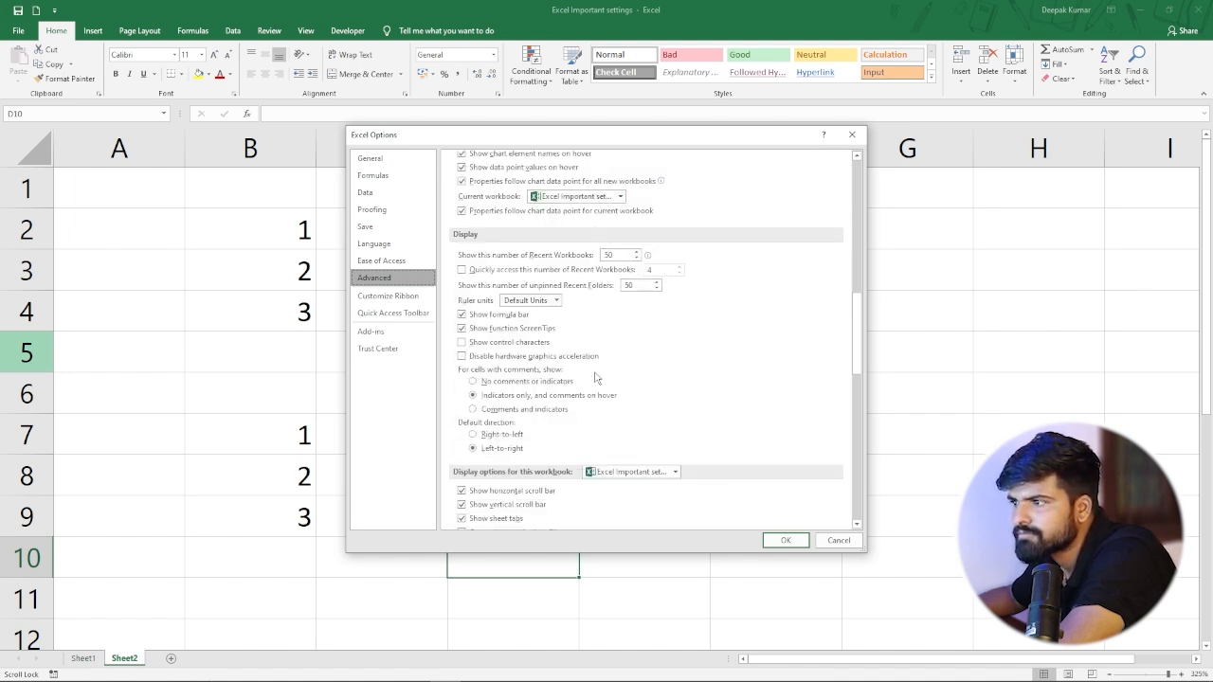
scroll(595, 378, "down", 4)
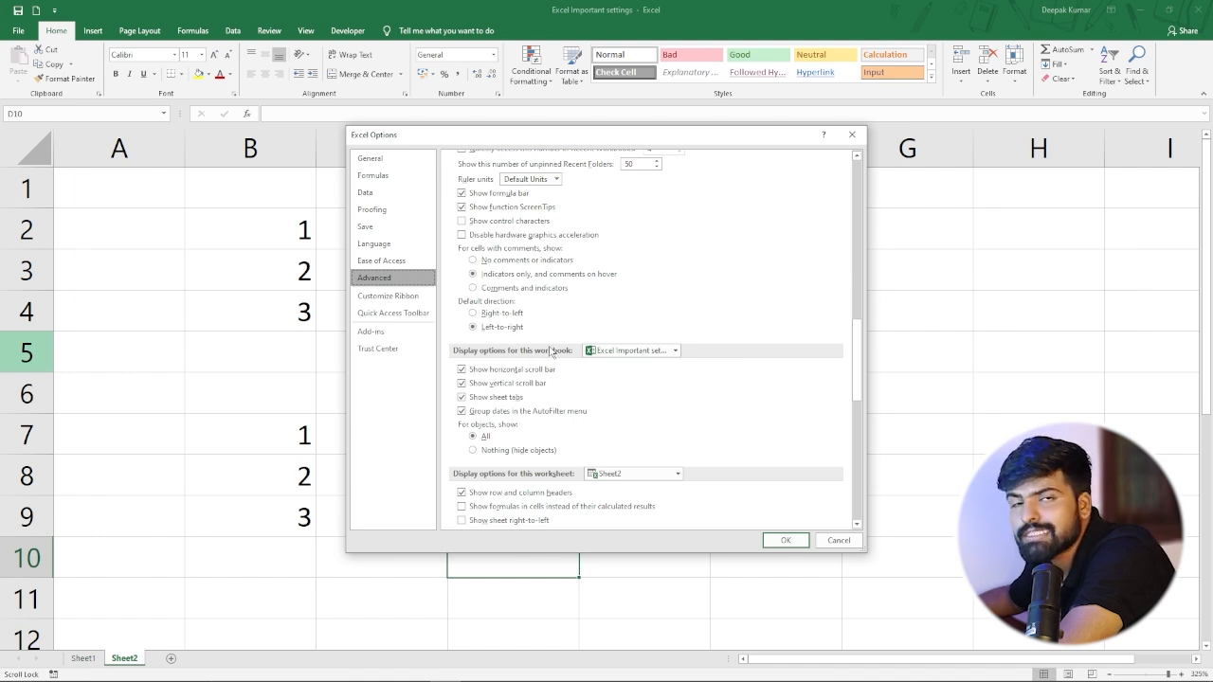
left_click(673, 351)
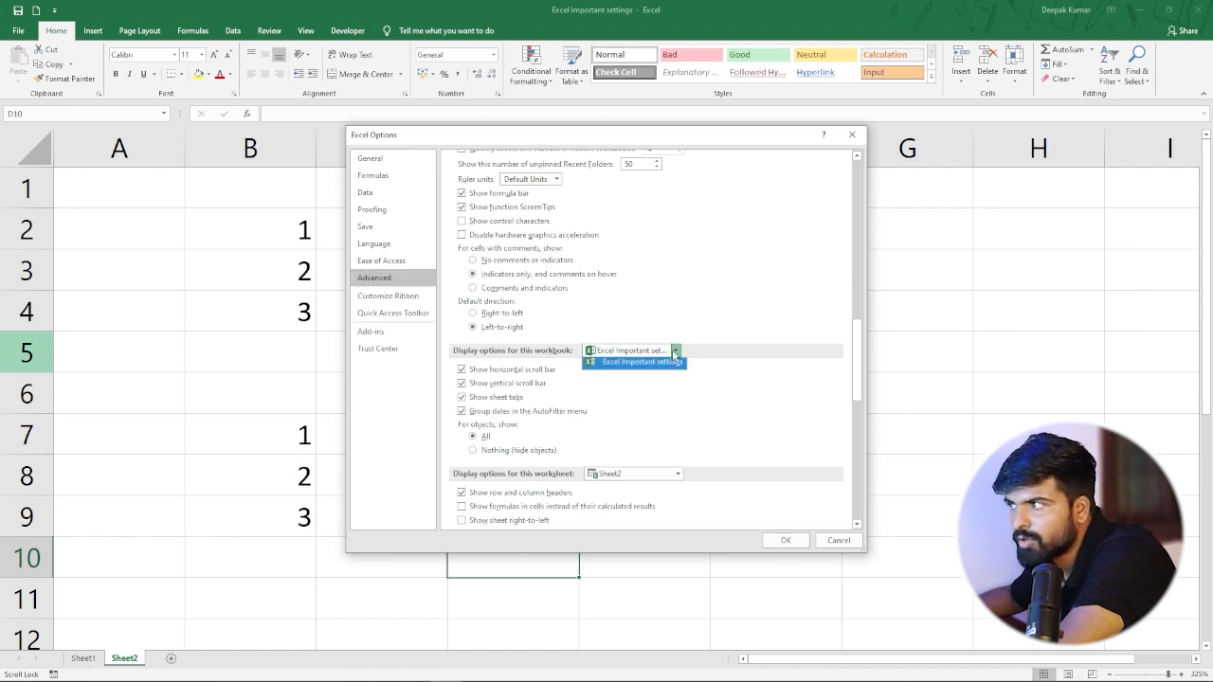
left_click(607, 363)
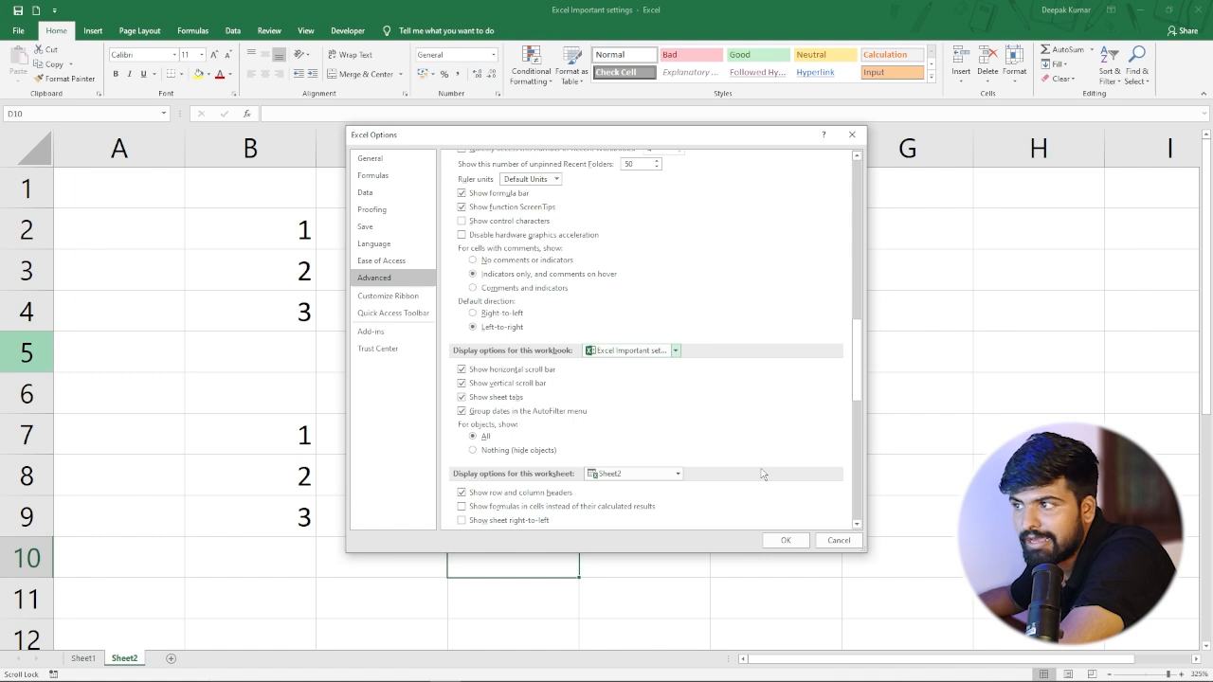
left_click(462, 370)
left_click(463, 384)
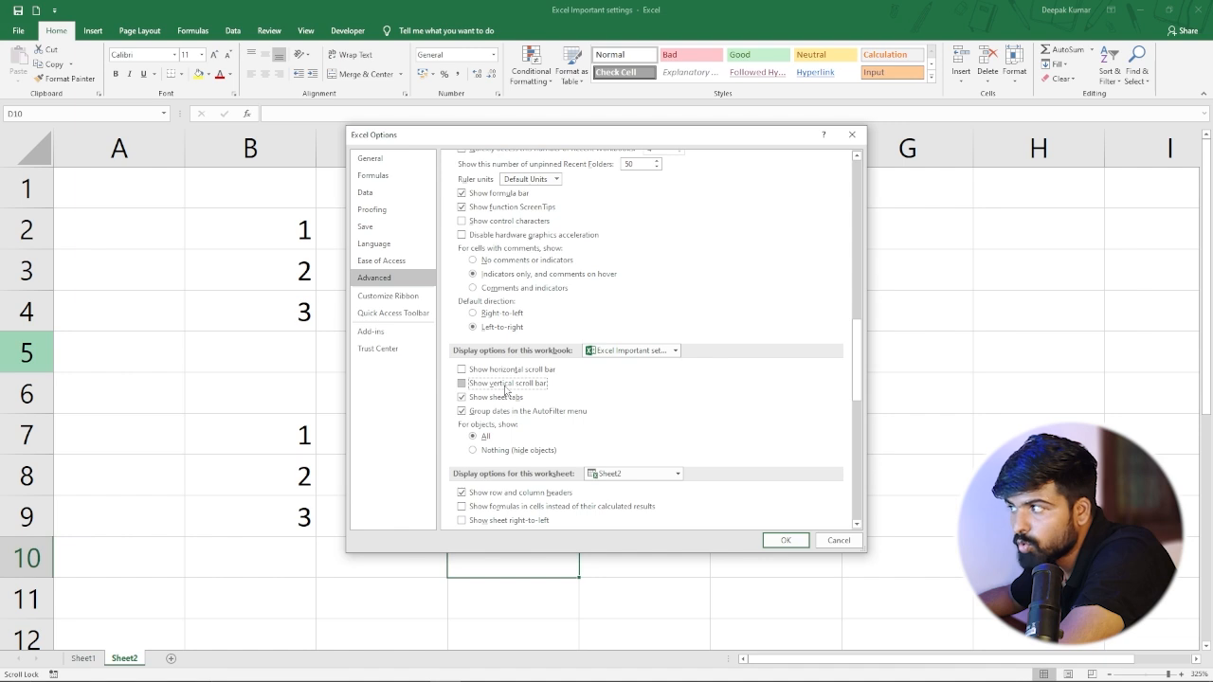
left_click(781, 542)
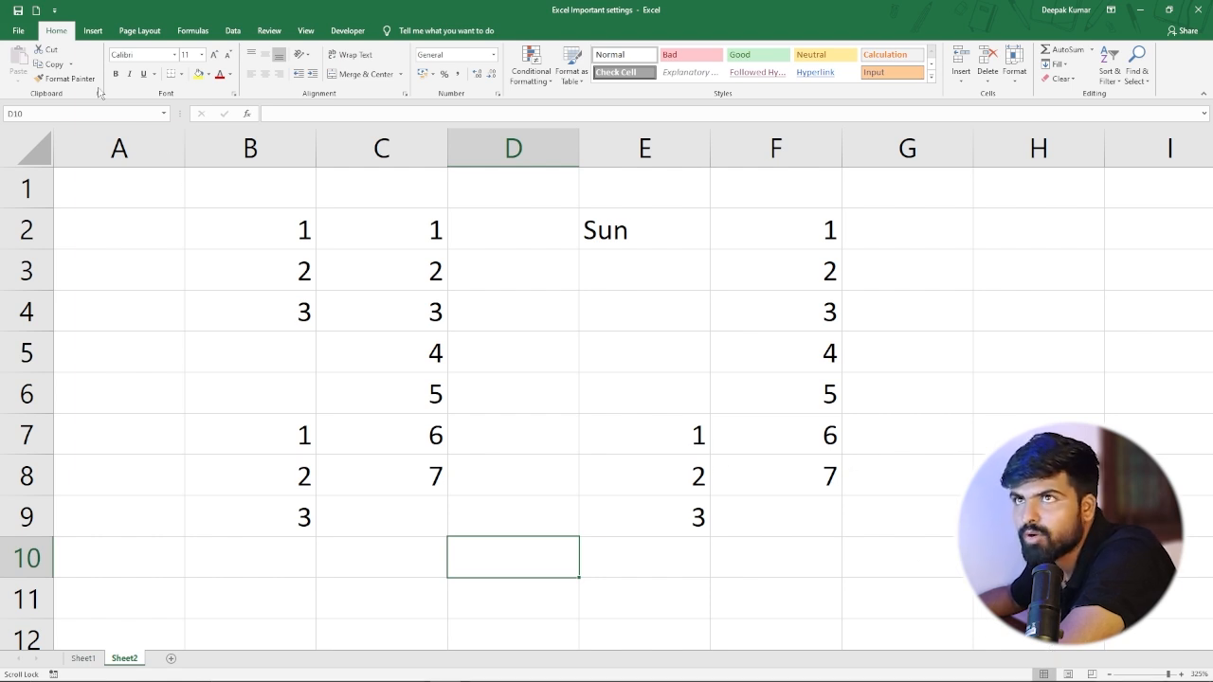
Turn the workbook's horizontal and vertical scroll bars back on and hide its sheet tabs in the advanced options.
left_click(18, 30)
left_click(65, 341)
left_click(374, 278)
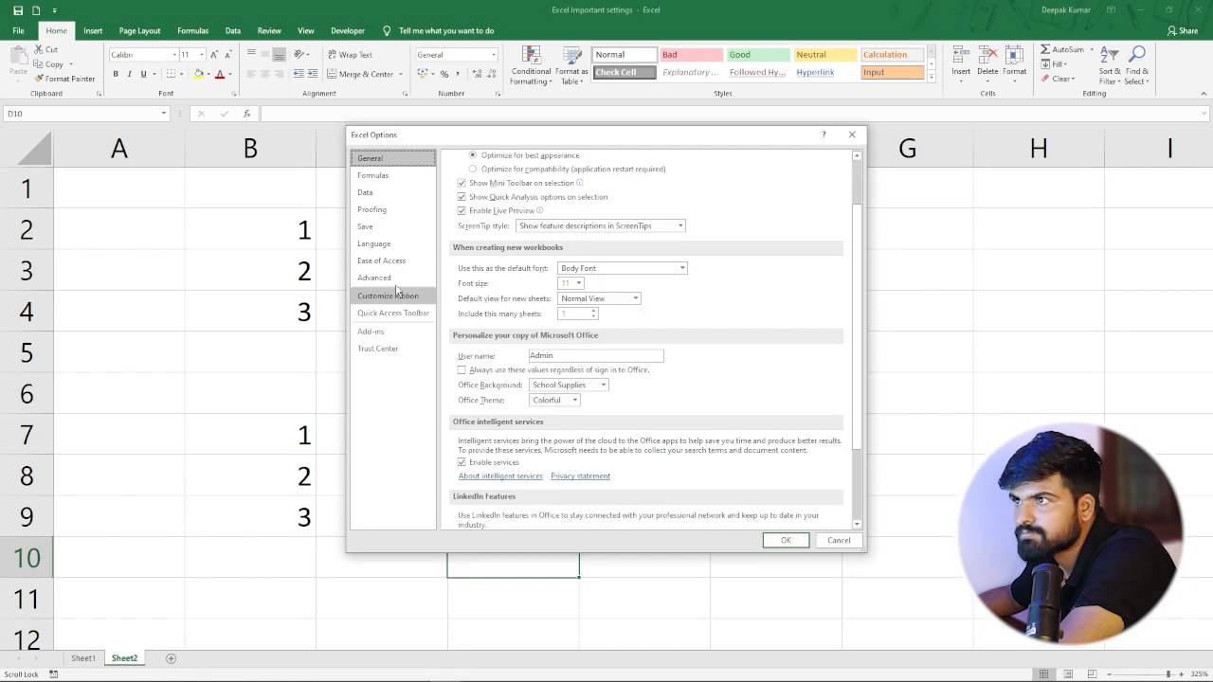
scroll(616, 360, "down", 15)
scroll(564, 391, "down", 6)
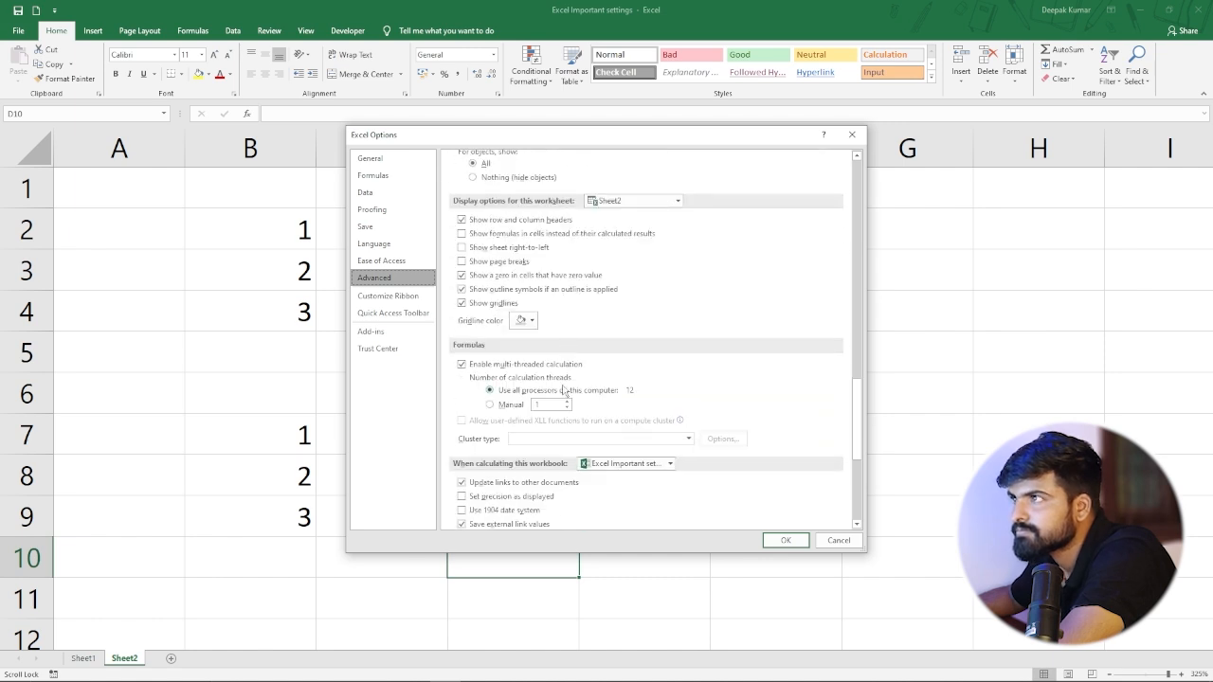
scroll(564, 384, "up", 8)
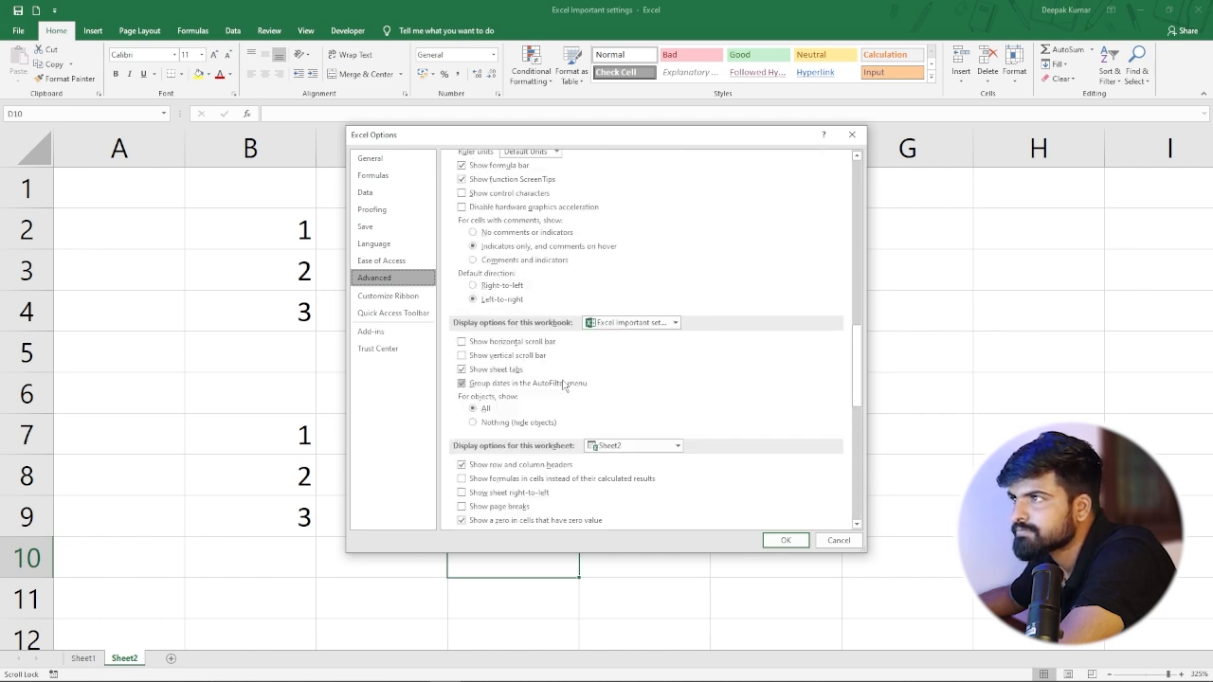
left_click(476, 363)
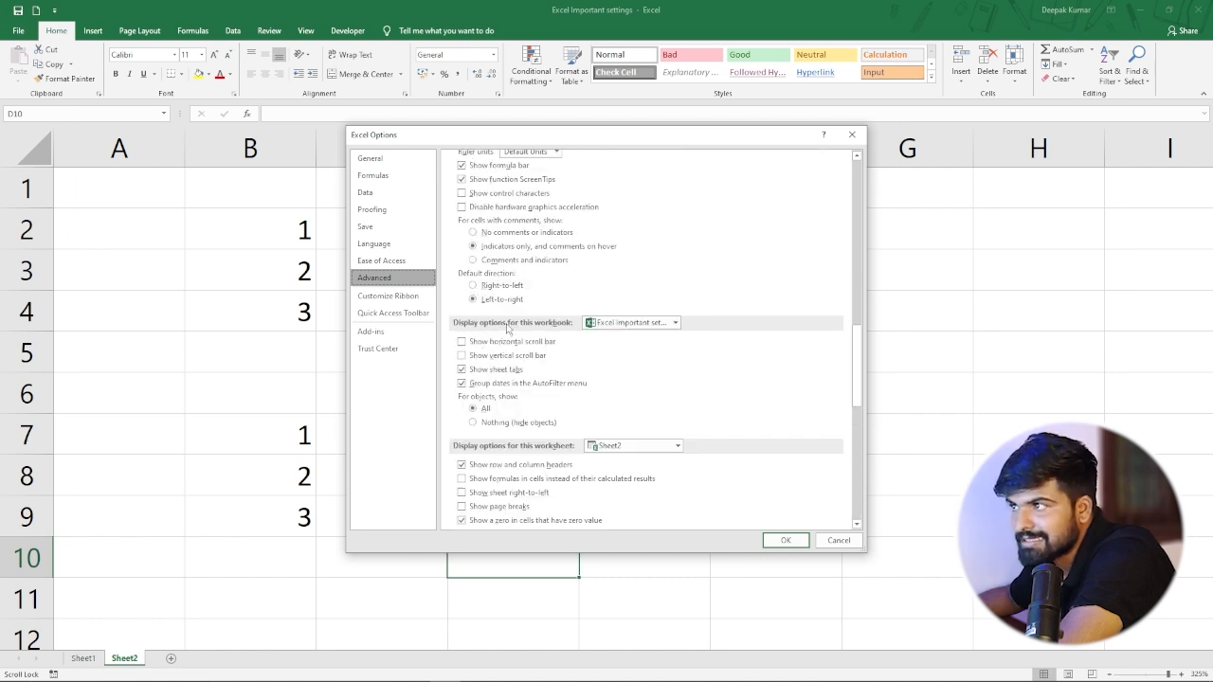
left_click(461, 341)
left_click(462, 355)
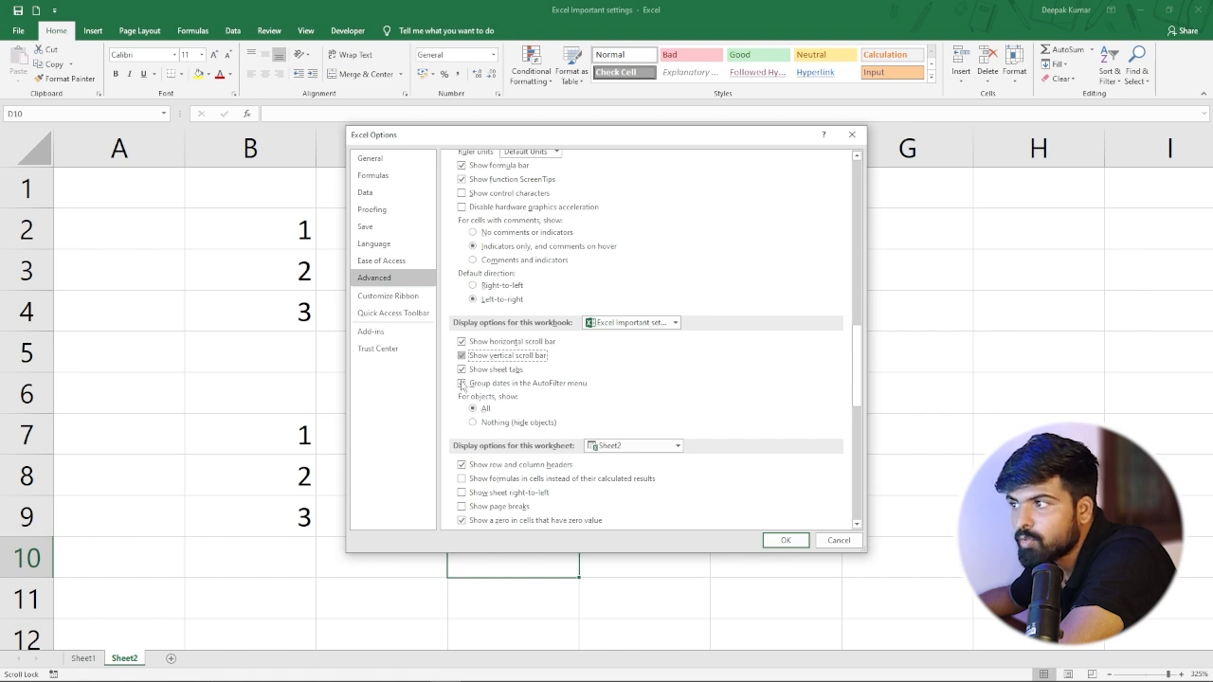
left_click(461, 368)
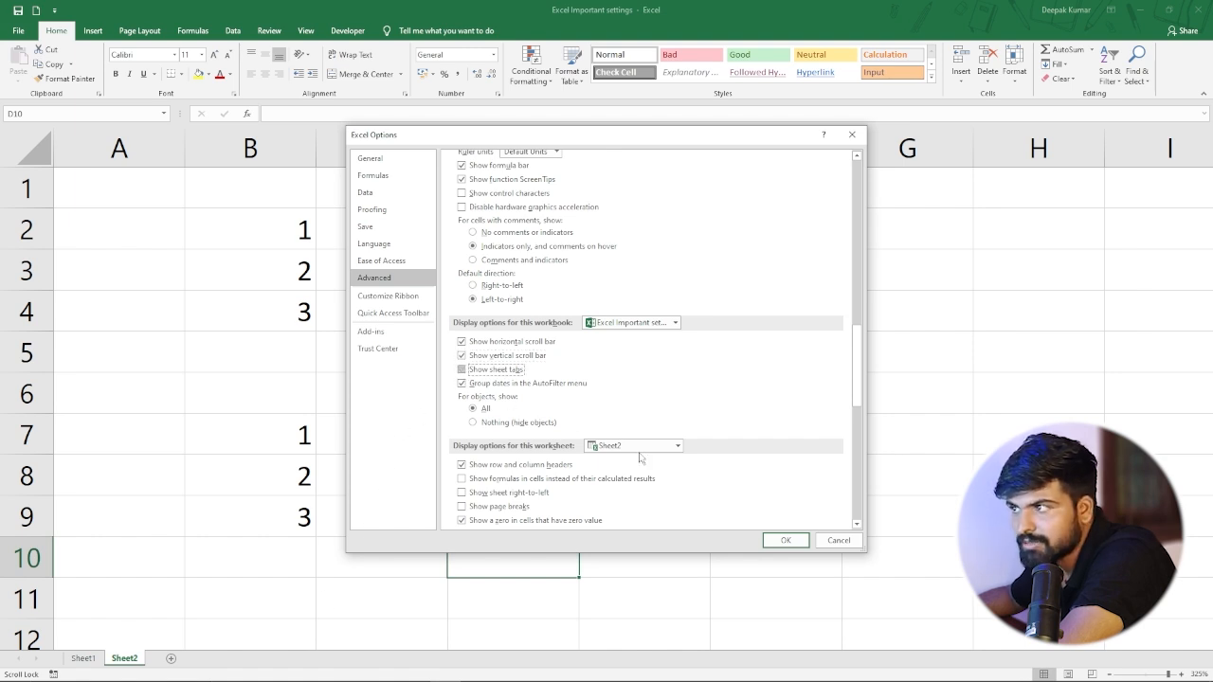
left_click(783, 540)
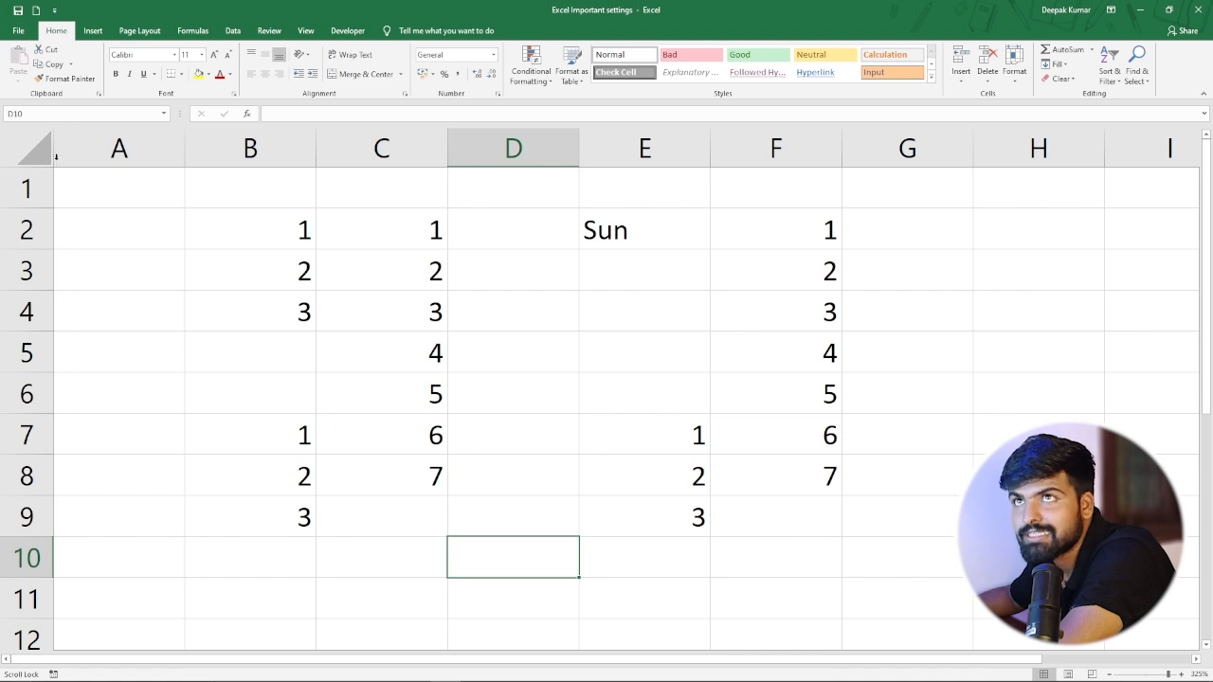
Turn the Show sheet tabs setting back on for the workbook in the advanced options.
left_click(18, 30)
left_click(27, 342)
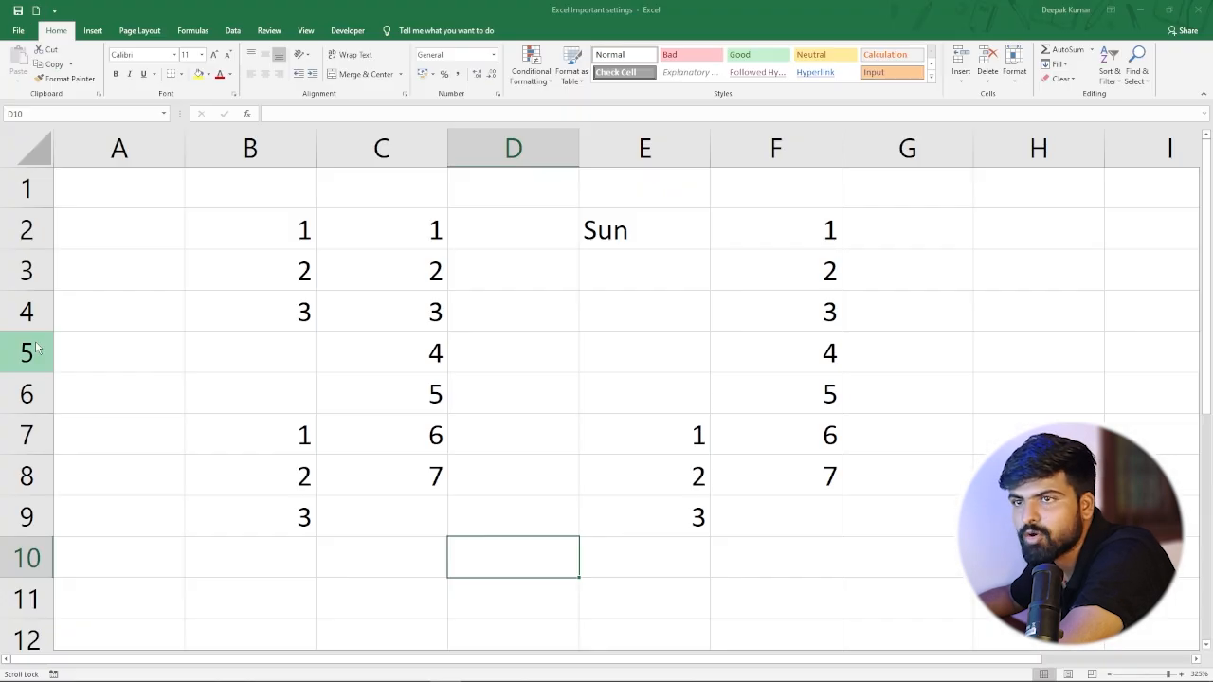
left_click(375, 278)
scroll(545, 346, "down", 3)
scroll(545, 348, "down", 15)
scroll(536, 355, "up", 10)
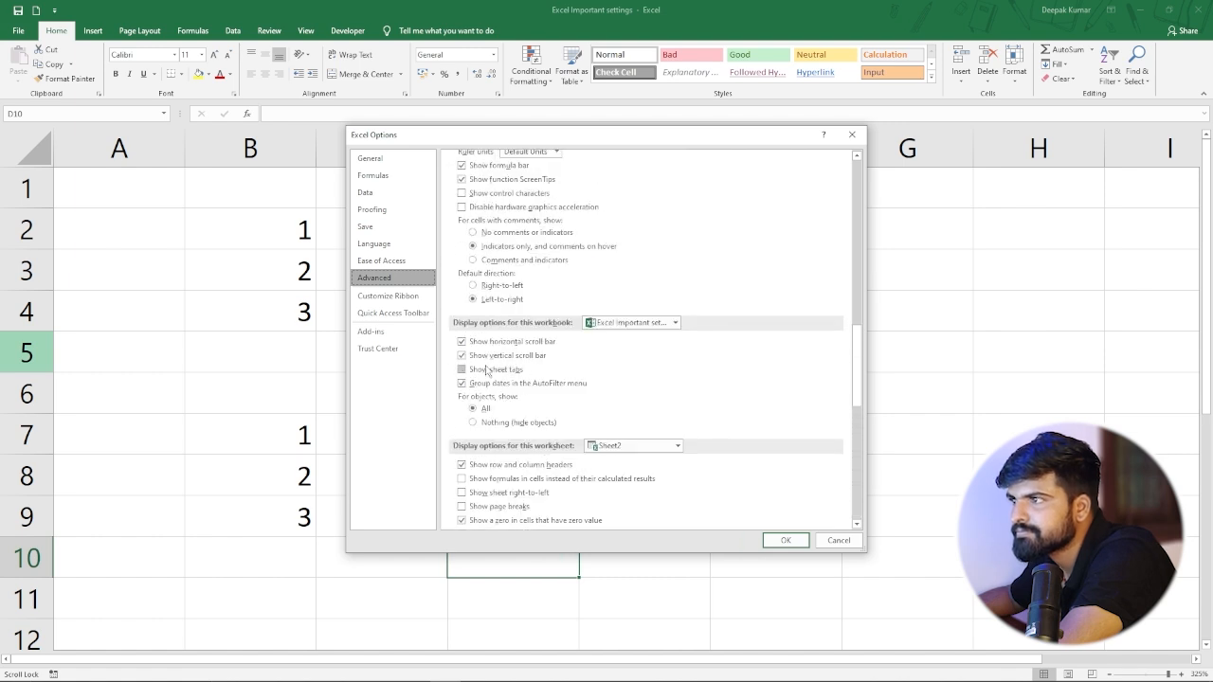
left_click(521, 369)
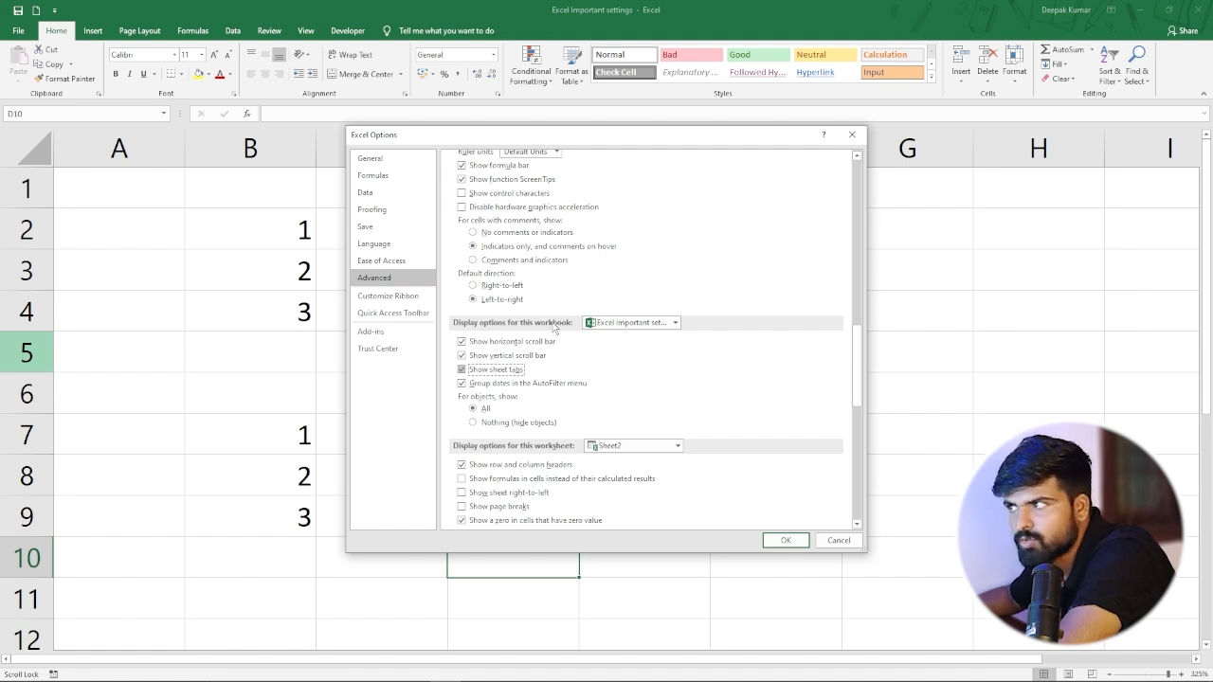
Turn off the Show formula bar display setting and apply the options.
scroll(499, 333, "up", 1)
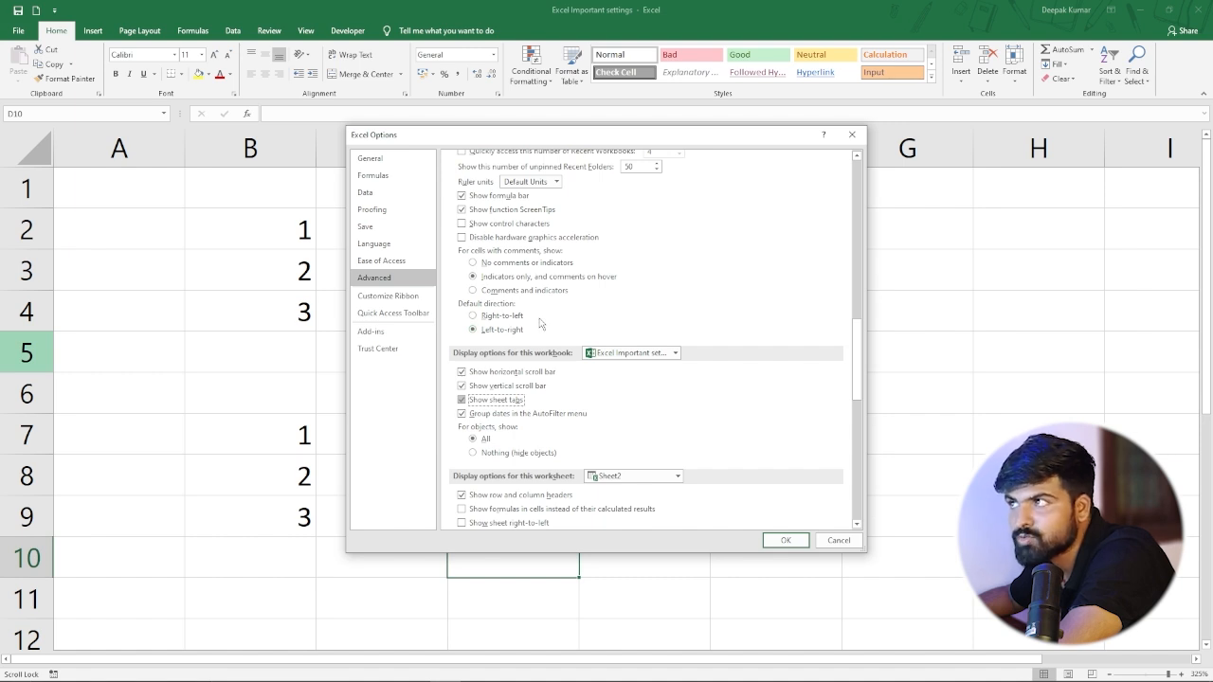
scroll(517, 321, "up", 2)
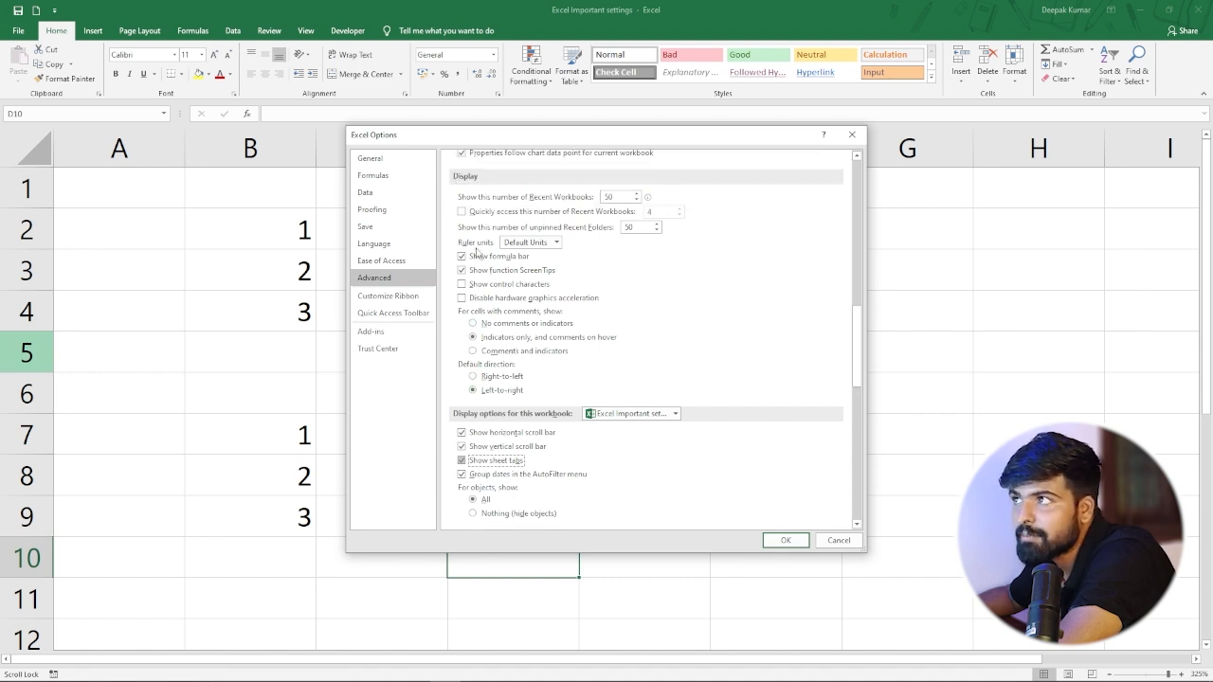
scroll(465, 237, "up", 1)
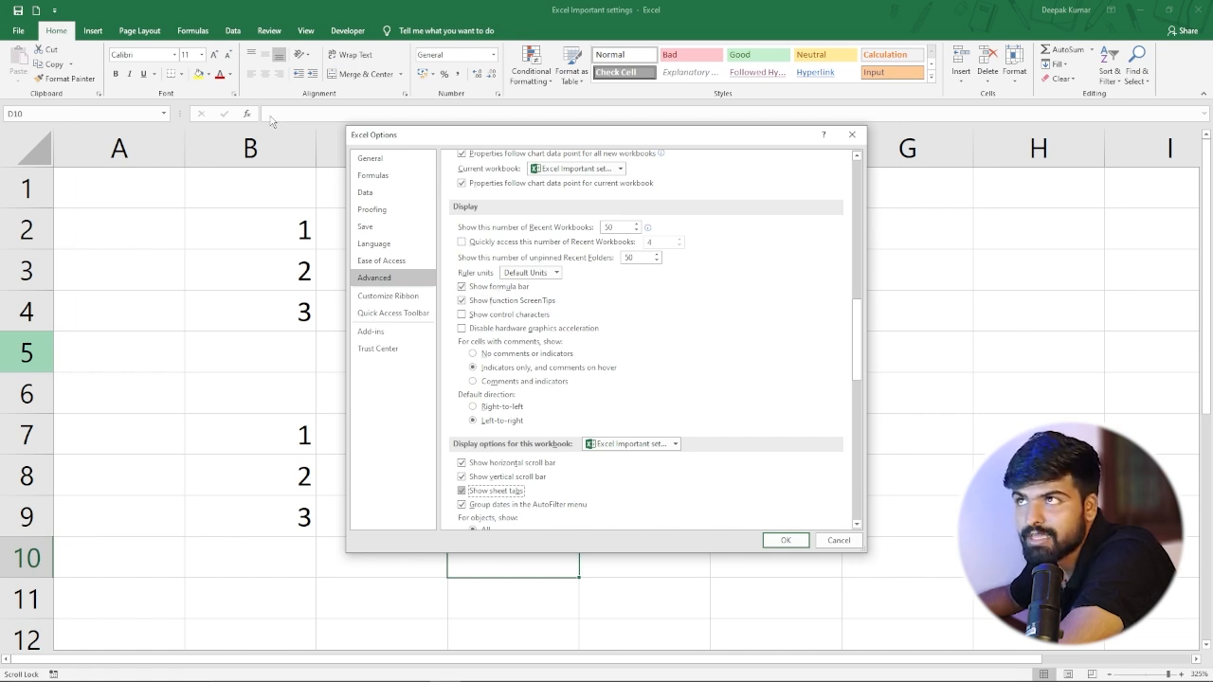
left_click(461, 287)
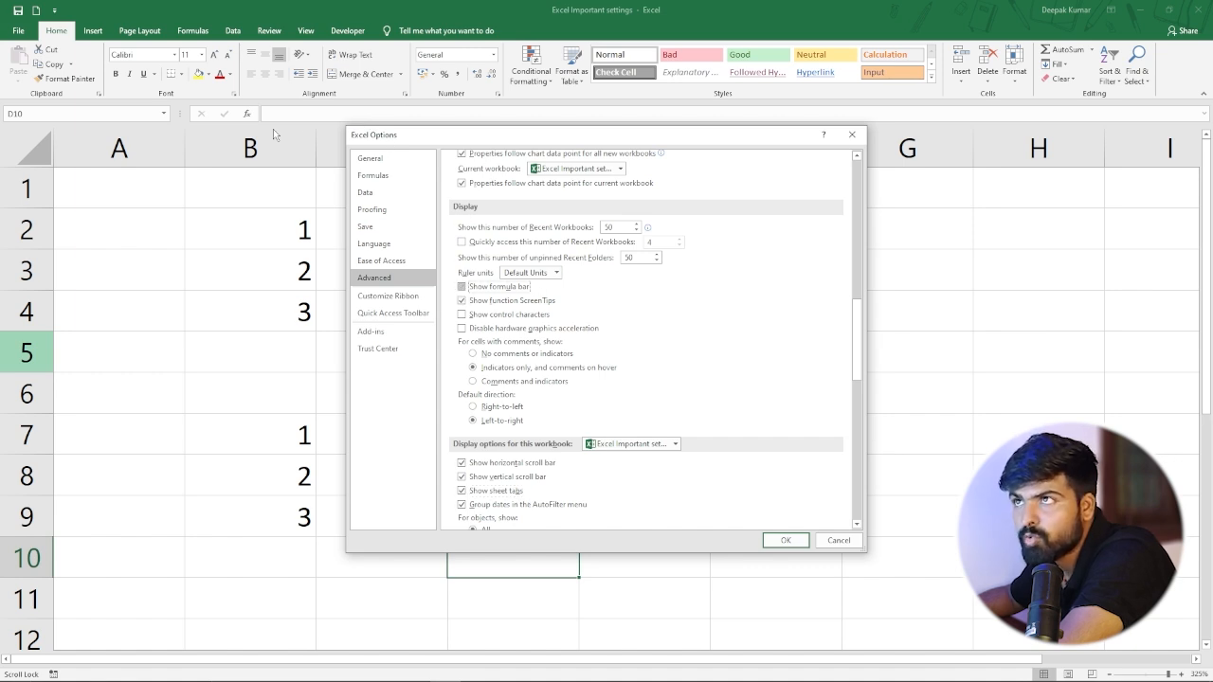
left_click(785, 541)
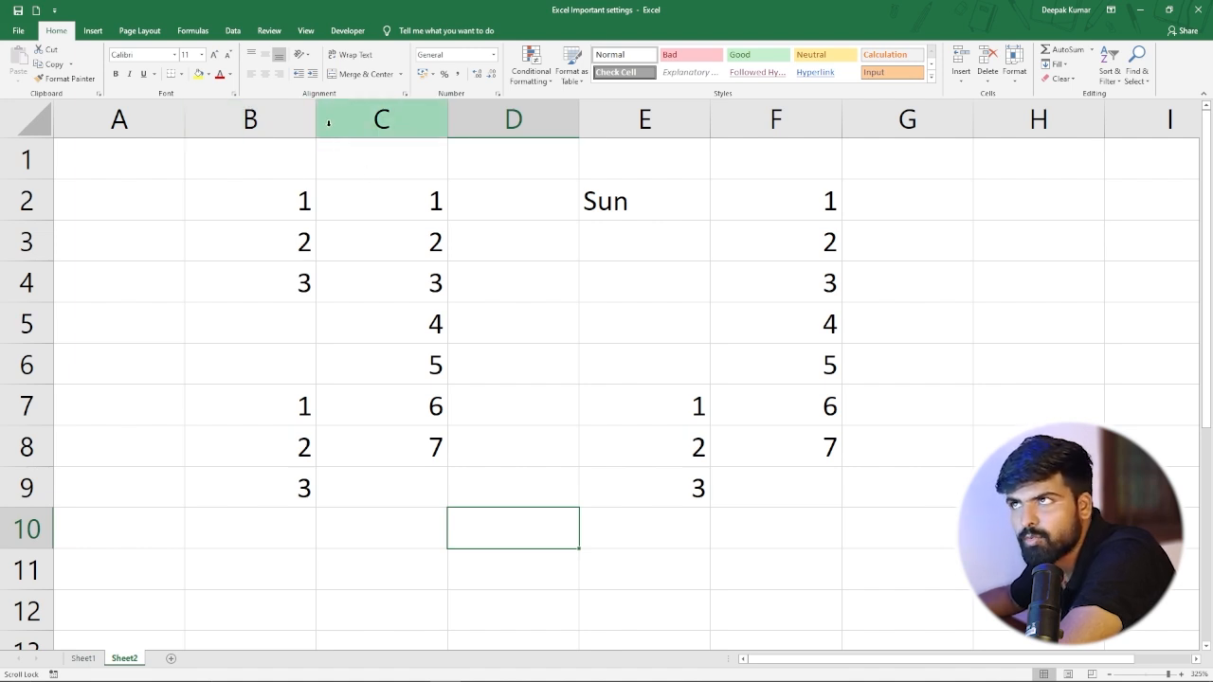
Turn the Show formula bar setting back on in the advanced display options.
left_click(23, 30)
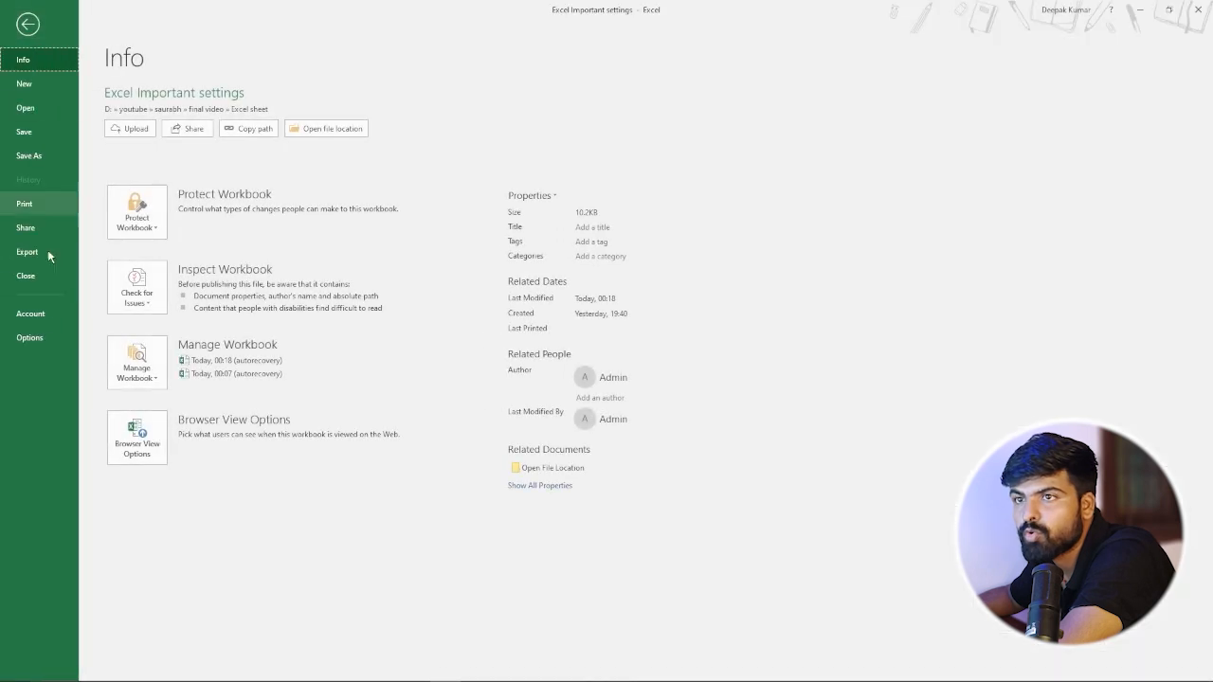
left_click(36, 337)
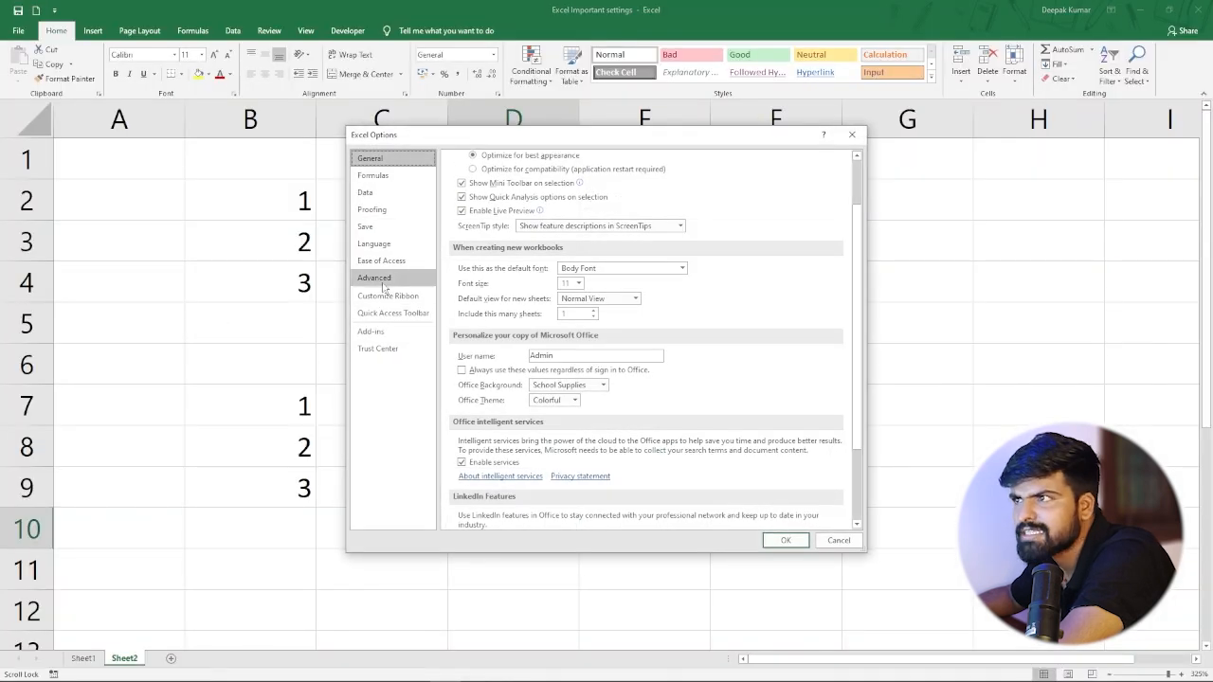
left_click(382, 283)
scroll(540, 349, "down", 10)
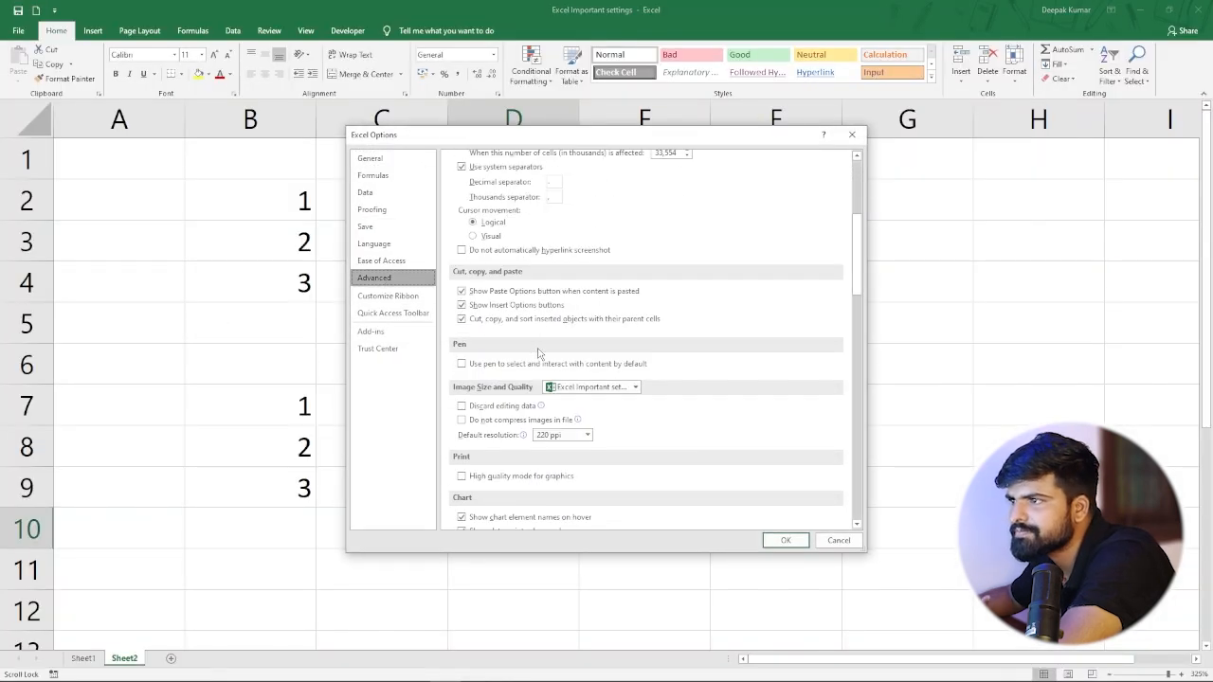
scroll(538, 353, "down", 7)
left_click(463, 376)
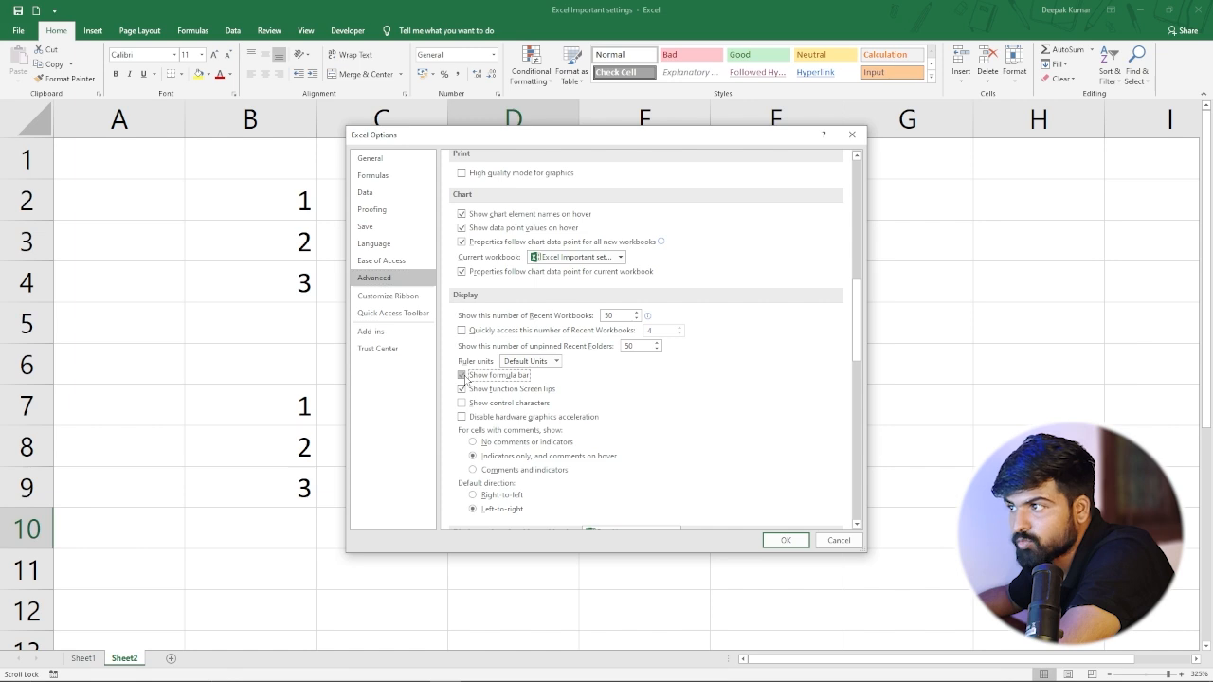
Set Sheet2's gridline color to red in the advanced display options, apply it, and select cell D5.
scroll(549, 365, "down", 4)
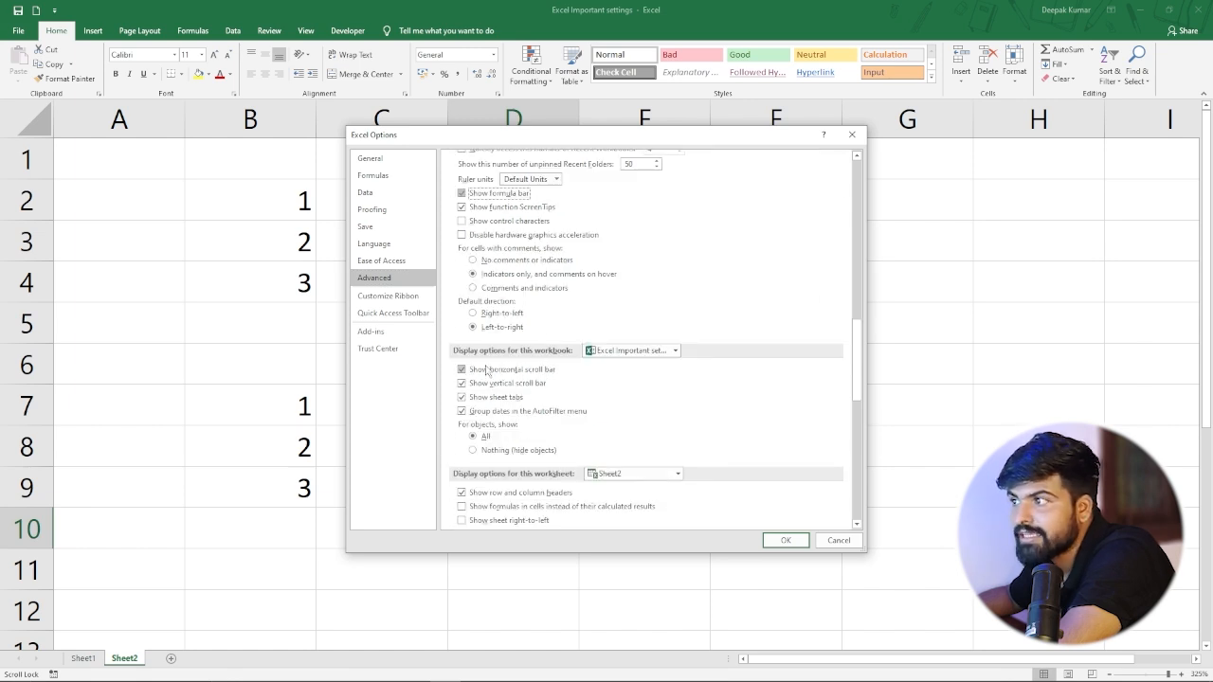
scroll(557, 336, "down", 10)
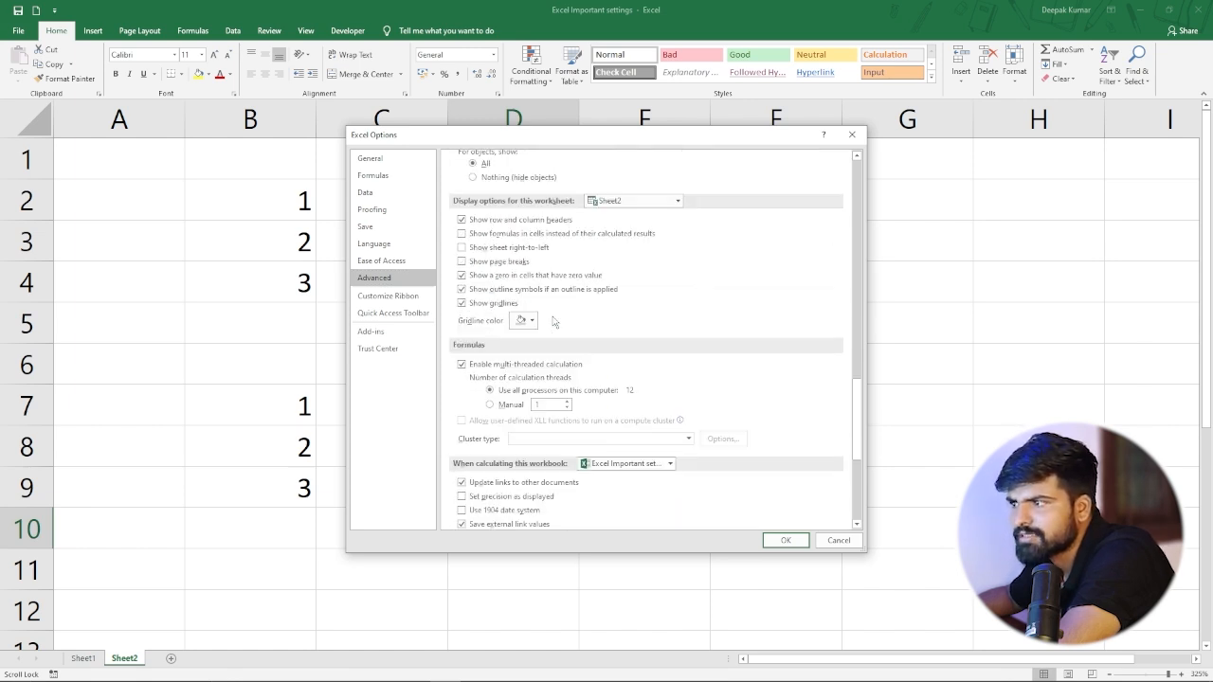
scroll(569, 310, "down", 2)
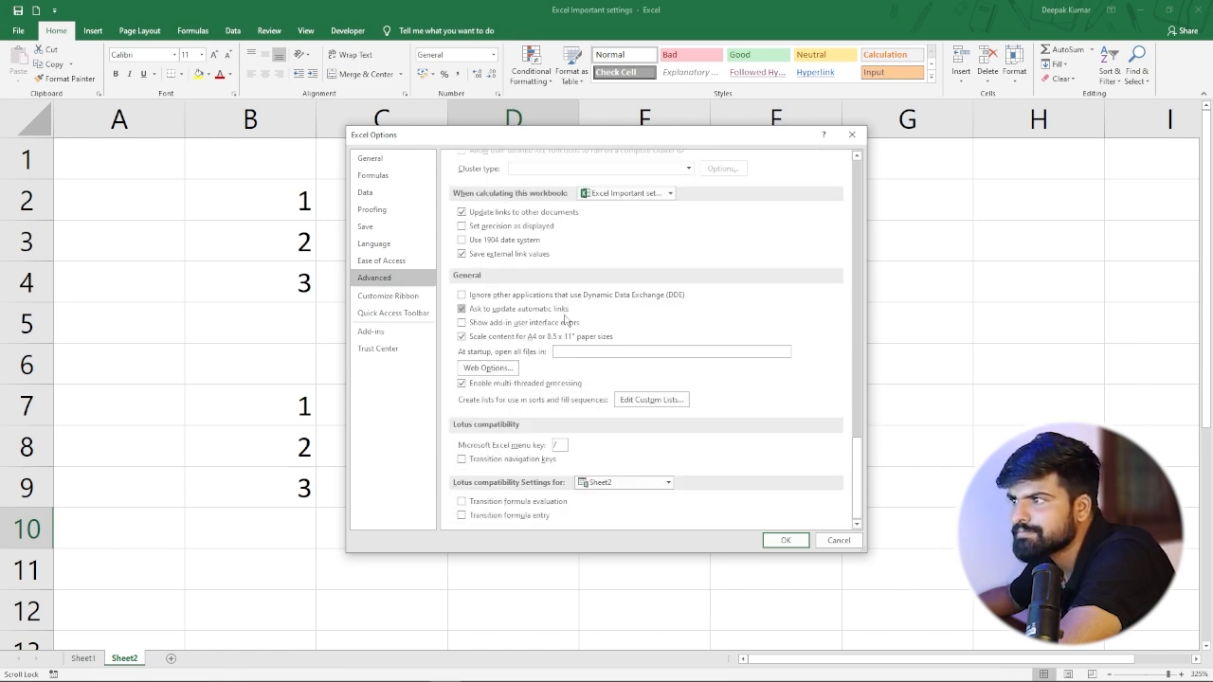
scroll(566, 321, "up", 8)
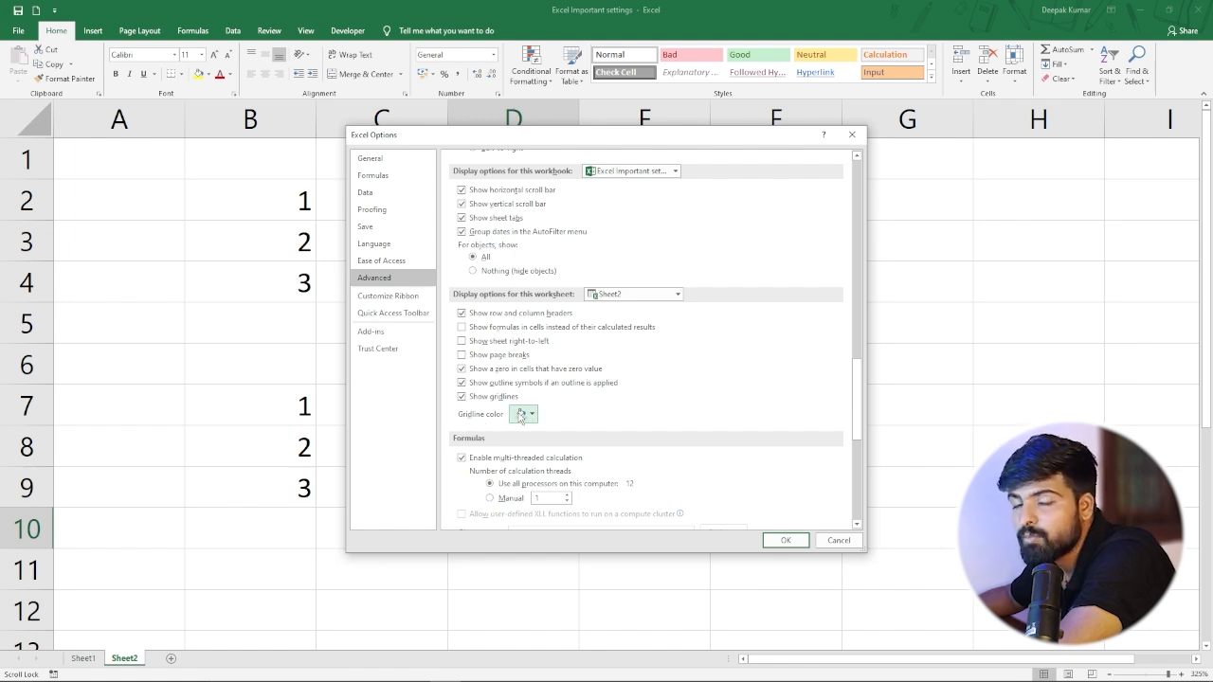
left_click(532, 415)
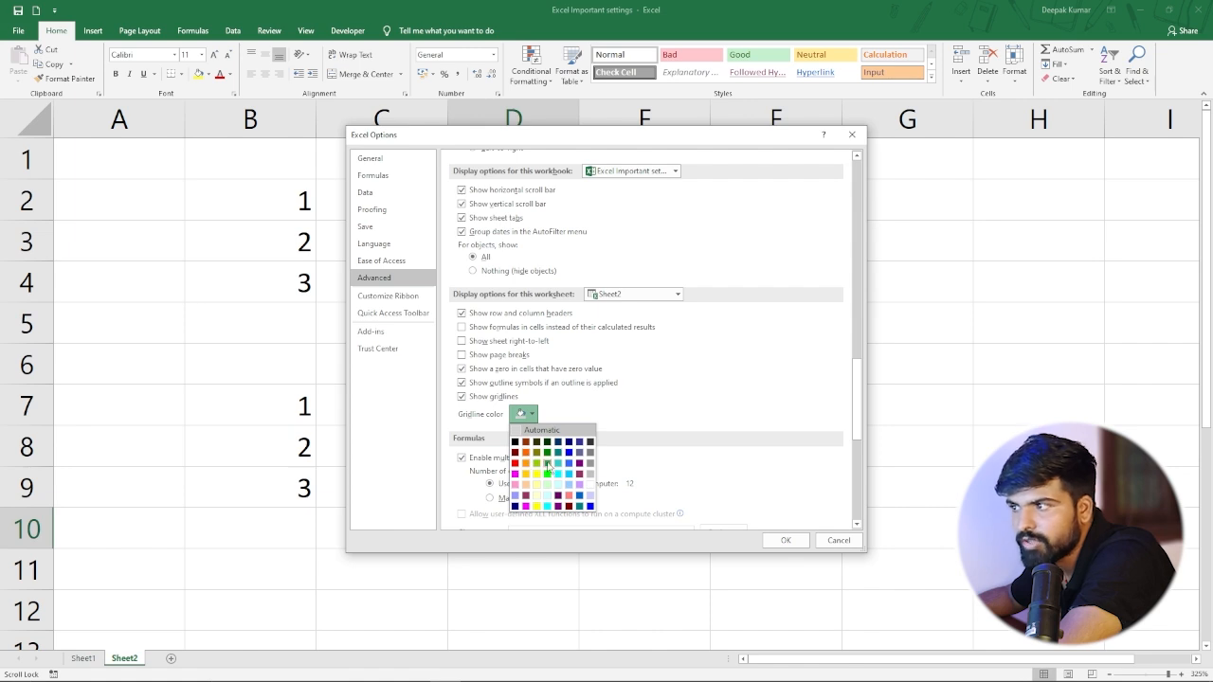
left_click(514, 463)
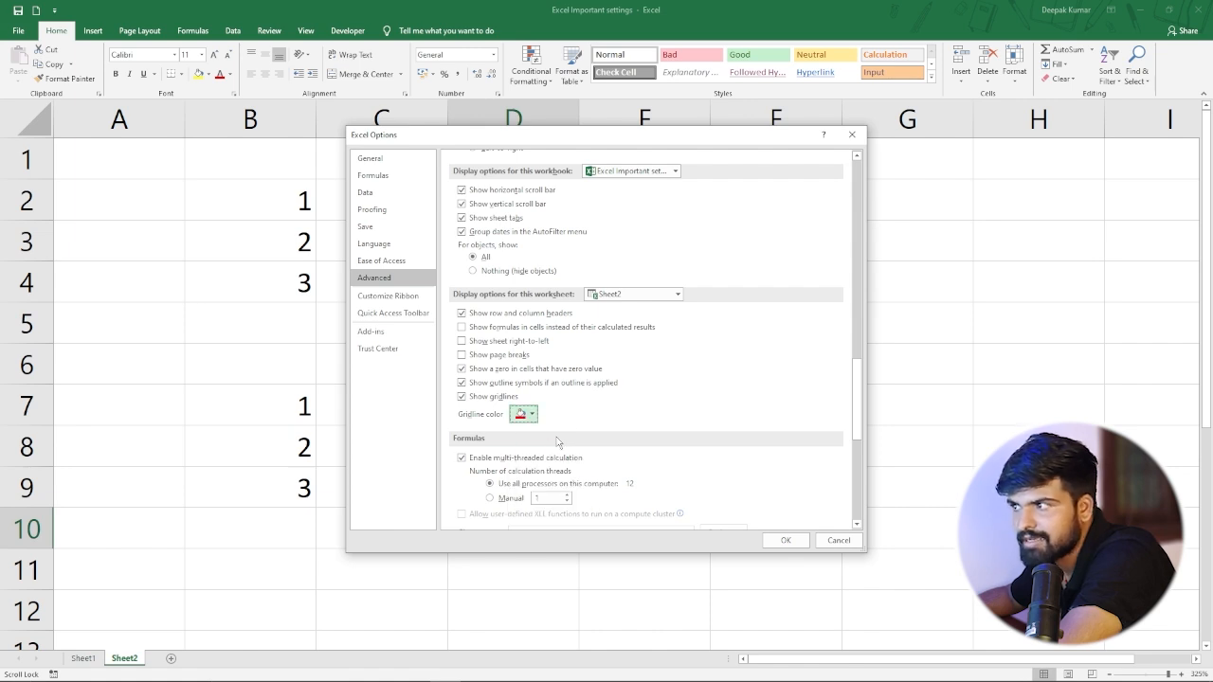
left_click(782, 540)
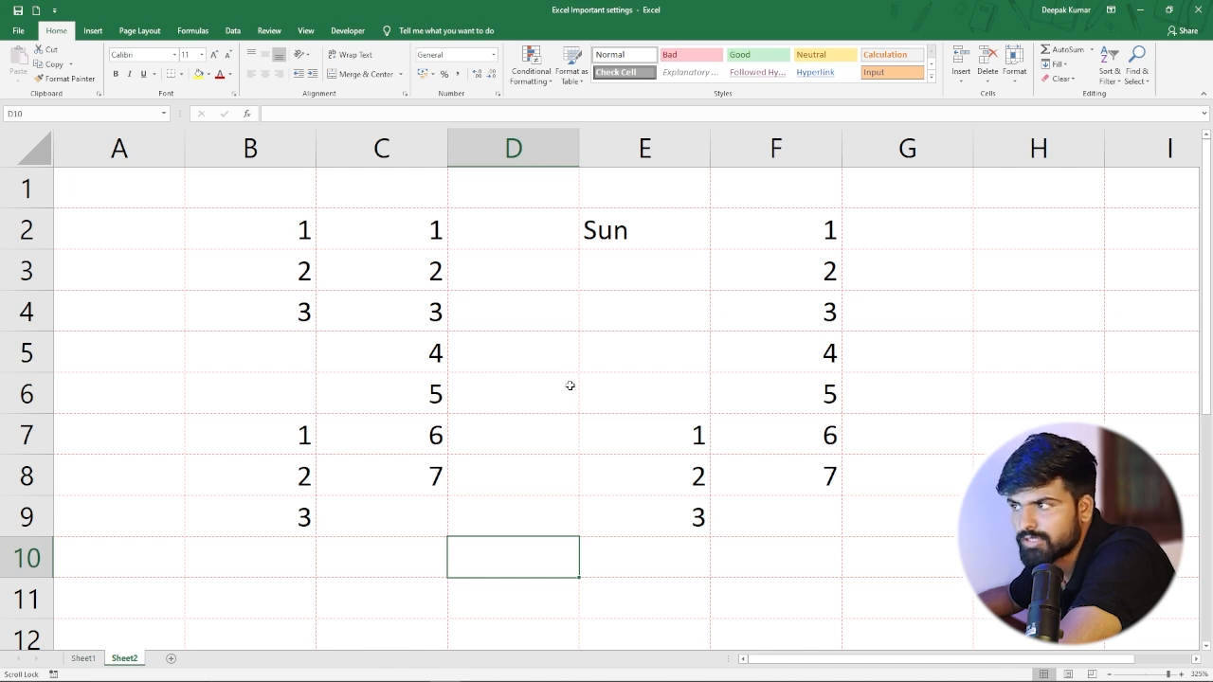
left_click(548, 356)
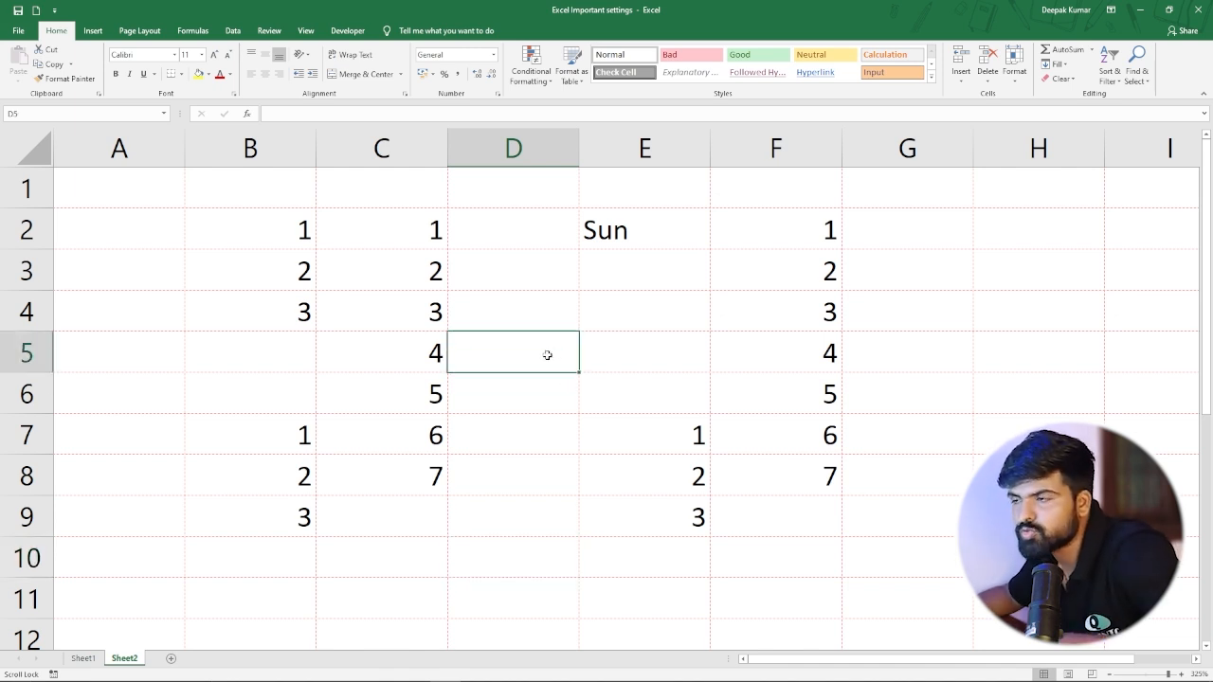
Close the current workbook, relaunch Excel from the desktop, and create a new blank workbook.
left_click(1201, 7)
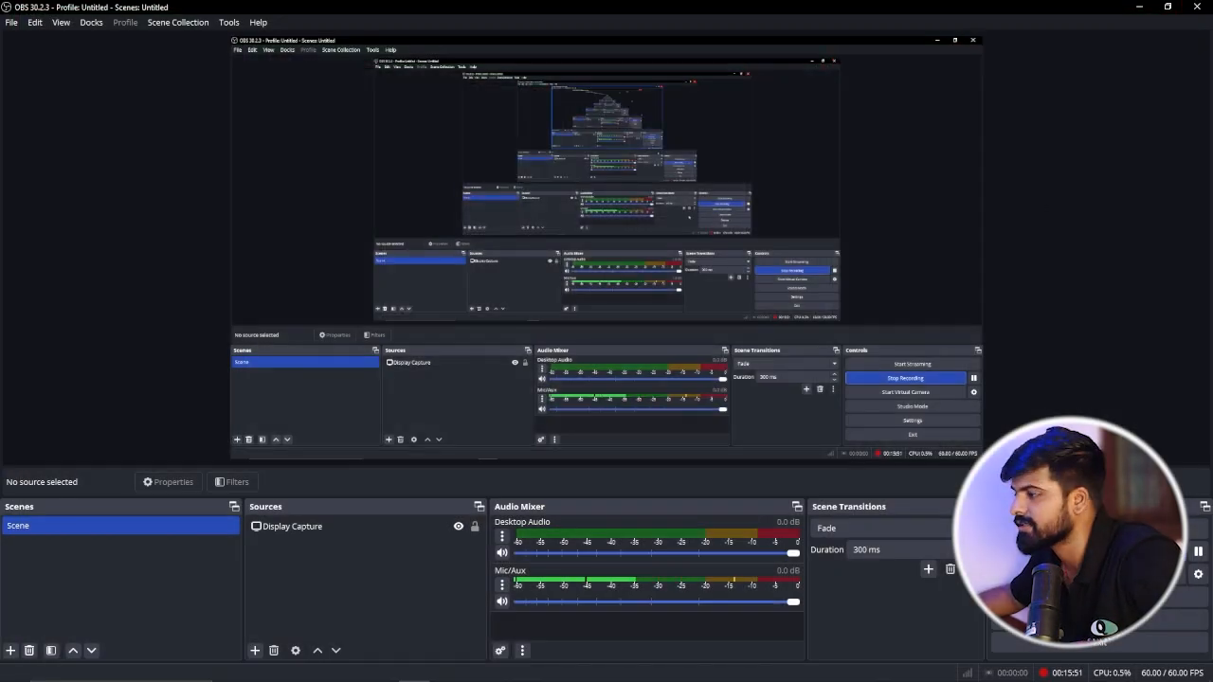
left_click(1210, 675)
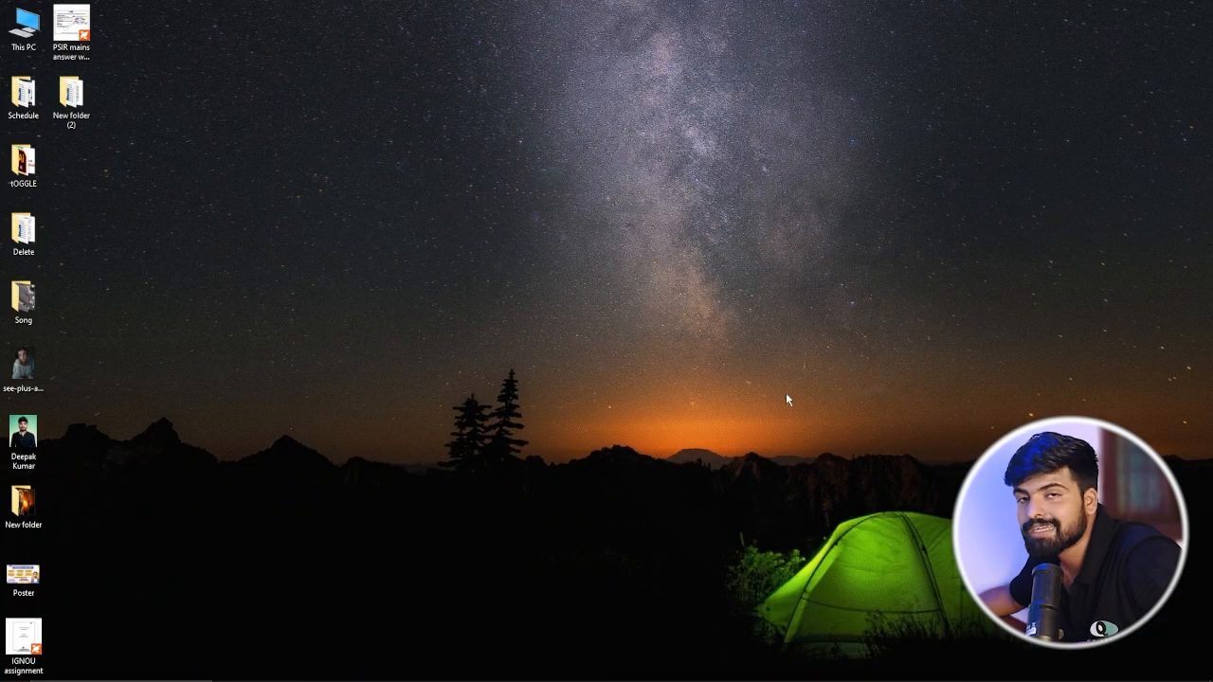
key("super")
type("excel")
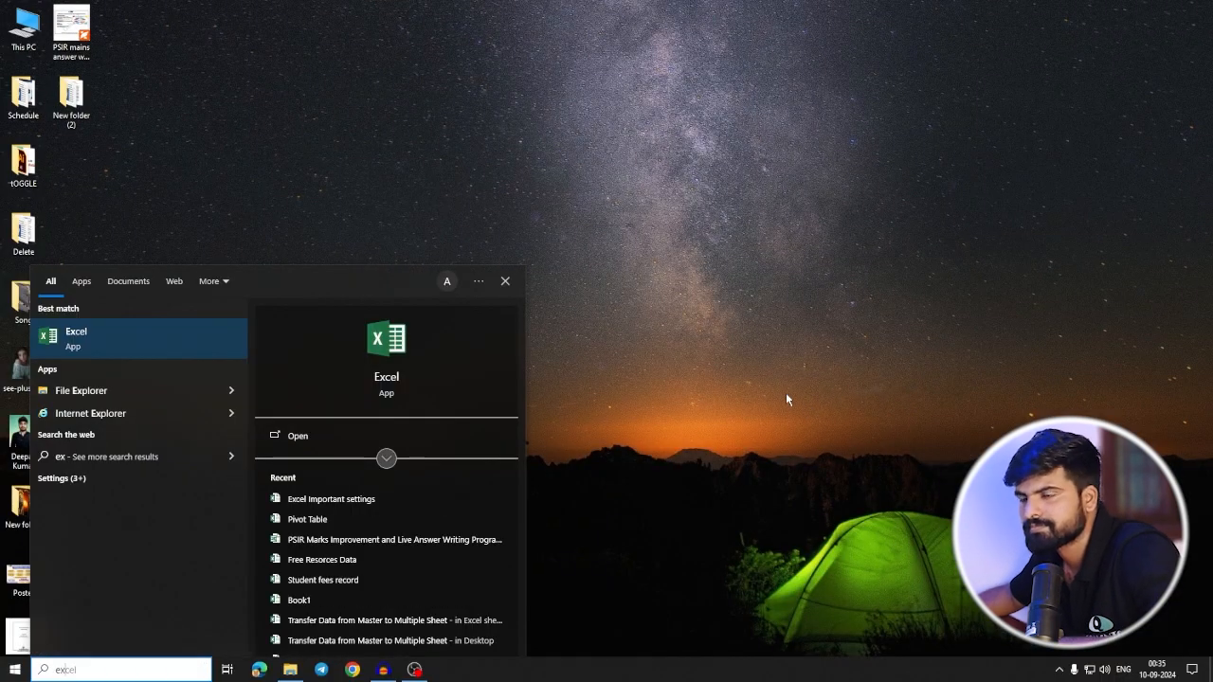
key("Return")
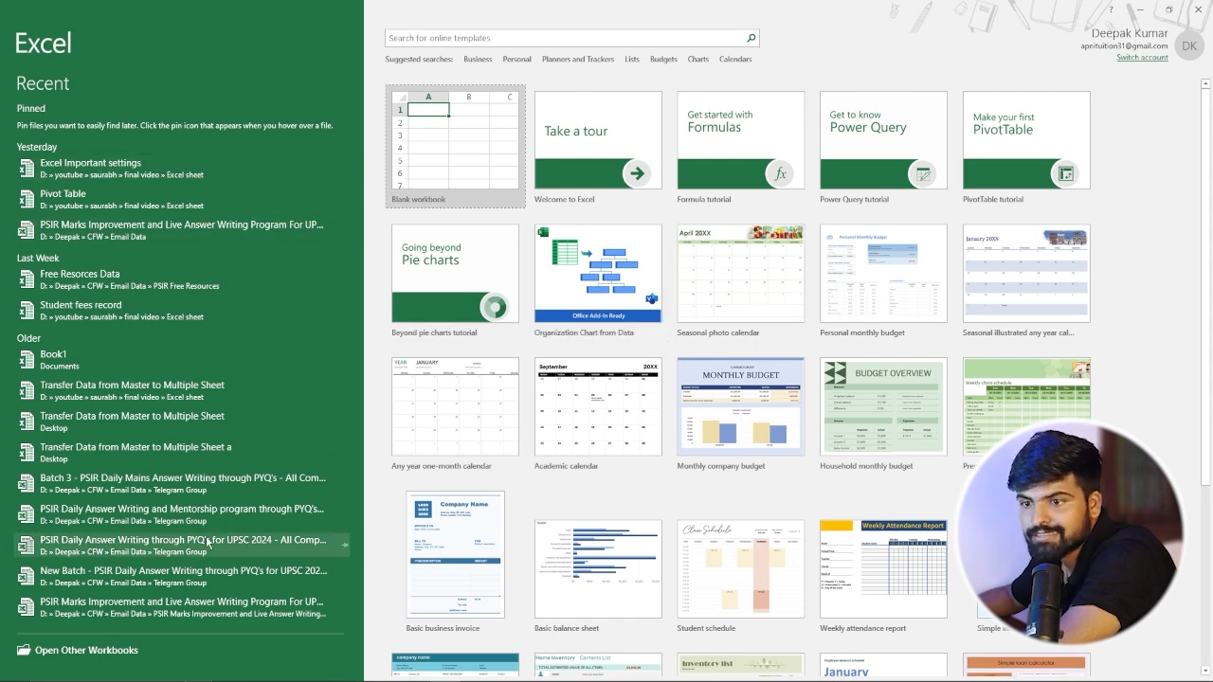
left_click(457, 154)
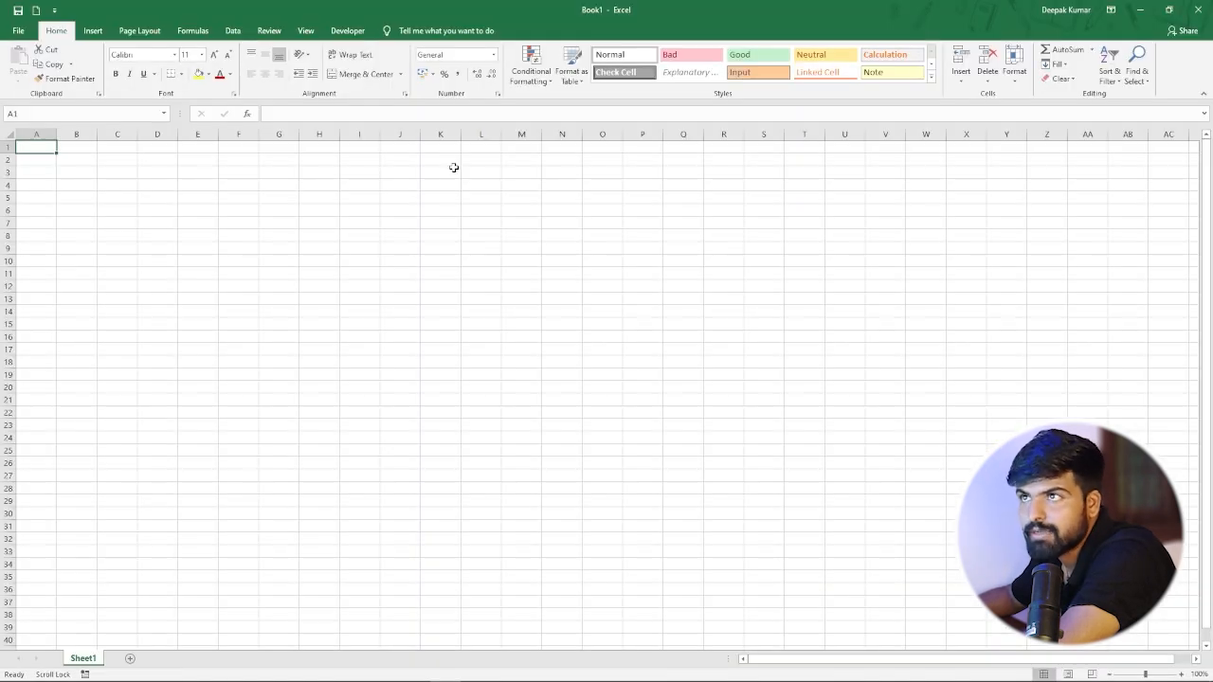
scroll(454, 317, "up", 5)
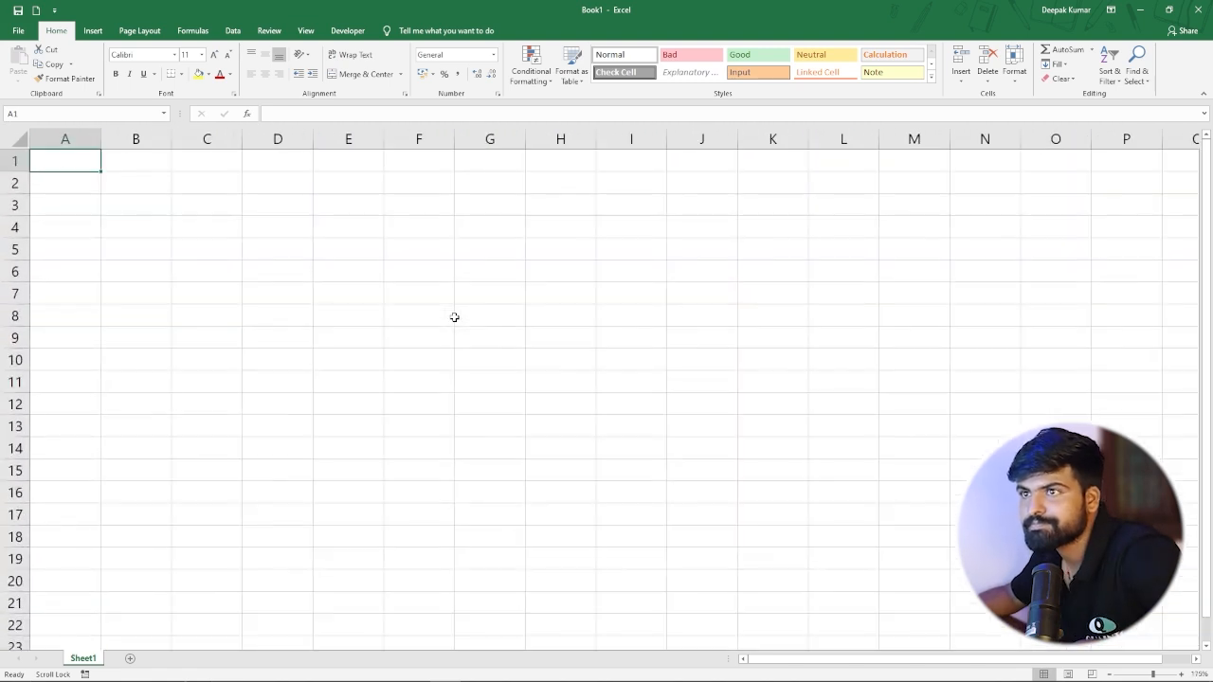
Examine the list of recently opened workbooks and return to the blank sheet.
left_click(17, 31)
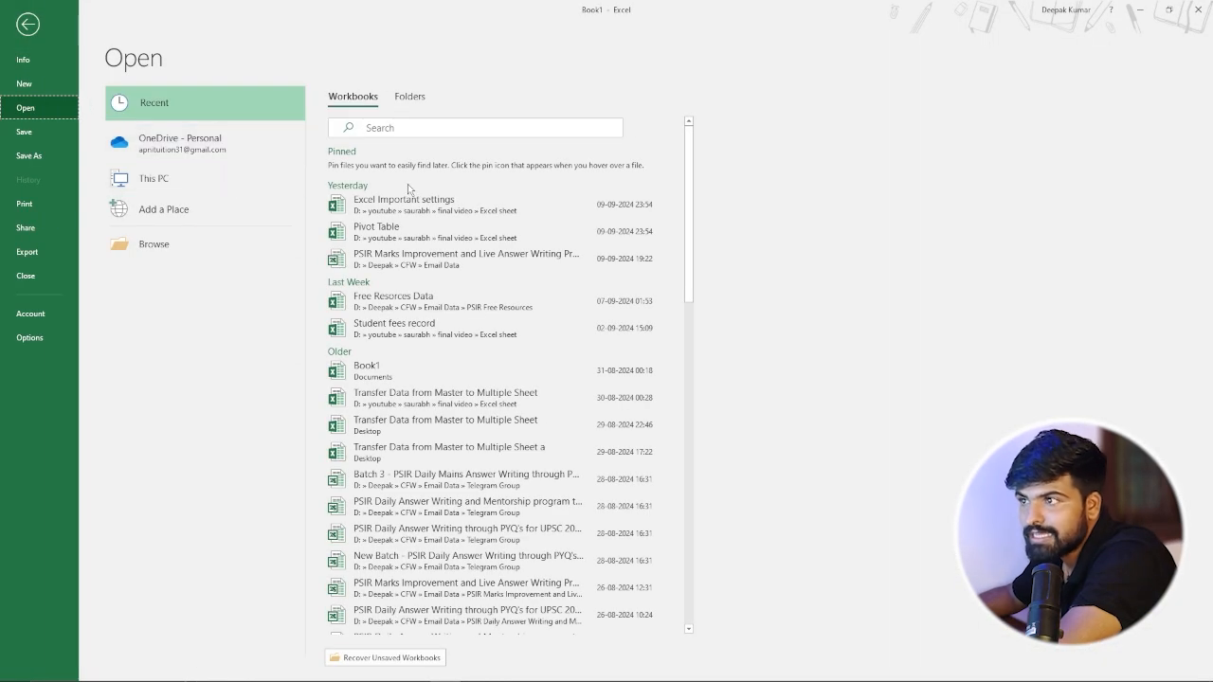
scroll(429, 445, "down", 3)
scroll(429, 398, "up", 3)
scroll(430, 379, "down", 3)
scroll(429, 379, "up", 5)
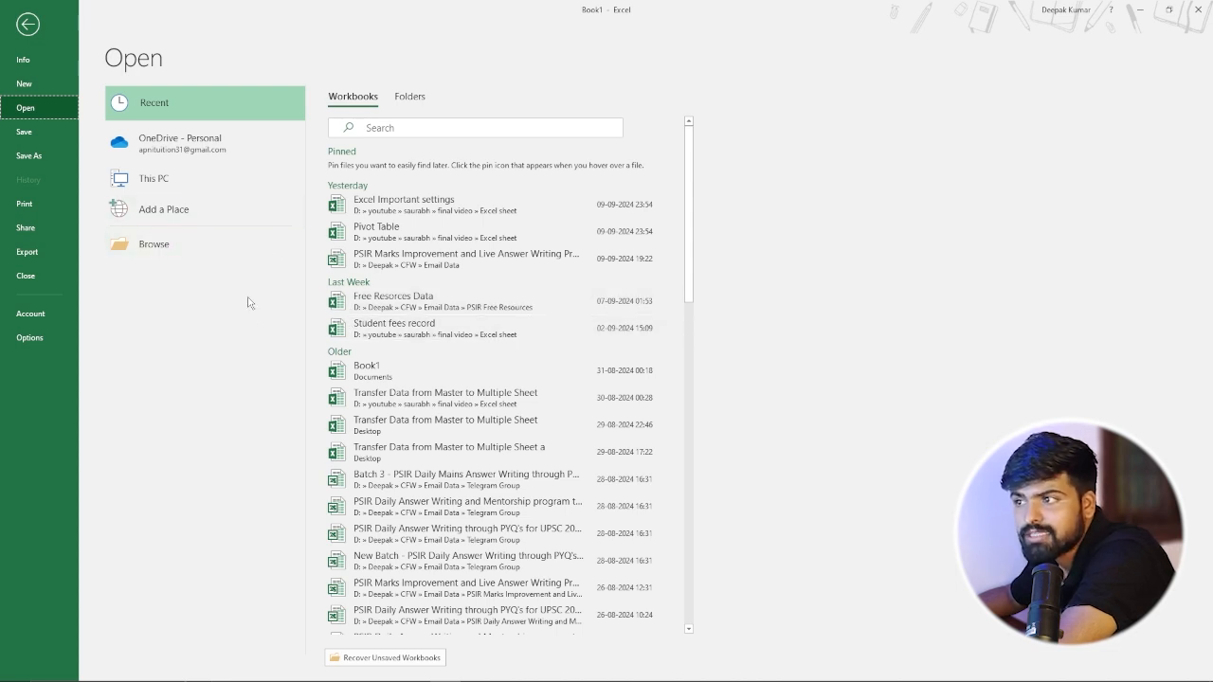
left_click(26, 28)
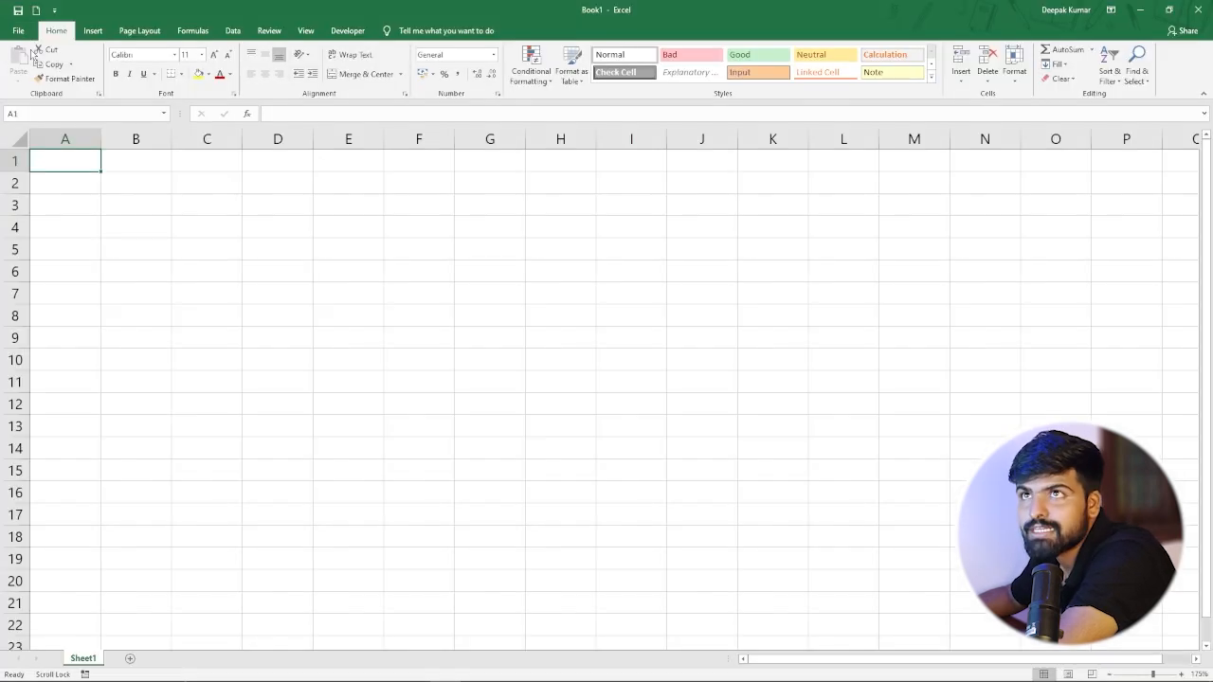
Set the number of Recent Workbooks shown to 5 in the advanced display options, apply it, and check the recent workbooks list.
left_click(21, 30)
left_click(29, 338)
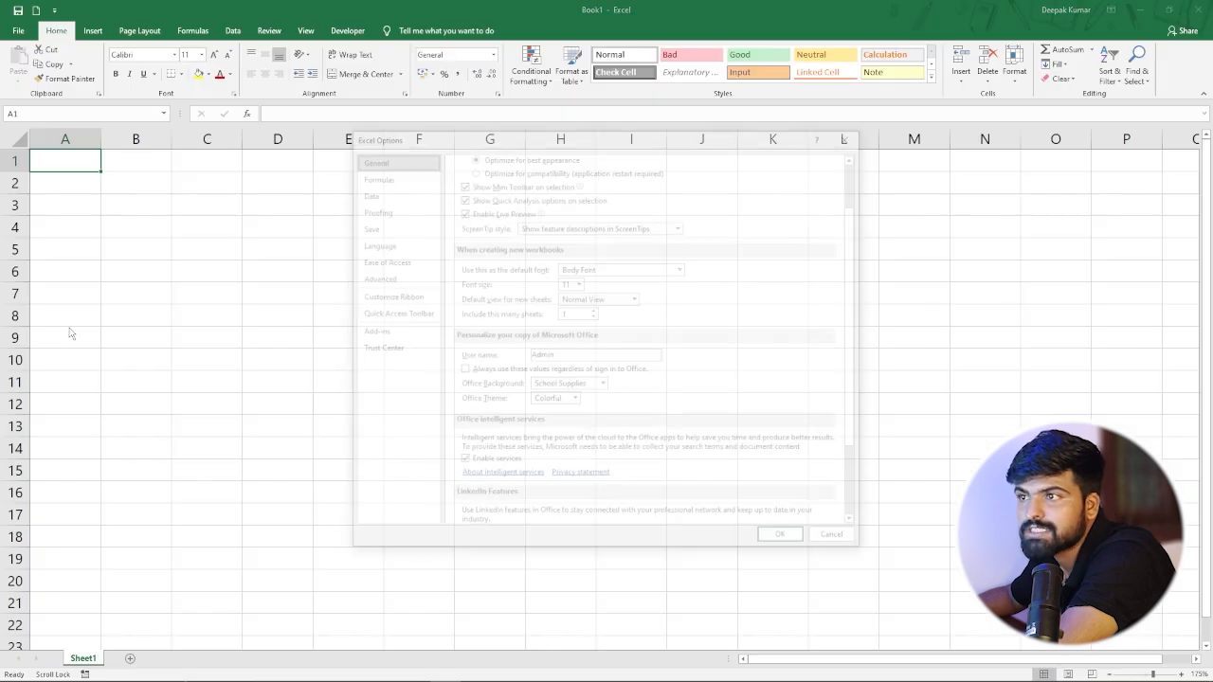
left_click(386, 283)
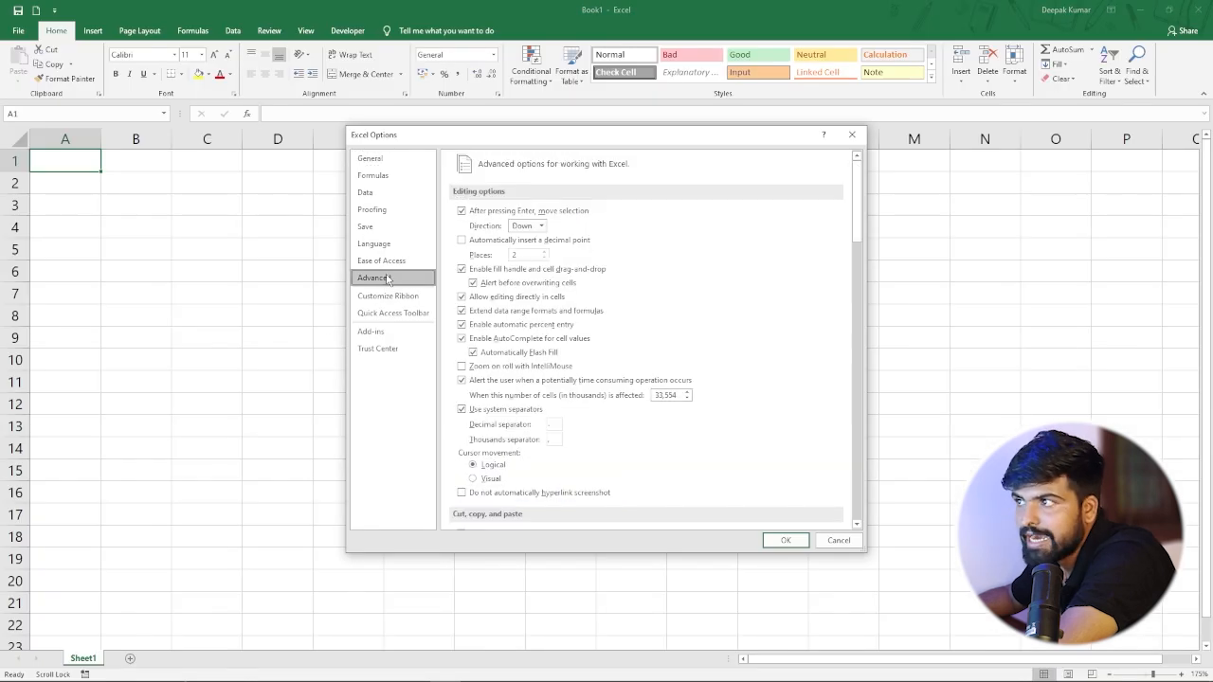
scroll(625, 417, "down", 10)
scroll(595, 394, "down", 3)
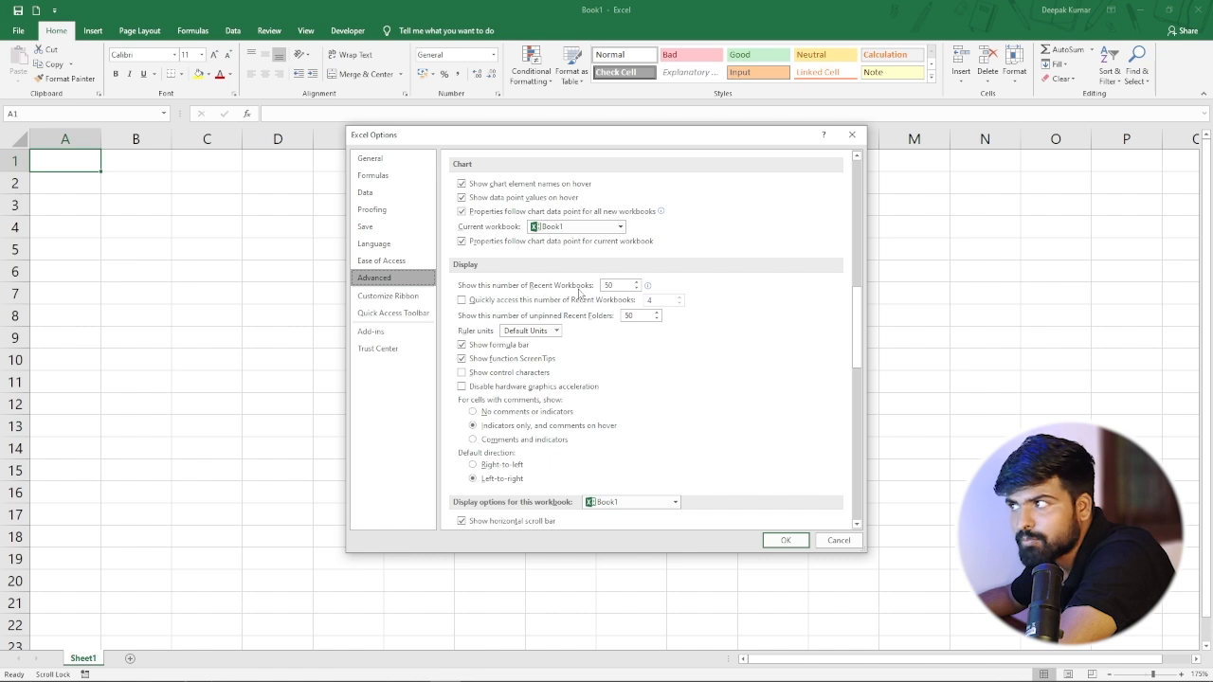
double_click(616, 284)
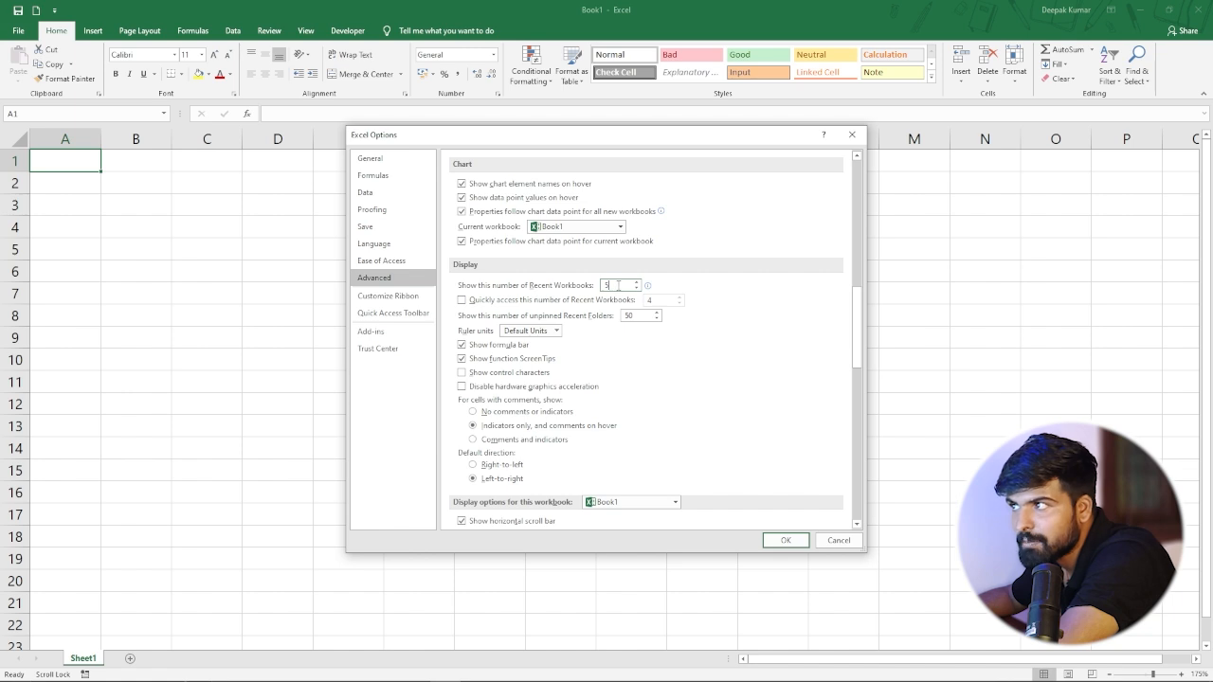
type("5")
left_click(785, 540)
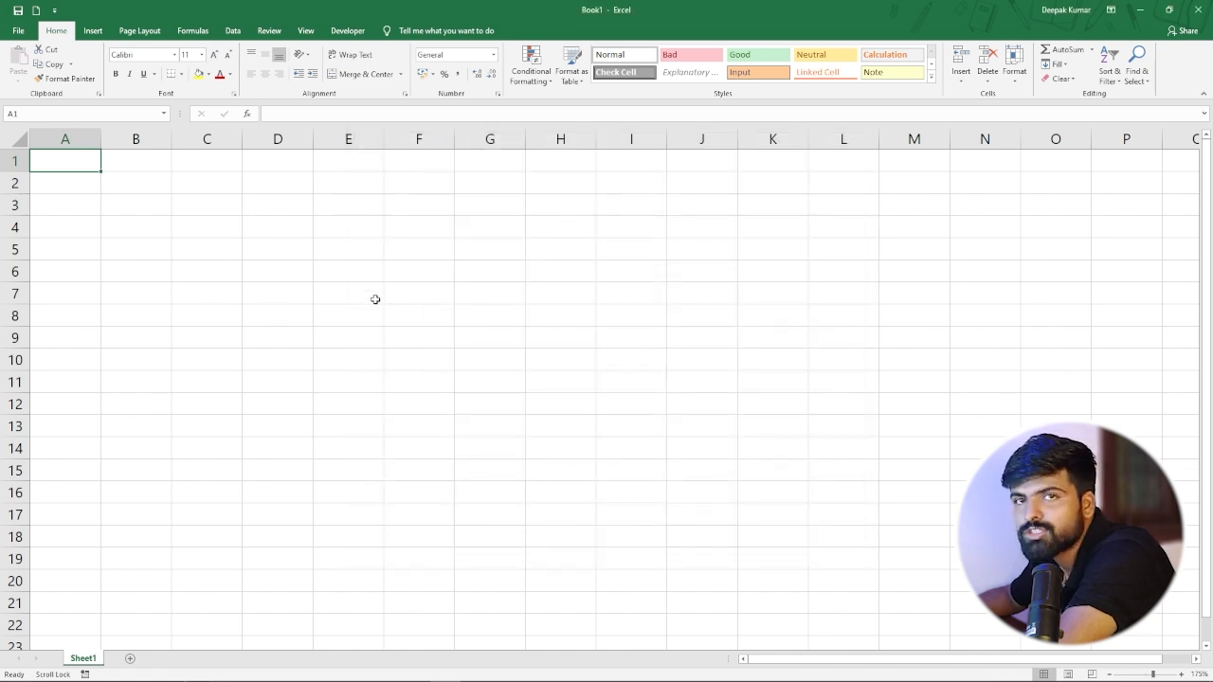
left_click(19, 30)
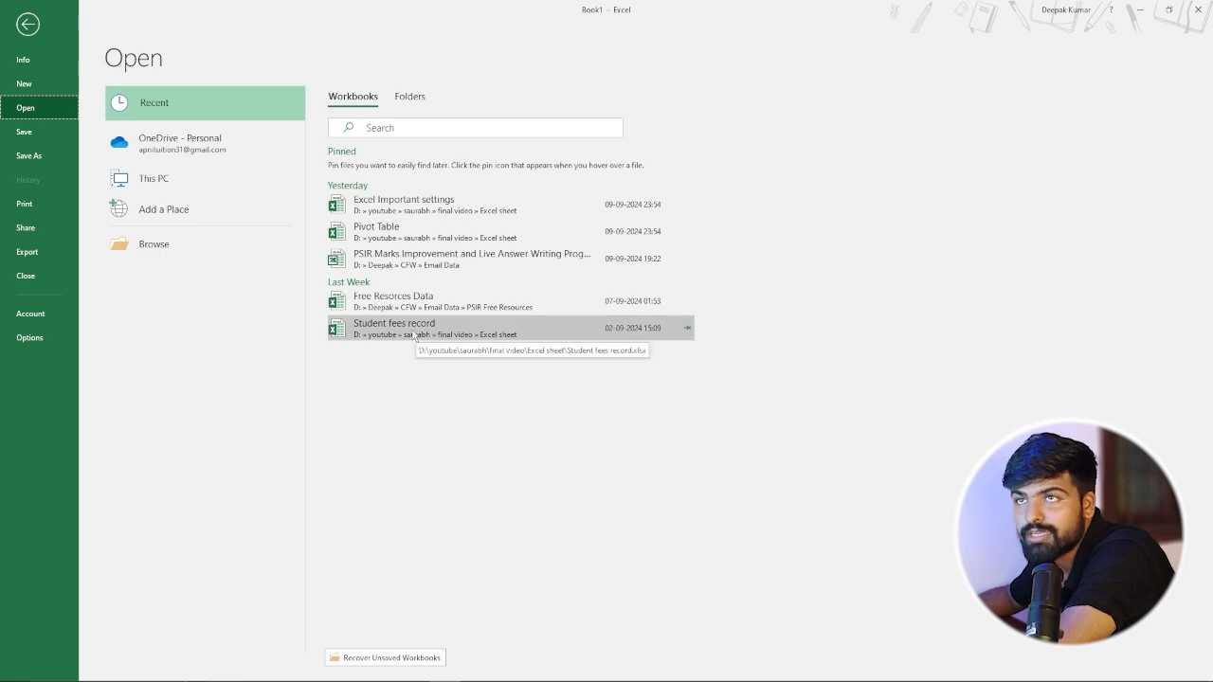
left_click(32, 342)
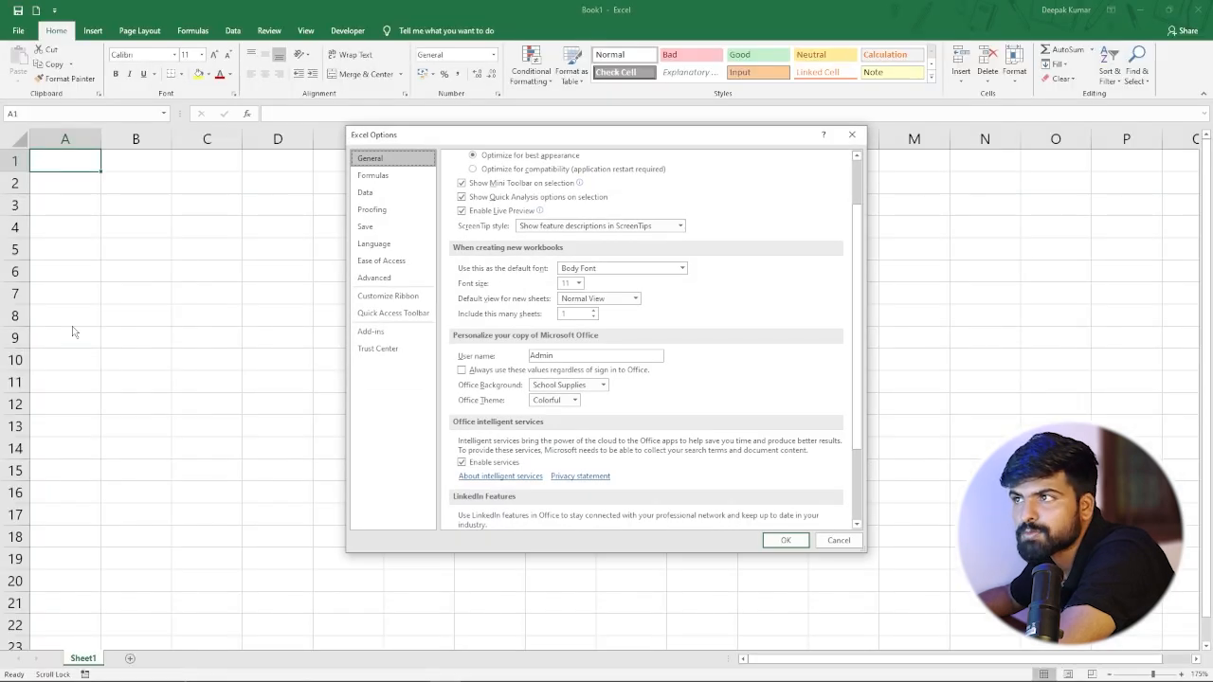
left_click(388, 296)
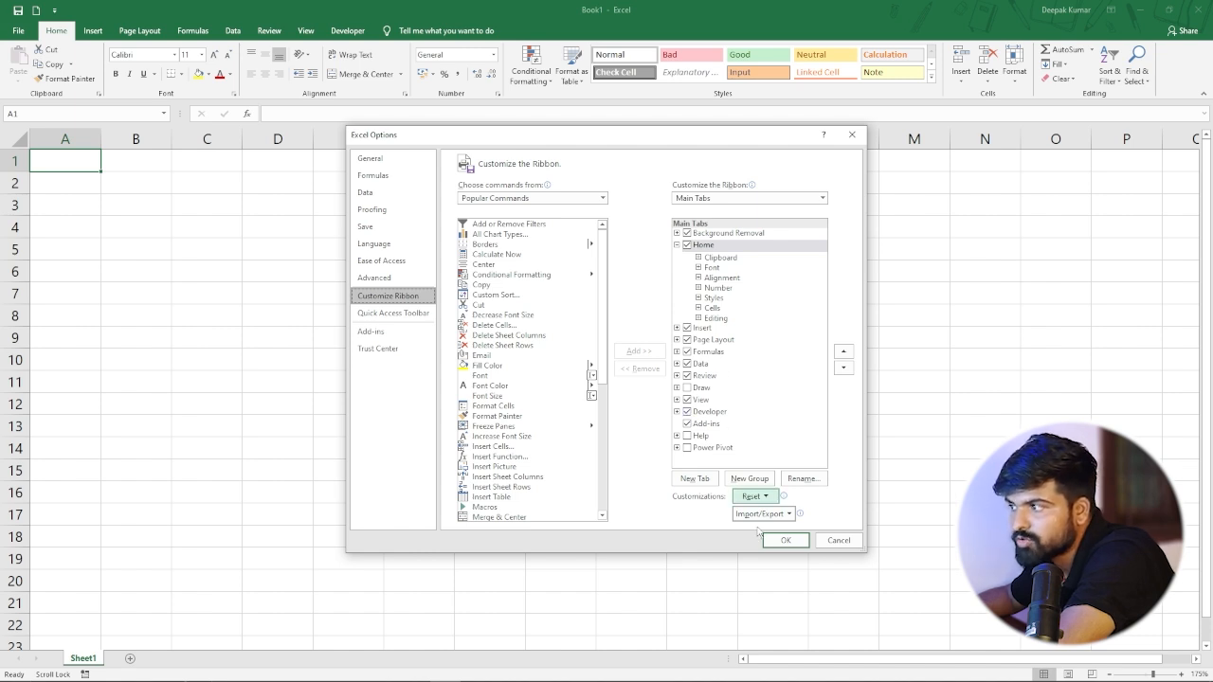
left_click(848, 543)
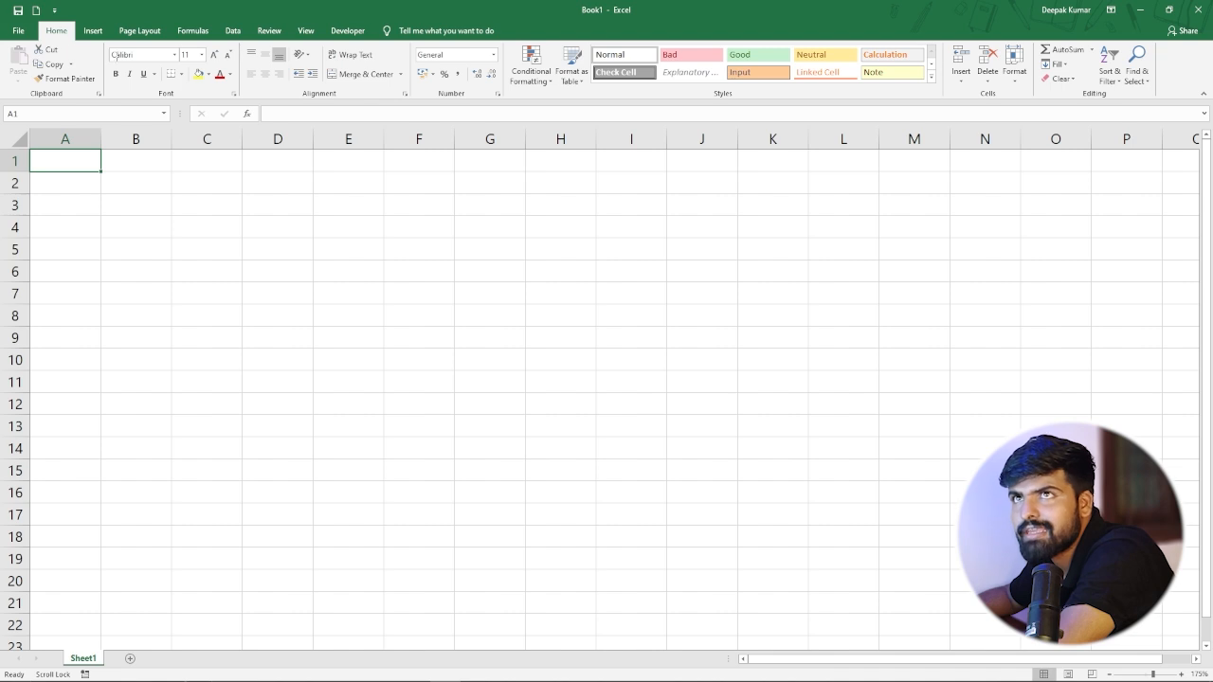
Hide the View tab from the main tabs in the ribbon customization options and apply the change.
left_click(19, 35)
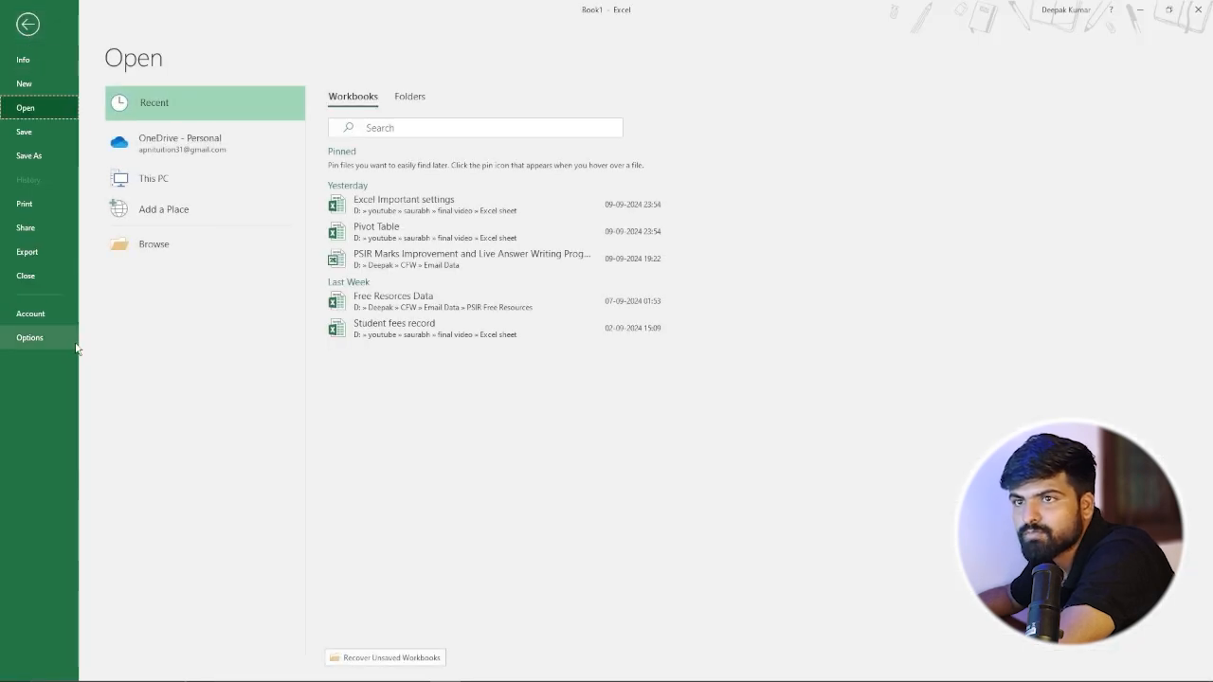
left_click(78, 339)
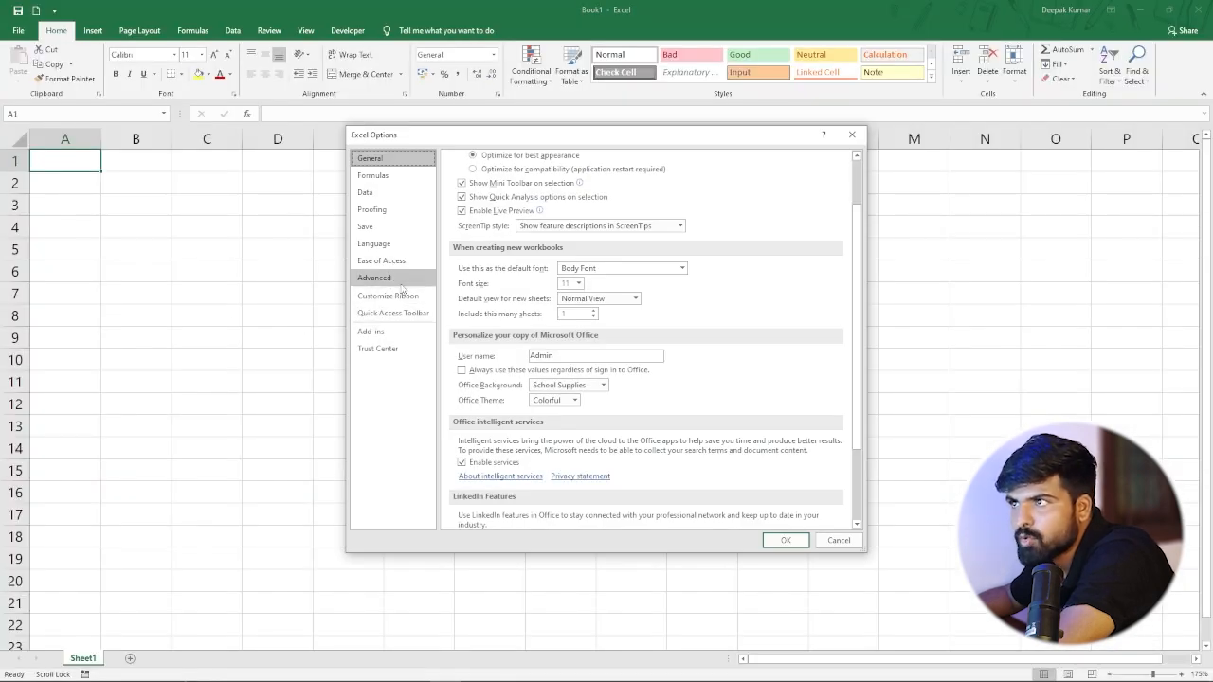
left_click(394, 302)
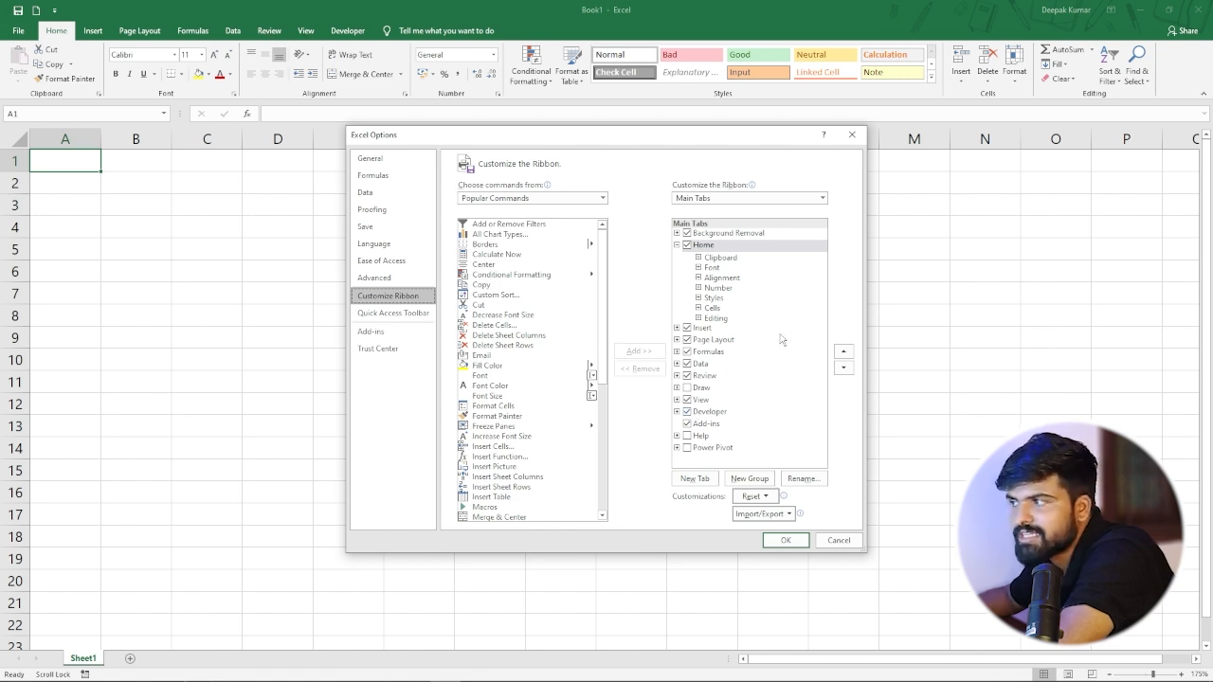
left_click(688, 400)
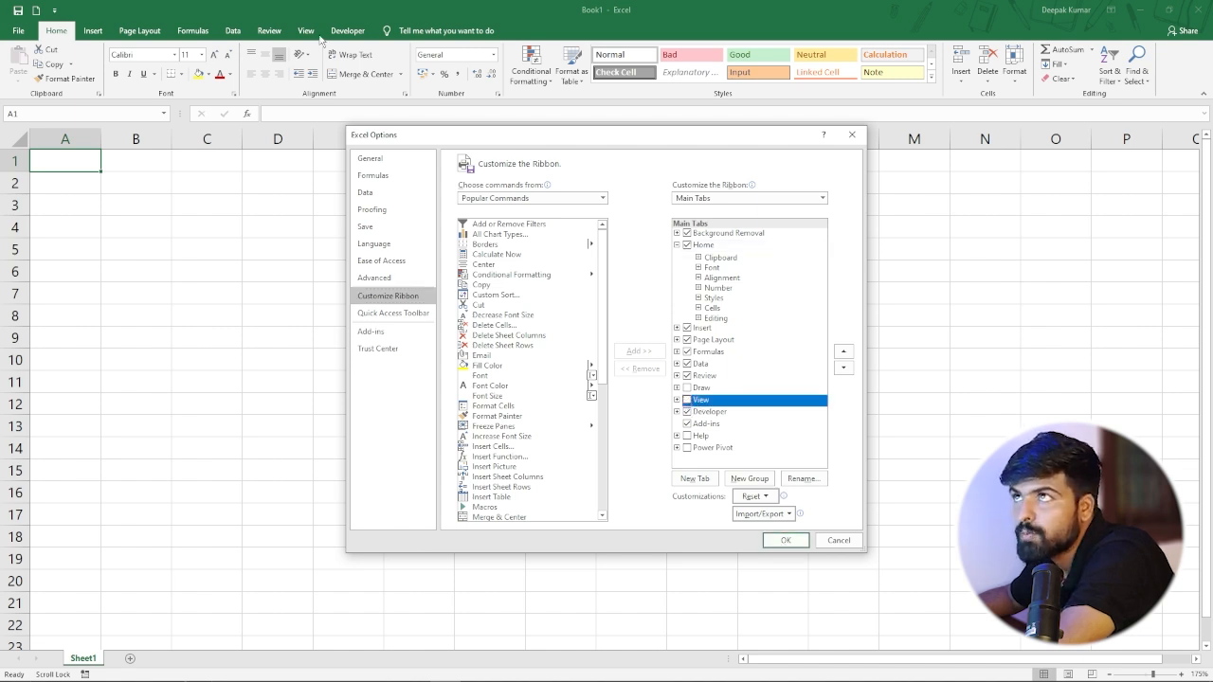
left_click(785, 541)
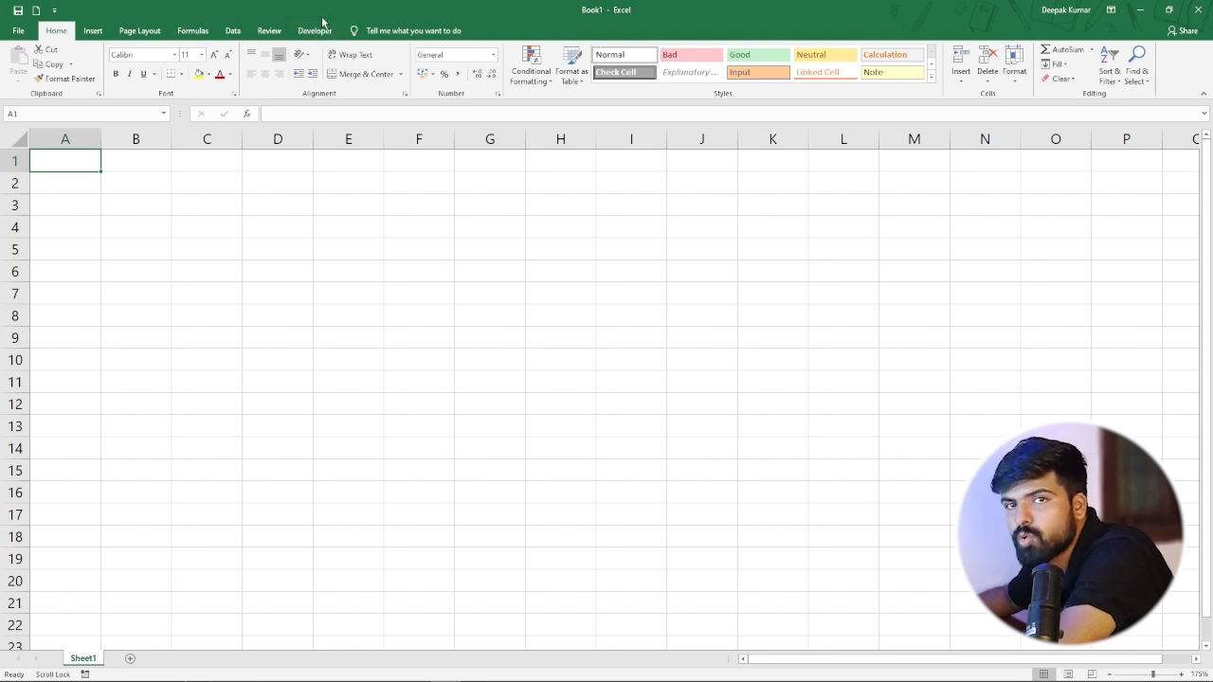
Turn the View tab back on among the main tabs in the ribbon customization options.
left_click(19, 32)
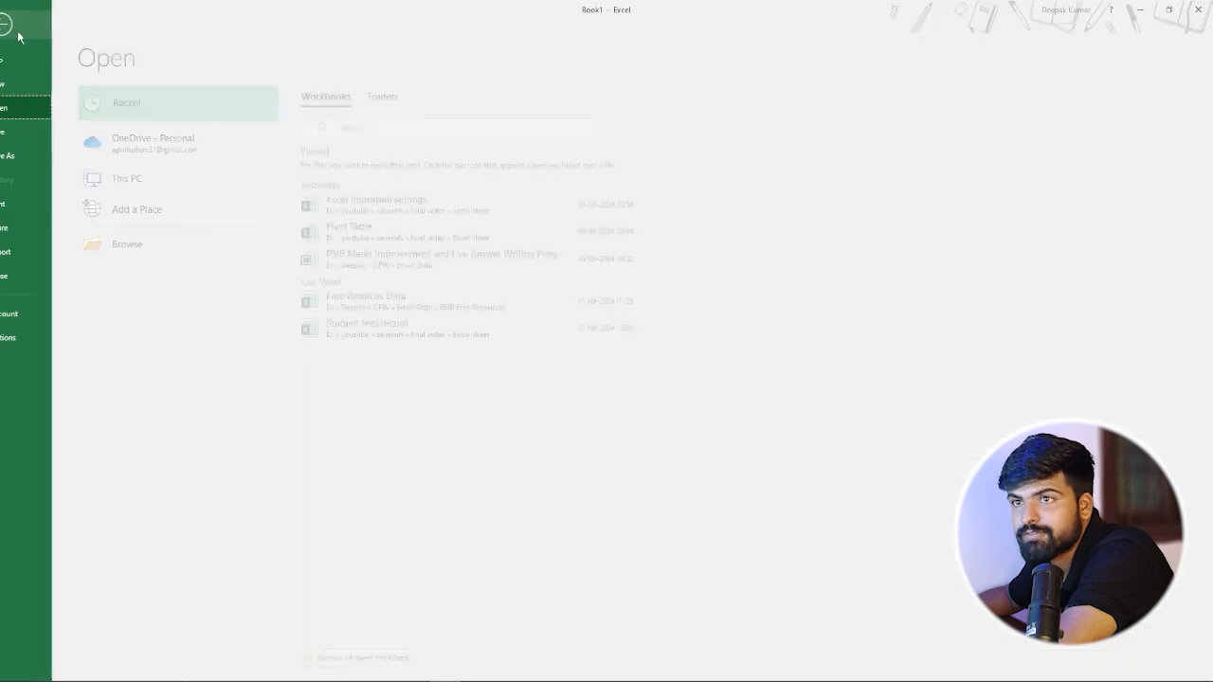
left_click(29, 338)
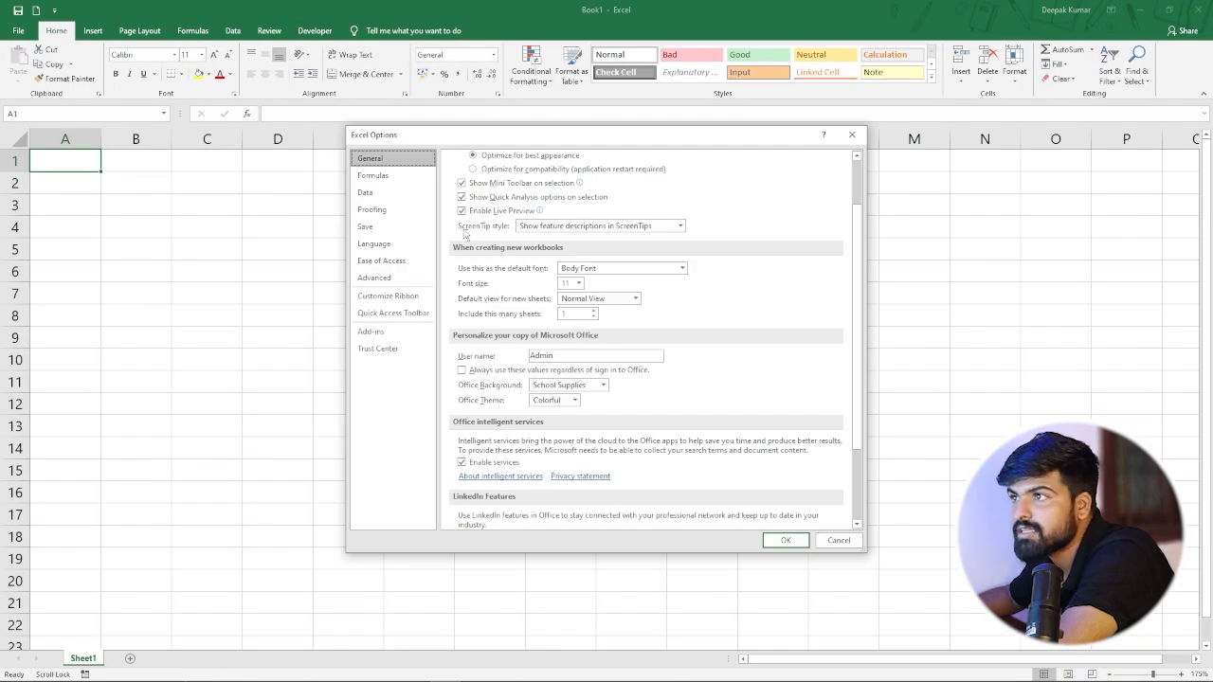
left_click(396, 300)
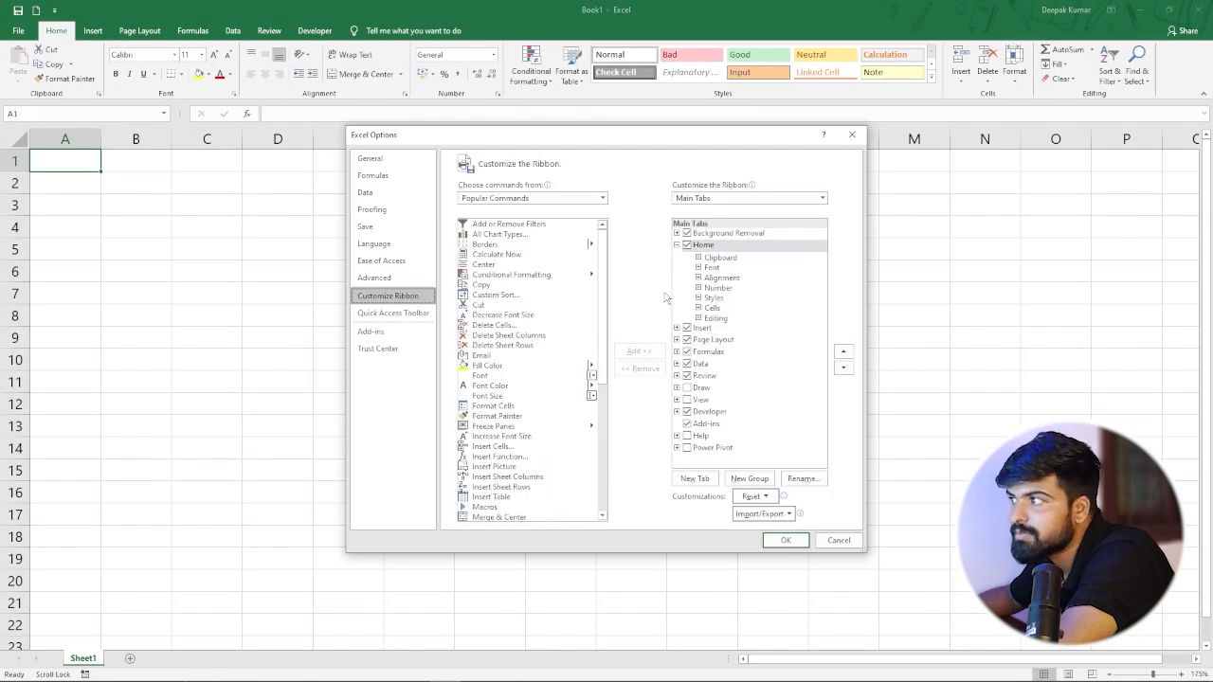
left_click(687, 400)
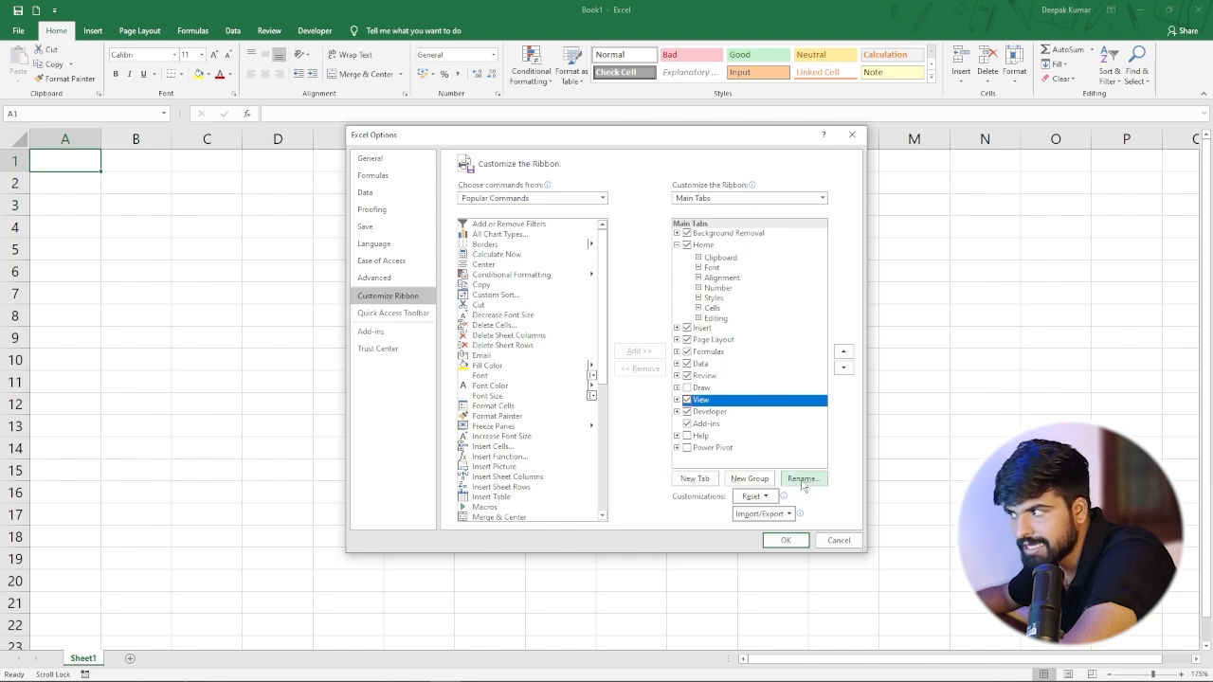
Create a new custom tab after the View tab and add the Fill Color command to its new group.
left_click(693, 480)
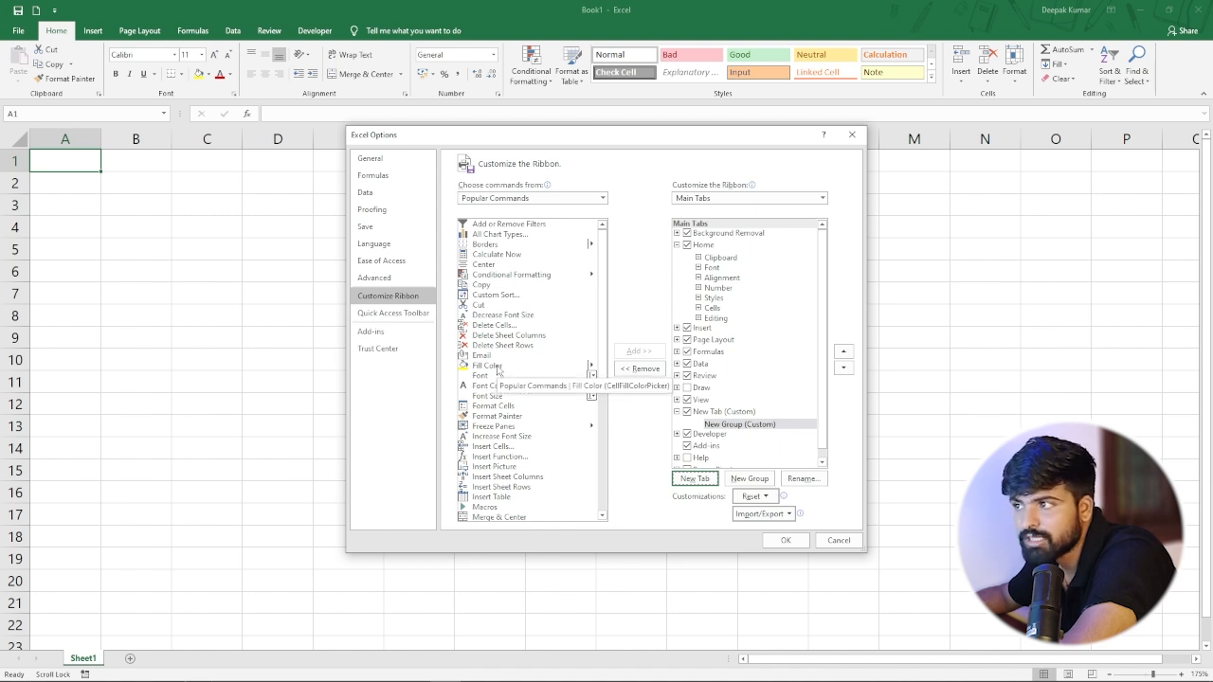
left_click(497, 366)
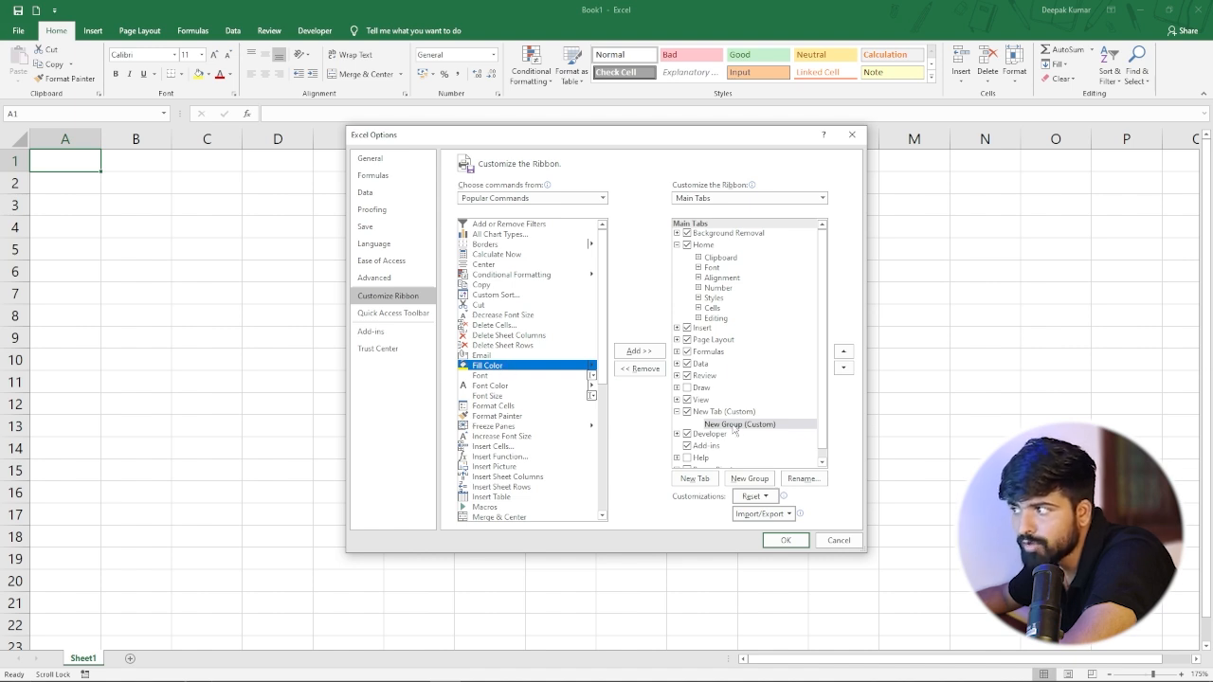
left_click(638, 351)
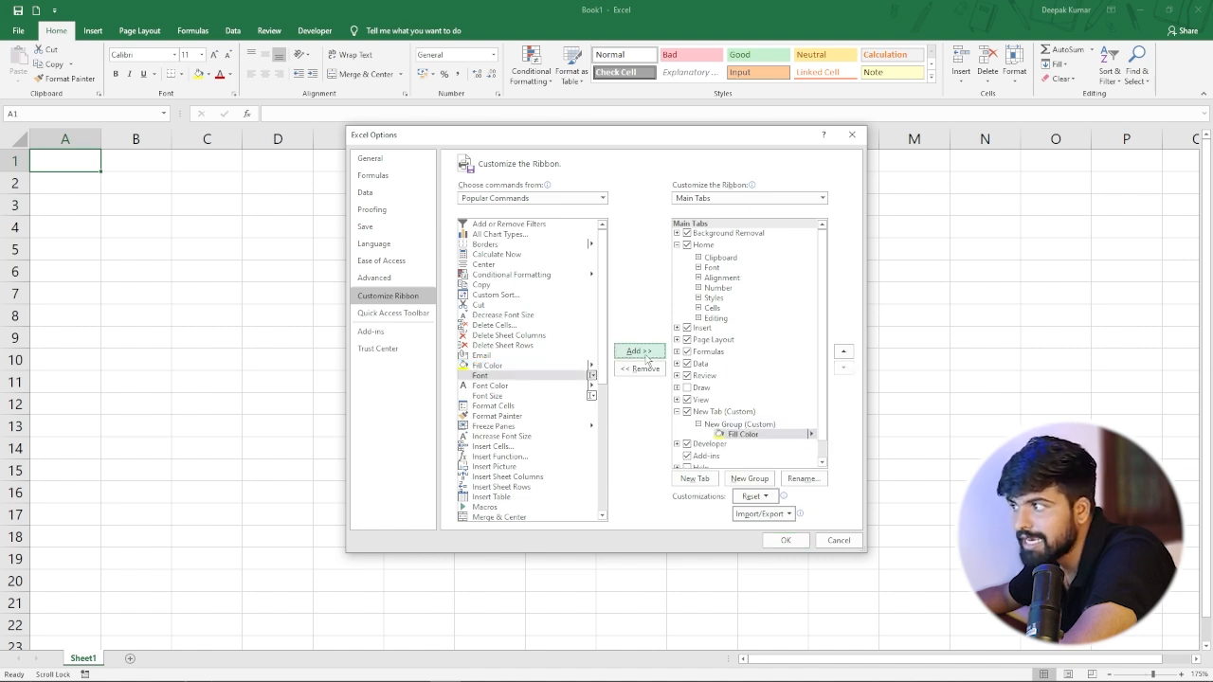
Rename the new custom tab as quaintc, apply the ribbon customization and display the tab in the ribbon.
left_click(721, 415)
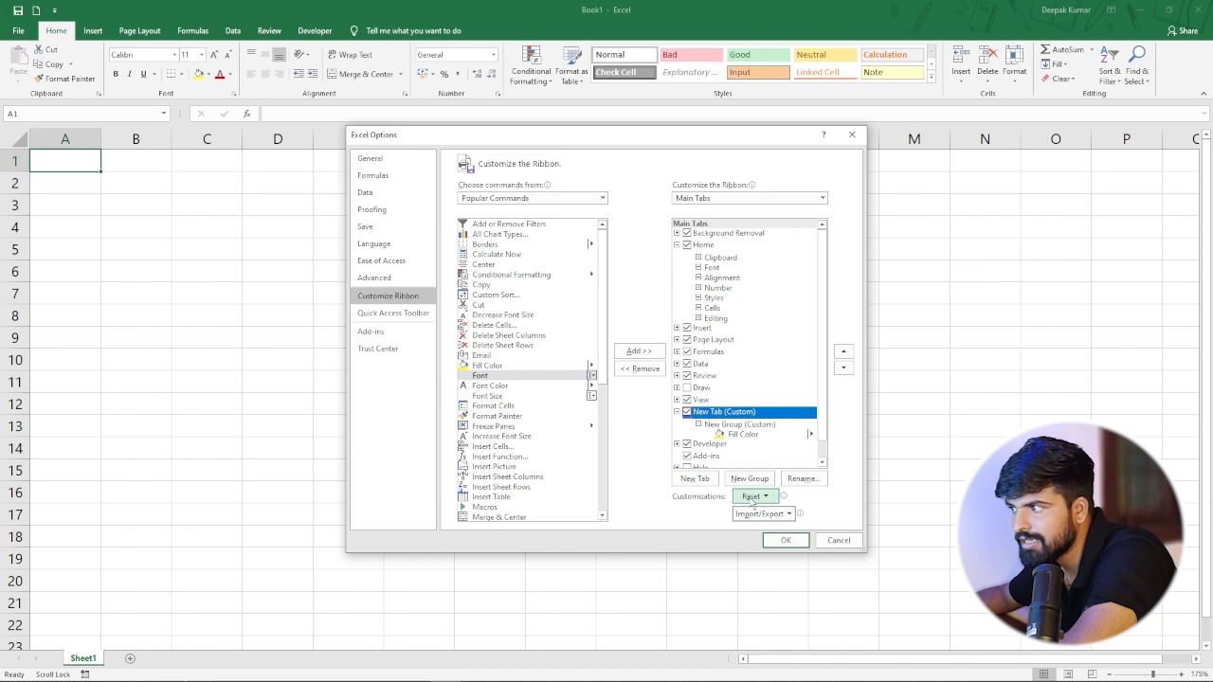
left_click(802, 478)
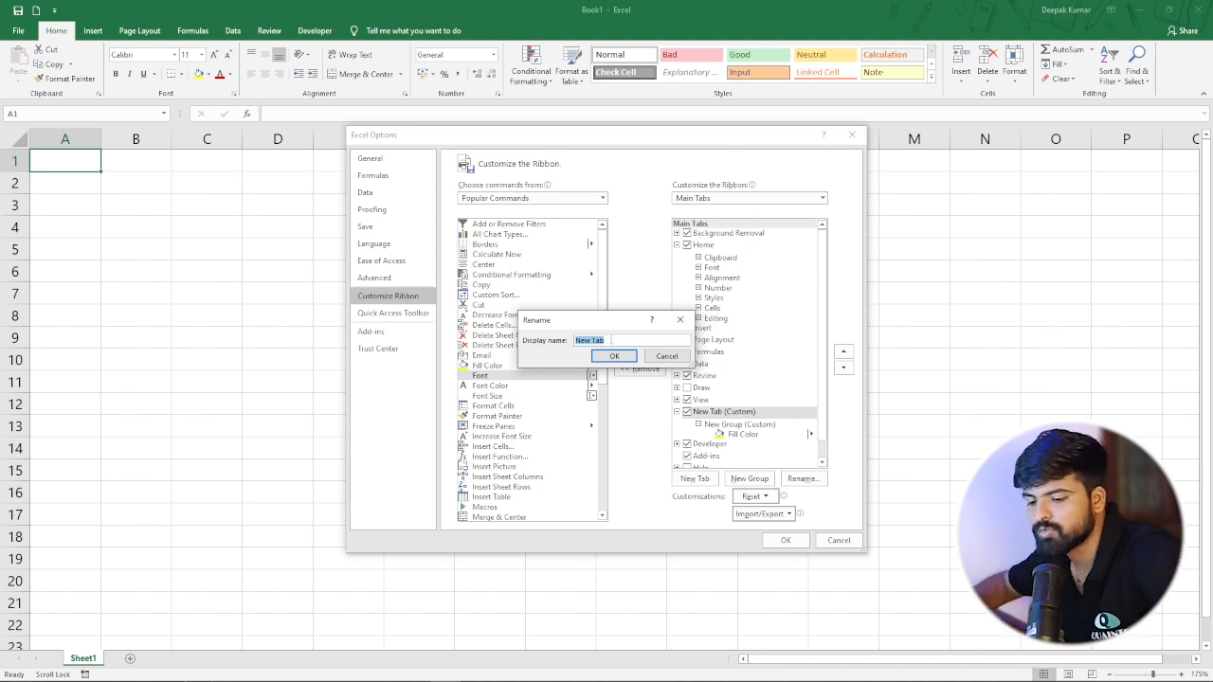
type("quaintc")
left_click(613, 357)
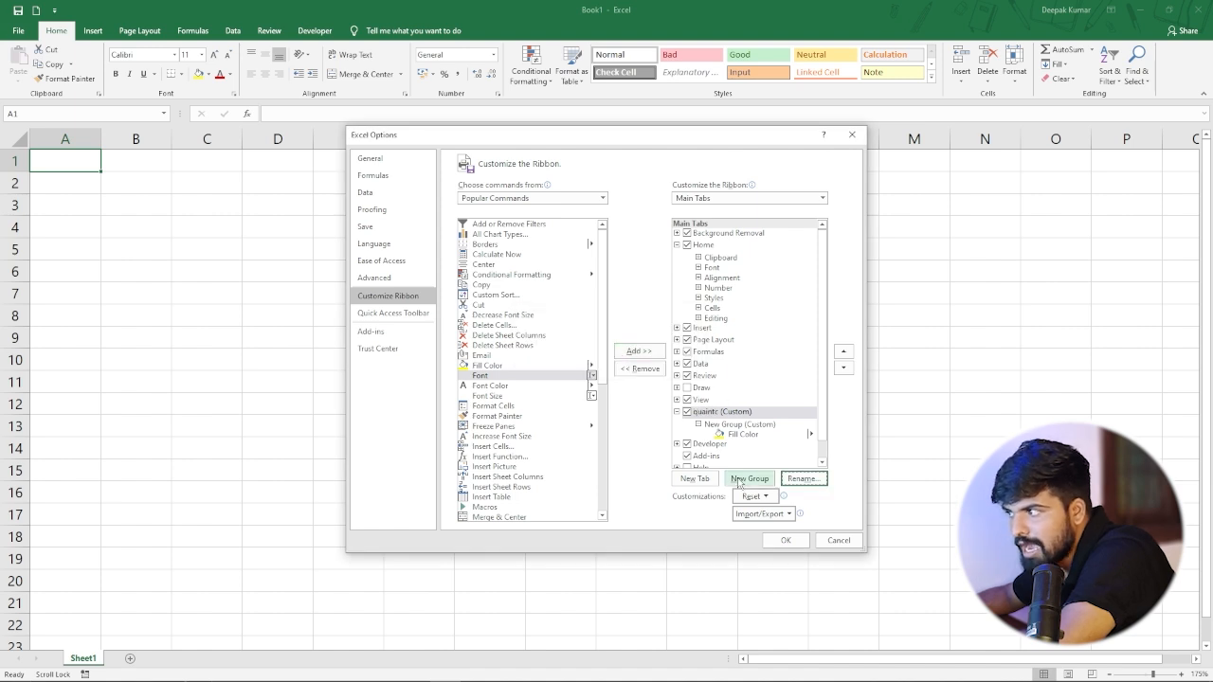
left_click(786, 541)
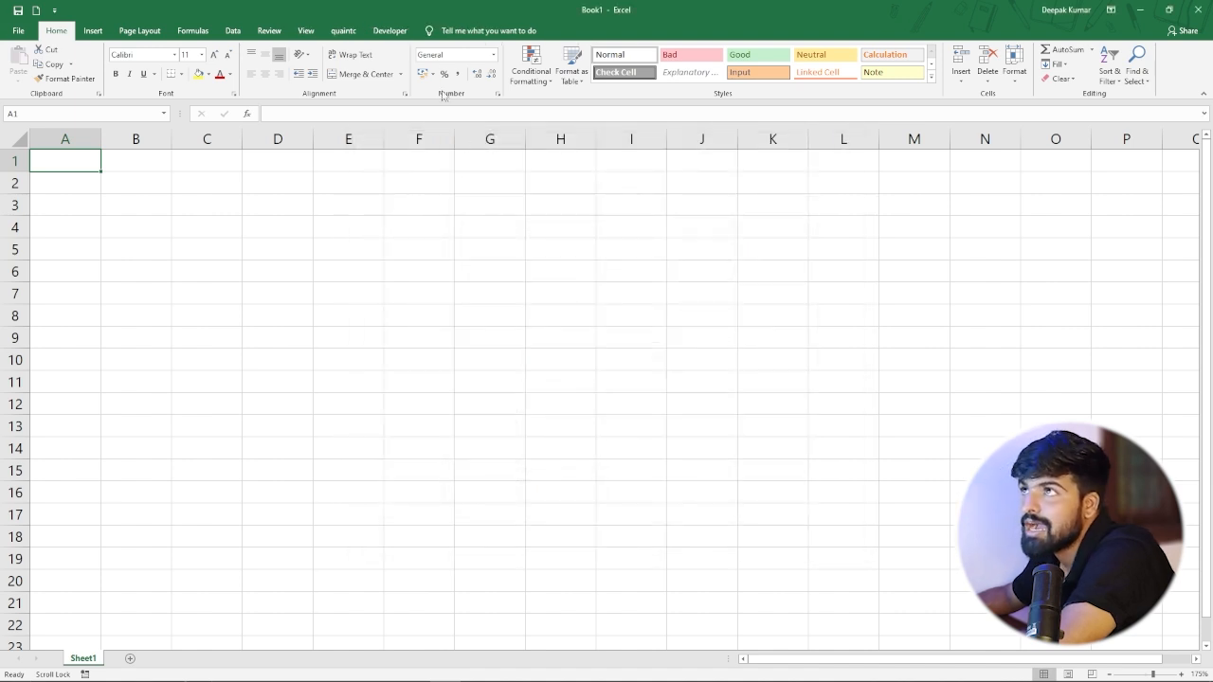
left_click(344, 32)
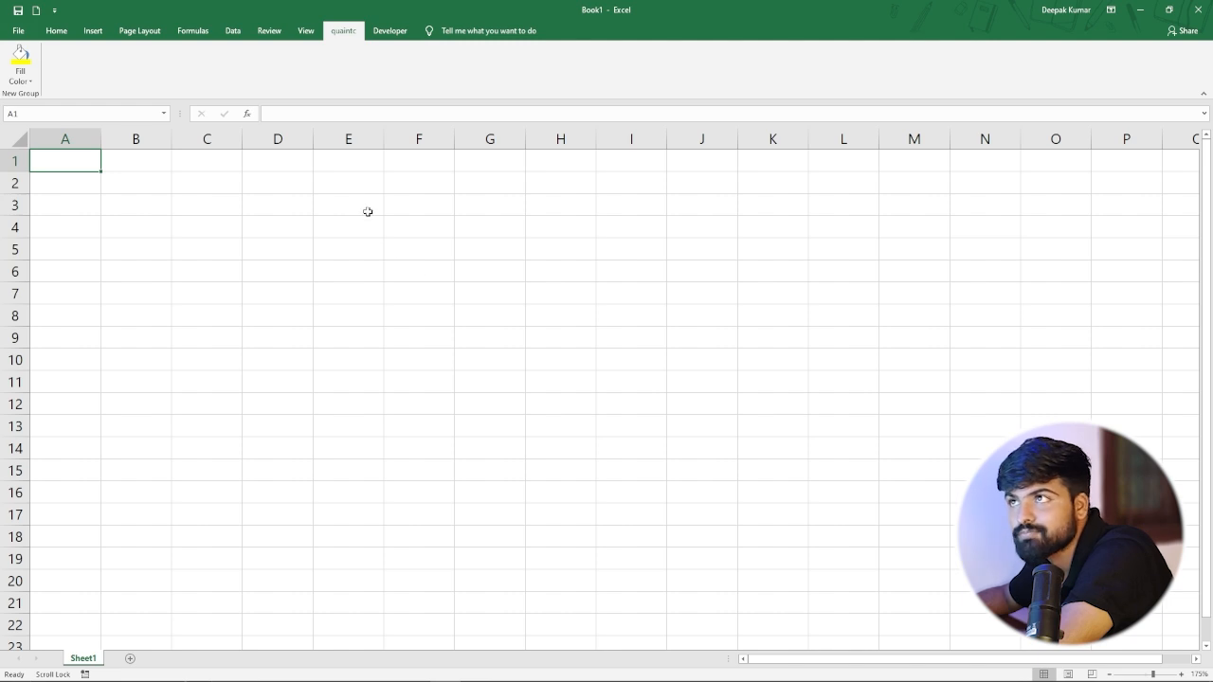
Hide the custom quaintc tab in the ribbon customization options and apply the change.
right_click(375, 35)
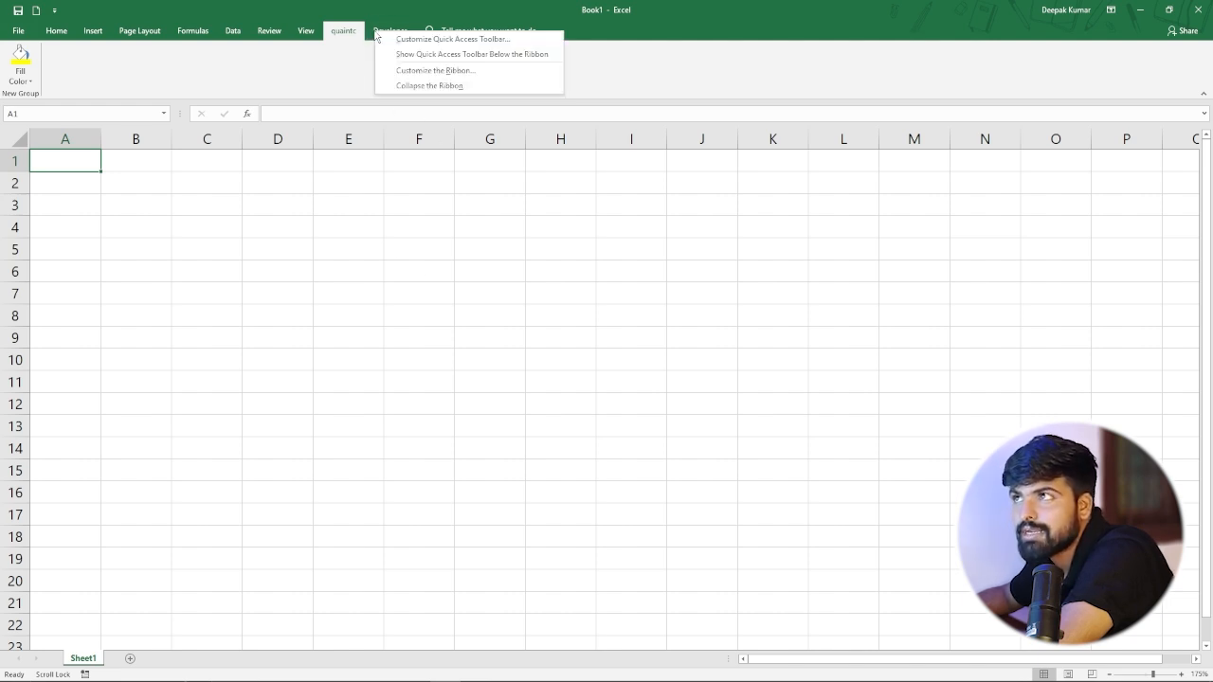
left_click(436, 73)
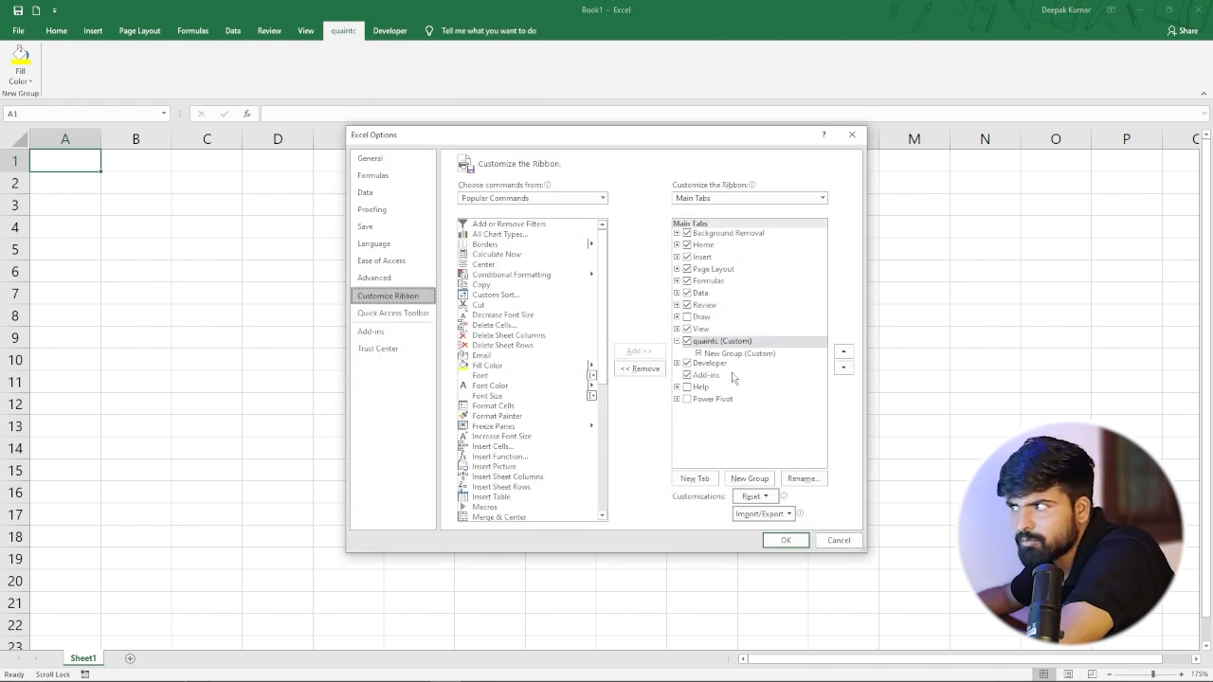
left_click(686, 341)
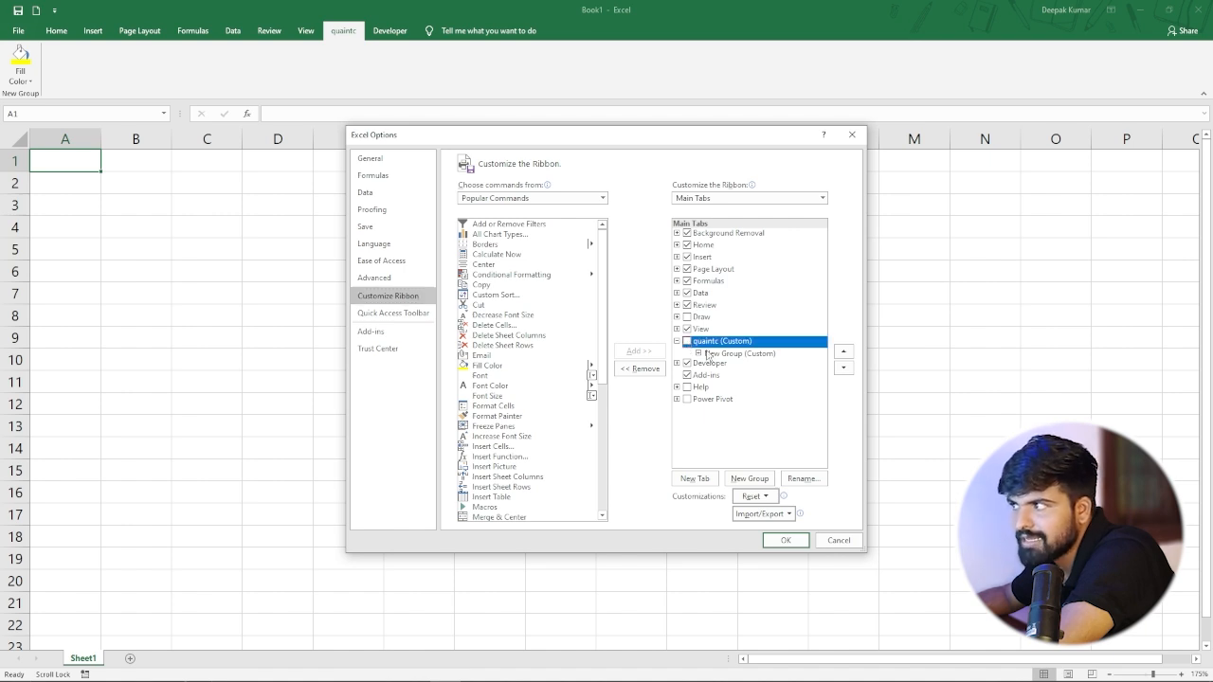
left_click(786, 541)
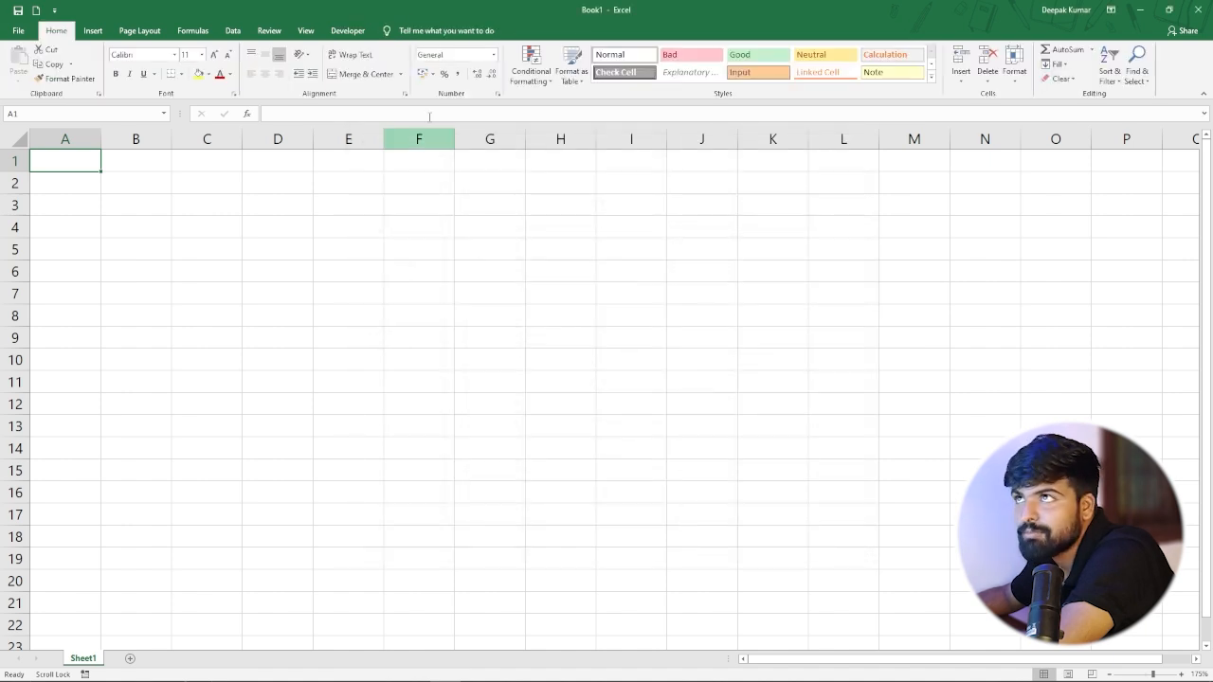